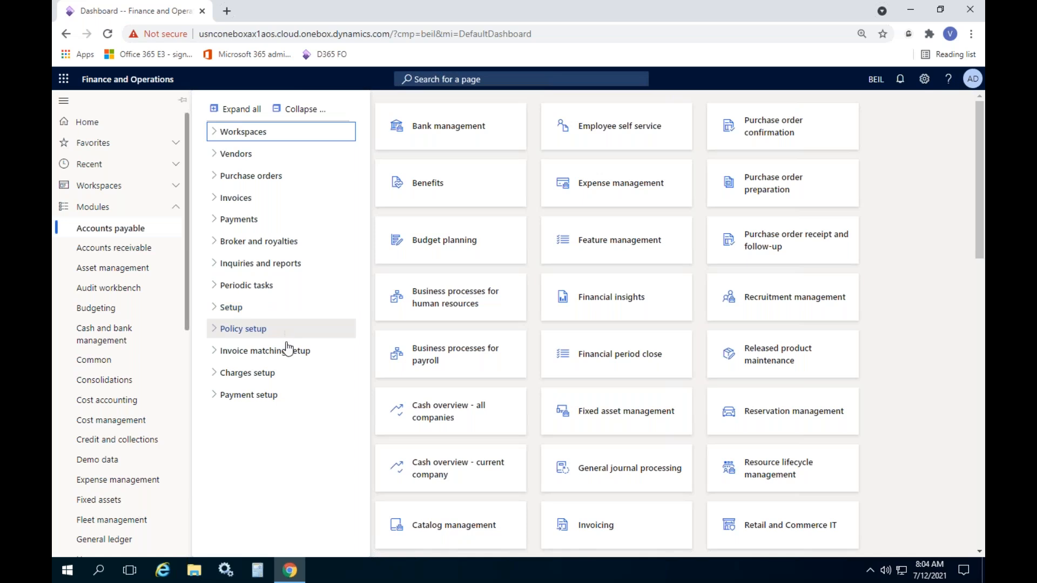
left_click(284, 373)
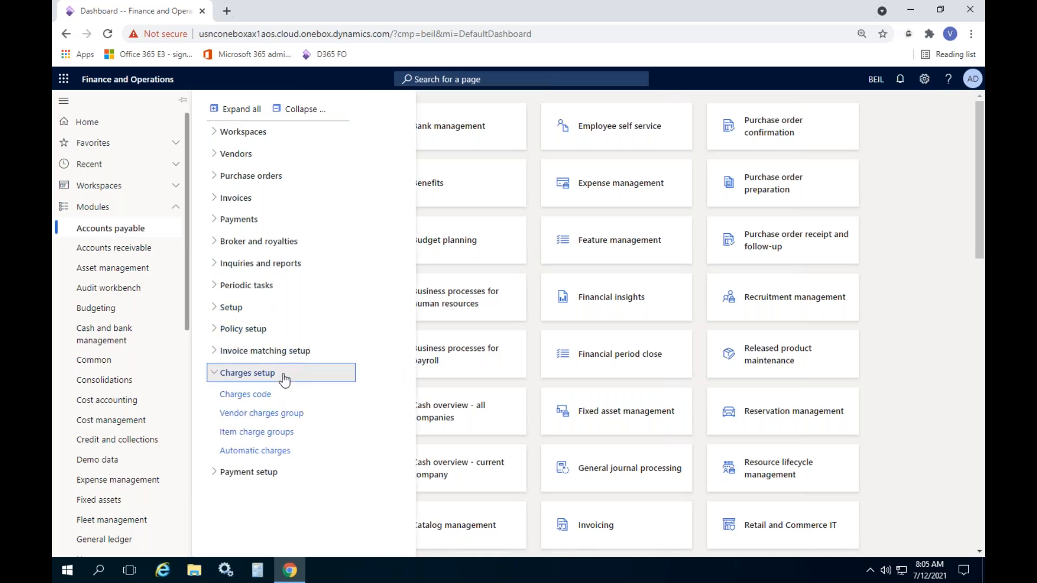
left_click(244, 474)
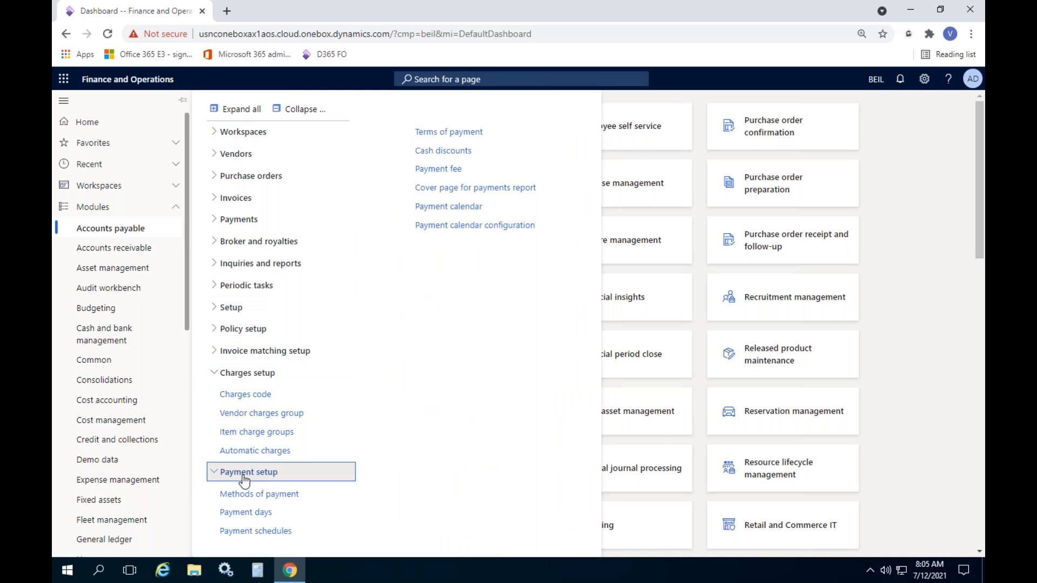
left_click(244, 477)
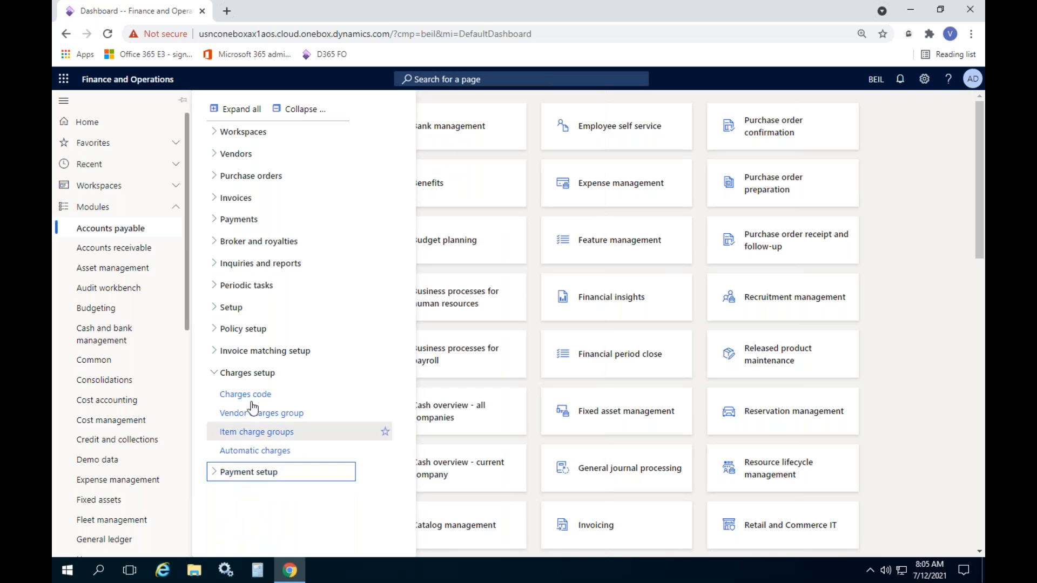
left_click(250, 308)
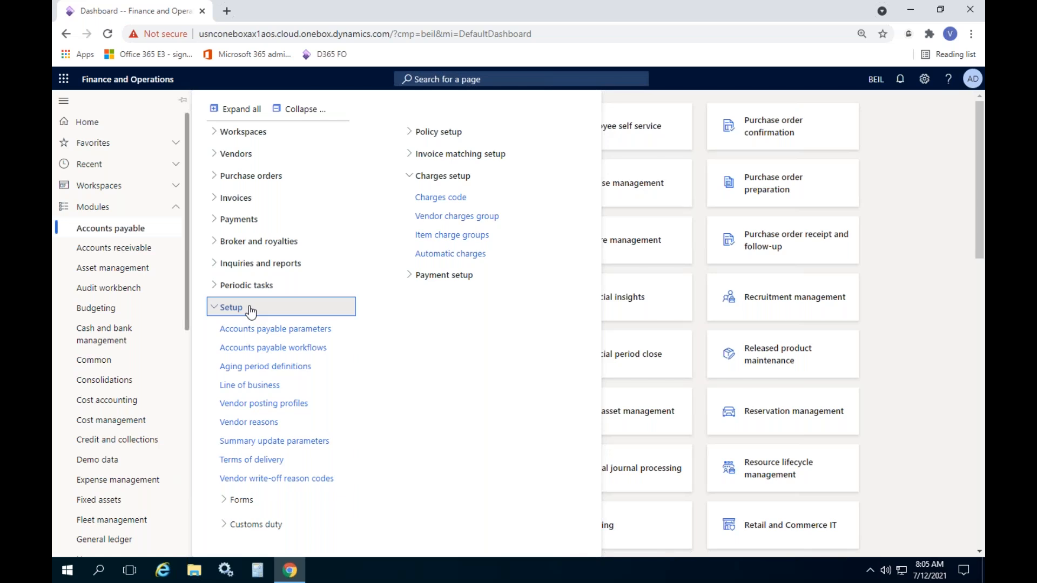
left_click(250, 310)
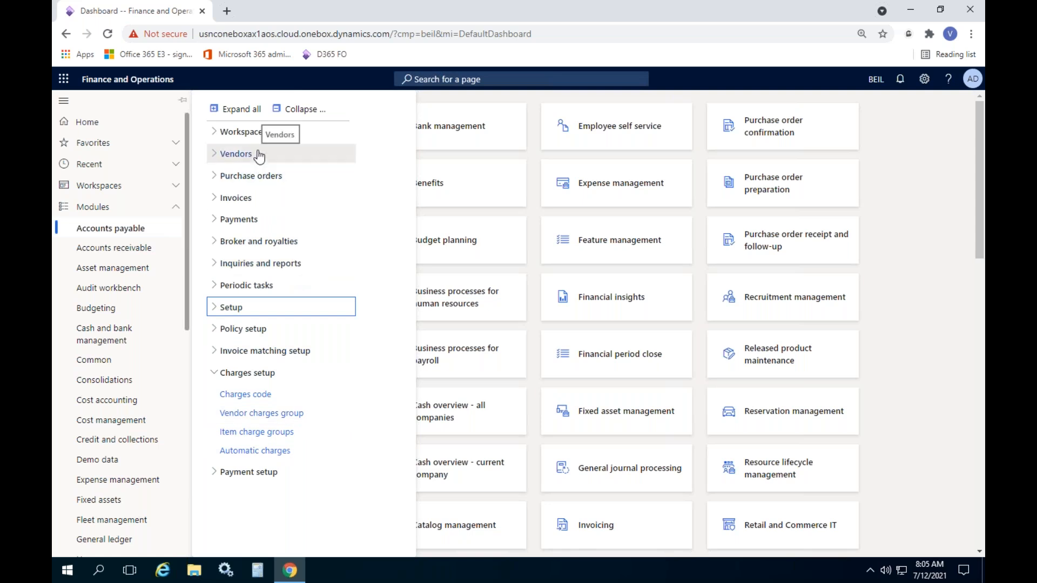
Step: Switch to Excel by opening the BEIL Working Sheet workbook from the desktop and dismiss the activation wizard
left_click(910, 10)
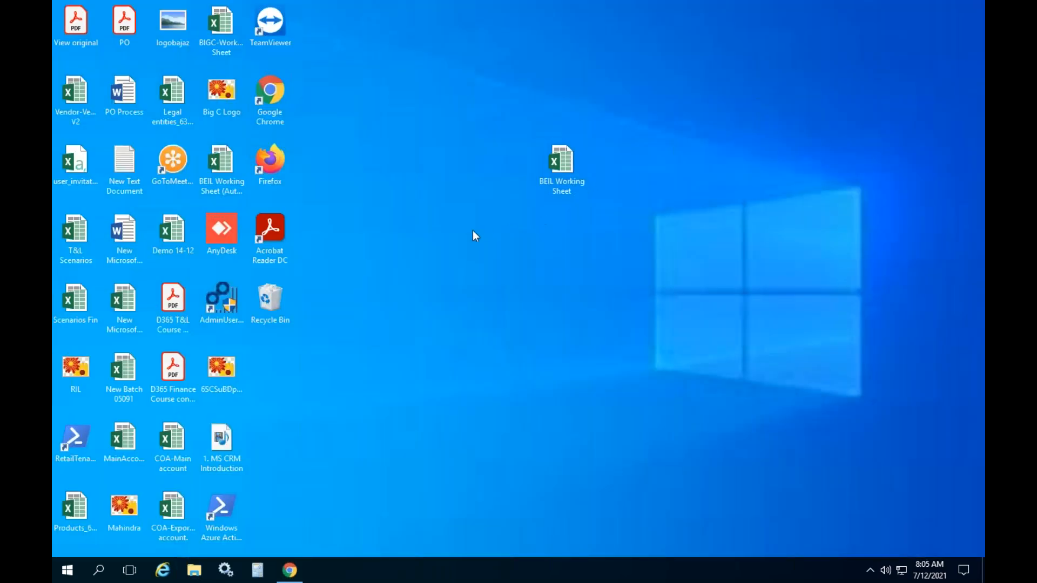
double_click(562, 173)
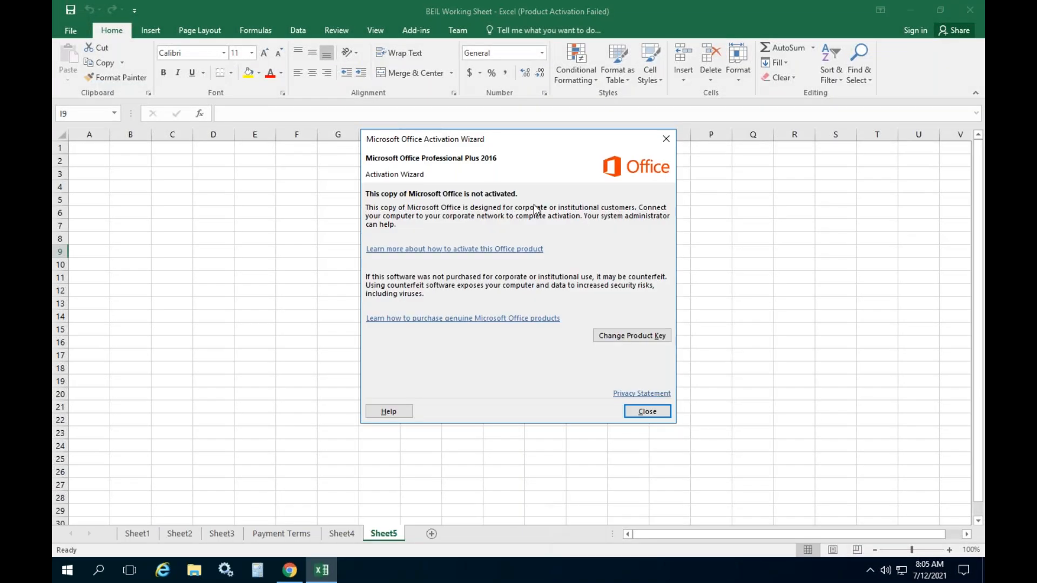
key("Return")
Step: Look through the workbook's existing sheets, including Sheet4, Payment Terms, Sheet3 and Sheet2, and return to Sheet5
left_click(336, 533)
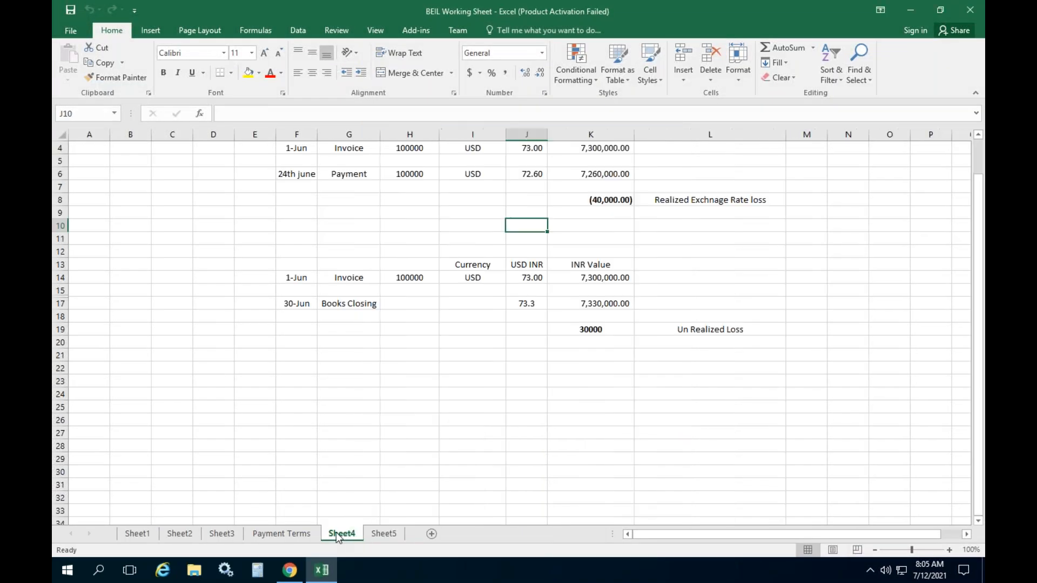
left_click(298, 533)
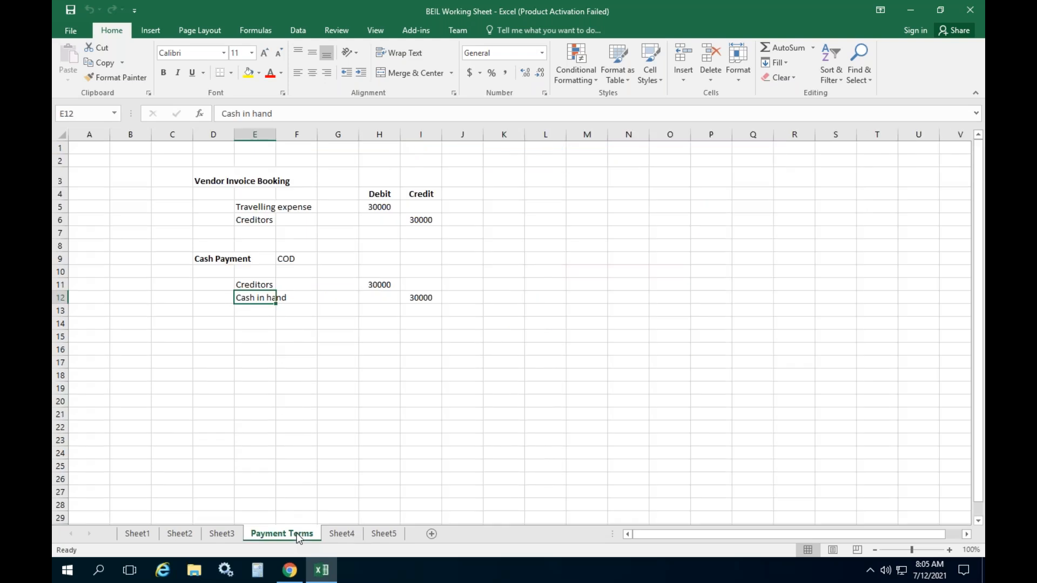
left_click(231, 533)
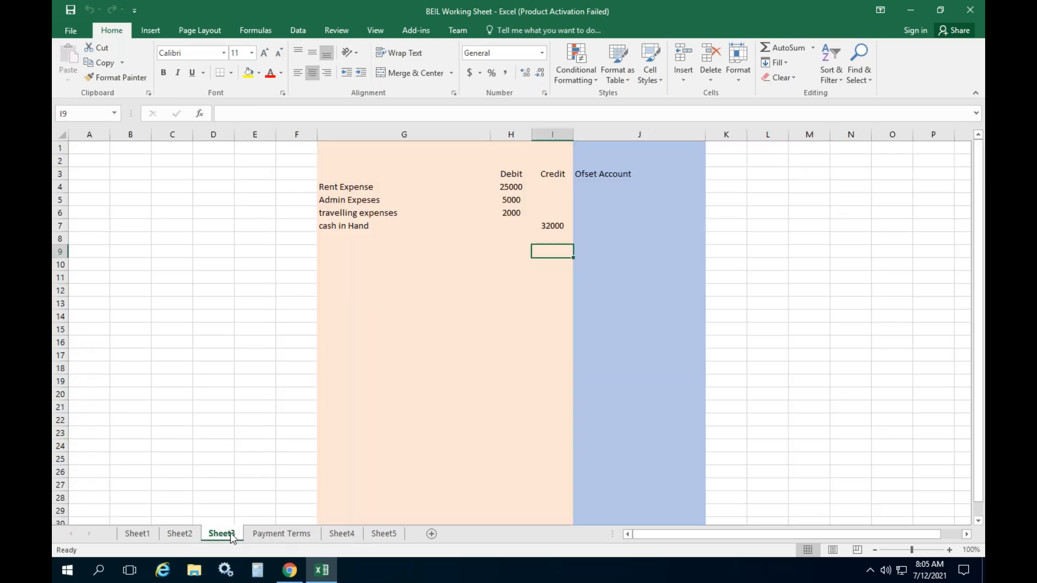
left_click(192, 533)
left_click(129, 537)
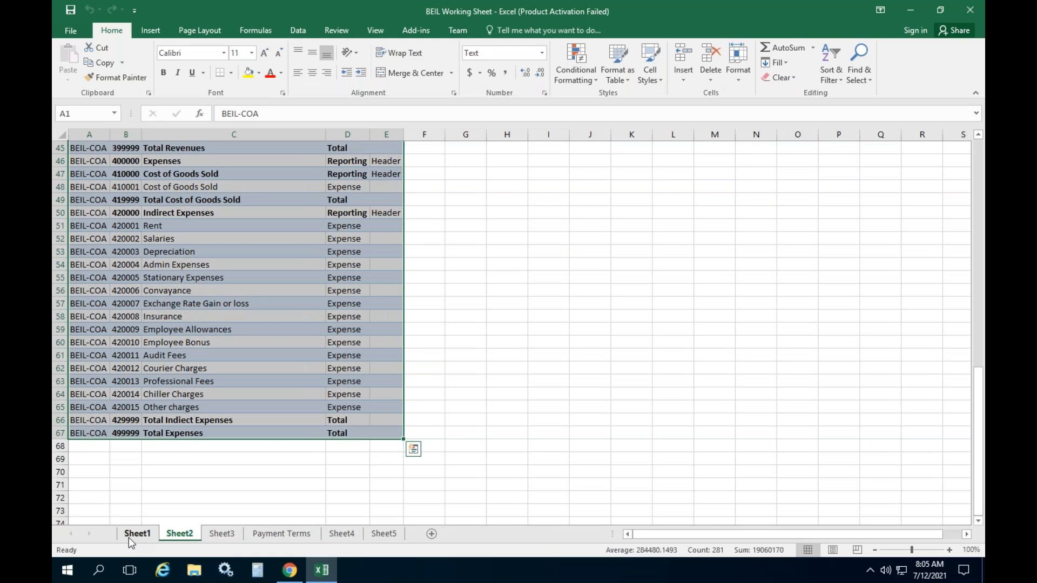
left_click(342, 534)
left_click(385, 536)
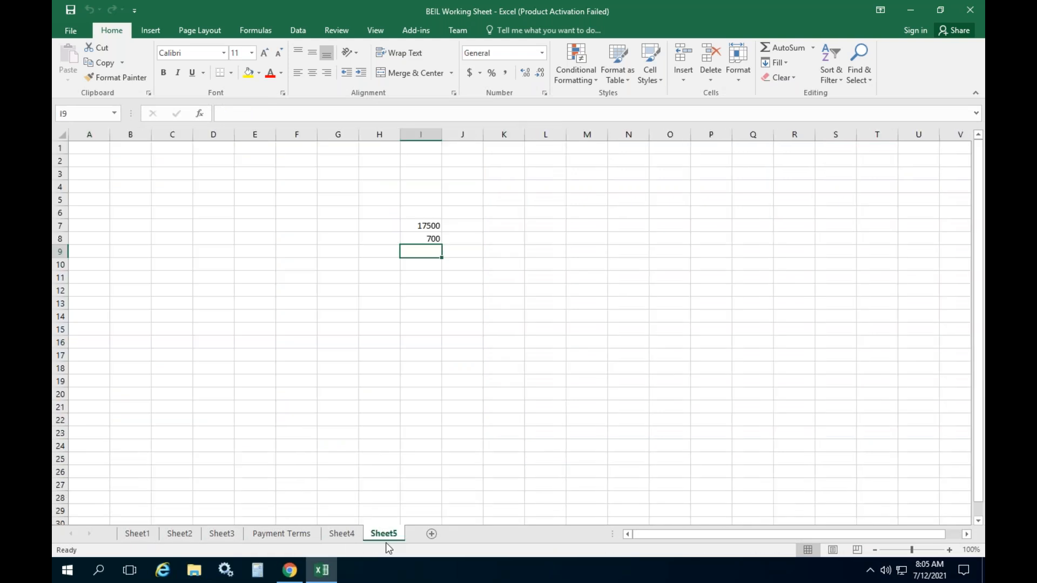
Step: Clear the contents of cells I6:I9 on Sheet5 and rename the sheet as P2P Flow
left_click_drag(432, 209, 420, 242)
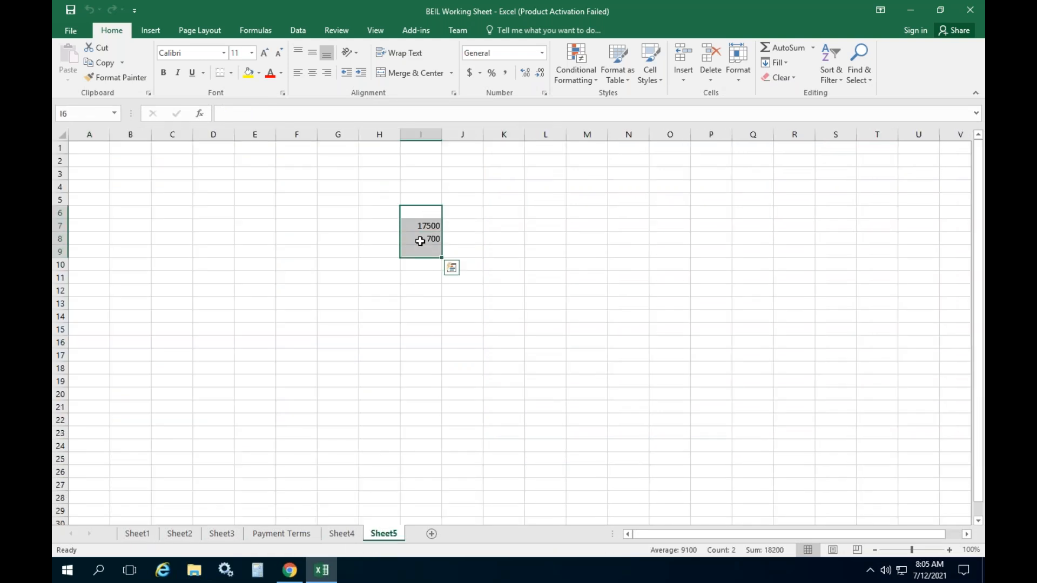
key("Delete")
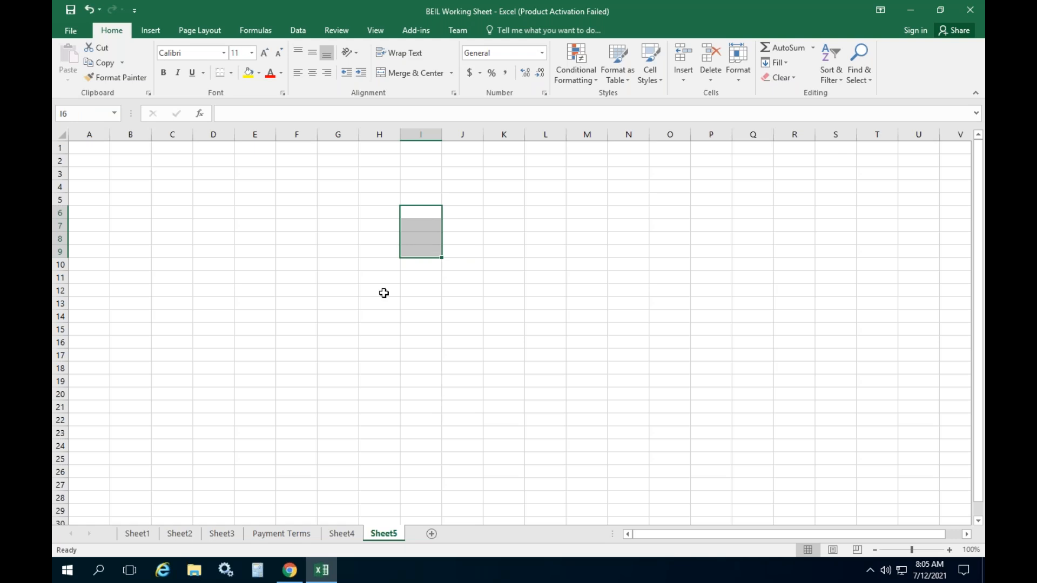
double_click(380, 535)
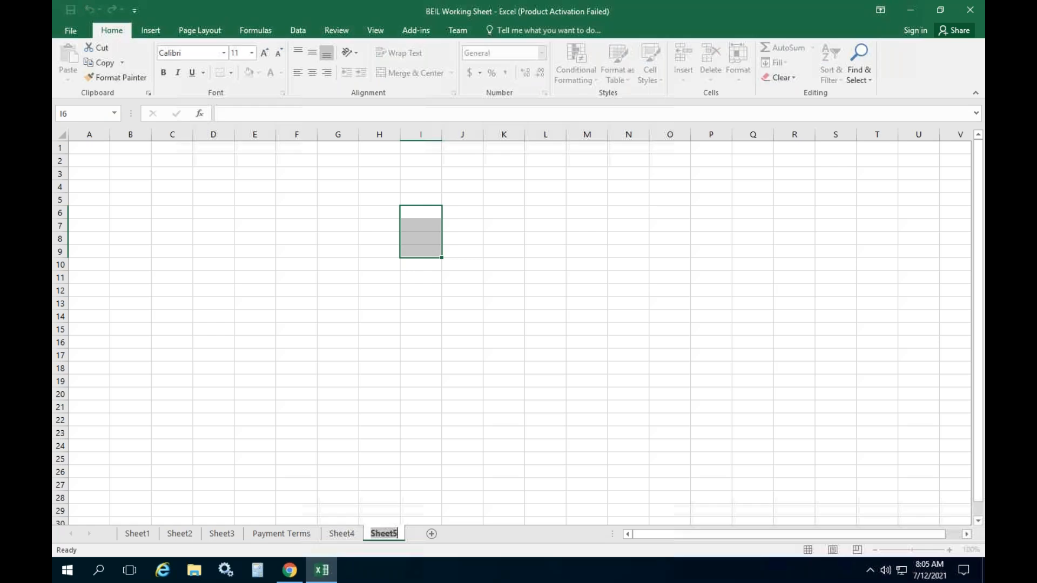
type("P2P Flow")
key("Return")
left_click(373, 269)
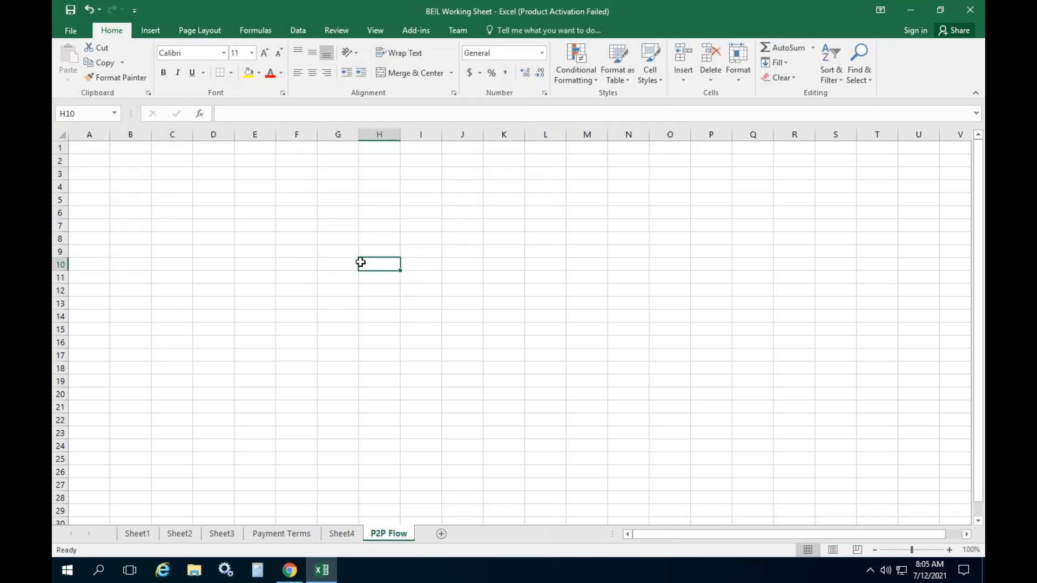
Step: Widen column D and enter the heading P2P Flow in cell D2
left_click(313, 201)
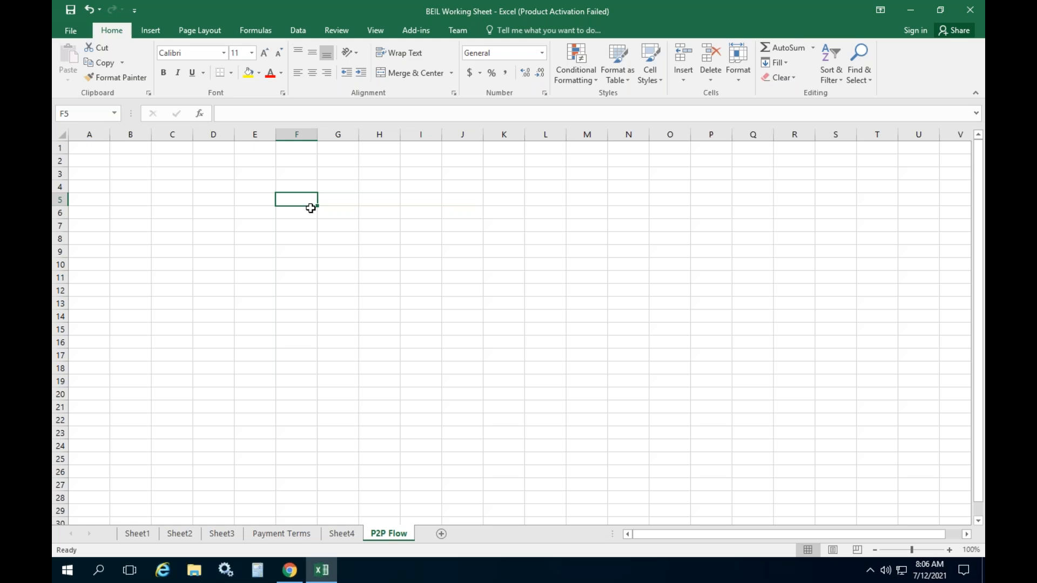
left_click(218, 186)
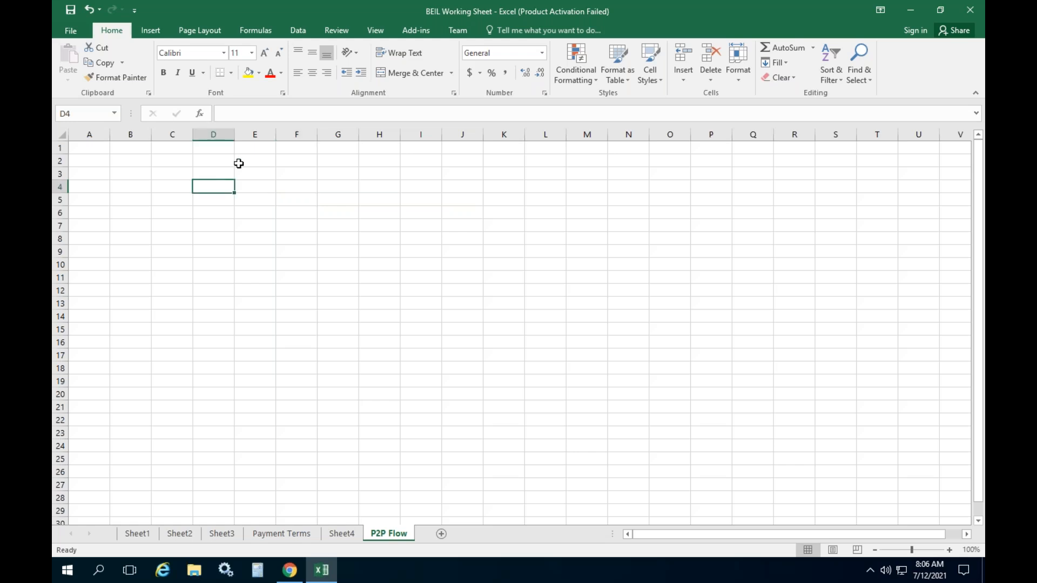
left_click_drag(227, 134, 259, 137)
left_click(227, 172)
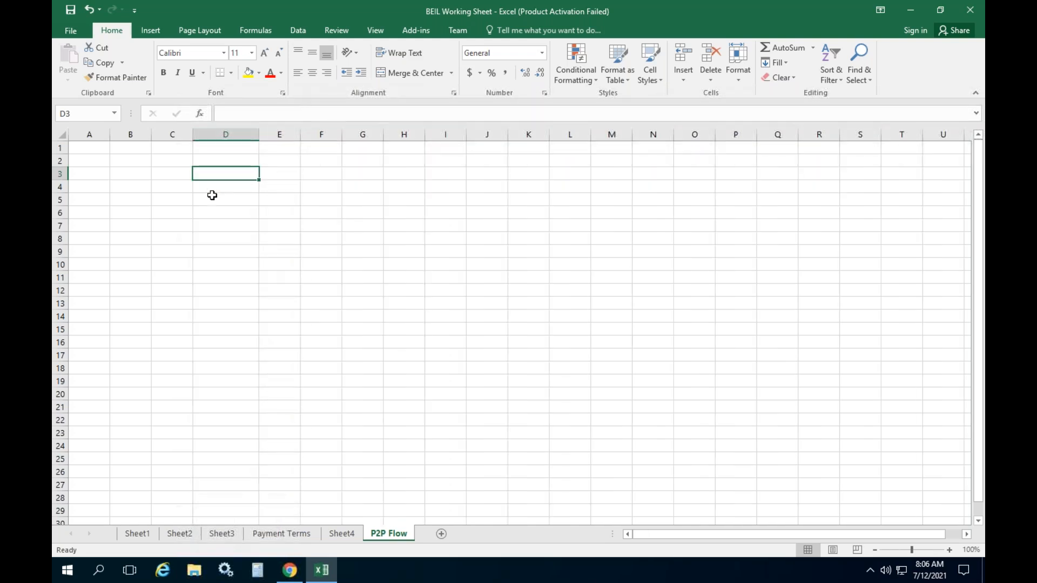
key("Up")
key("Up")
key("Down")
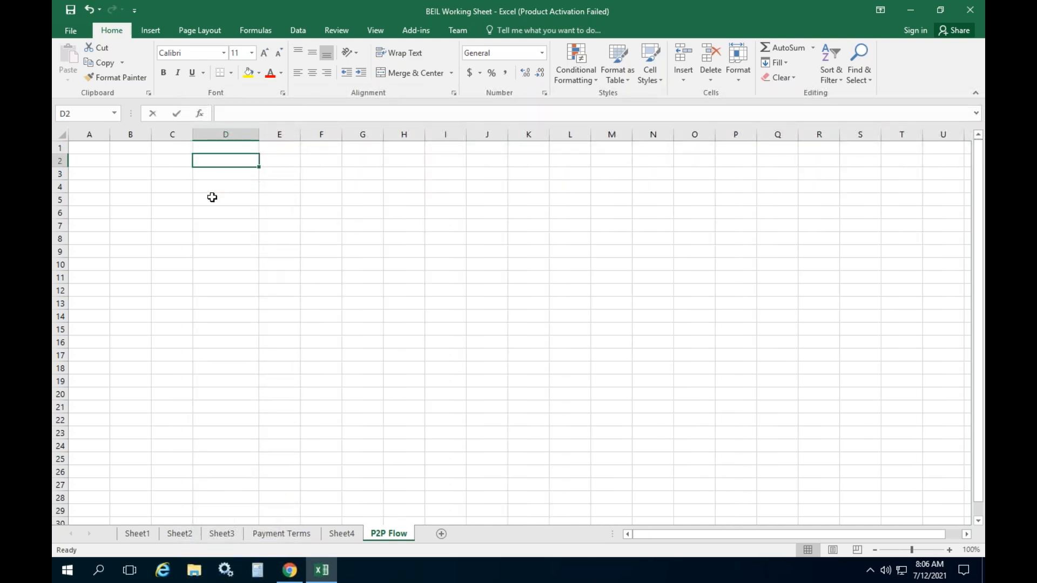
type("P2P Flow")
key("Return")
Step: List the first two process stages in column D: Purchase Order in D4 and Product Receipt (GRN) in D6
key("Return")
type("Purchae")
key("BackSpace")
type("se Order")
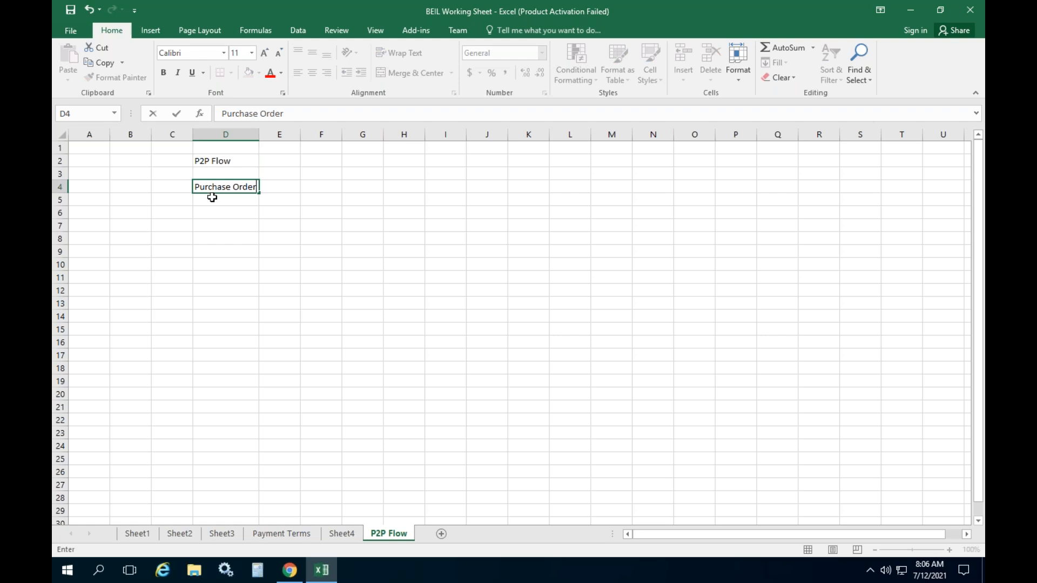
key("Return")
key("Return")
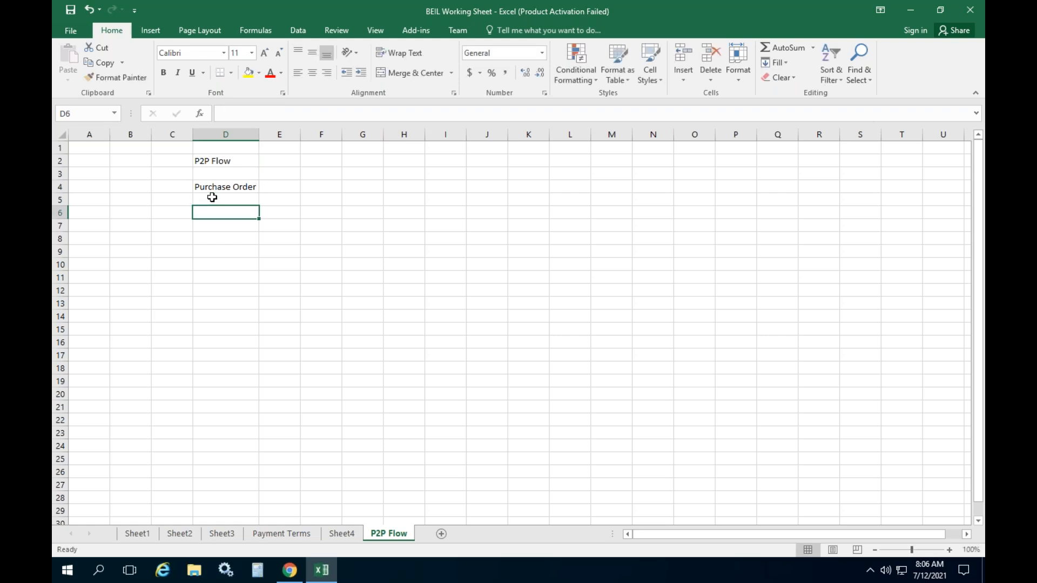
type("Product Receipt (GRN")
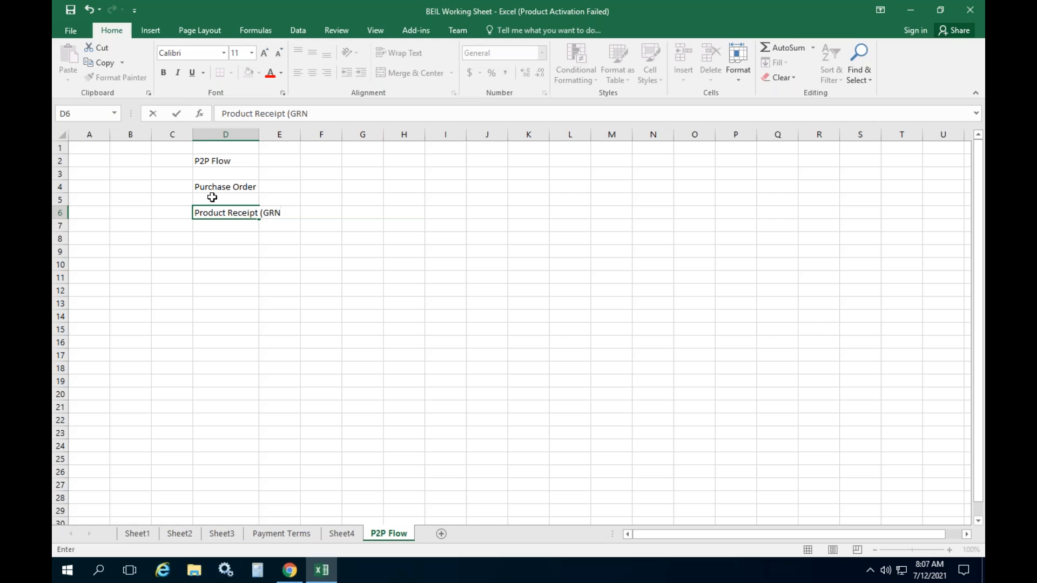
type(")")
key("Return")
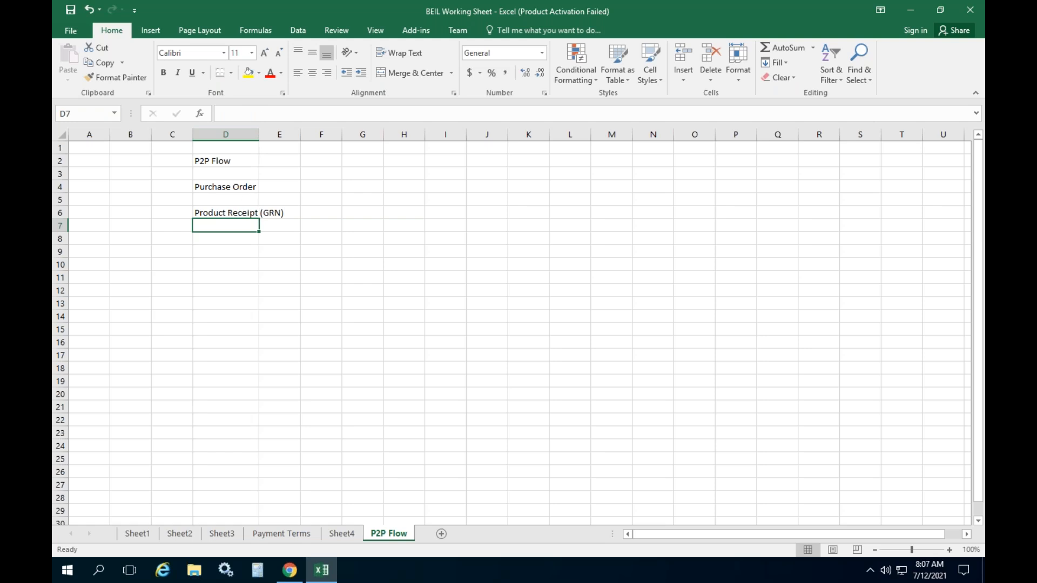
Step: Fit column D's width to its contents and make the P2P Flow heading in D2 bold
double_click(260, 134)
left_click(216, 216)
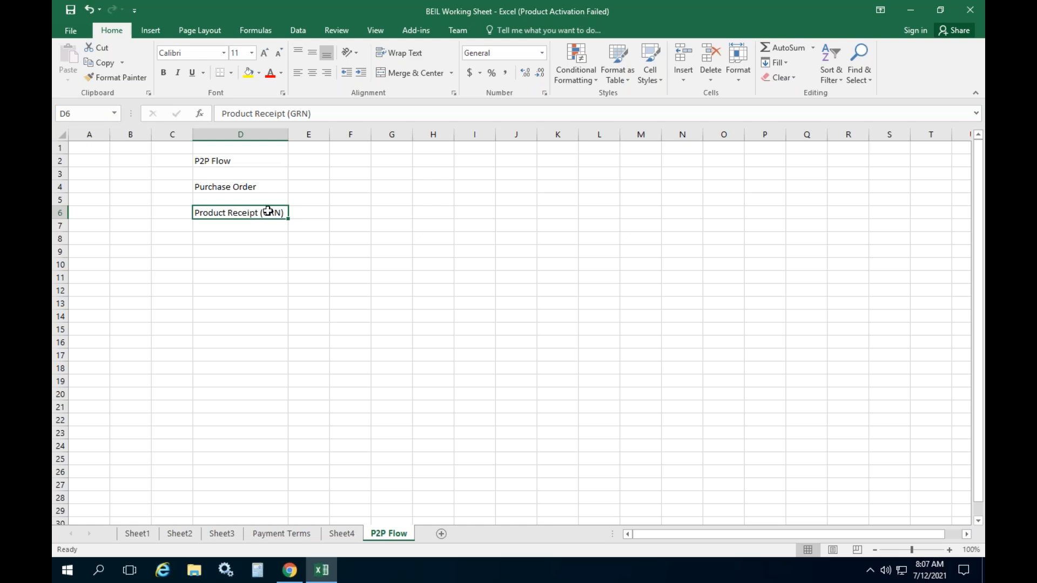
left_click(226, 160)
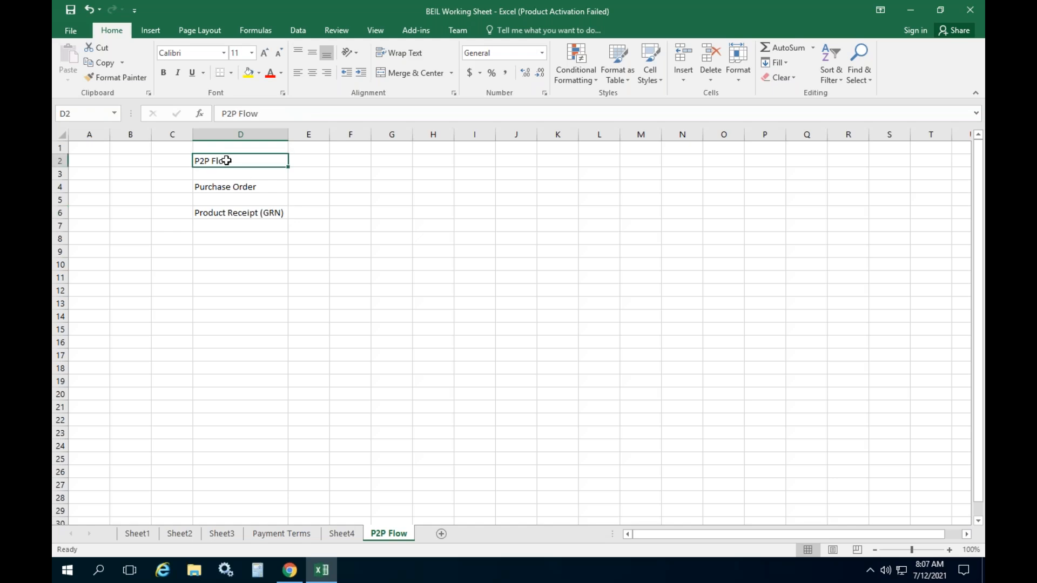
key("ctrl+b")
Step: Enter Invoice Posting as the third process stage in cell D8
left_click(222, 241)
type("I")
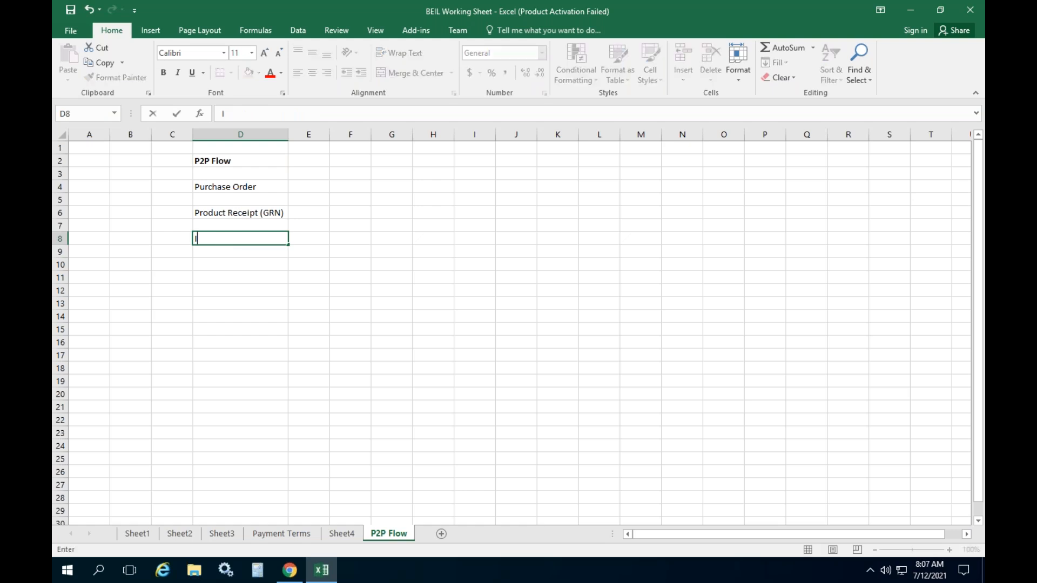
type("Nvoice Posting")
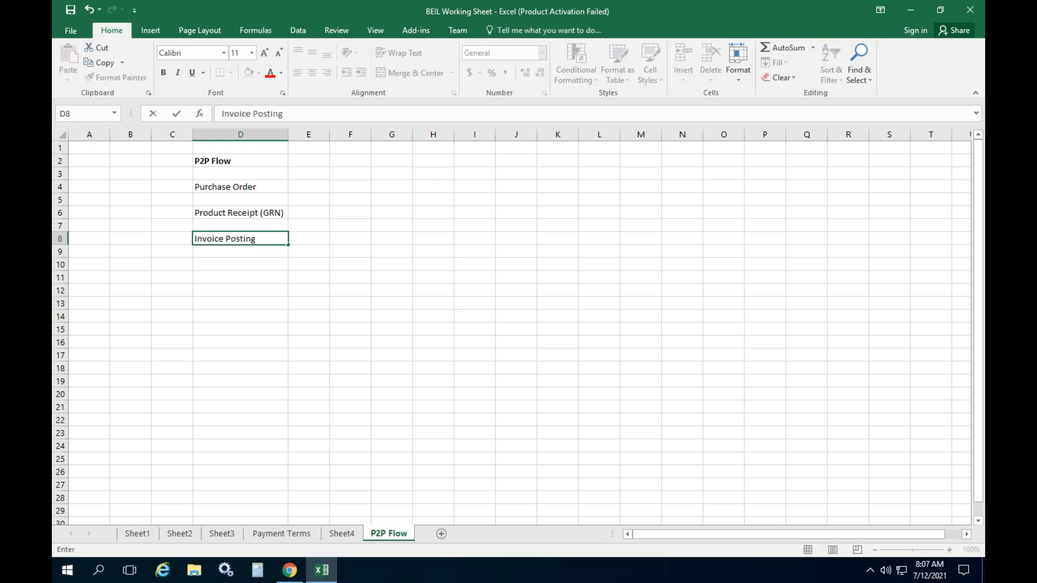
key("Return")
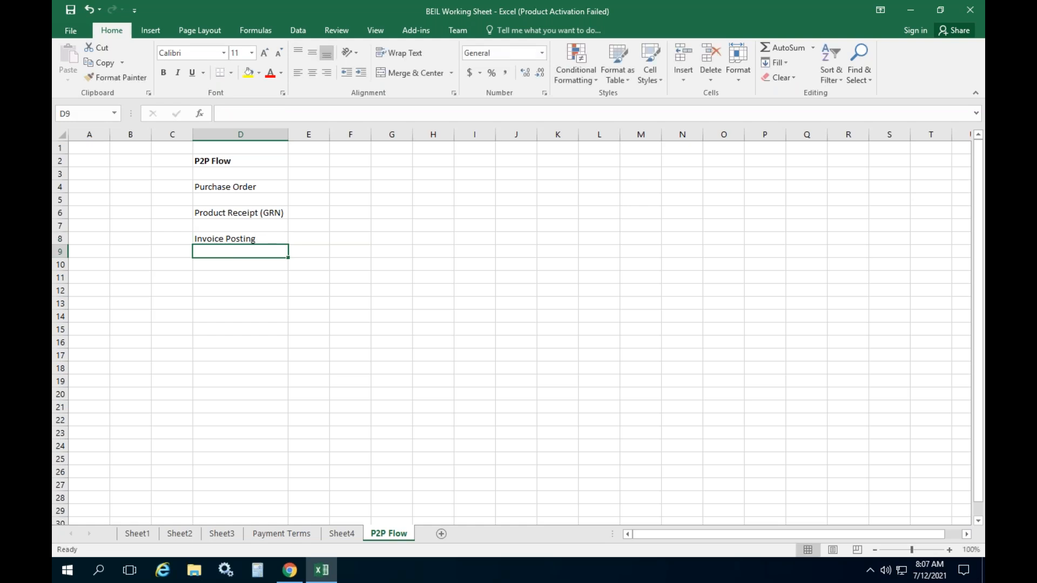
Step: Widen column E beside the process stages and select cell D10 below Invoice Posting
left_click(230, 215)
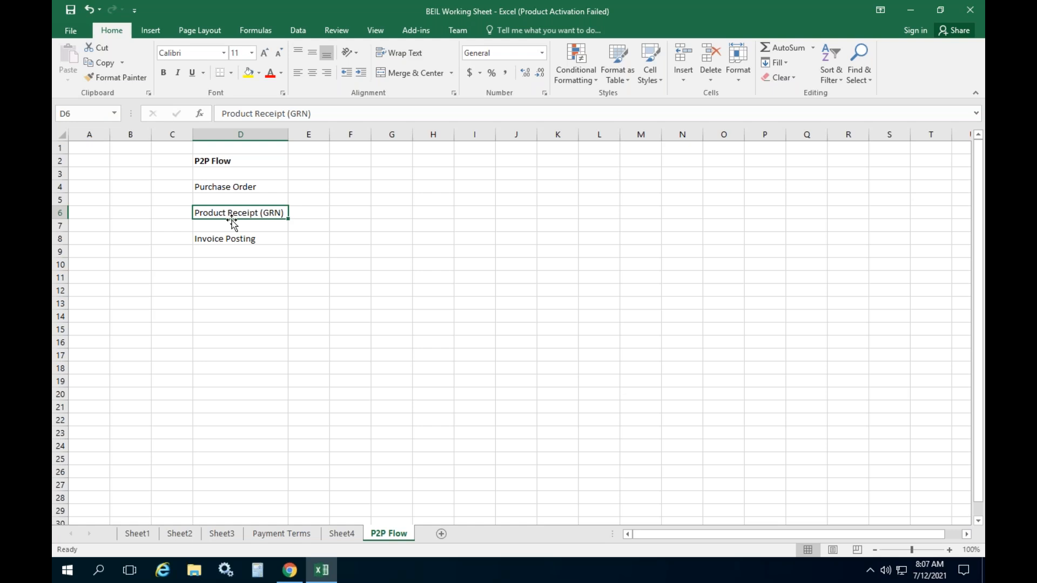
left_click(234, 239)
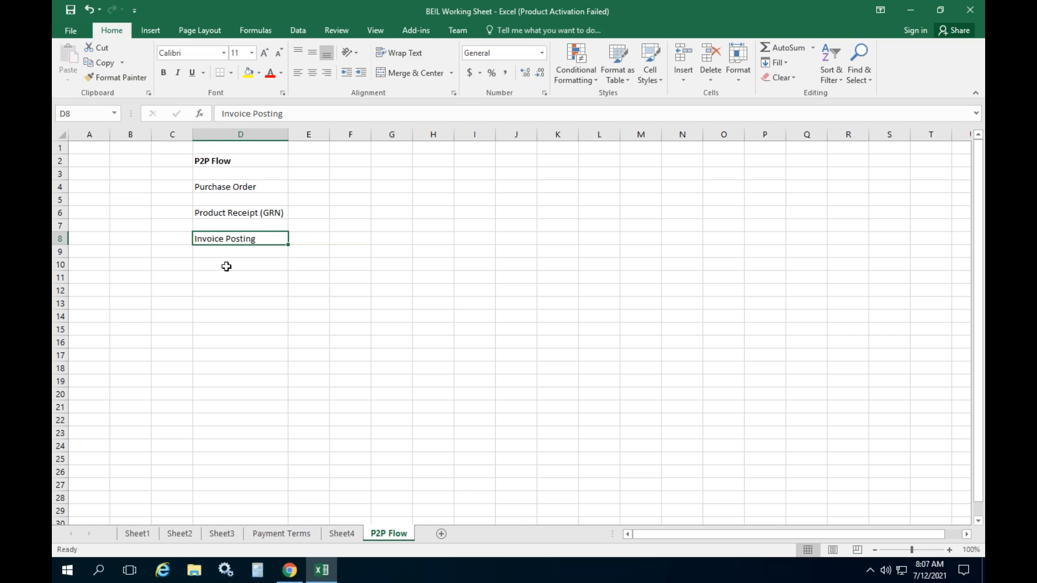
left_click(318, 237)
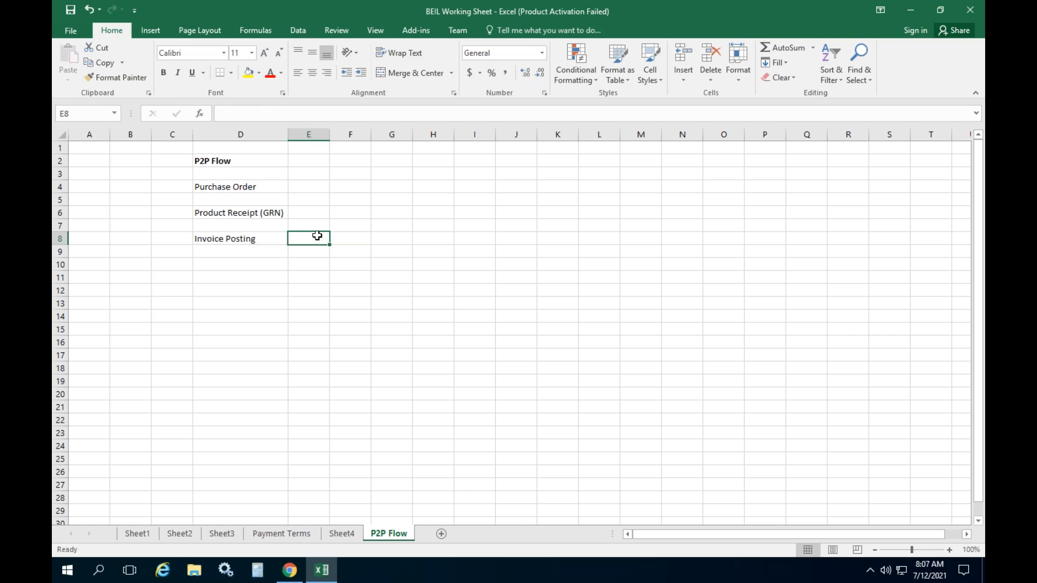
left_click_drag(329, 135, 356, 135)
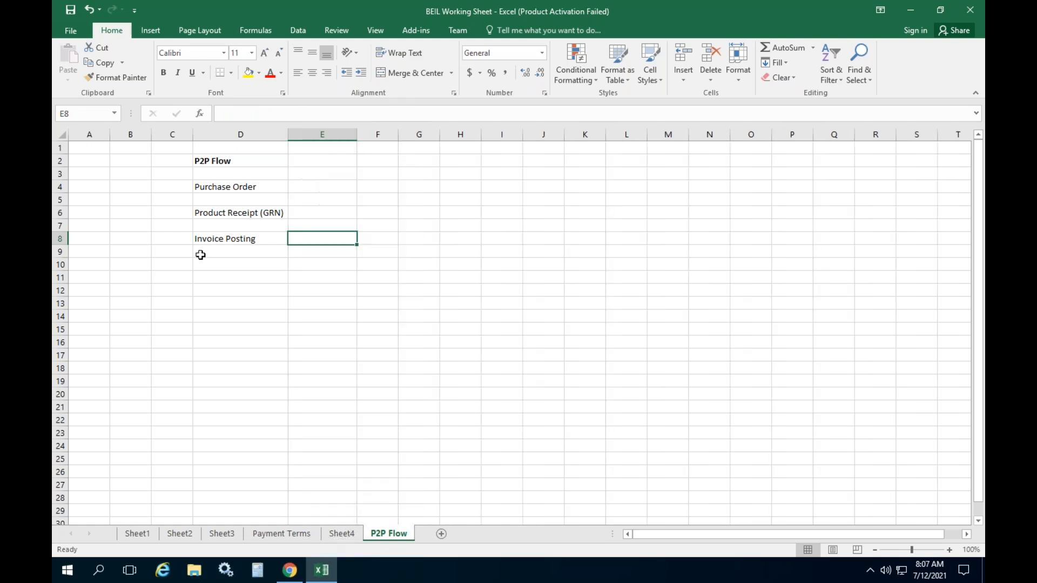
left_click(223, 242)
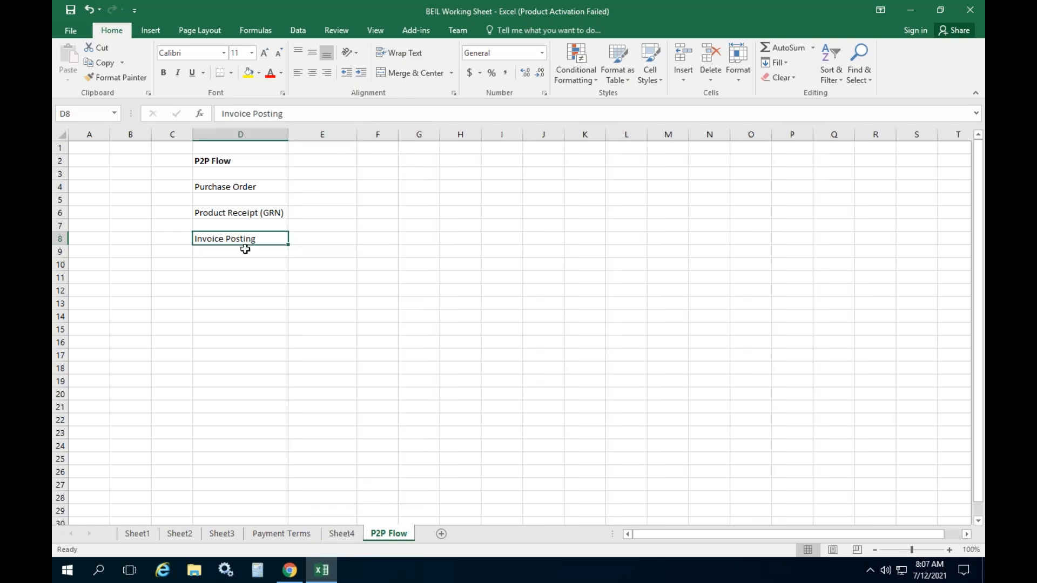
left_click(236, 264)
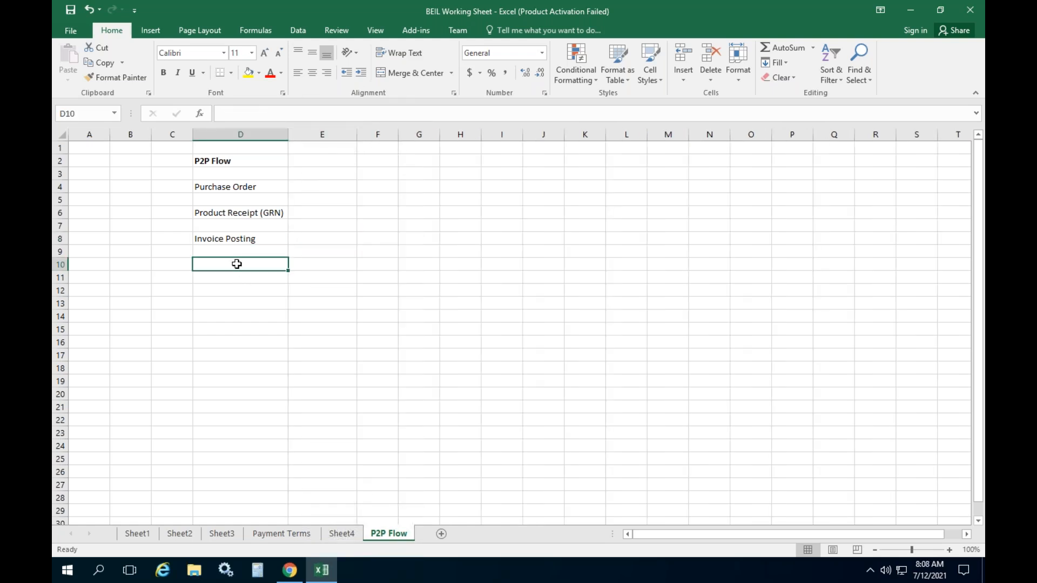
Step: Enter Payment as the fourth process stage in cell D10
type("Payment")
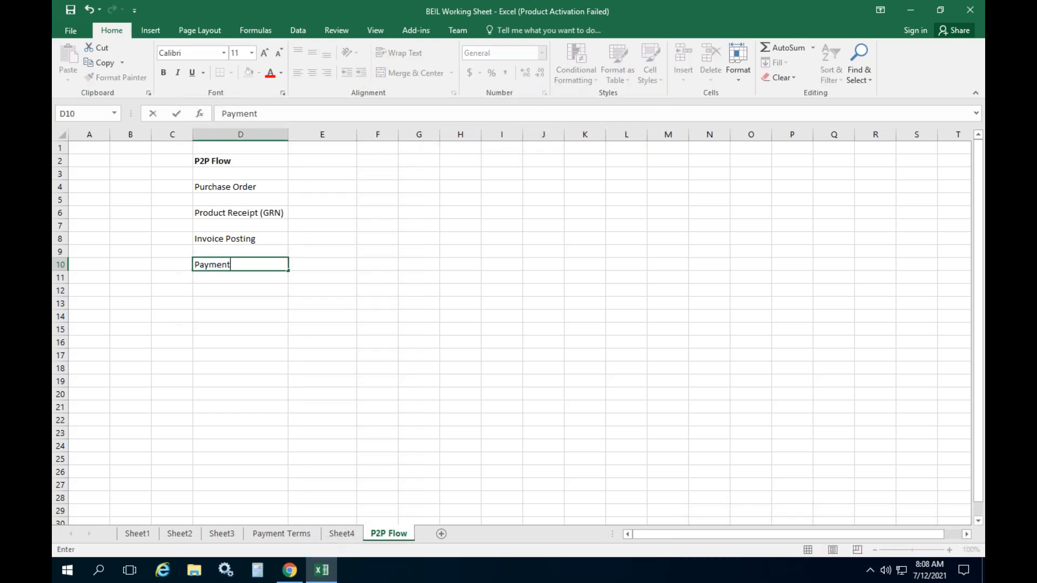
type(" te")
key("BackSpace")
key("BackSpace")
key("Return")
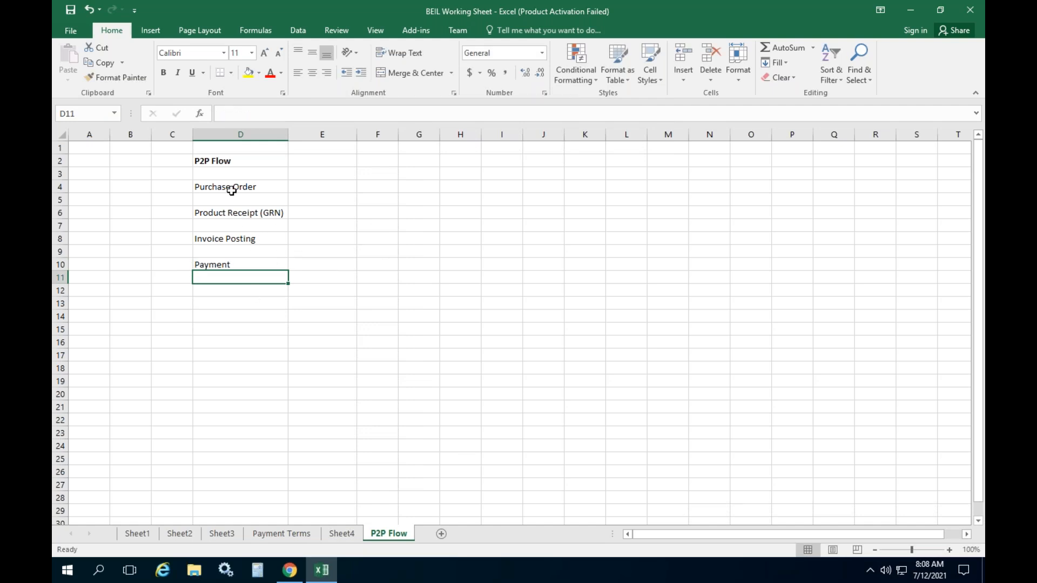
Step: Number the four process stages 1 to 4 in column C, in cells C4, C6, C8 and C10
left_click_drag(231, 189, 229, 264)
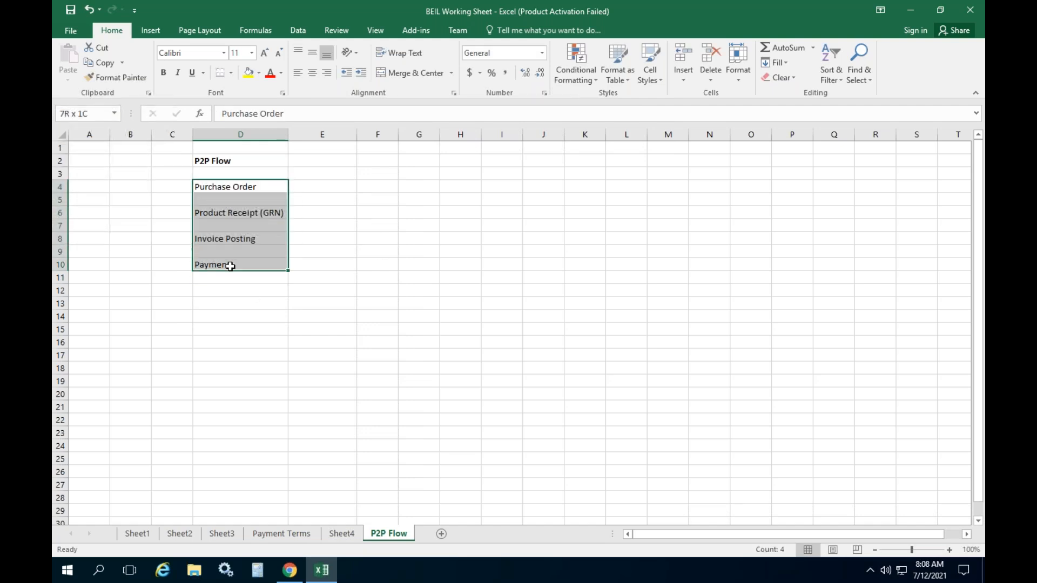
left_click(158, 185)
type("1")
key("Return")
key("Return")
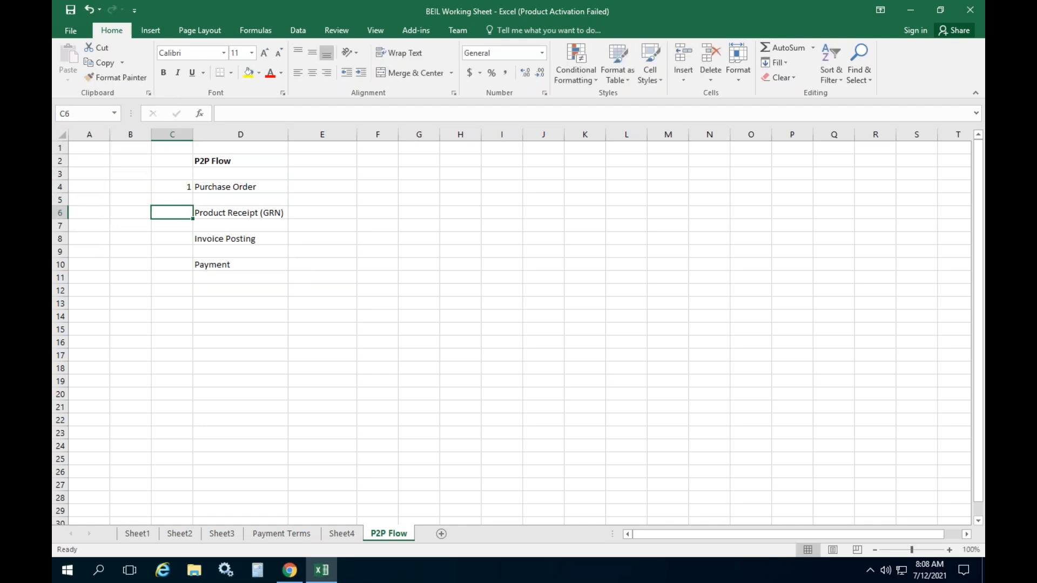
type("2")
key("Return")
key("Return")
type("3")
key("Return")
key("Return")
type("4")
key("Return")
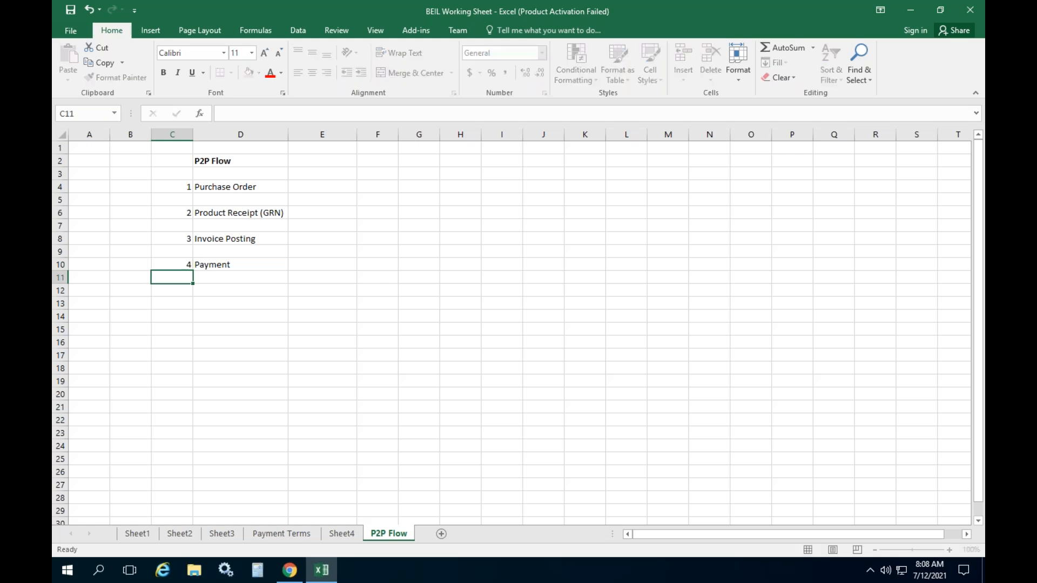
Step: Center the stage numbers in column C and select the Purchase Order stage in D4
left_click(170, 132)
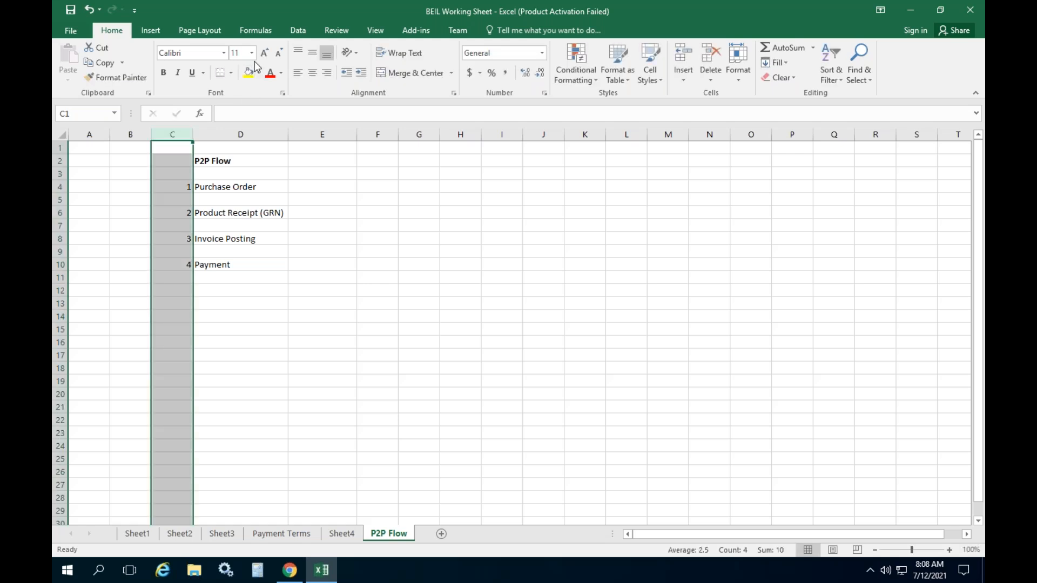
left_click(313, 72)
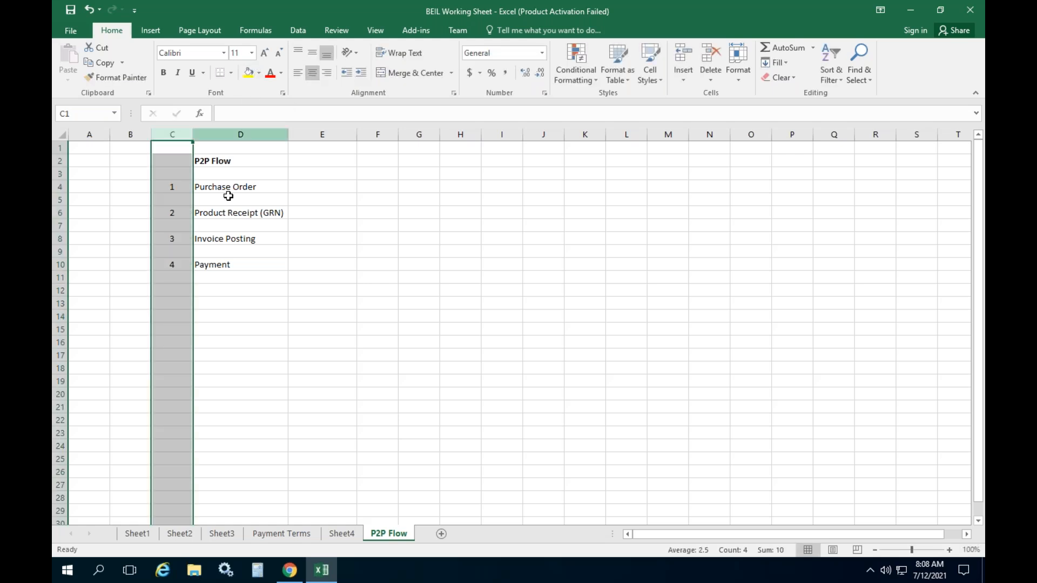
left_click(171, 191)
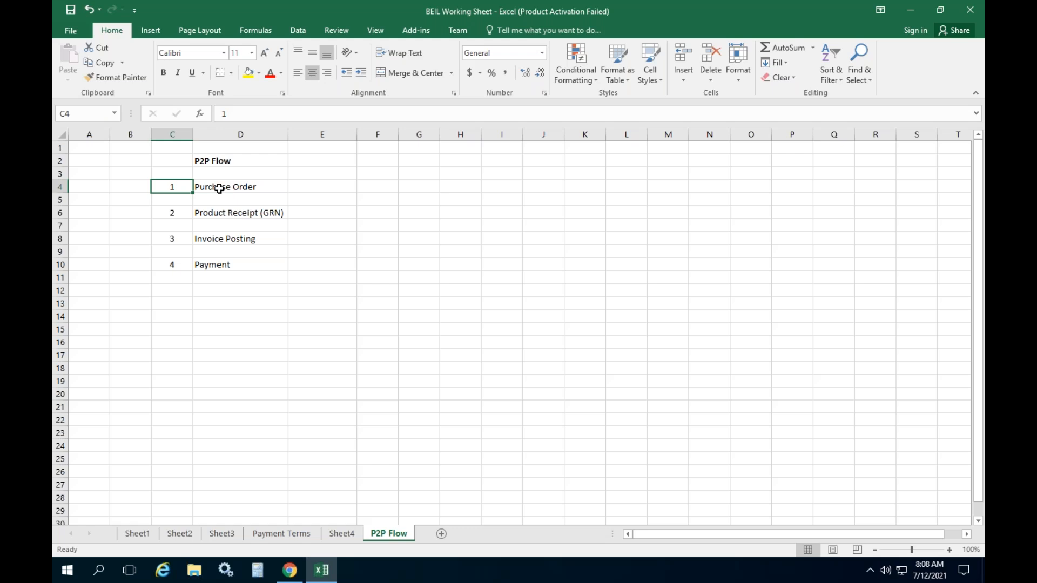
left_click(246, 186)
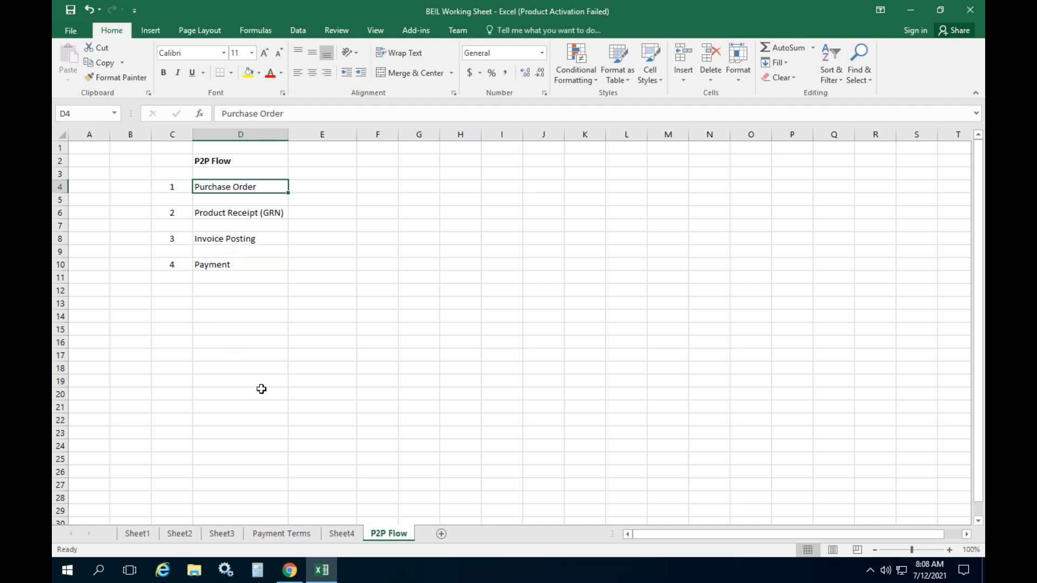
Step: Switch to Finance and Operations in Chrome and show only the Purchase orders group expanded under Accounts payable
left_click(292, 572)
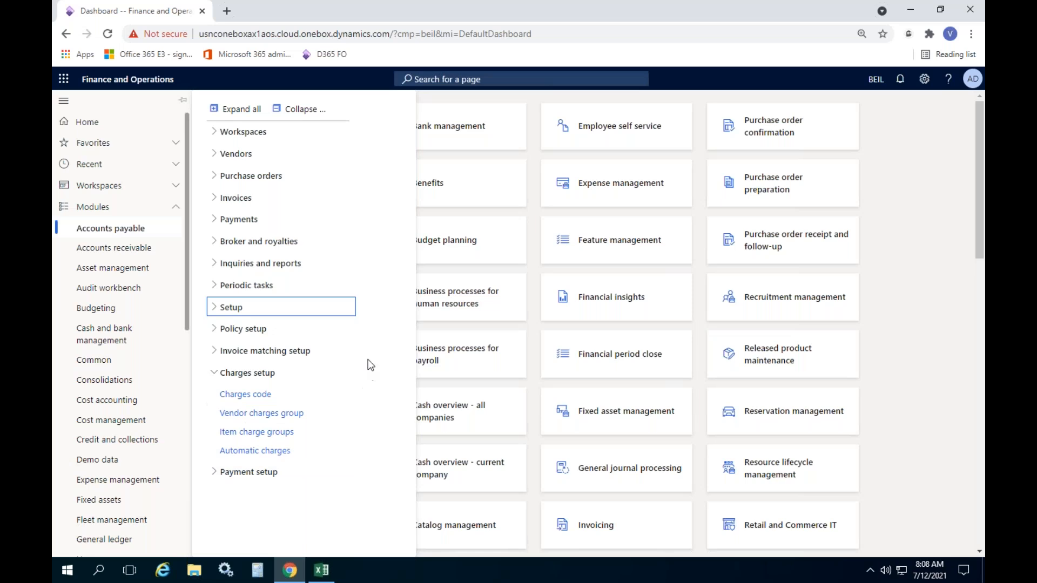
left_click(312, 111)
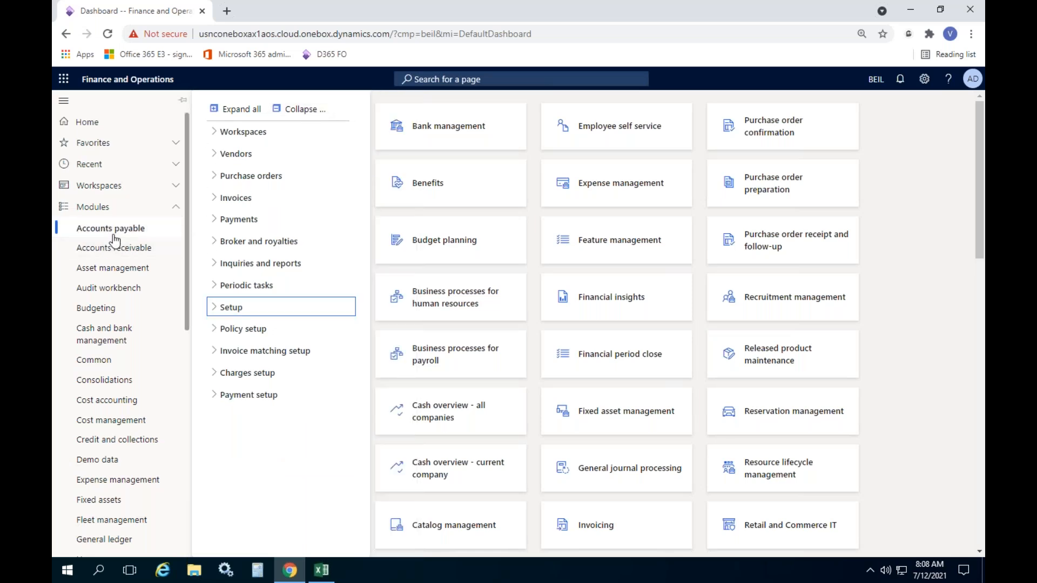
left_click(246, 175)
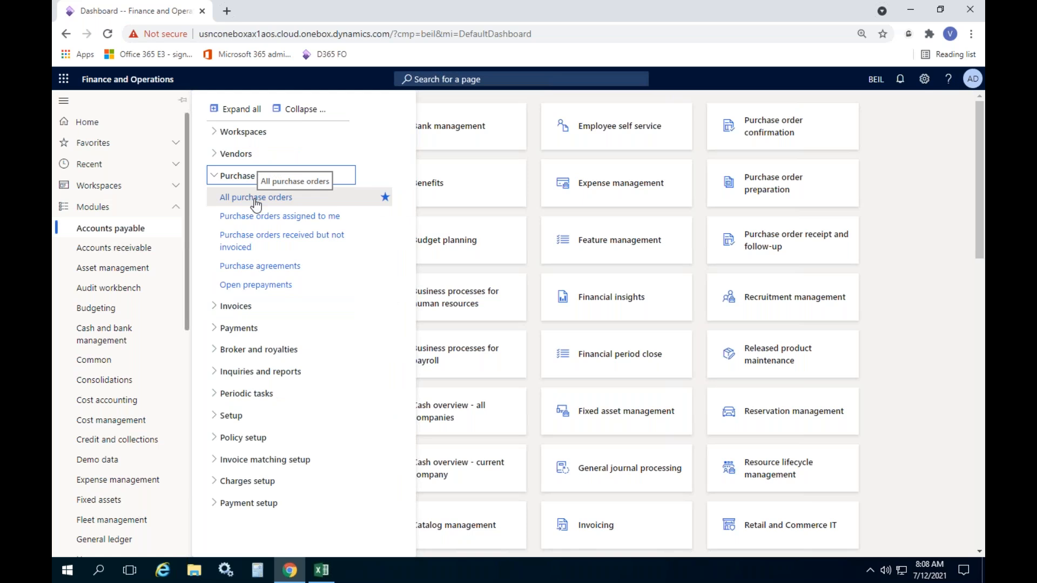
Step: Examine the Purchase orders entries of the Procurement and sourcing module with its other groups collapsed
left_click_drag(184, 222, 183, 395)
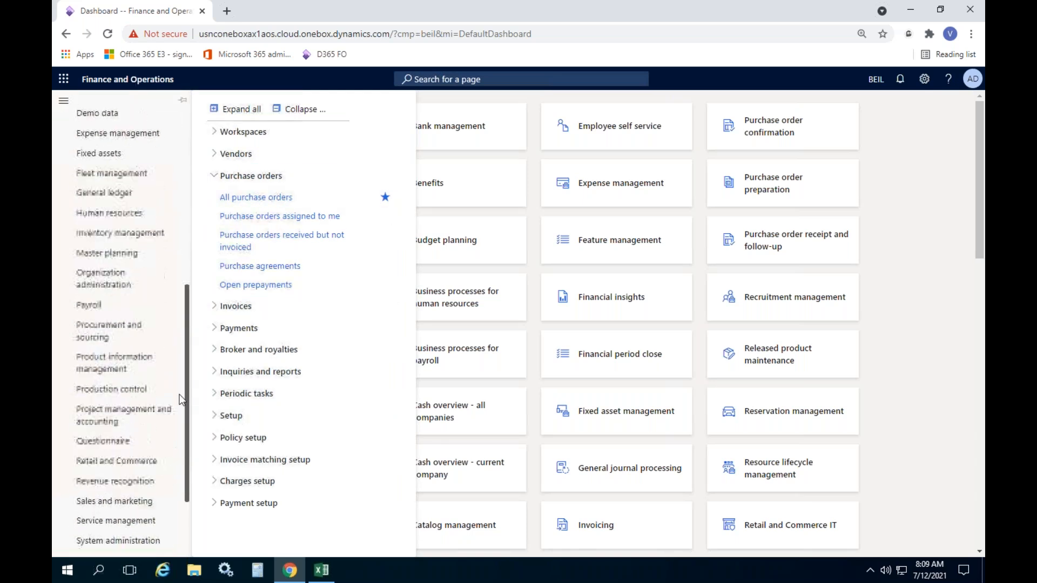
left_click(88, 338)
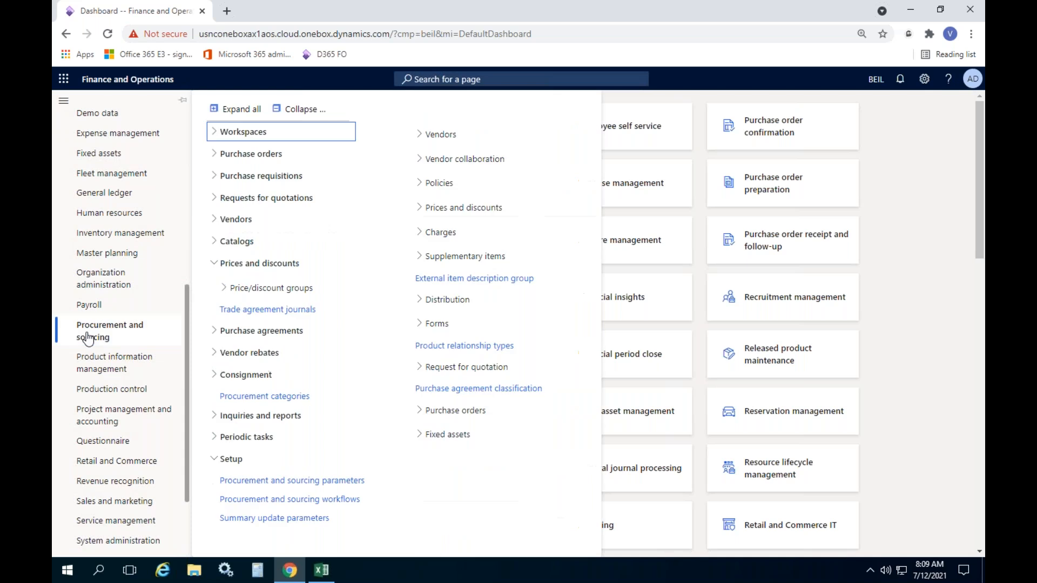
left_click(302, 109)
left_click(261, 161)
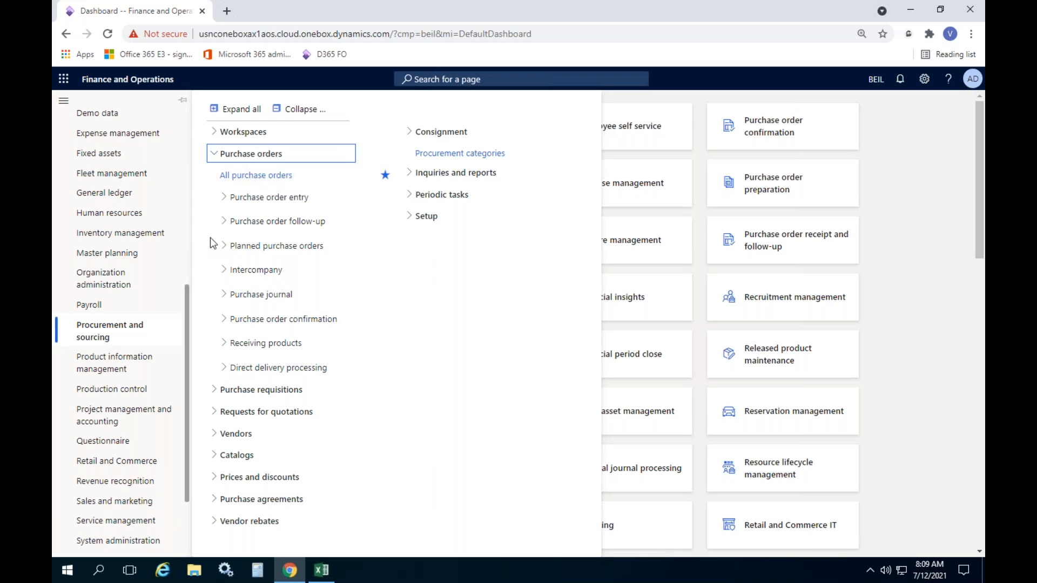
Step: Return to the Accounts payable module and open the All purchase orders list
left_click_drag(183, 300, 187, 115)
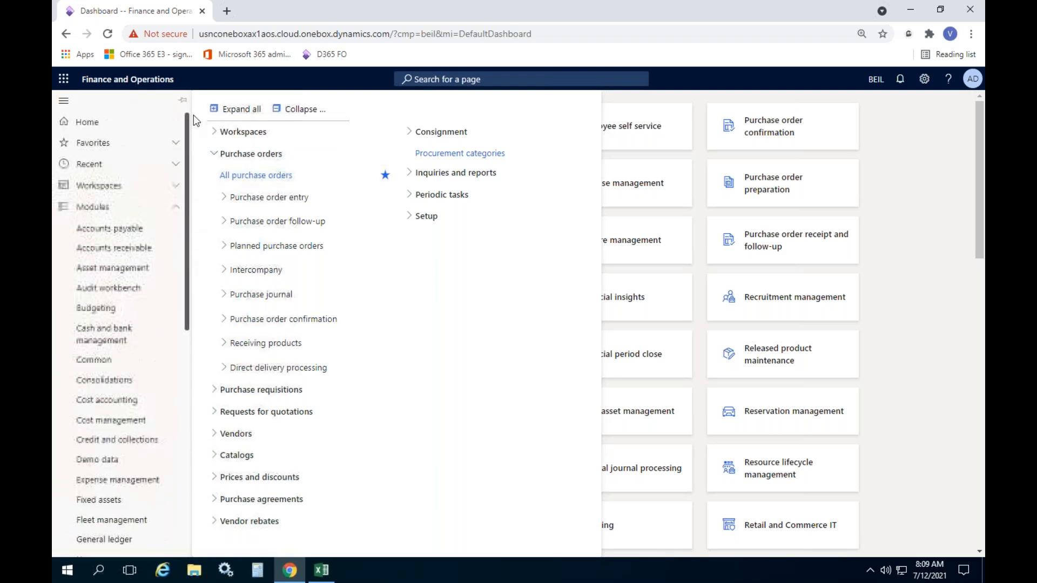
left_click(154, 233)
left_click(256, 197)
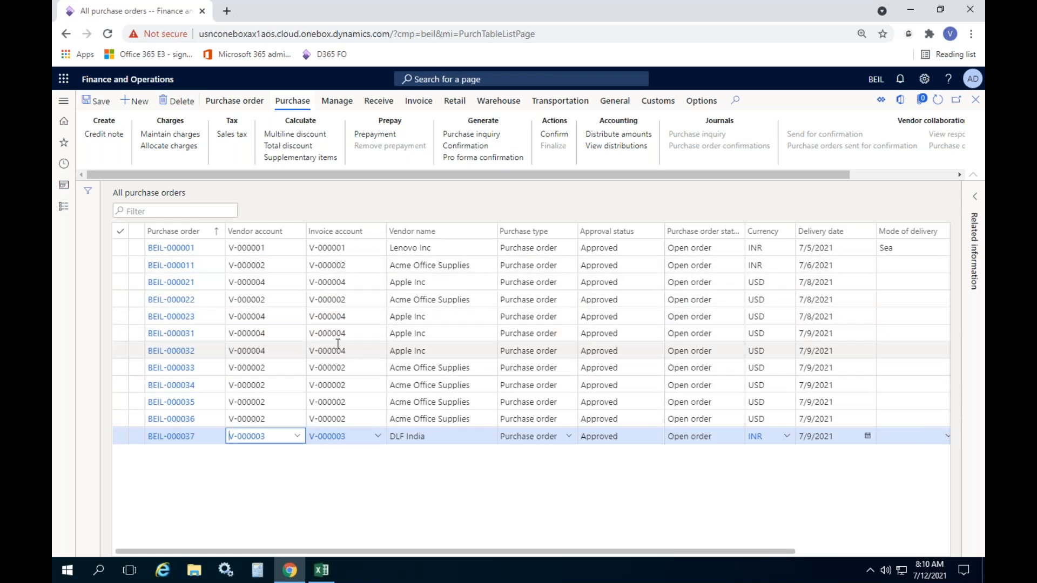
Step: Open the vendor details from the vendor account of the first Apple Inc purchase order
mouse_move(339, 329)
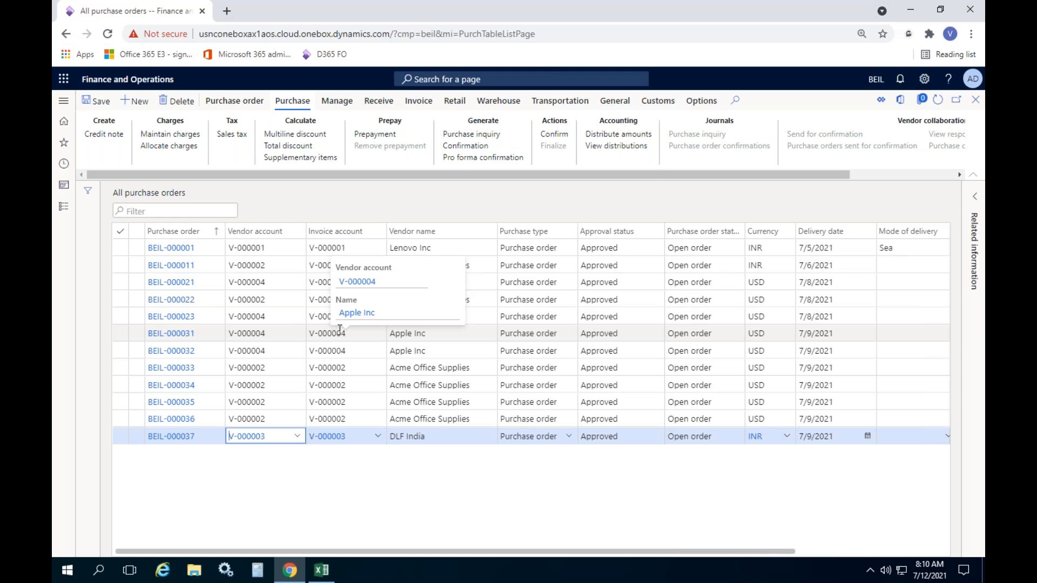
mouse_move(244, 279)
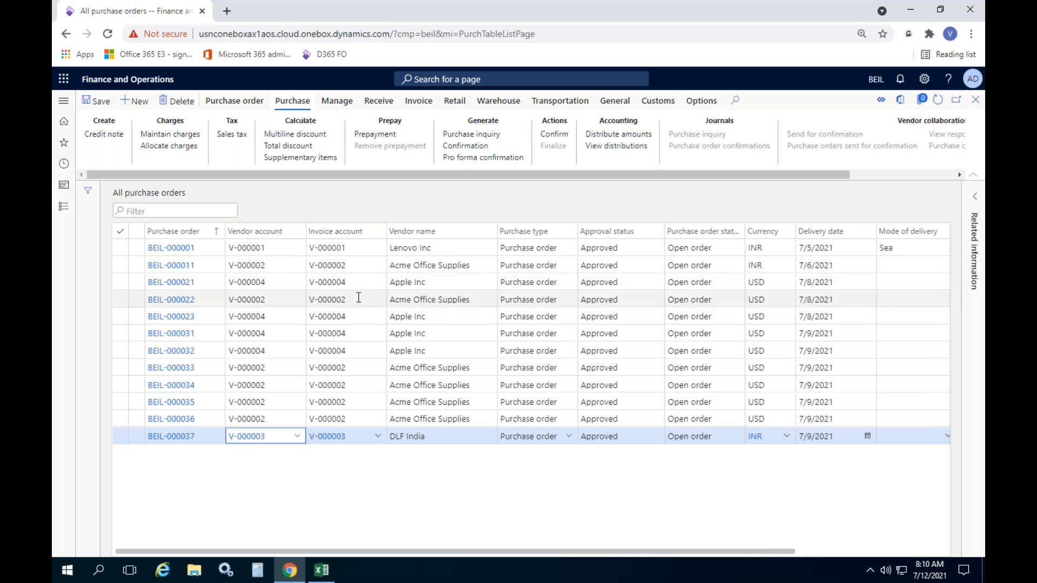
mouse_move(352, 285)
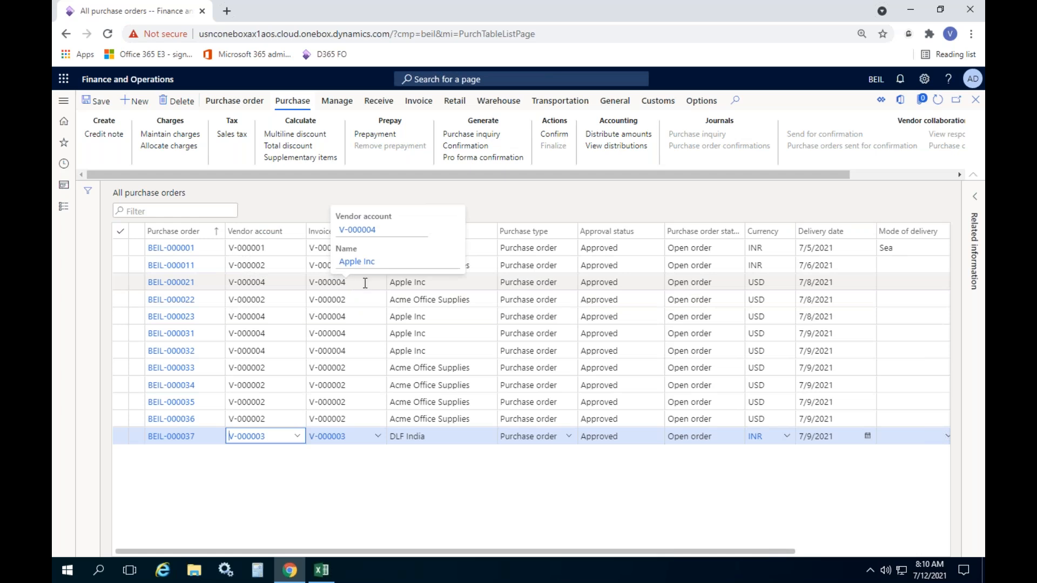
left_click(365, 283)
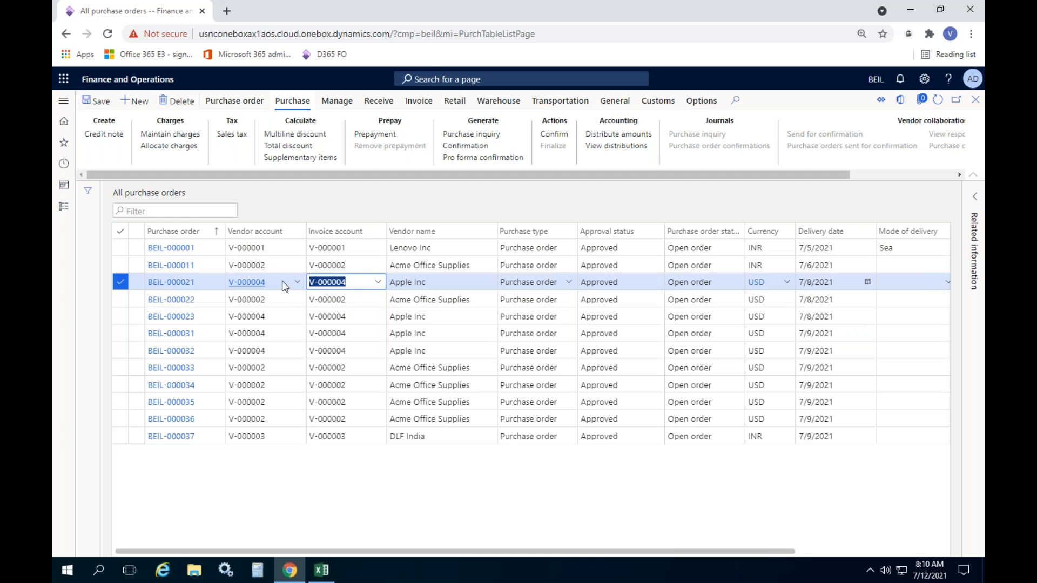
left_click(244, 284)
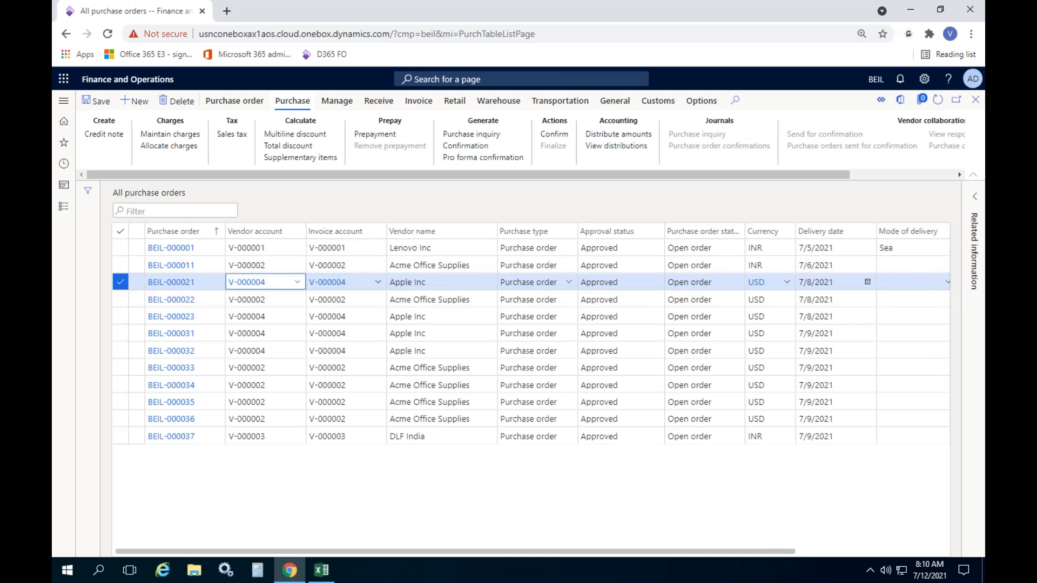
right_click(297, 282)
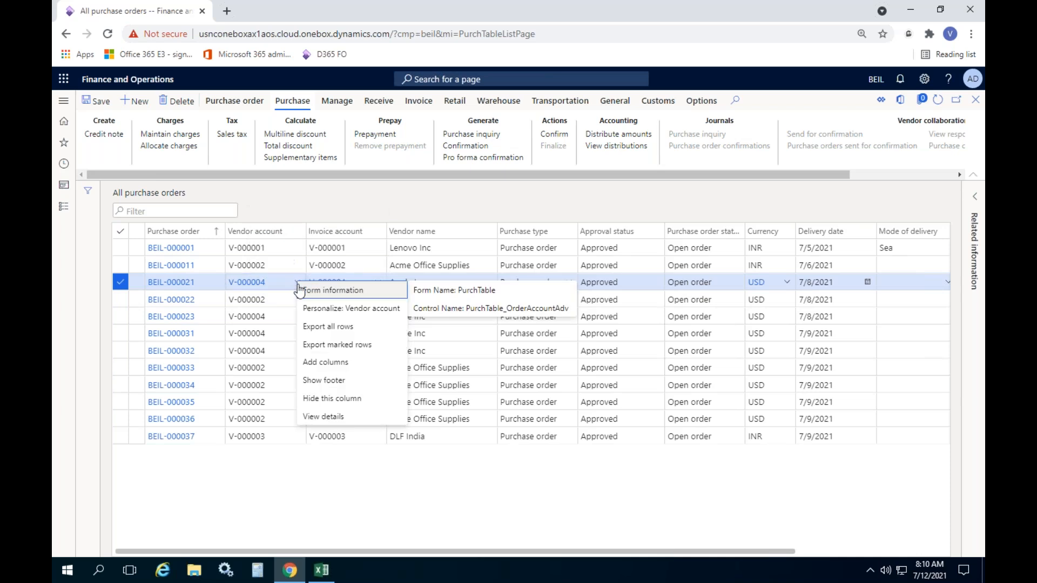
left_click(323, 416)
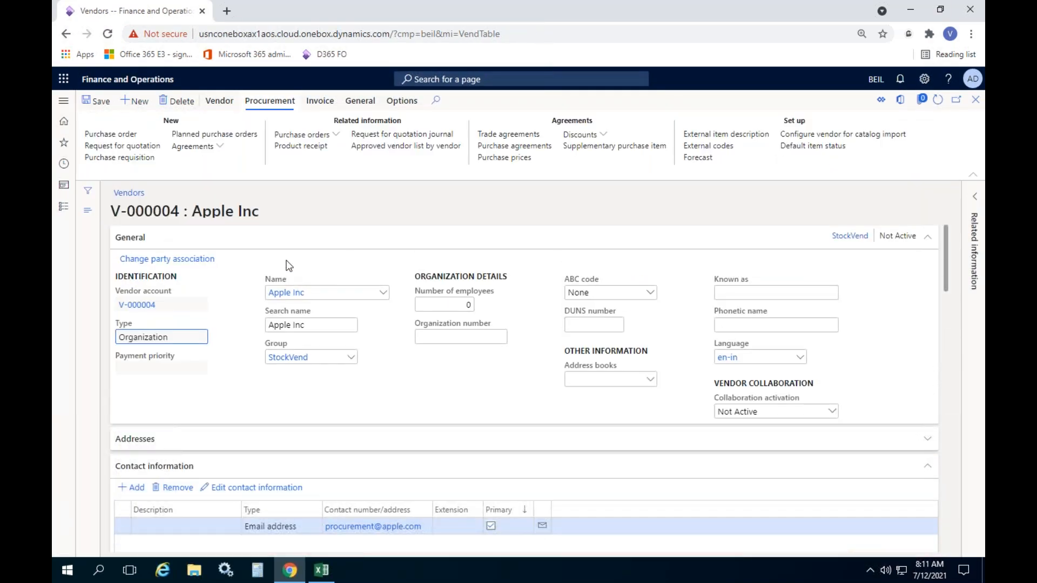
Step: Examine the Invoice and delivery settings on the Apple Inc vendor record, then close the record
left_click(280, 246)
left_click(249, 297)
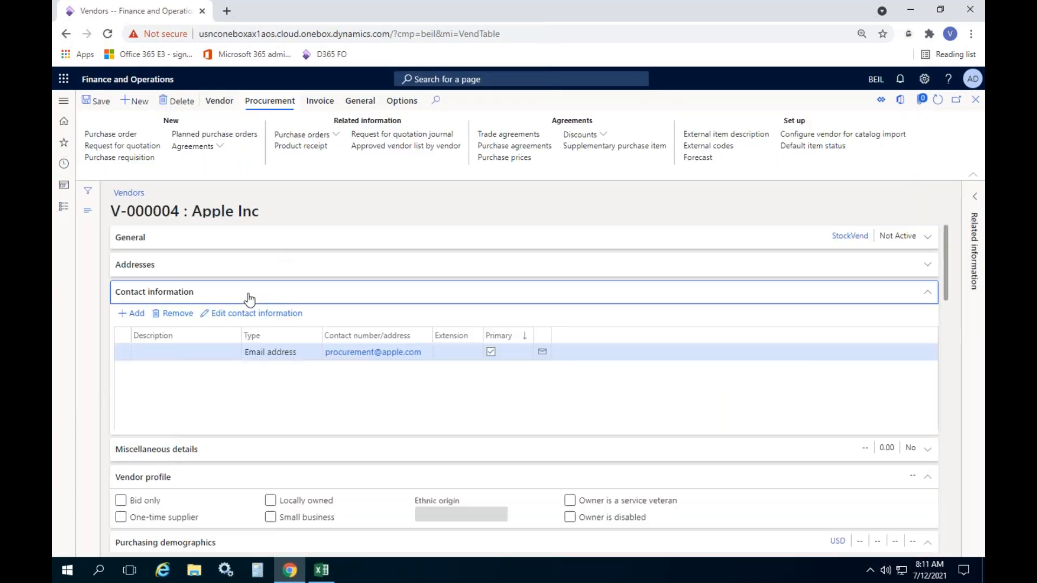
scroll(249, 323, "down", 6)
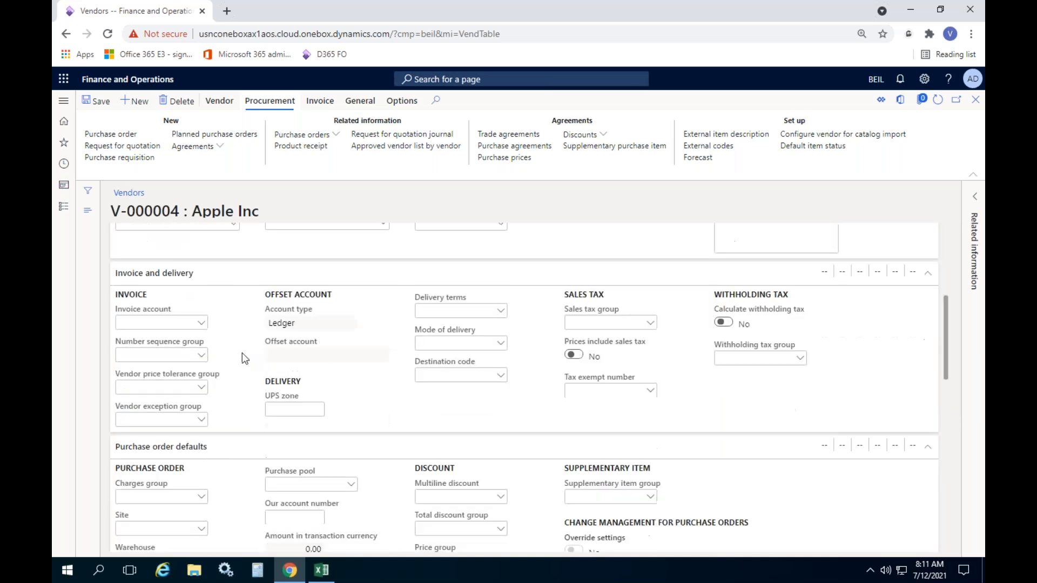
scroll(234, 322, "up", 2)
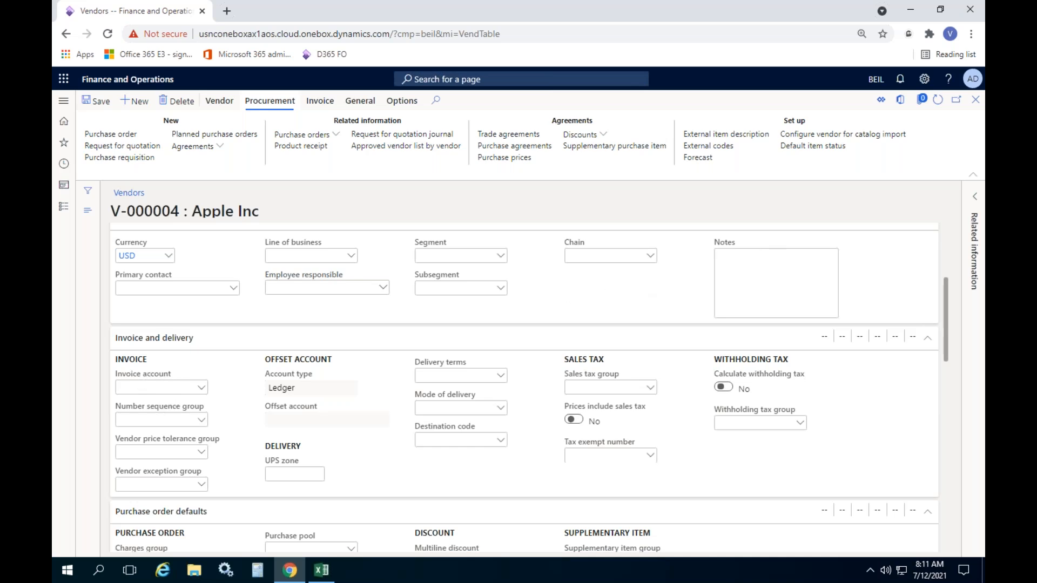
scroll(211, 283, "up", 3)
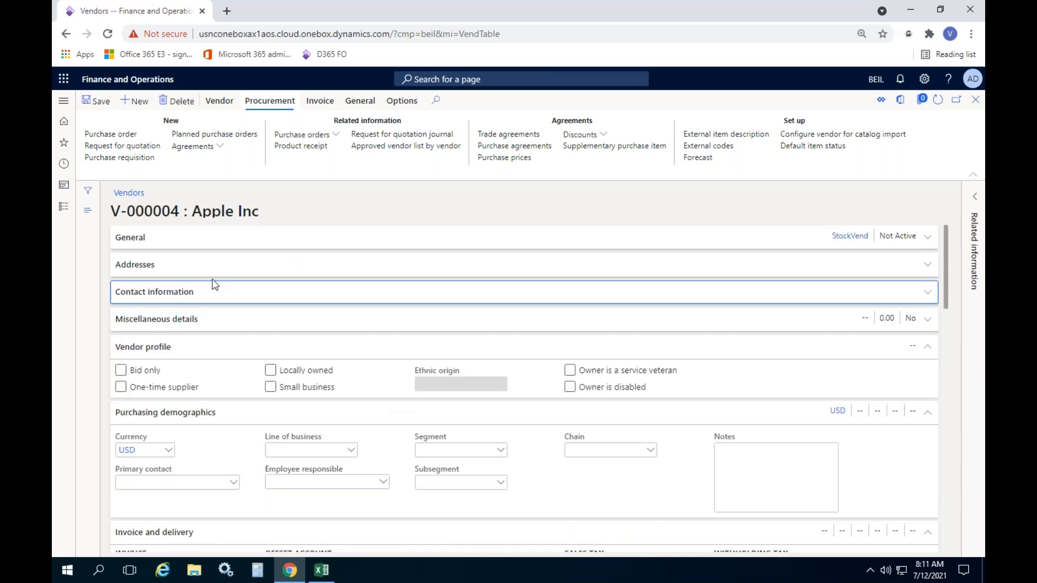
left_click(166, 209)
left_click_drag(179, 213, 100, 217)
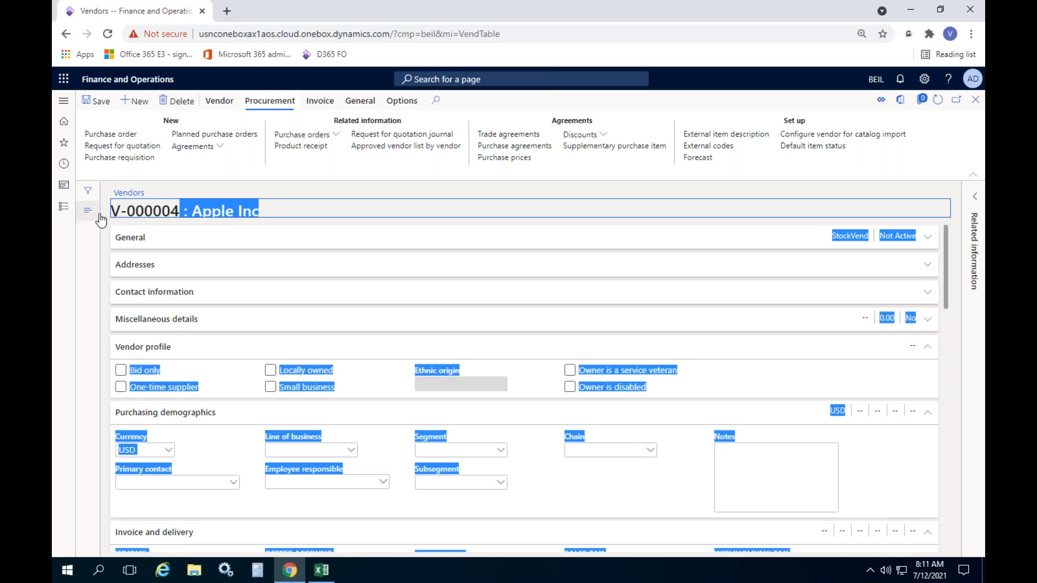
left_click(975, 100)
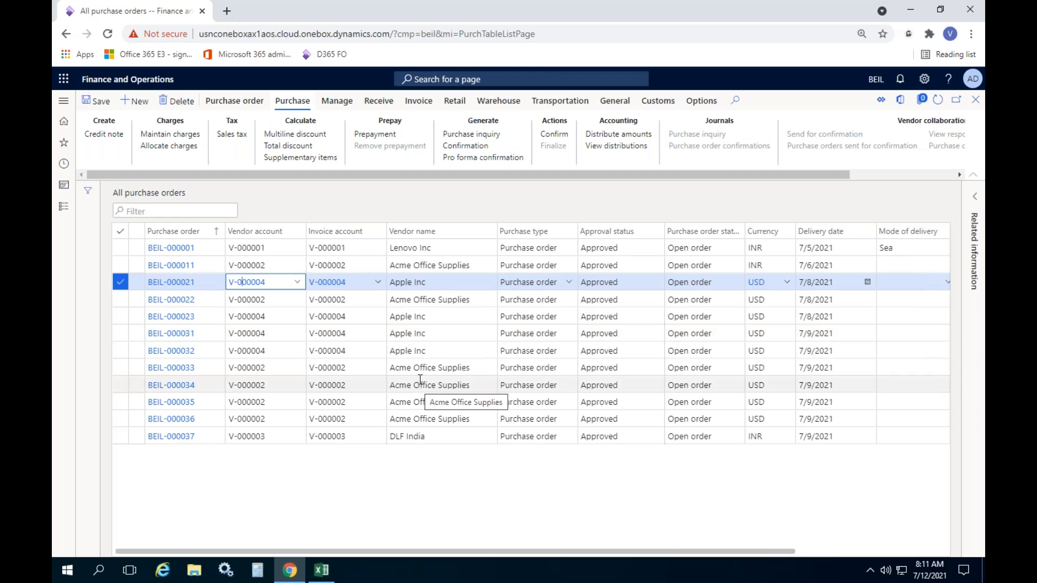
Step: View the available Purchase type options for the first Apple Inc order without changing its type
left_click(568, 286)
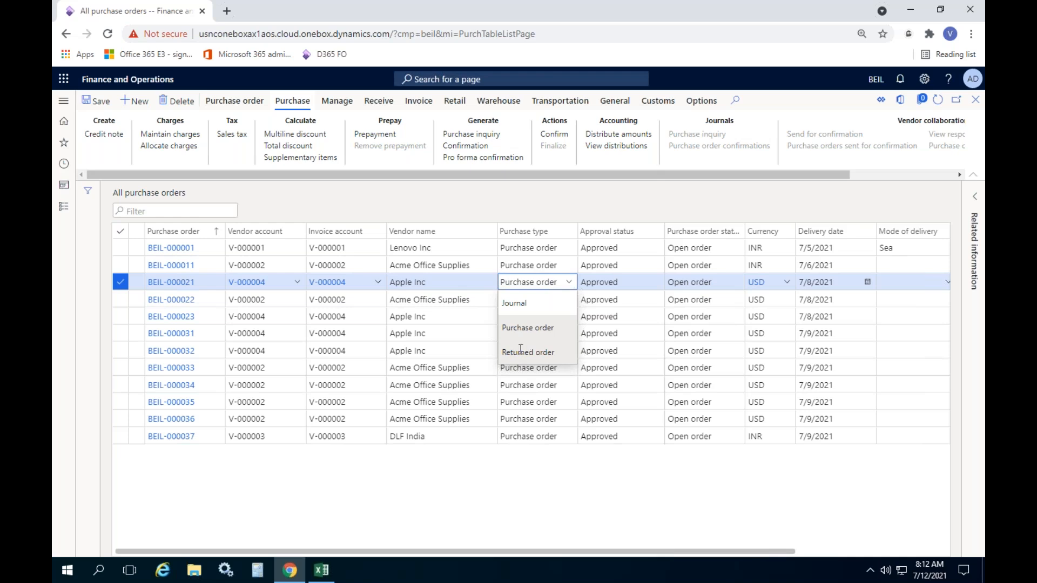
left_click(512, 487)
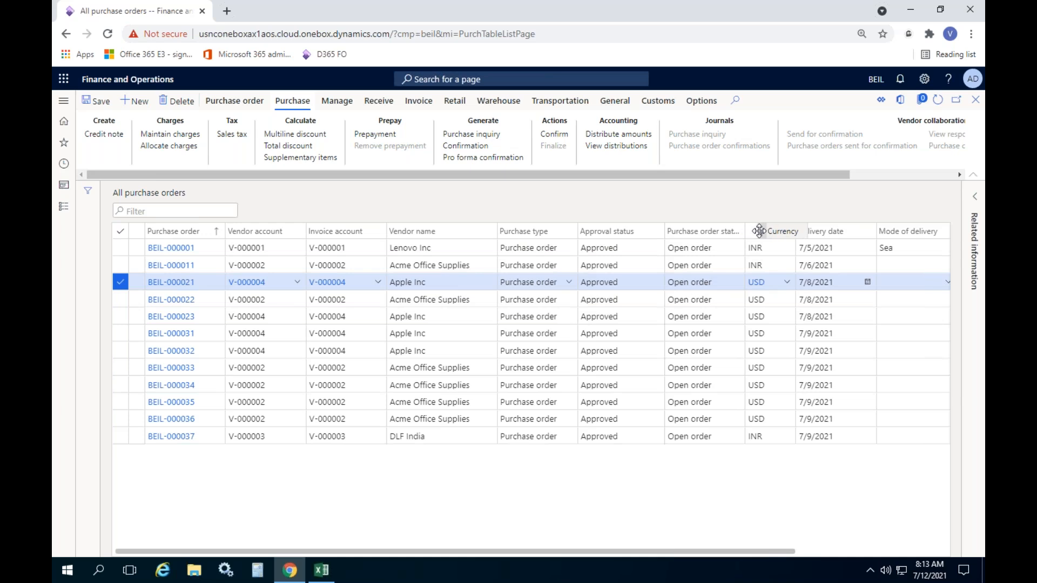
Step: Widen the Purchase order status column to fit its heading and inspect the first Apple Inc order's status and approval status
left_click_drag(744, 232, 761, 232)
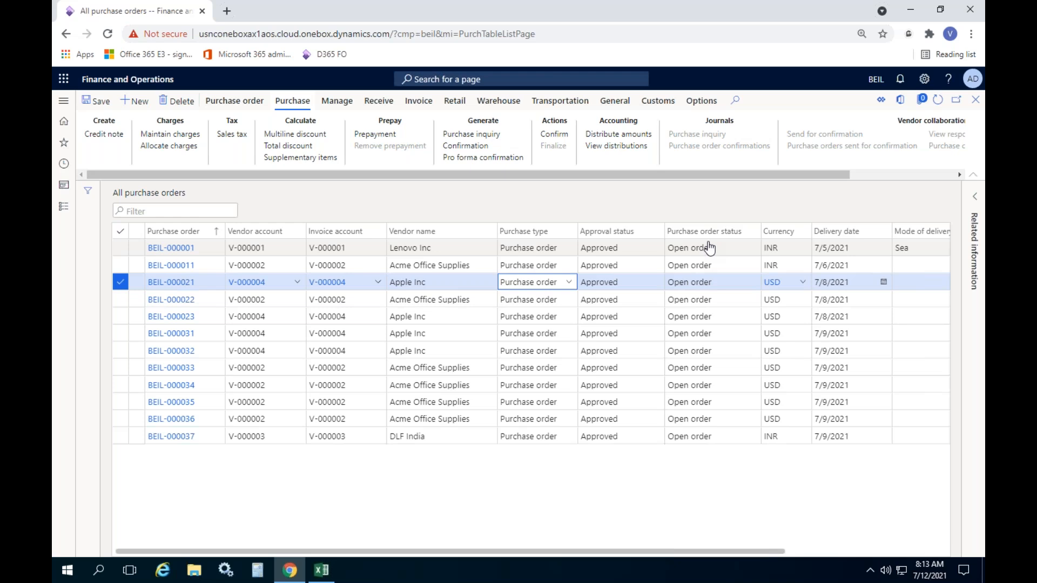
left_click(699, 285)
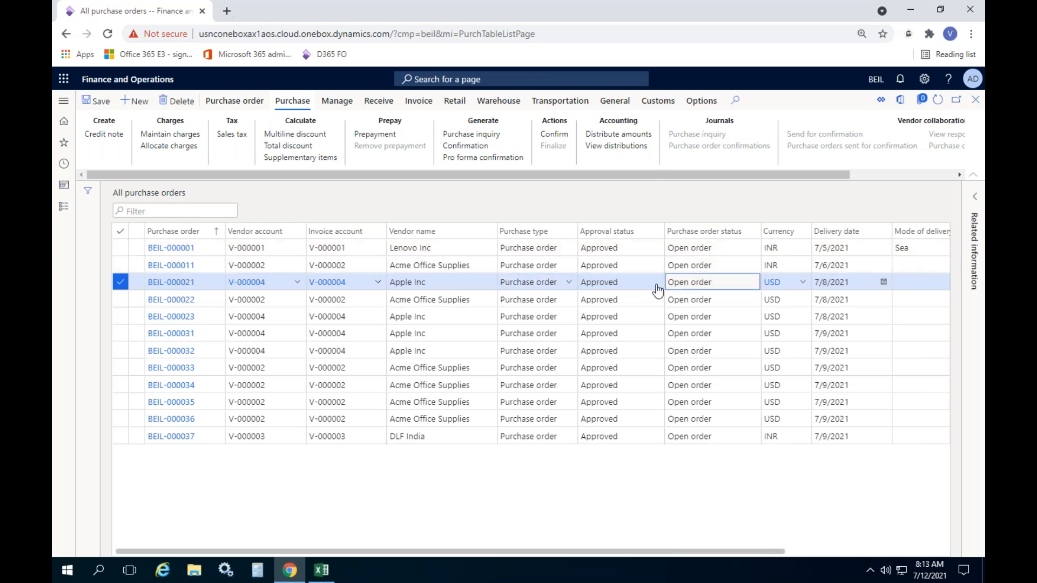
left_click(622, 291)
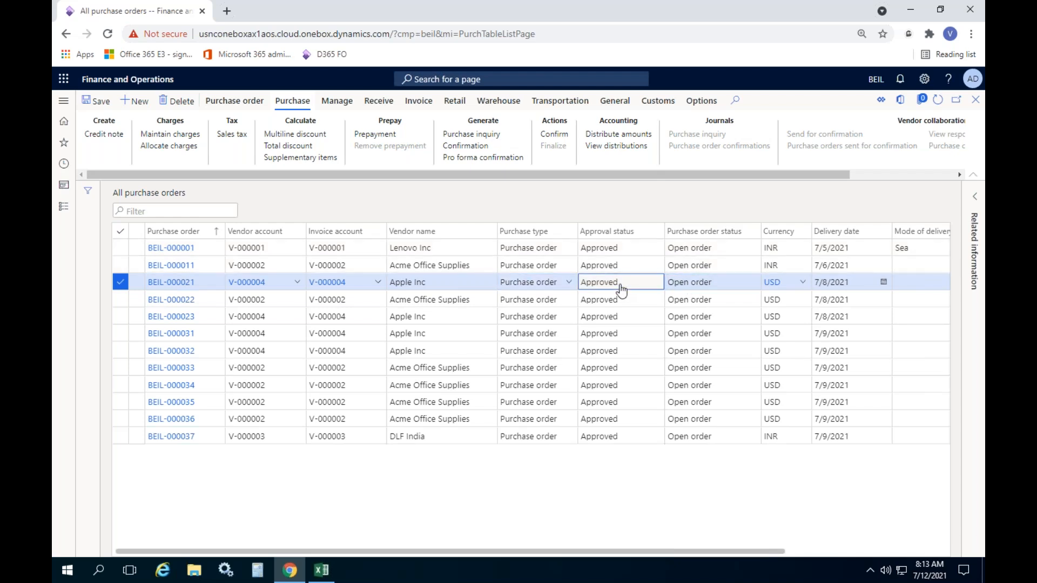
Step: Examine the first Apple Inc order's approval status, order status, currency and delivery columns in the purchase order list
left_click(703, 285)
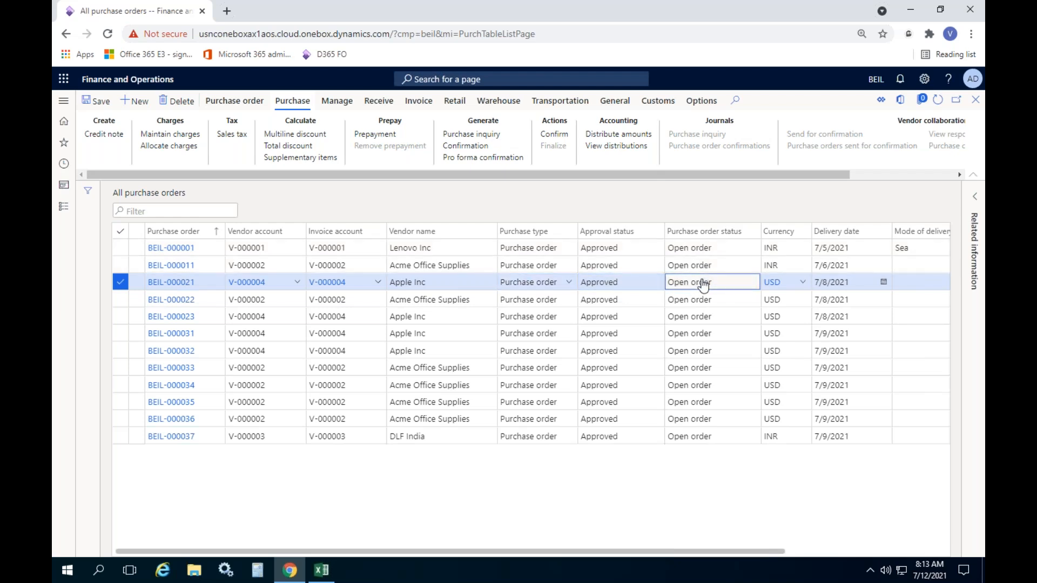
left_click(636, 289)
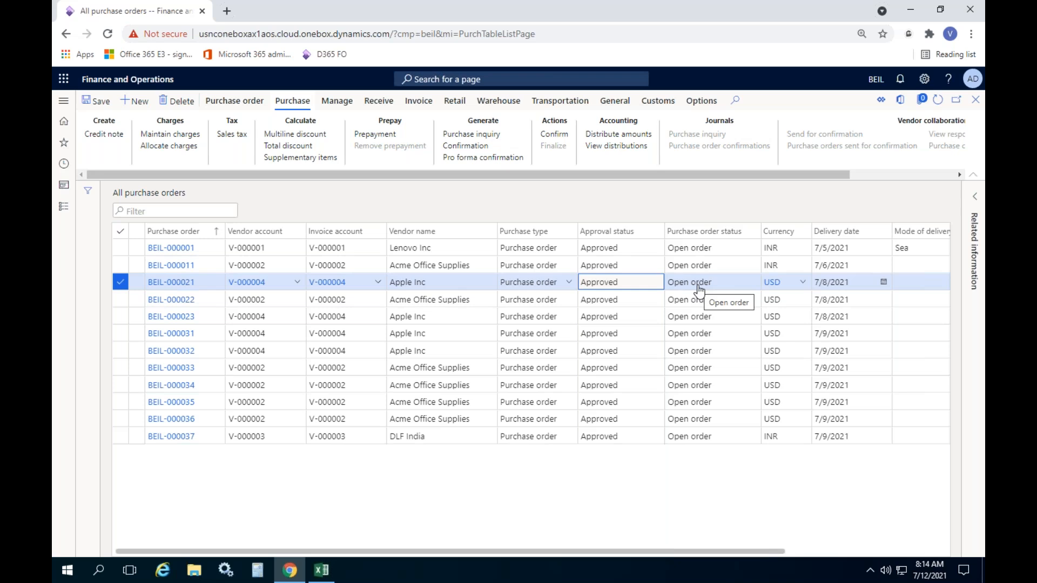
left_click(239, 104)
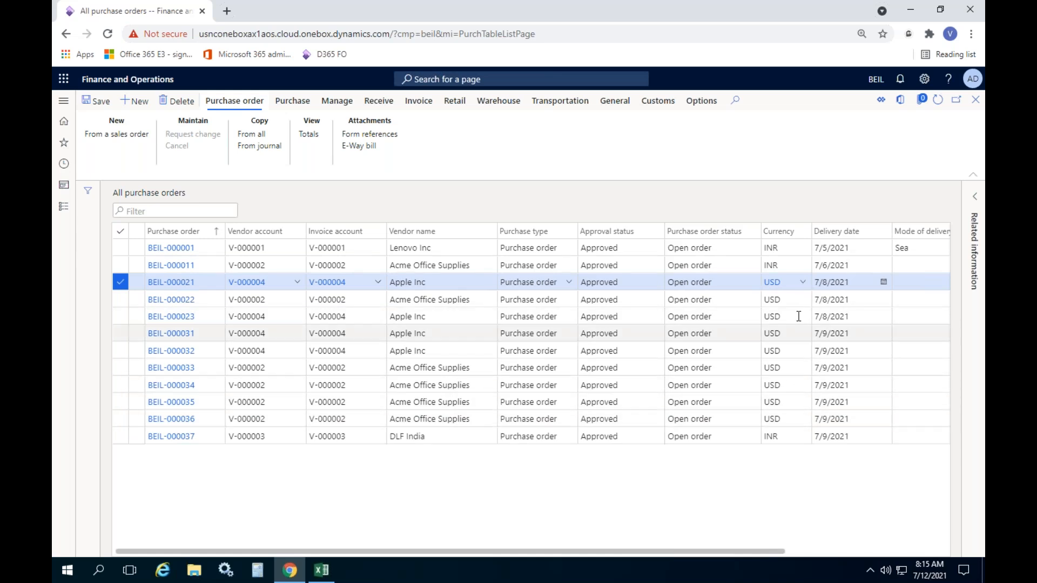
mouse_move(797, 275)
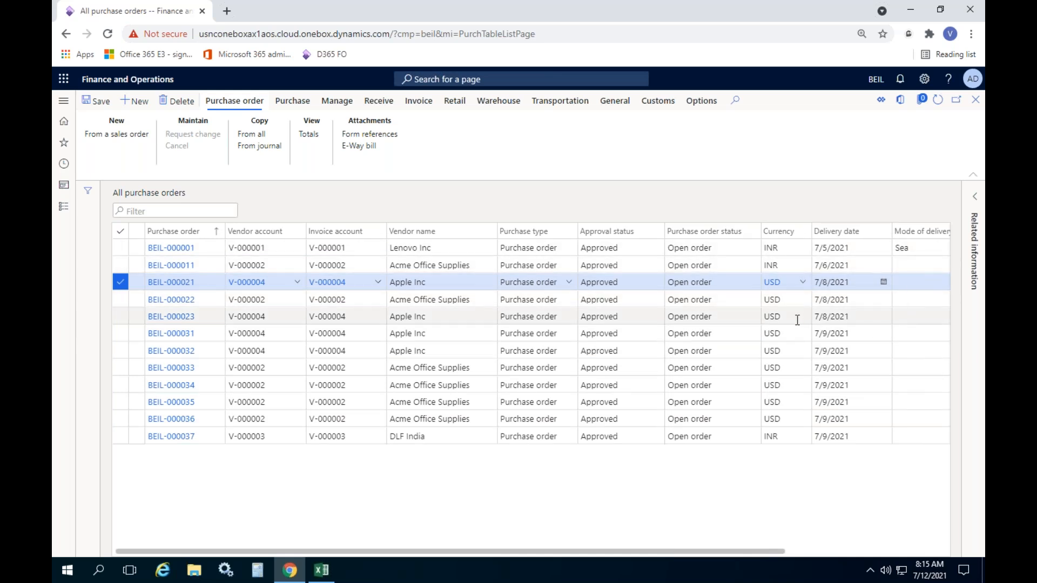
left_click_drag(718, 549, 877, 545)
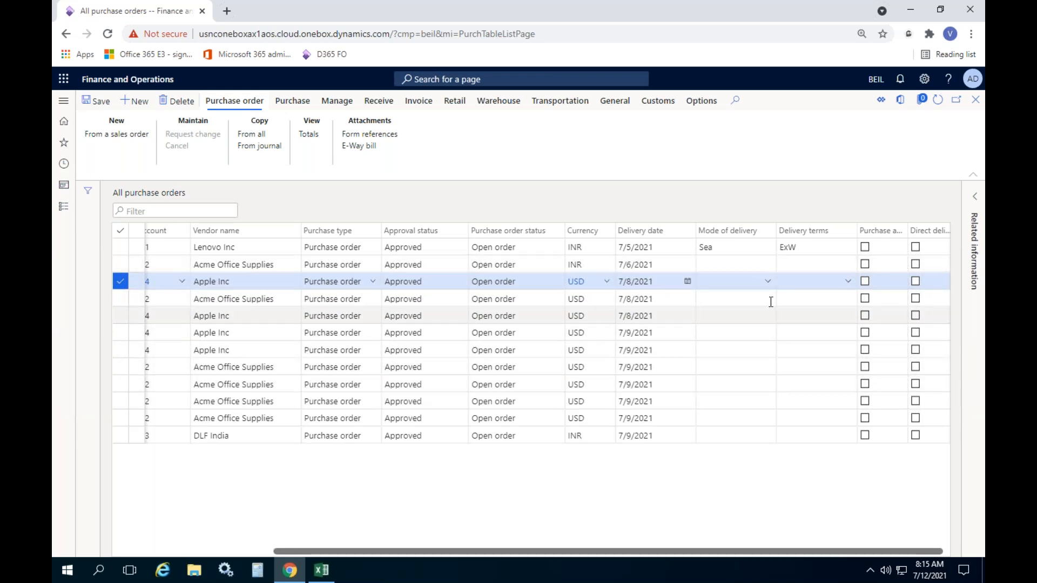
left_click_drag(669, 556, 608, 560)
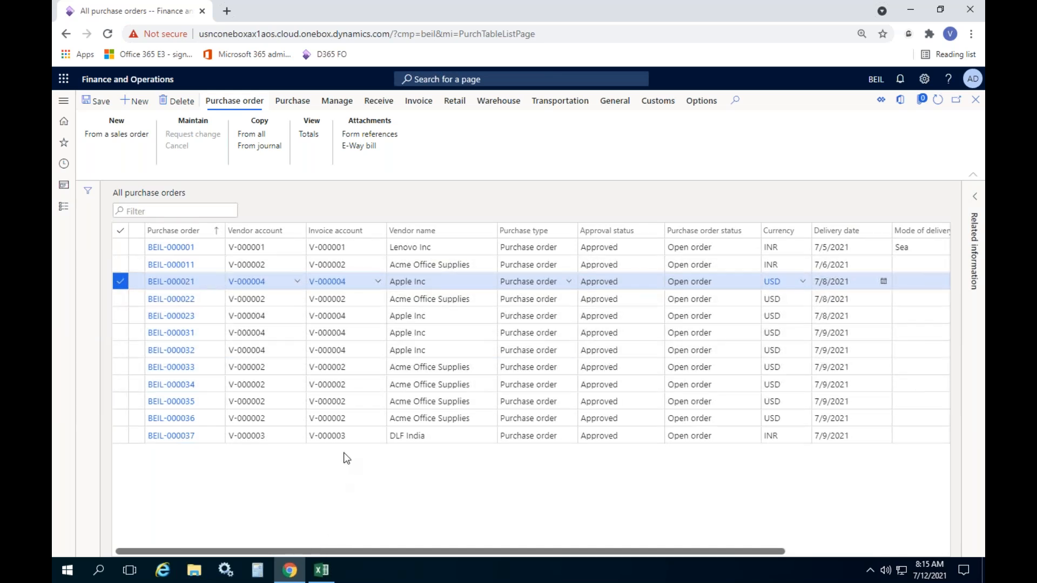
left_click_drag(446, 552, 808, 550)
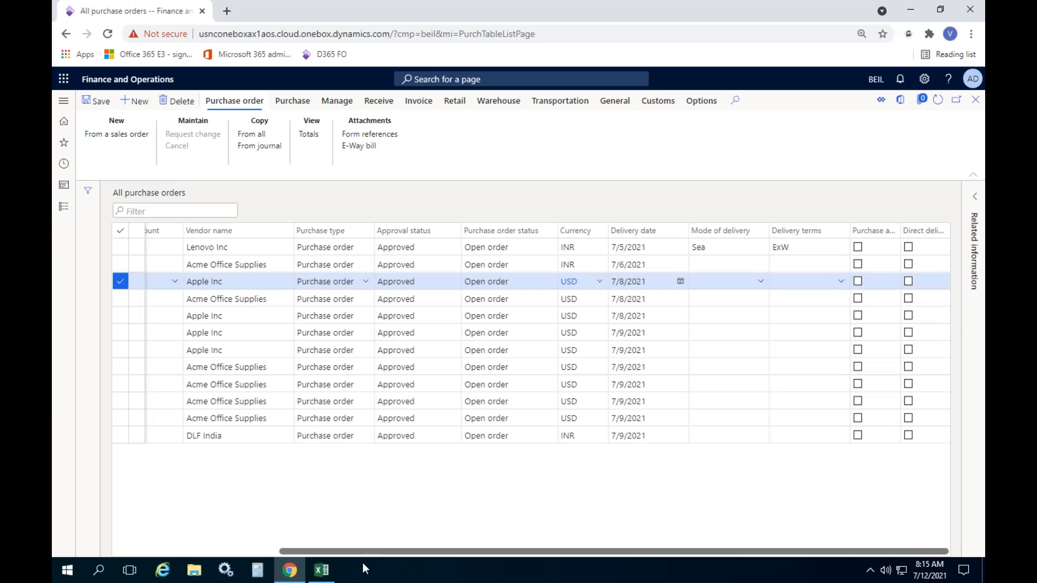
left_click_drag(361, 555, 198, 550)
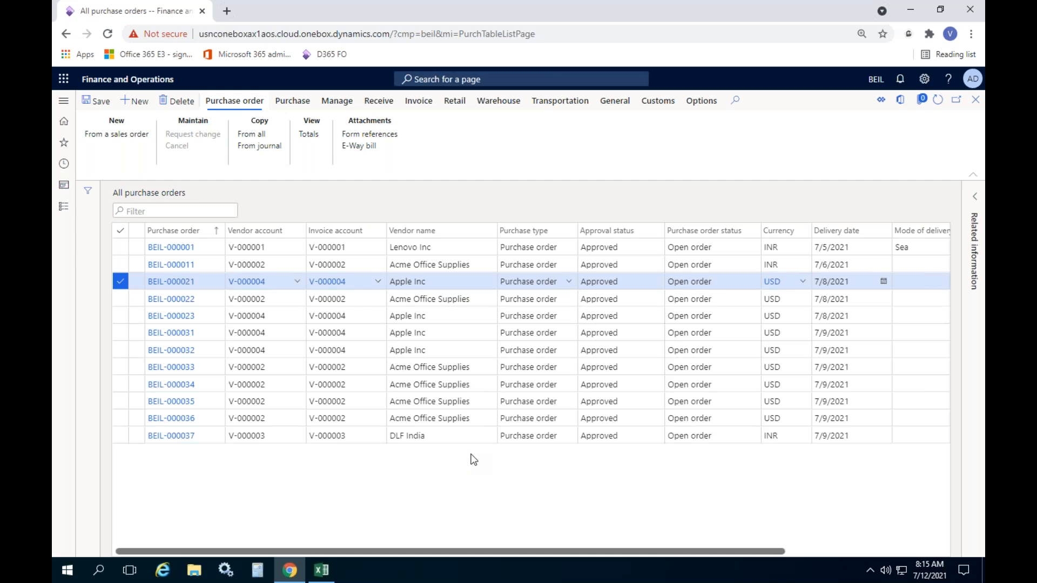
Step: Switch to the BEIL Working Sheet in Excel and enter "Open order" in cell E4 beside Purchase Order
left_click(323, 571)
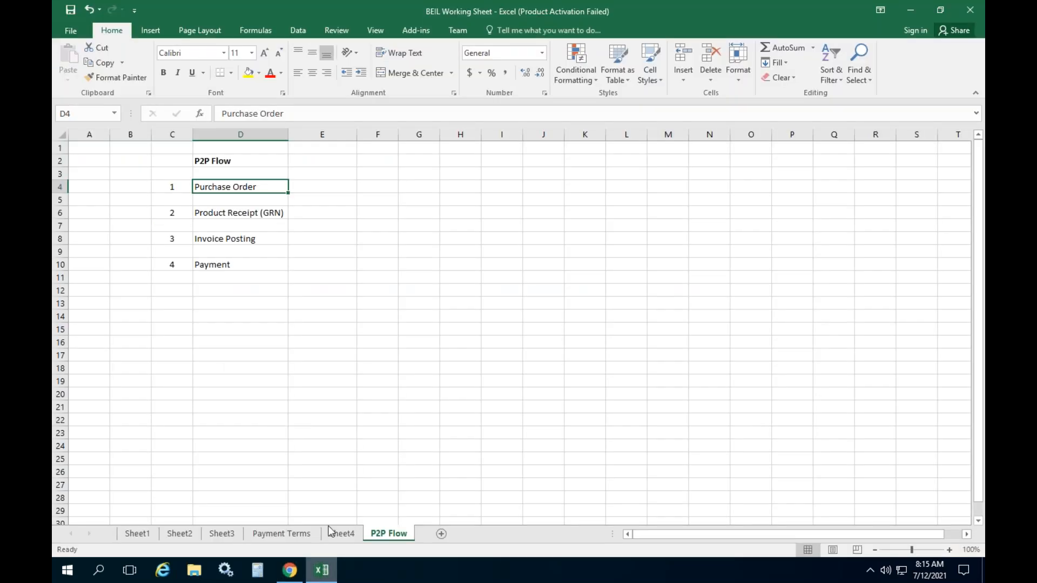
left_click(326, 186)
type("Op")
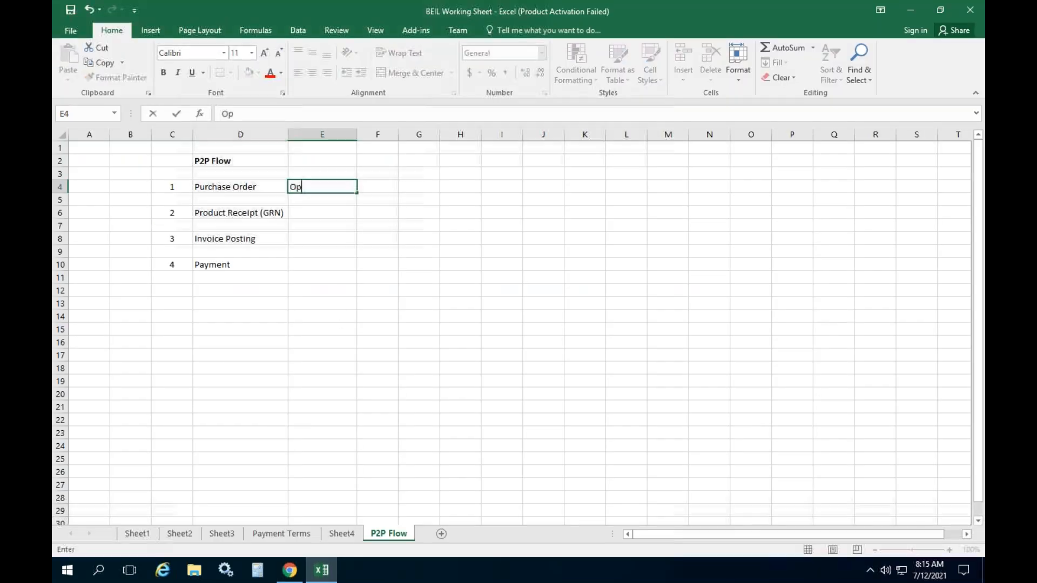
type("en order")
key("Return")
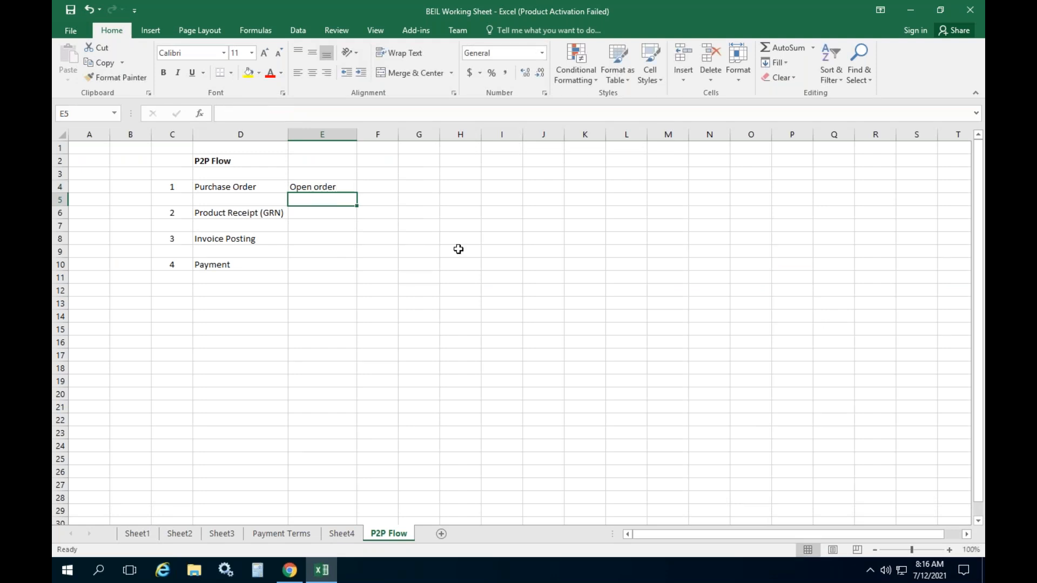
Step: Enter "Received" in E6 beside Product Receipt (GRN) and "Invoiced" in E8 beside Invoice Posting
key("Down")
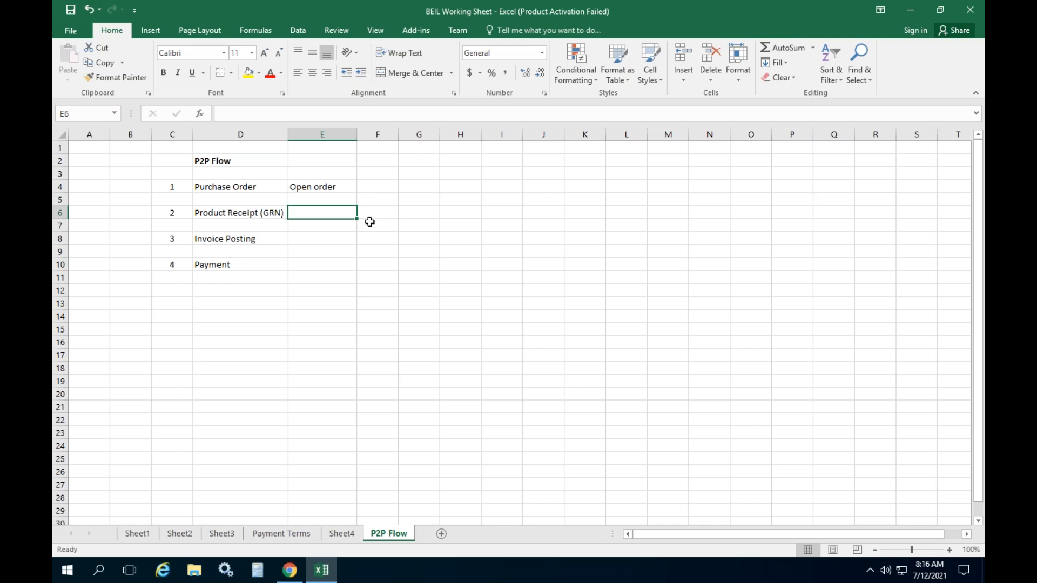
type("Receiv")
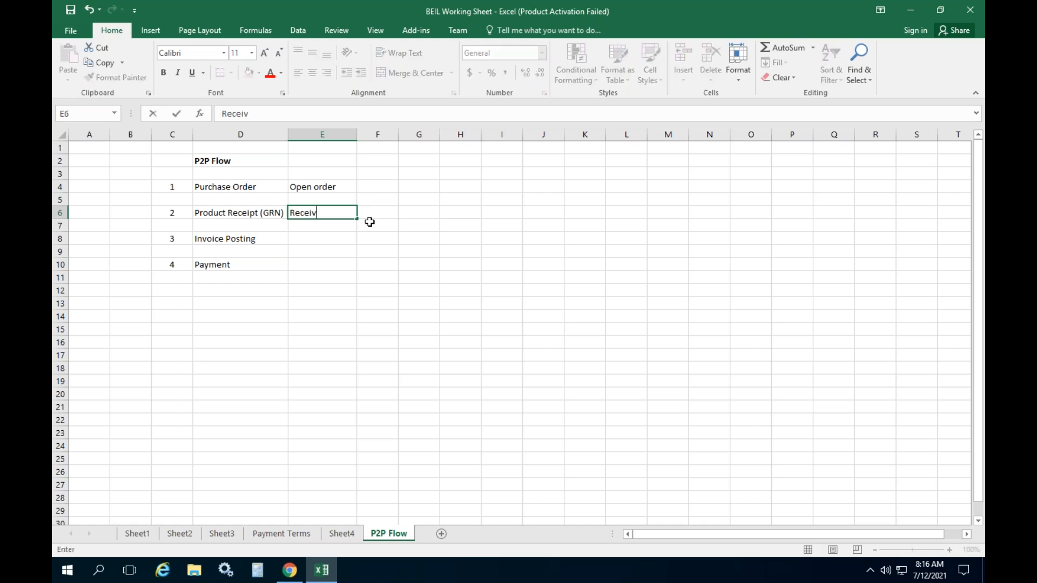
type("ed")
key("Return")
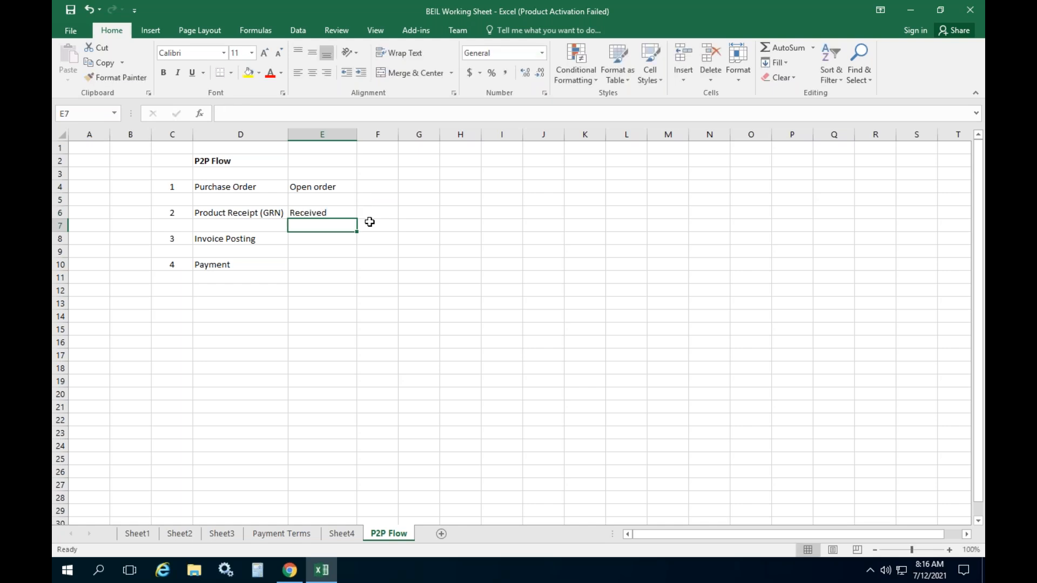
key("Down")
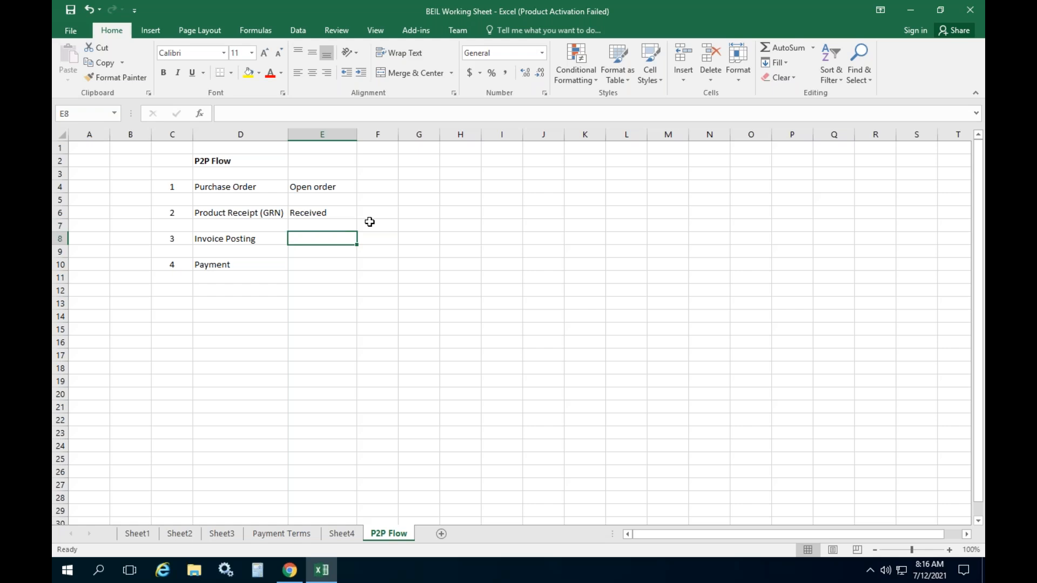
type("Invoiced")
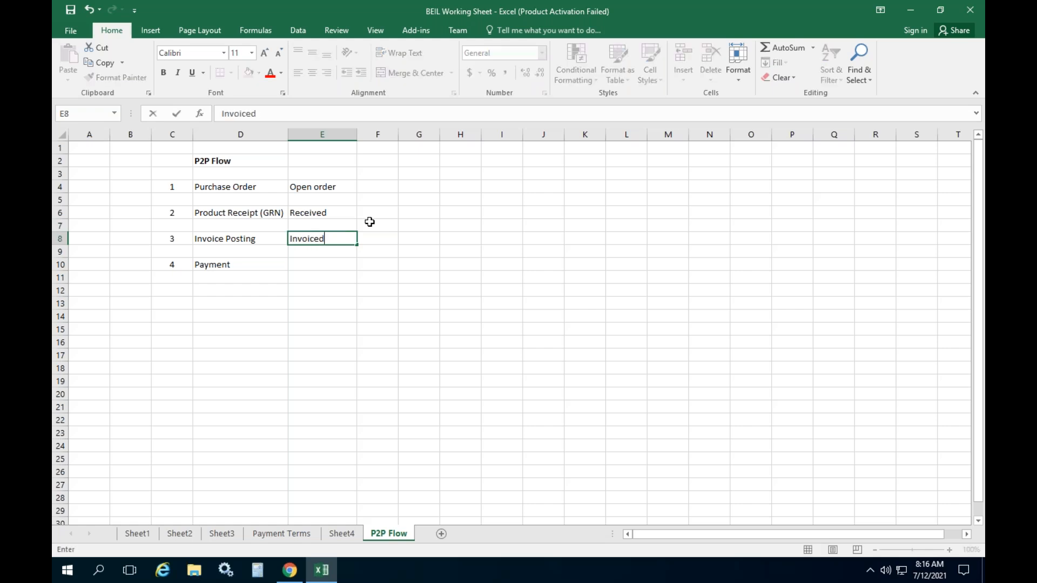
key("Return")
key("Down")
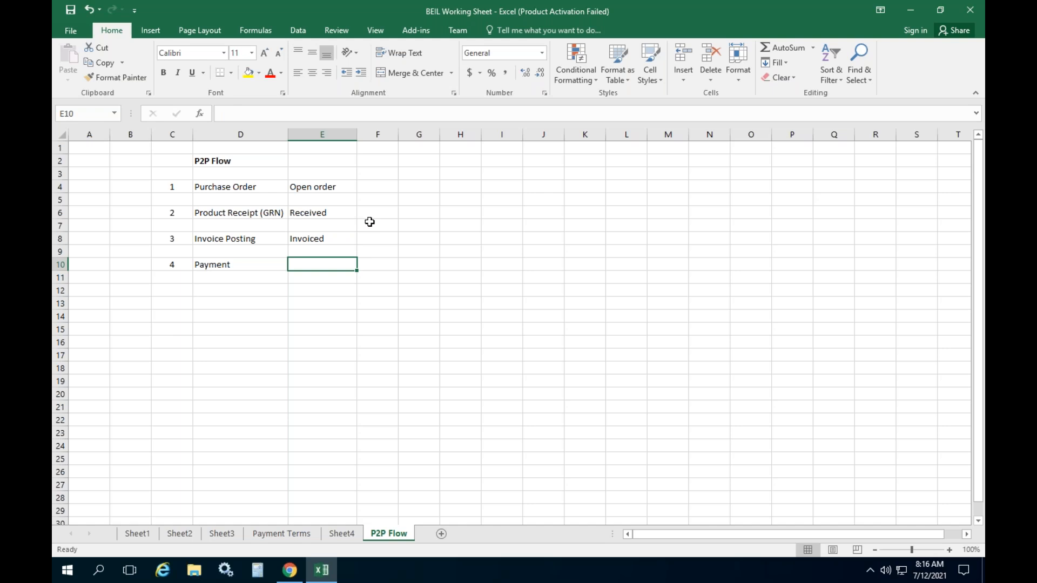
Step: Select cells E4 to E8 to review the order statuses against the P2P stages
key("shift+space")
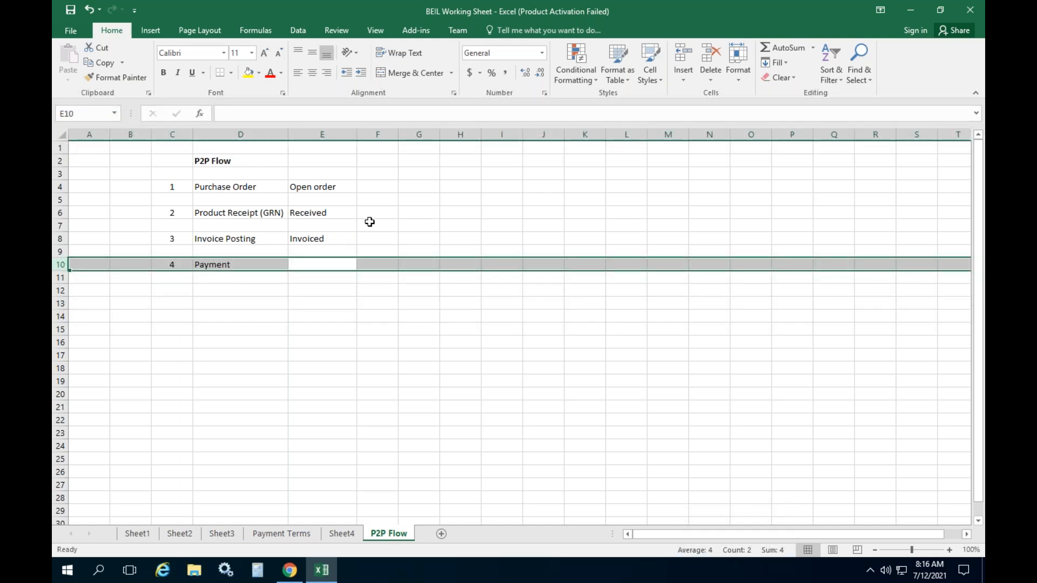
key("Up")
key("Up")
key("shift+Up")
key("shift+Up")
key("shift+Up")
key("shift+Up")
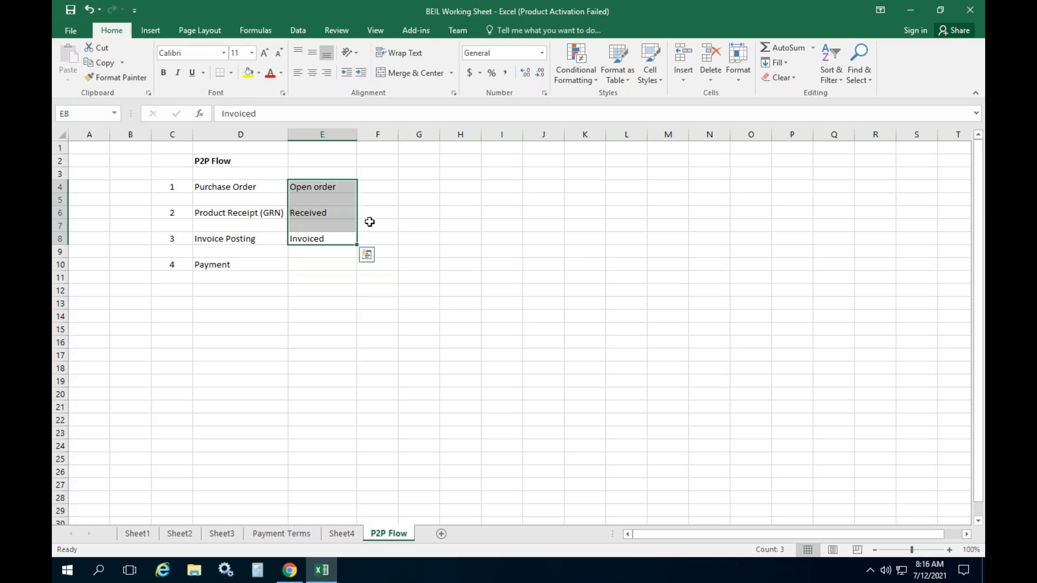
Step: Enter "Cancelled" in cell H5 as a separate purchase order status
key("Right")
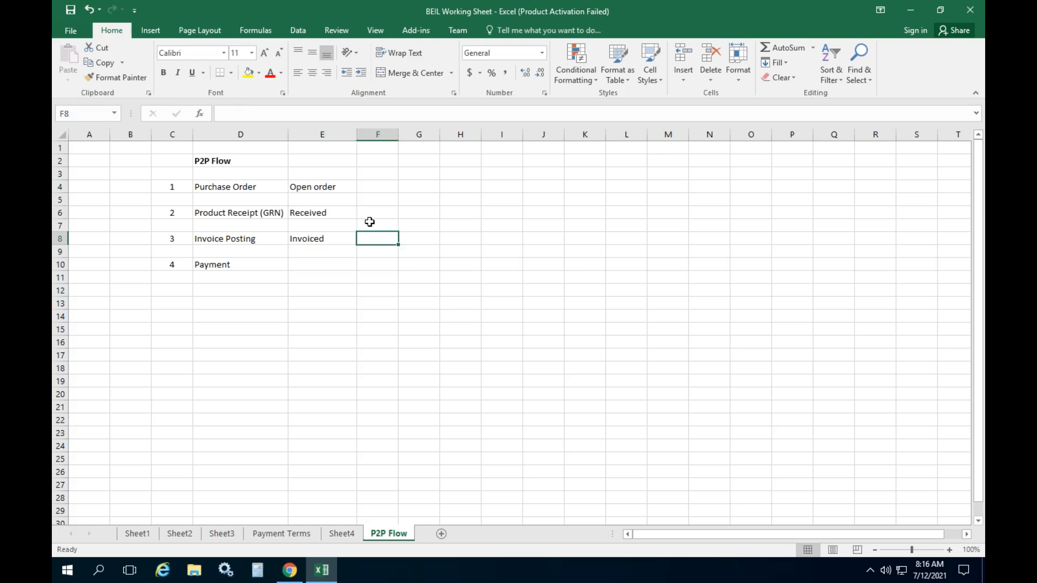
key("Right")
key("Right")
key("Up")
key("Up")
key("Up")
type("Cancl")
type("l")
key("BackSpace")
key("BackSpace")
key("BackSpace")
type("celled")
key("Return")
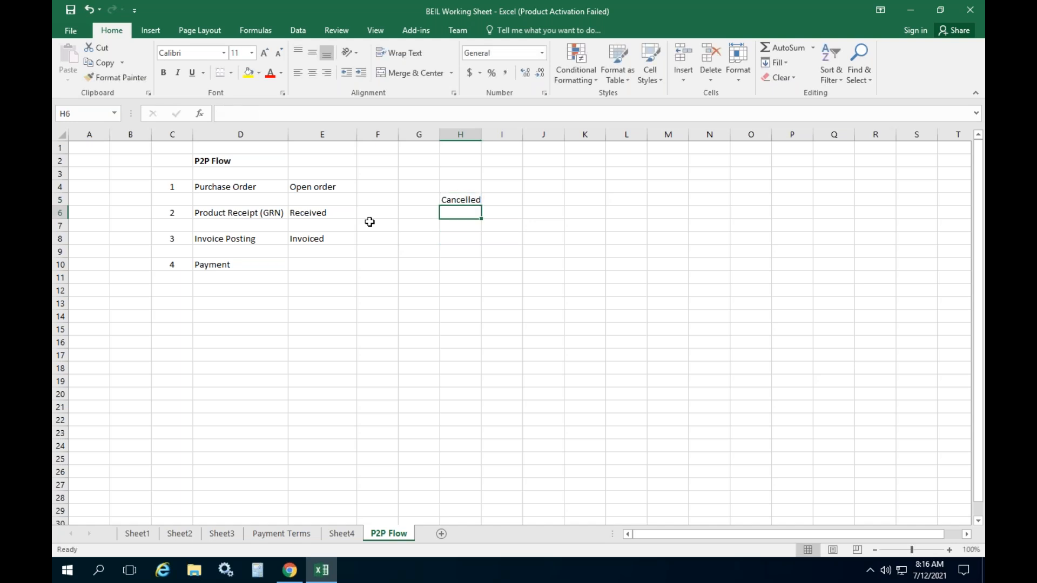
Step: Review the listed statuses, switch back to Dynamics 365 and open the first Apple Inc purchase order
left_click_drag(306, 186, 456, 229)
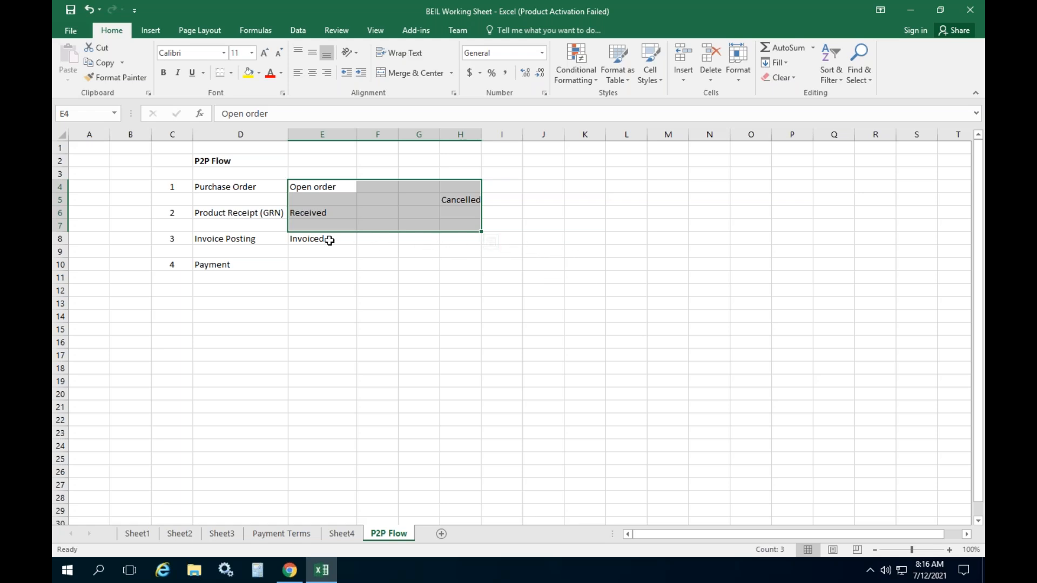
left_click(313, 238)
left_click(289, 570)
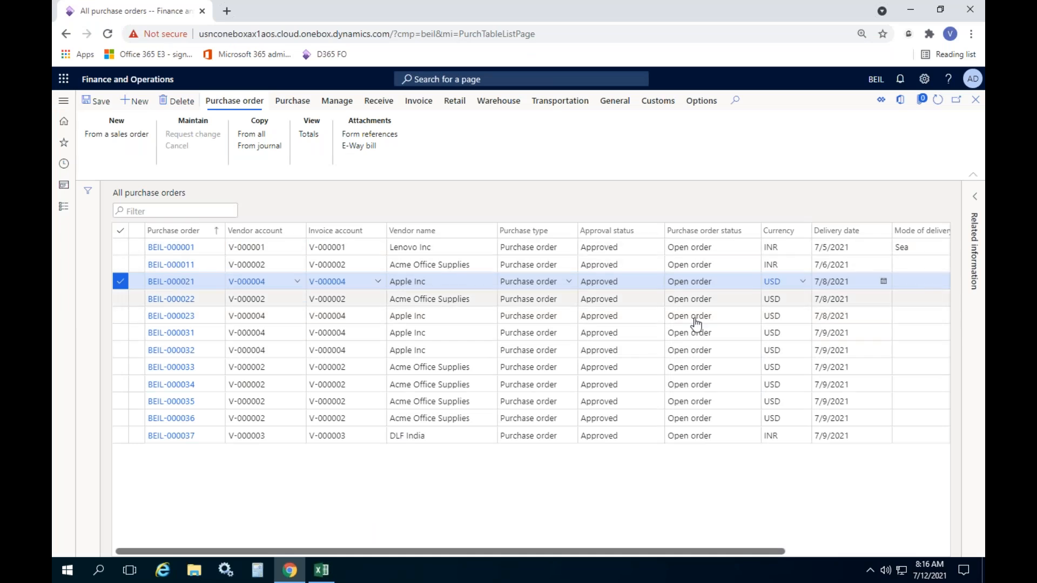
mouse_move(689, 554)
left_mouse_down()
mouse_move(750, 549)
mouse_move(685, 551)
left_mouse_up()
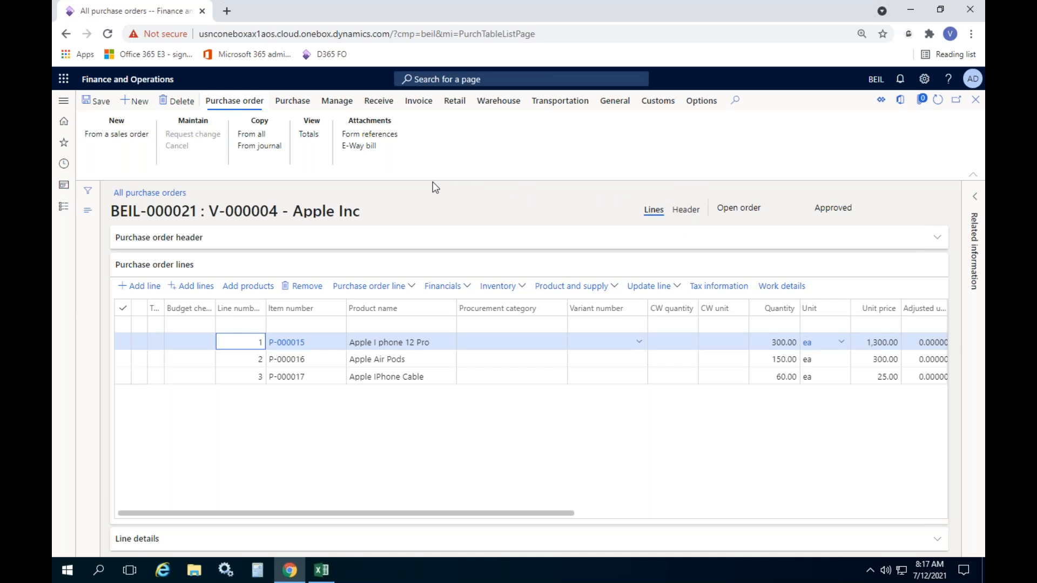
Step: Switch to the P2P Flow sheet in Excel and review the Product Receipt and Invoice Posting stages with their statuses
left_click(321, 573)
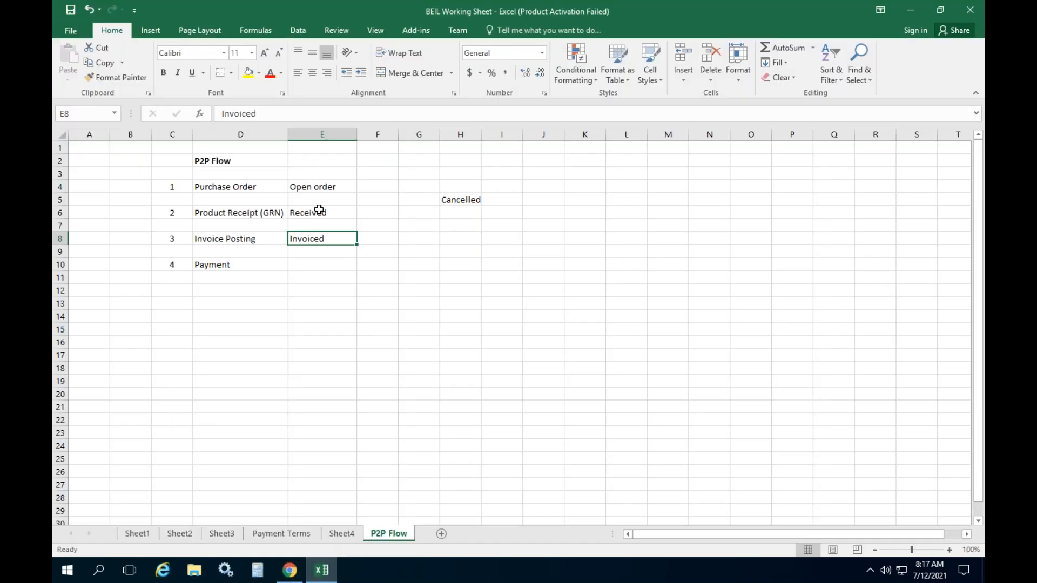
left_click(378, 210)
left_click(365, 238)
left_click(370, 274)
left_click(371, 268)
left_click(376, 211)
left_click_drag(377, 211, 378, 240)
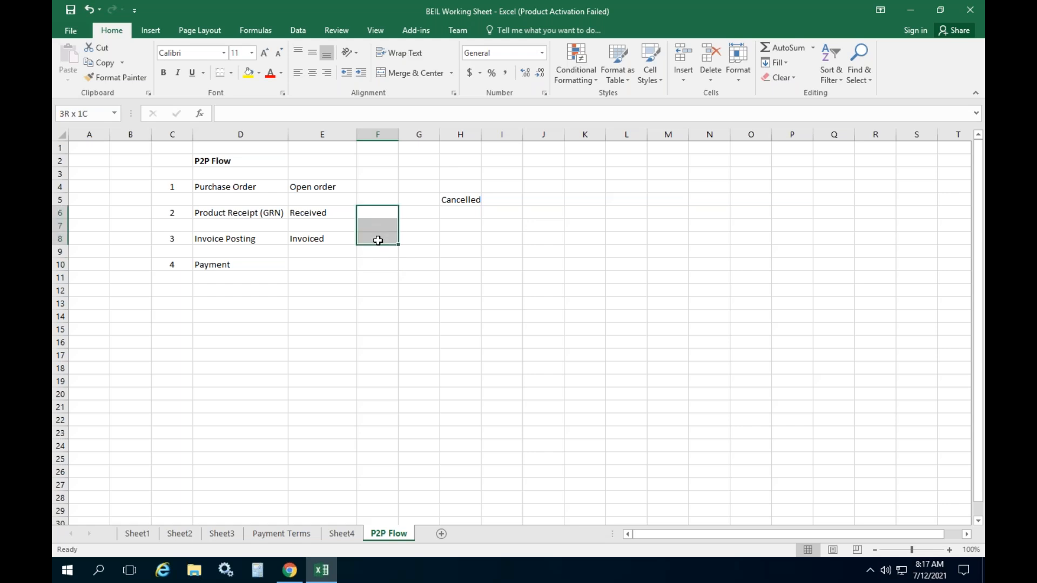
left_click_drag(378, 241, 378, 240)
left_click(210, 216)
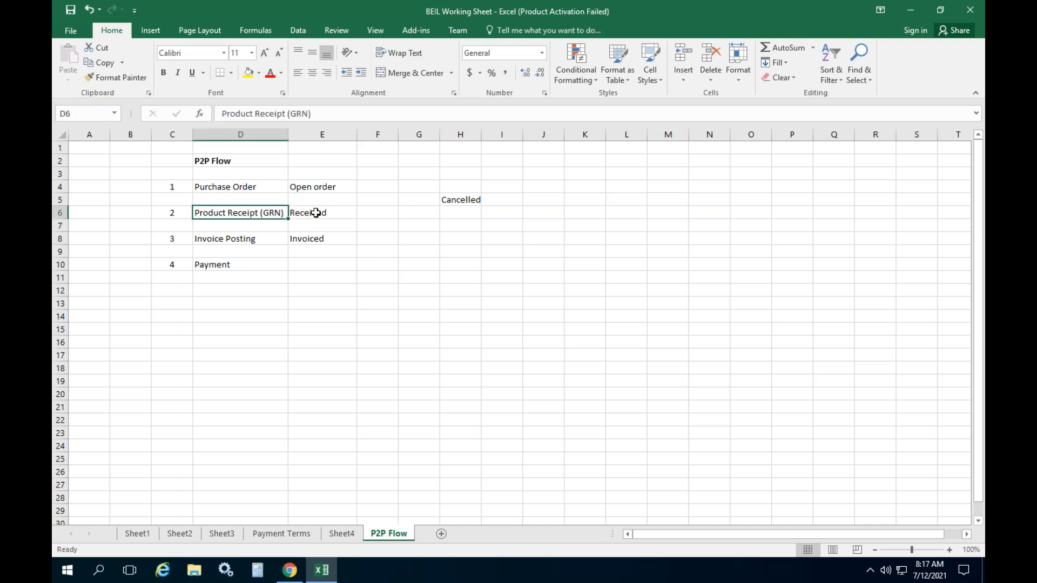
left_click(228, 238)
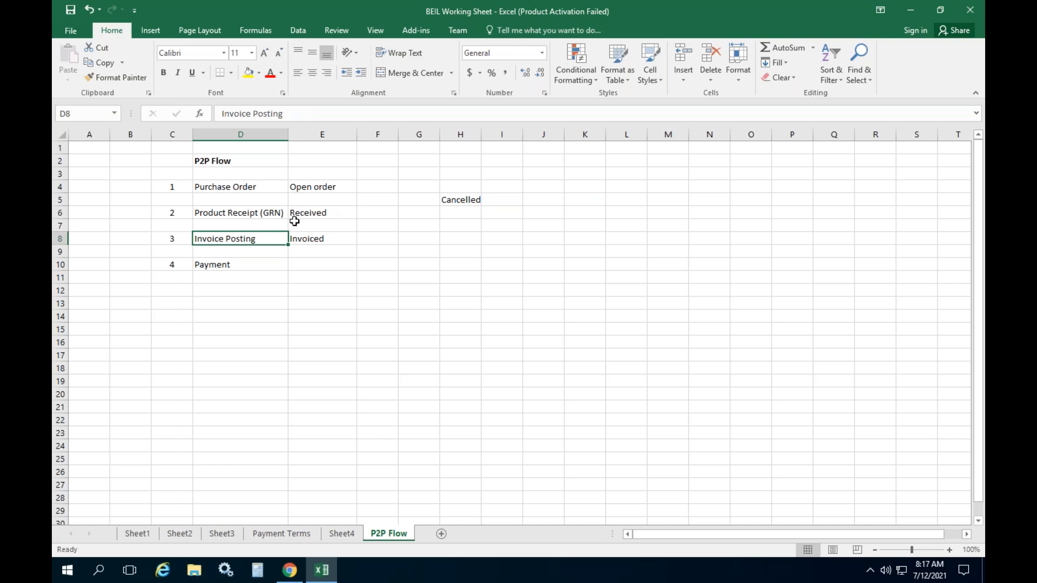
Step: Return to the Apple Inc purchase order in Dynamics 365 and compare its Header and Lines views, ending on Lines
left_click(910, 9)
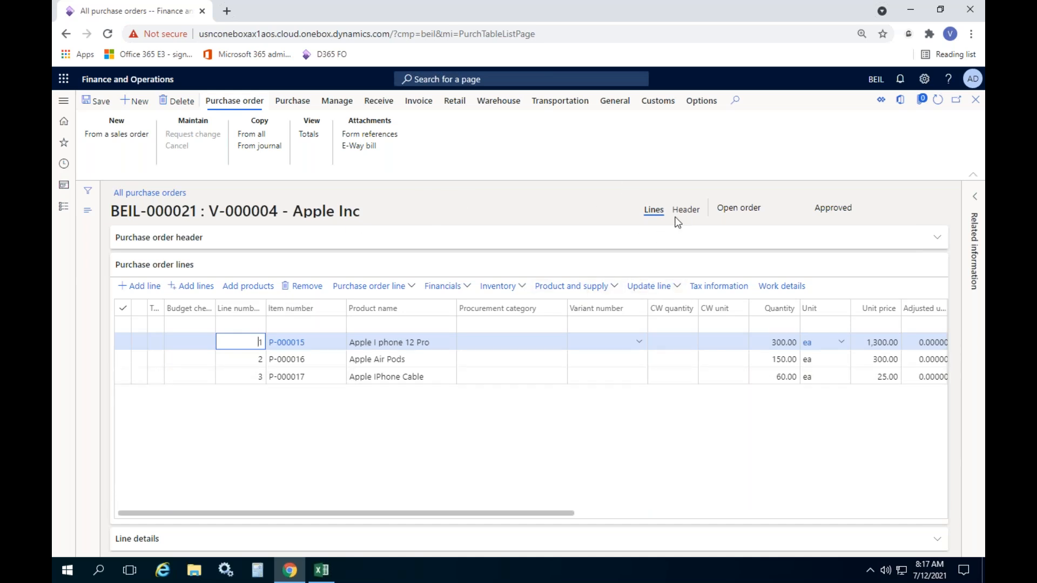
left_click(657, 211)
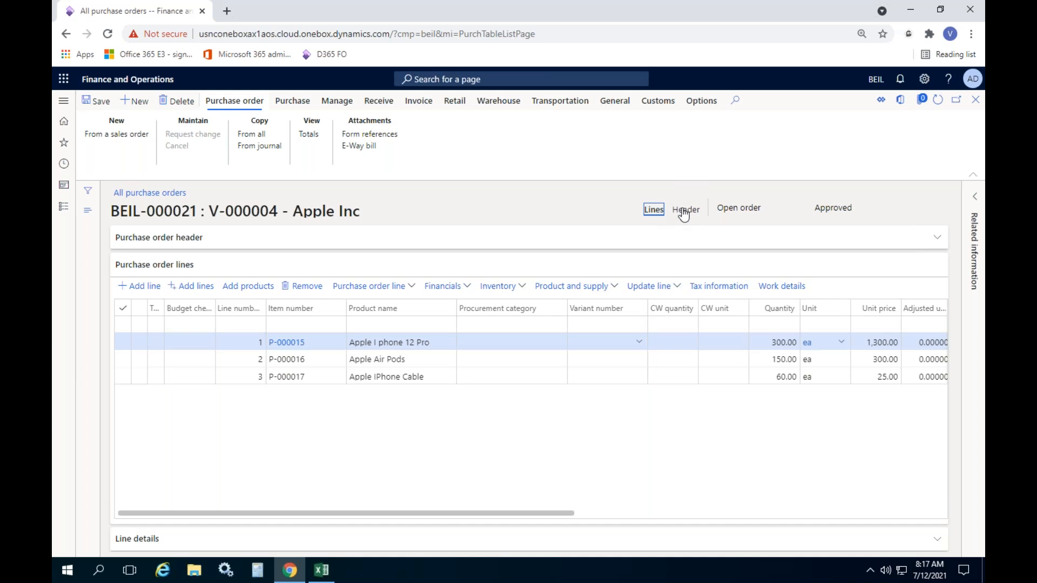
left_click(698, 211)
left_click(651, 211)
left_click(686, 212)
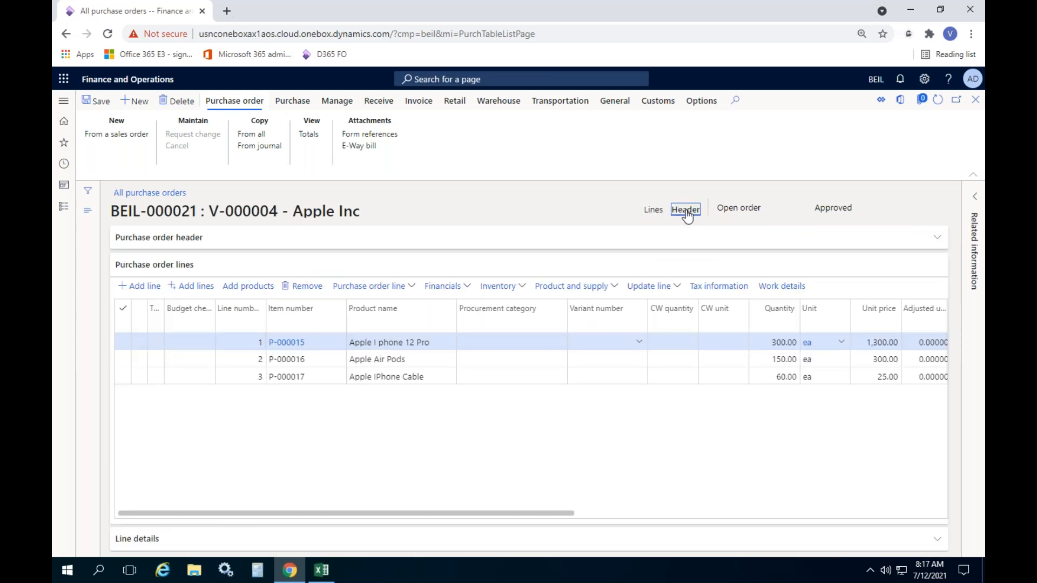
left_click(655, 212)
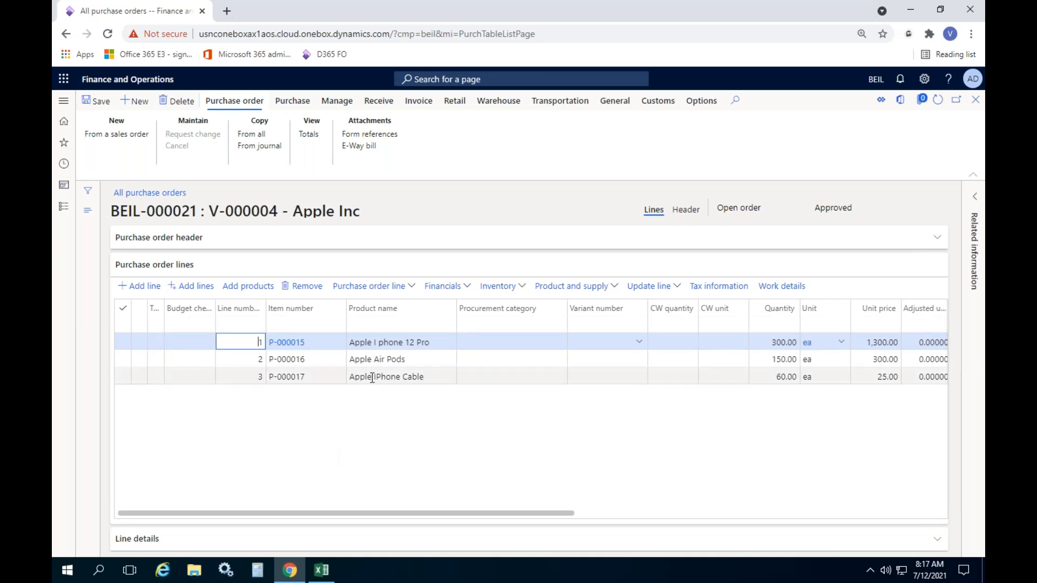
Step: Examine all columns of the Apple Inc order's purchase order lines
left_click_drag(378, 514, 262, 504)
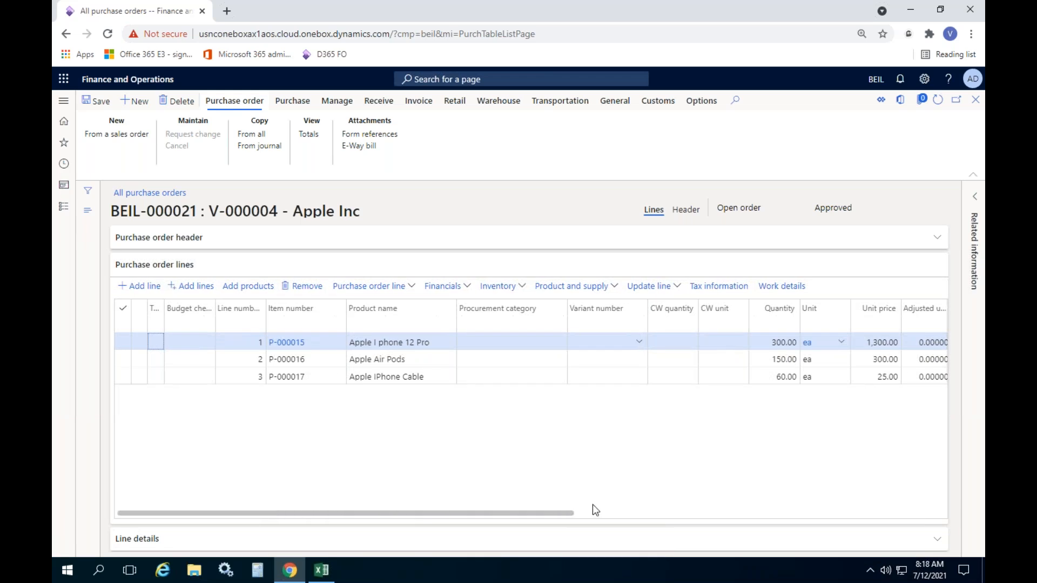
left_click_drag(514, 513, 354, 520)
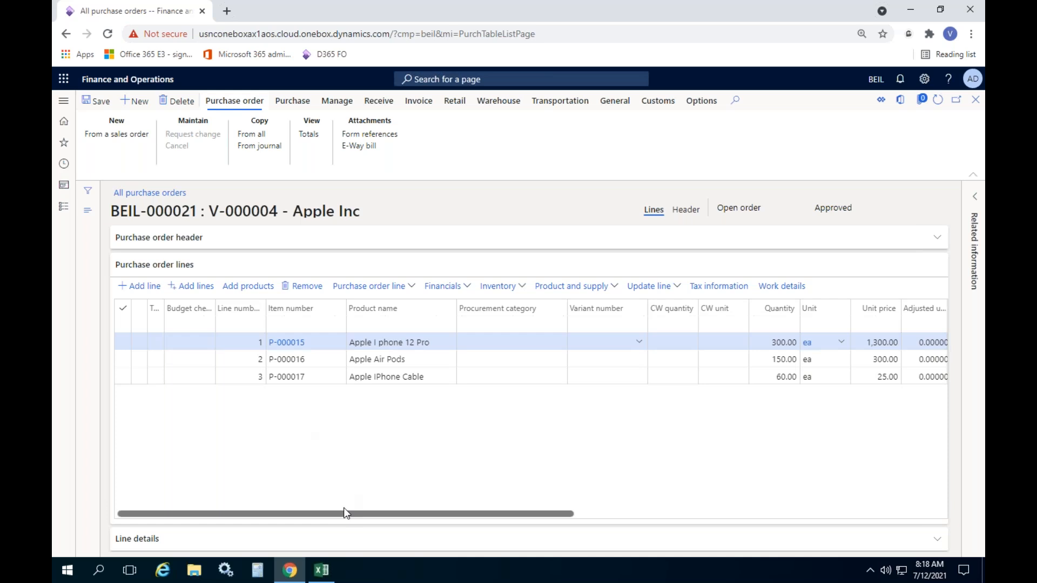
left_click_drag(344, 513, 644, 519)
left_click_drag(653, 515, 255, 516)
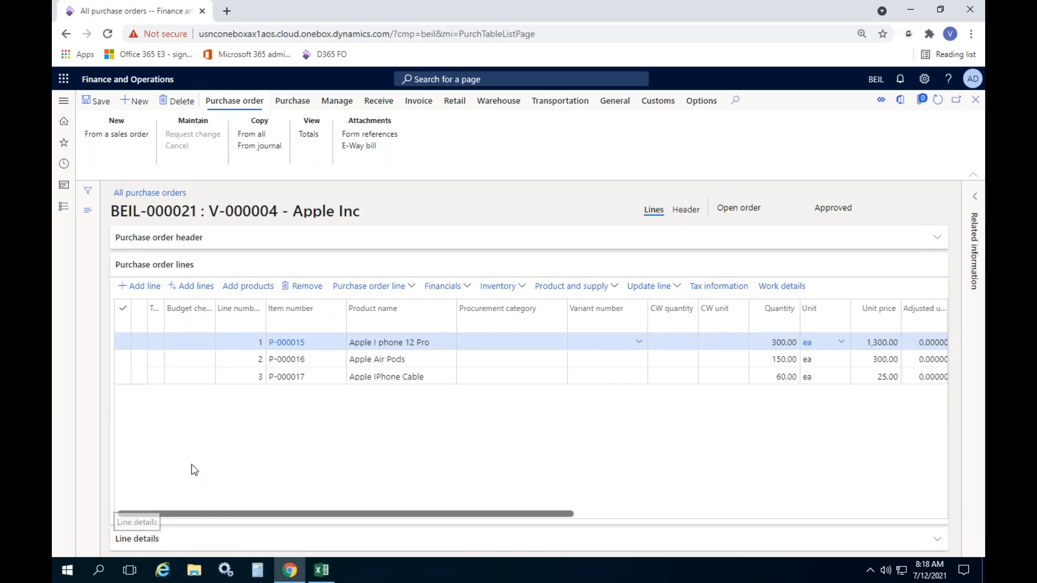
Step: Examine the Apple I phone 12 Pro line's General, Setup, Address, Product and Delivery details, ending on General
left_click(435, 348)
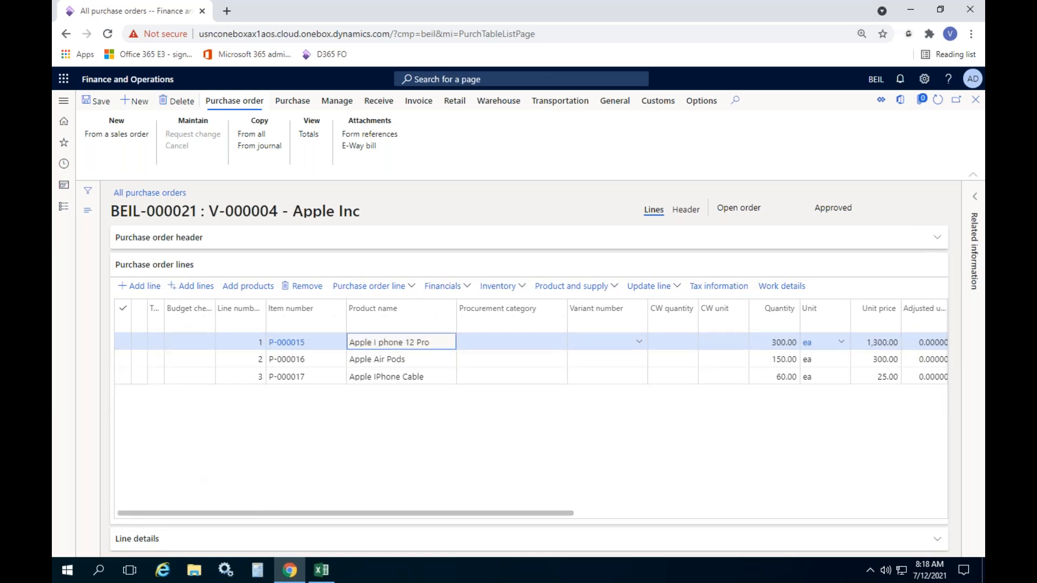
left_click(141, 545)
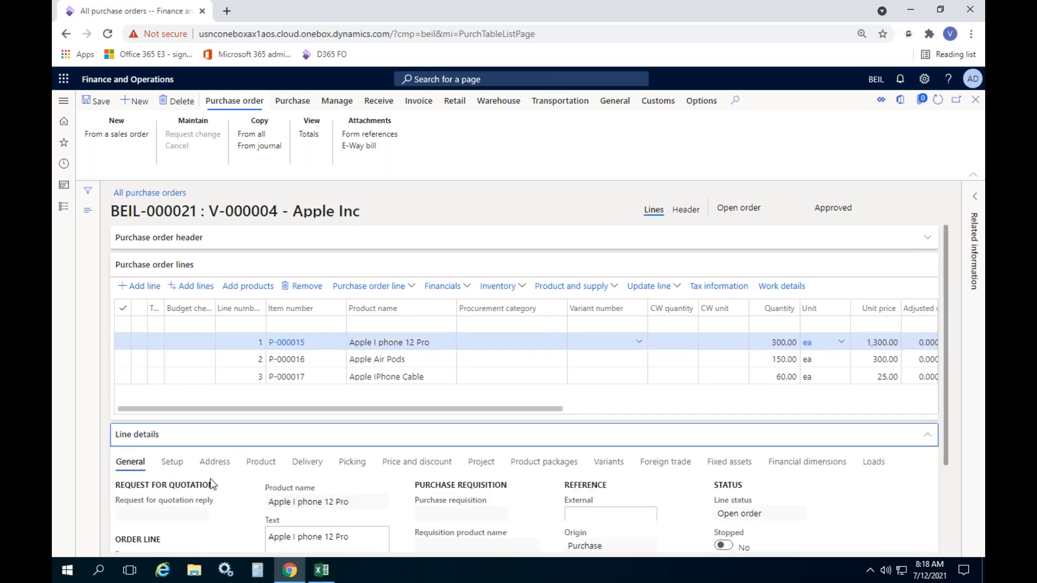
left_click(170, 465)
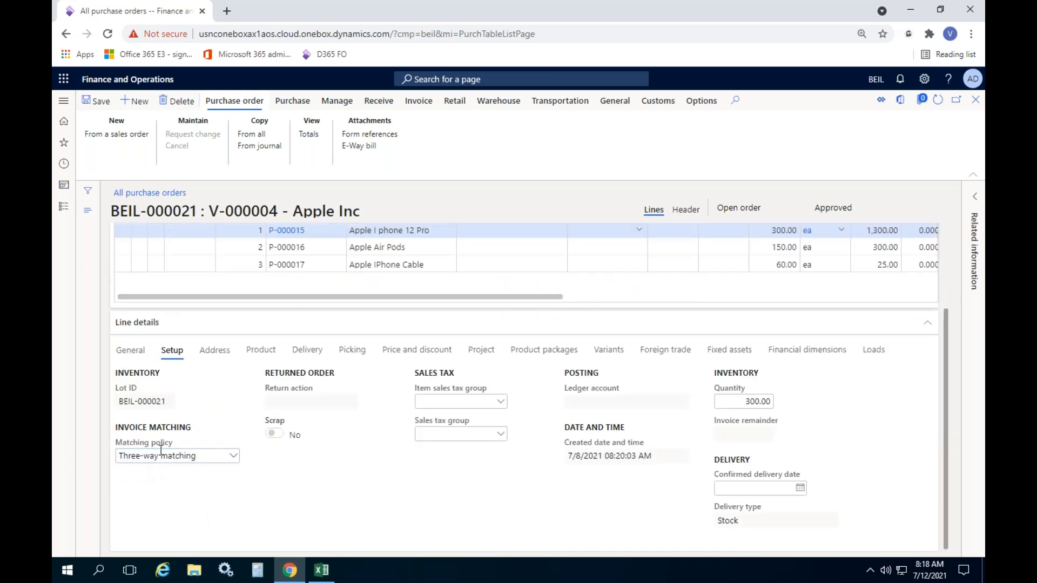
left_click(131, 352)
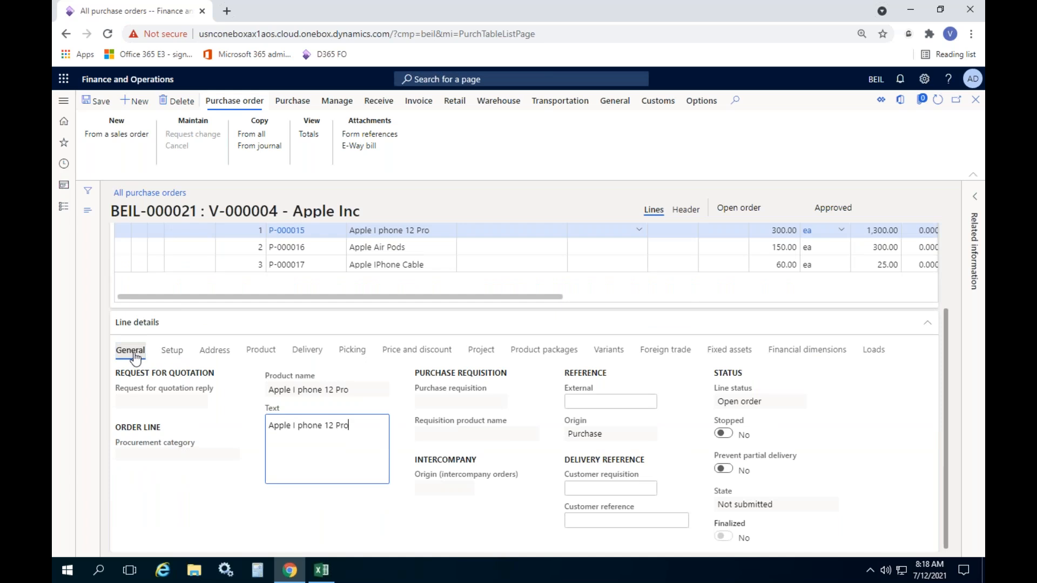
left_click(171, 352)
left_click(214, 351)
left_click(261, 351)
left_click(308, 351)
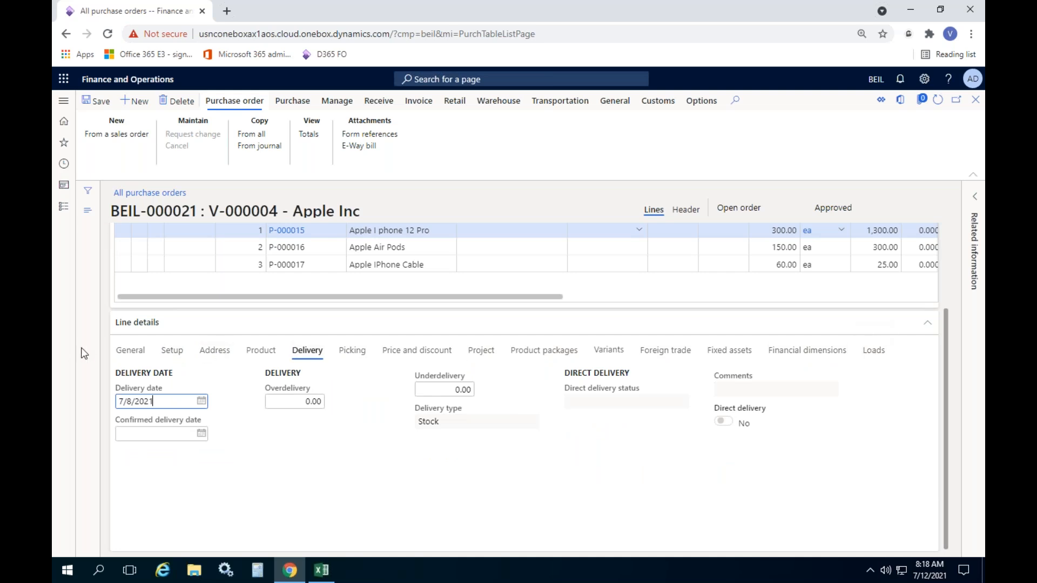
left_click(129, 352)
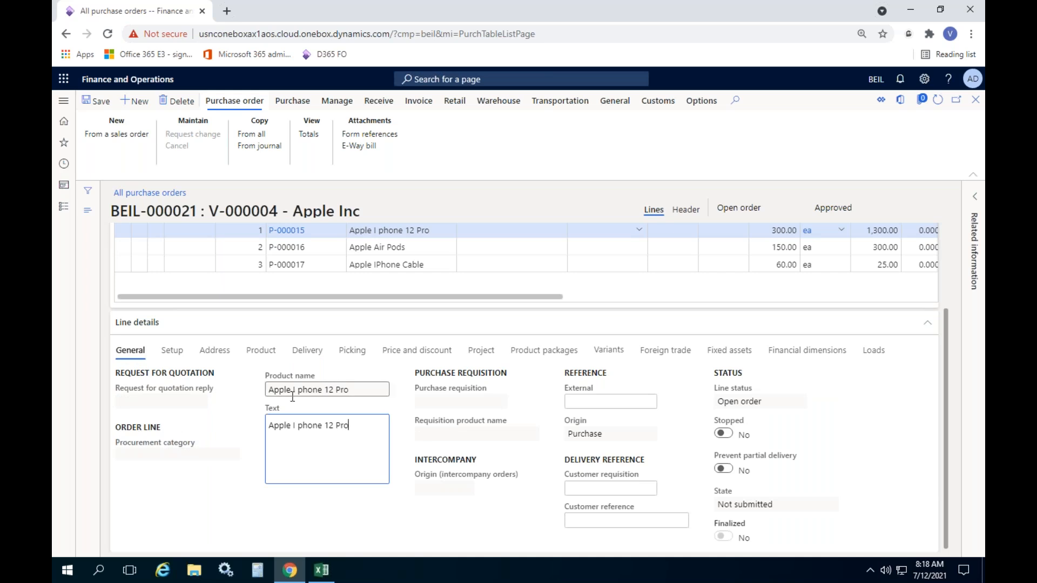
scroll(382, 438, "up", 2)
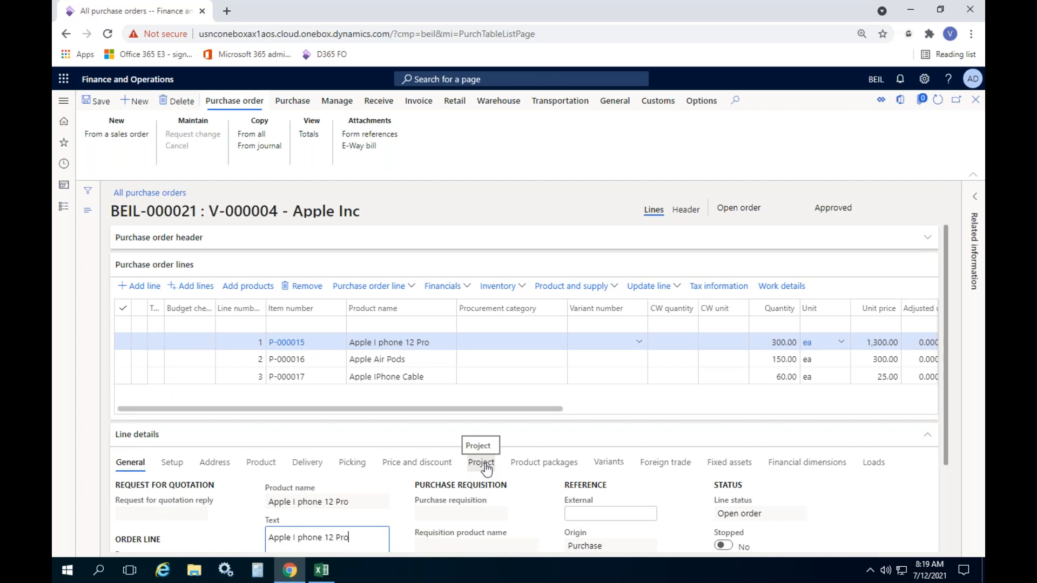
Step: Examine the Project and Loads details of the Apple I phone 12 Pro line and return to its General details
left_click(482, 463)
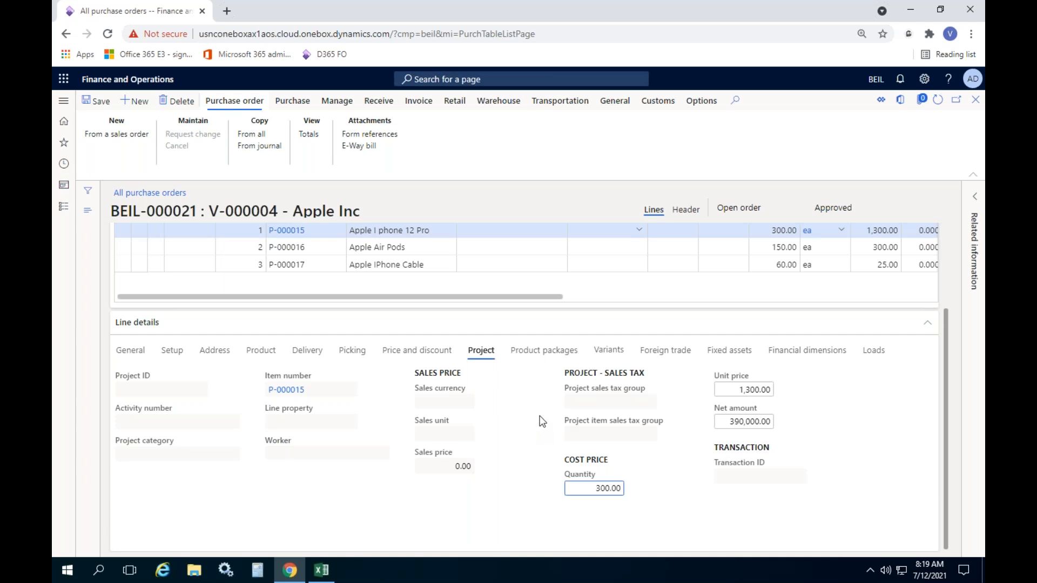
left_click(873, 357)
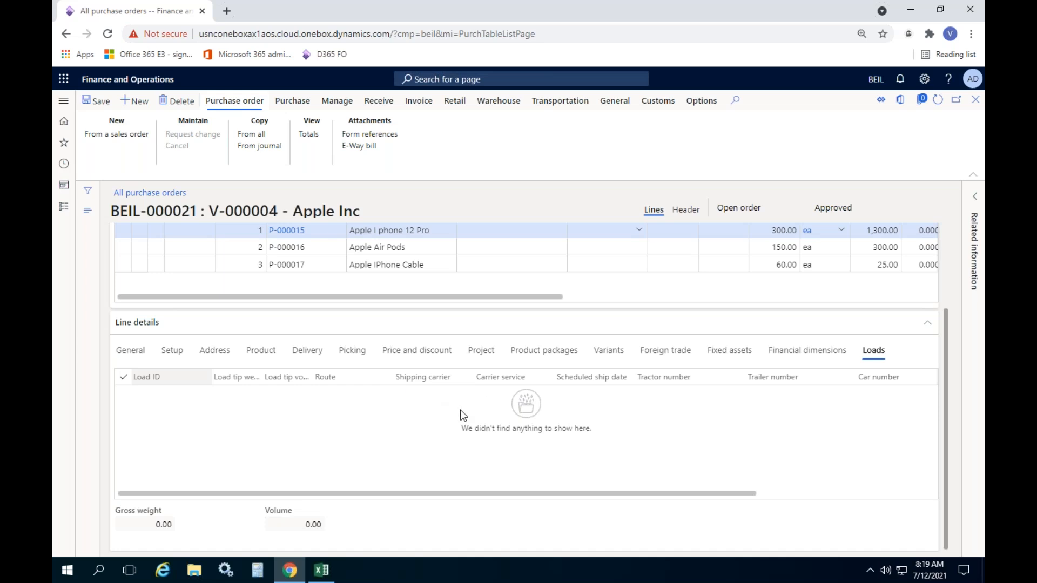
left_click(133, 357)
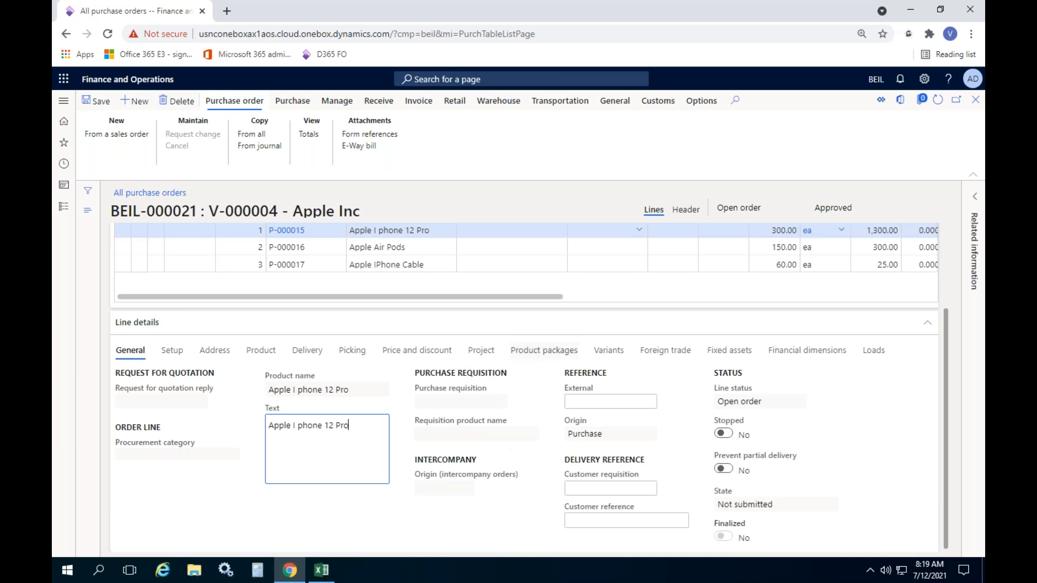
Step: Review the remaining columns of the purchase order lines, including the options available for the CW receive now column
left_click_drag(525, 299, 925, 308)
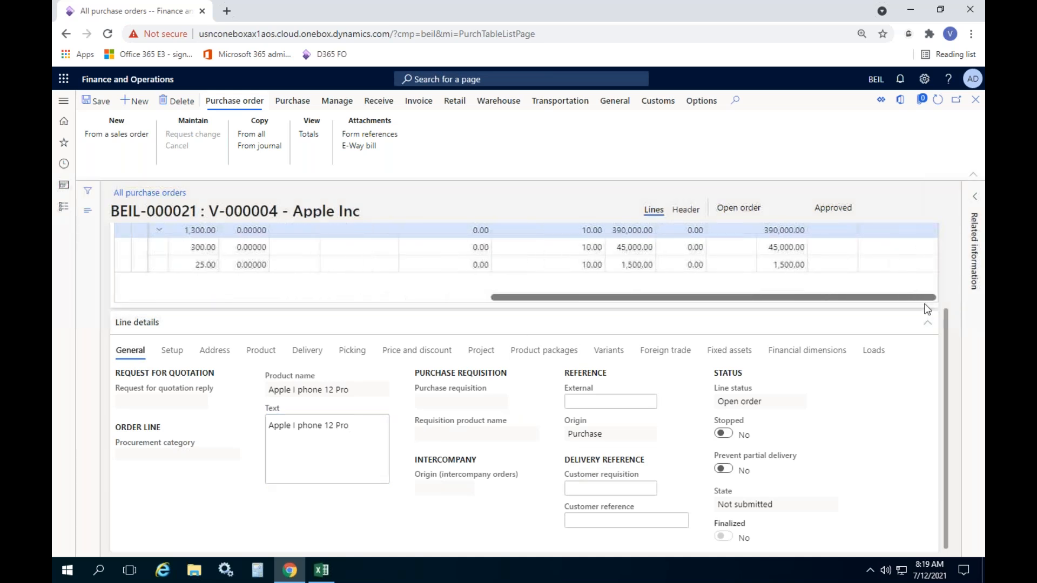
left_click_drag(603, 306, 207, 322)
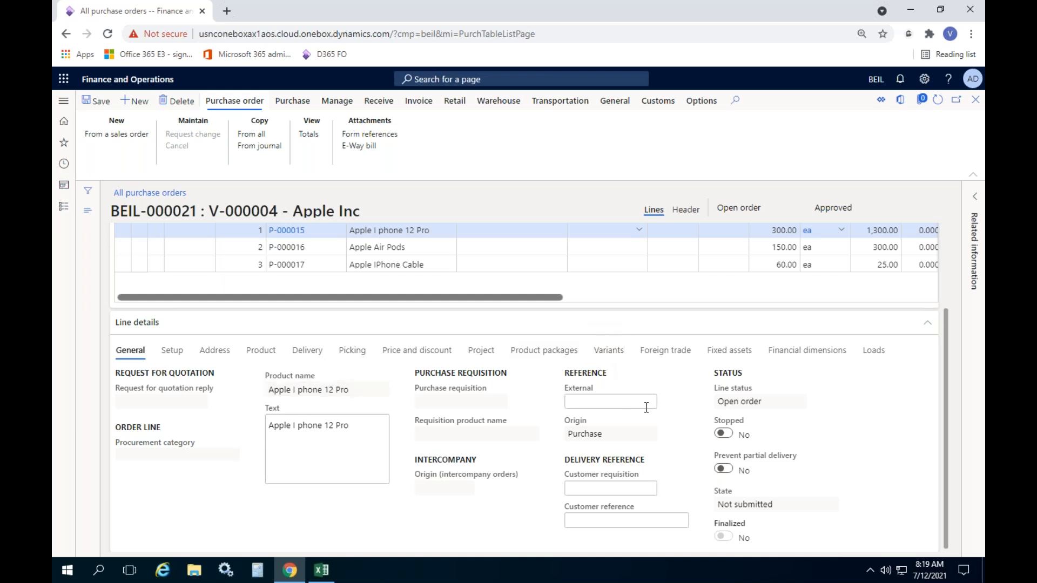
left_click_drag(531, 298, 918, 298)
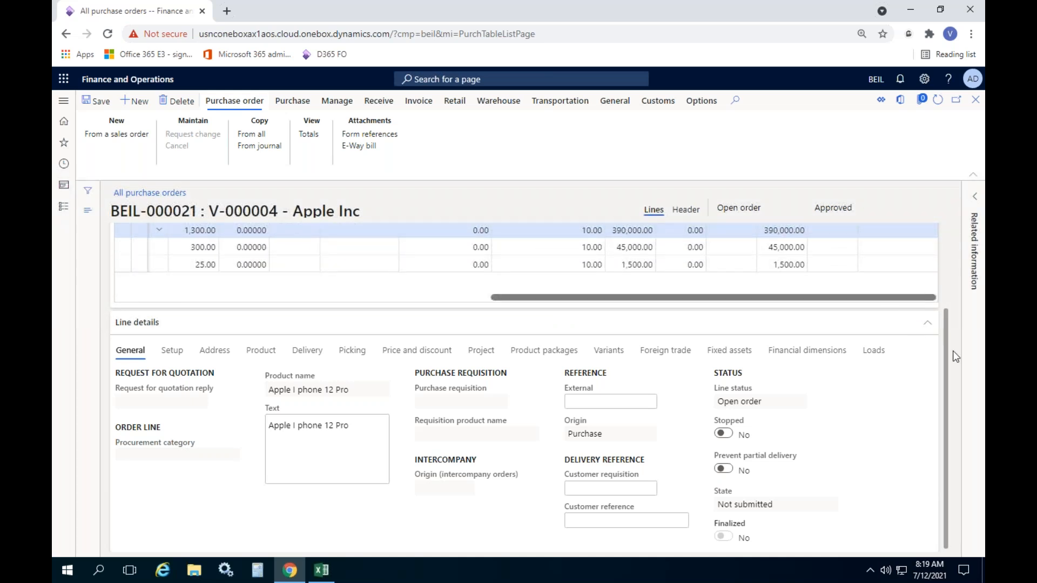
scroll(945, 343, "up", 2)
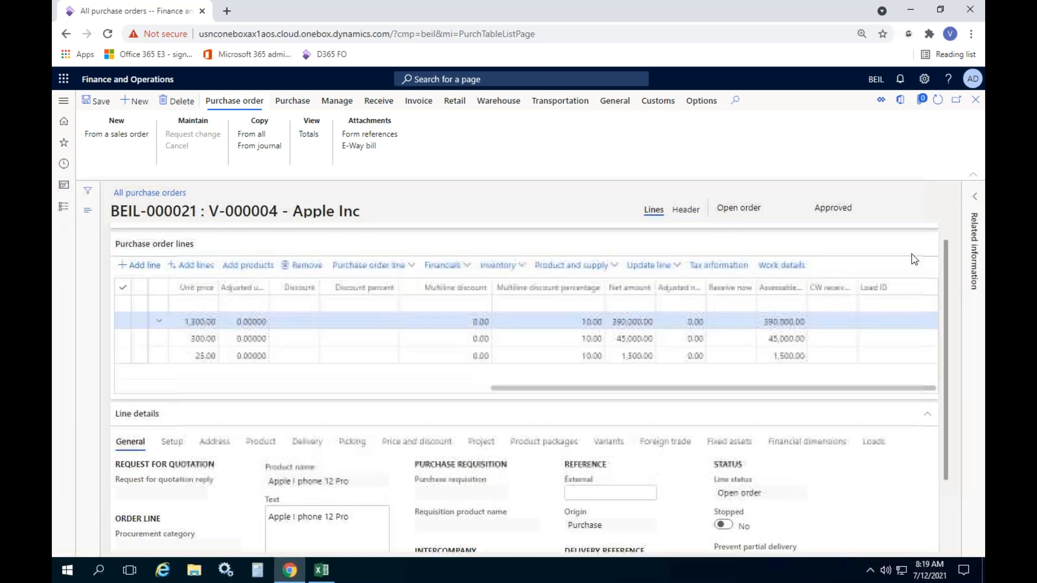
right_click(840, 284)
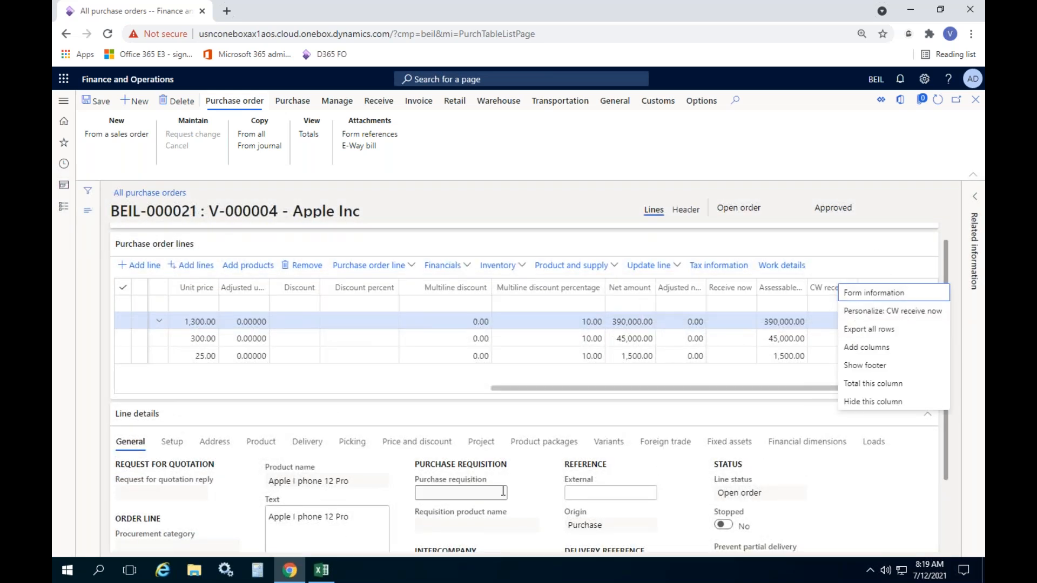
left_click(909, 485)
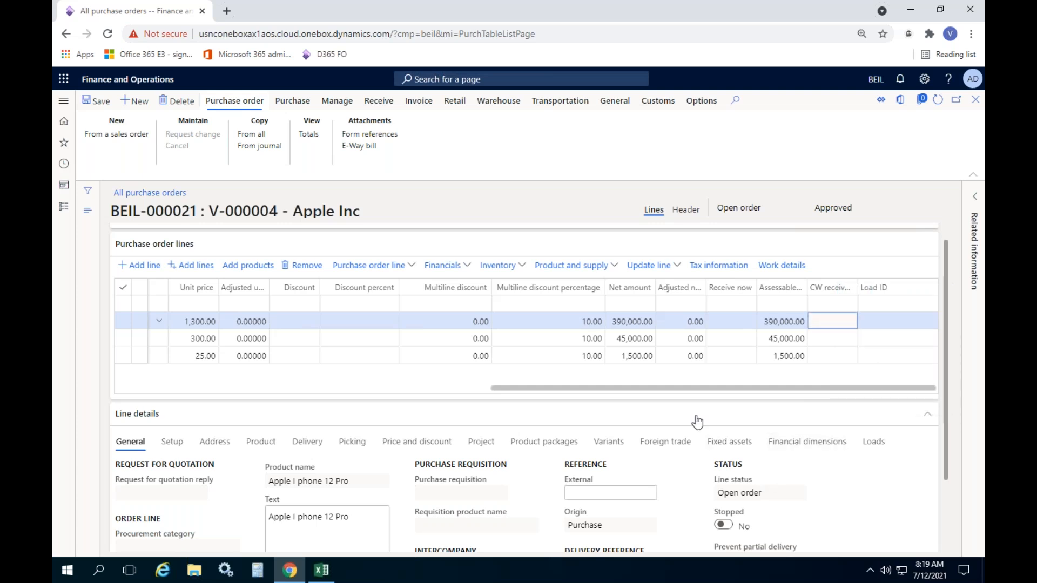
Step: Compare the General line details of the Apple Air Pods and Apple IPhone Cable lines
scroll(246, 468, "down", 2)
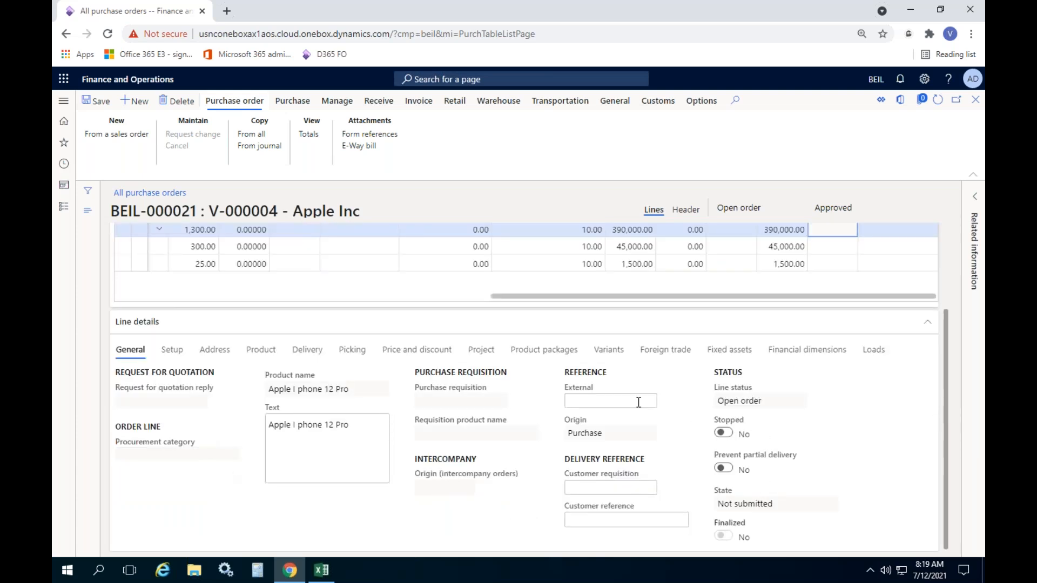
left_click(459, 248)
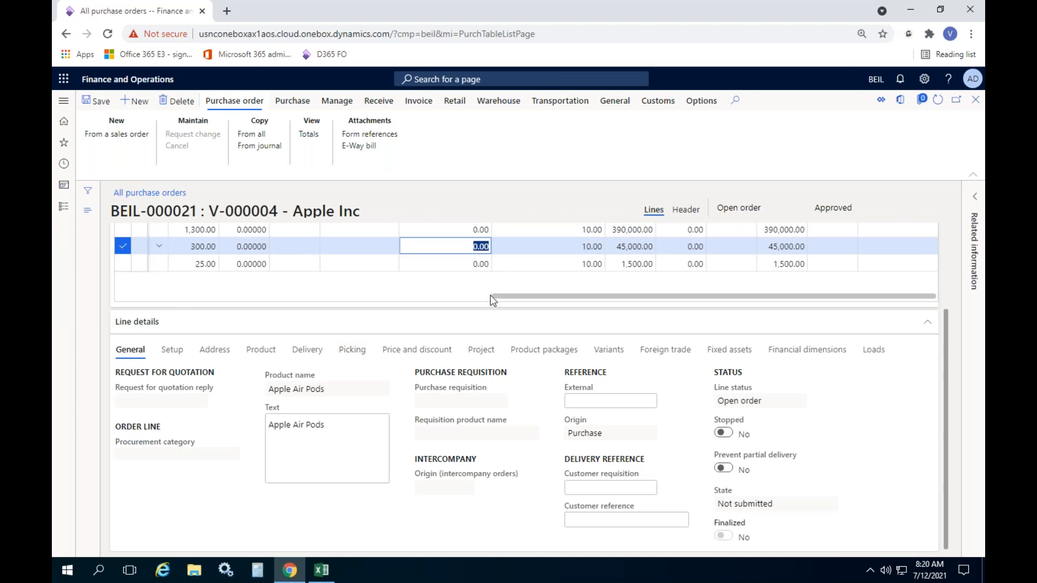
left_click(521, 263)
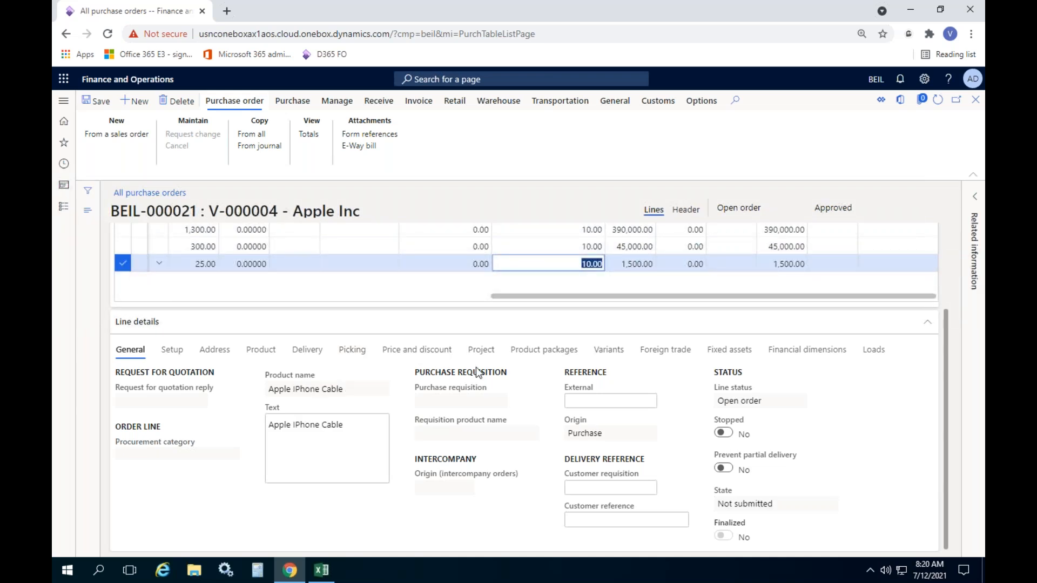
Step: Collapse the line details and review the purchase order header section above the lines, leaving it collapsed
left_click(494, 331)
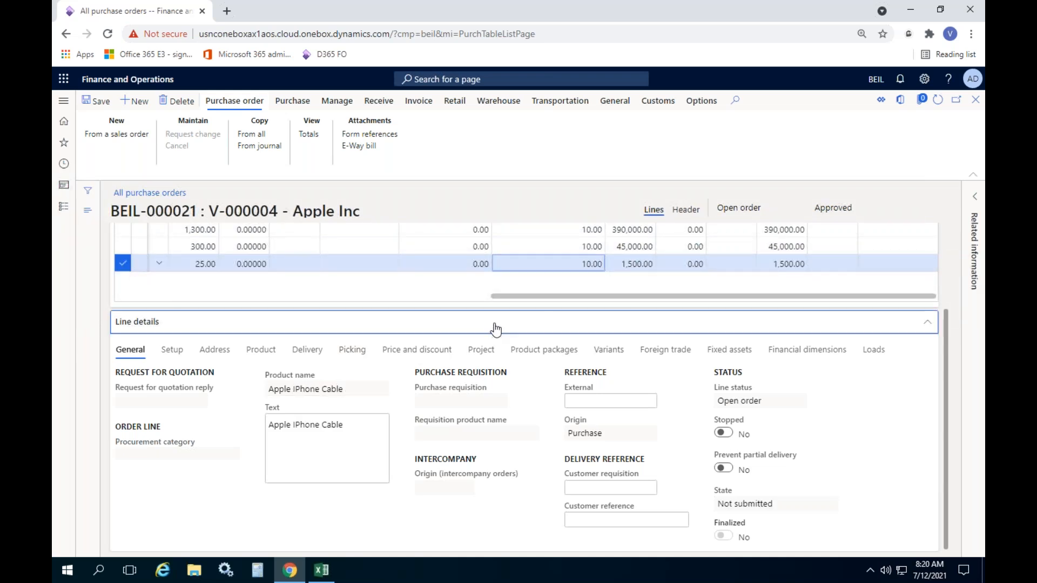
left_click_drag(557, 511, 89, 491)
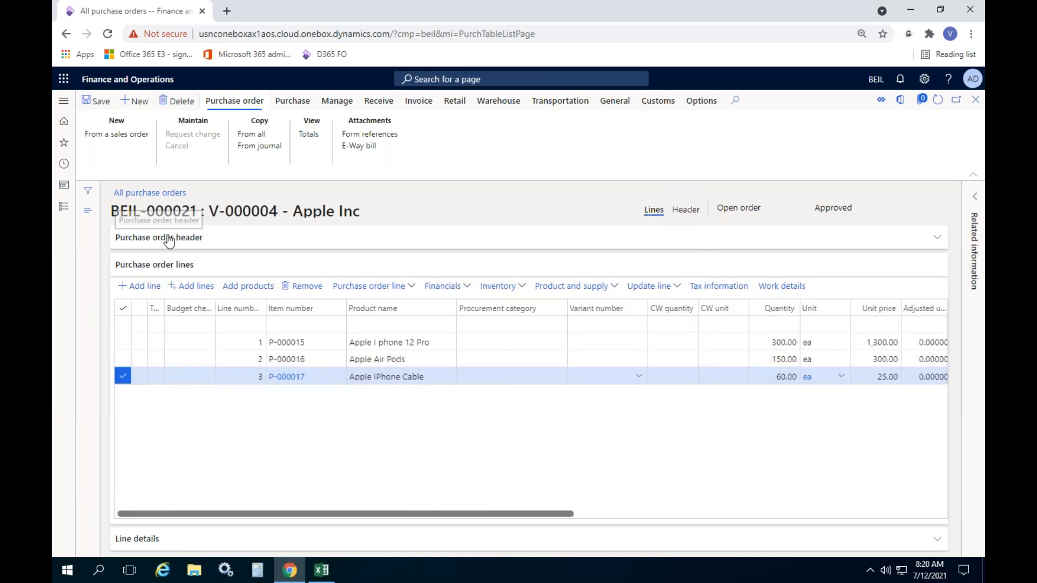
left_click(142, 243)
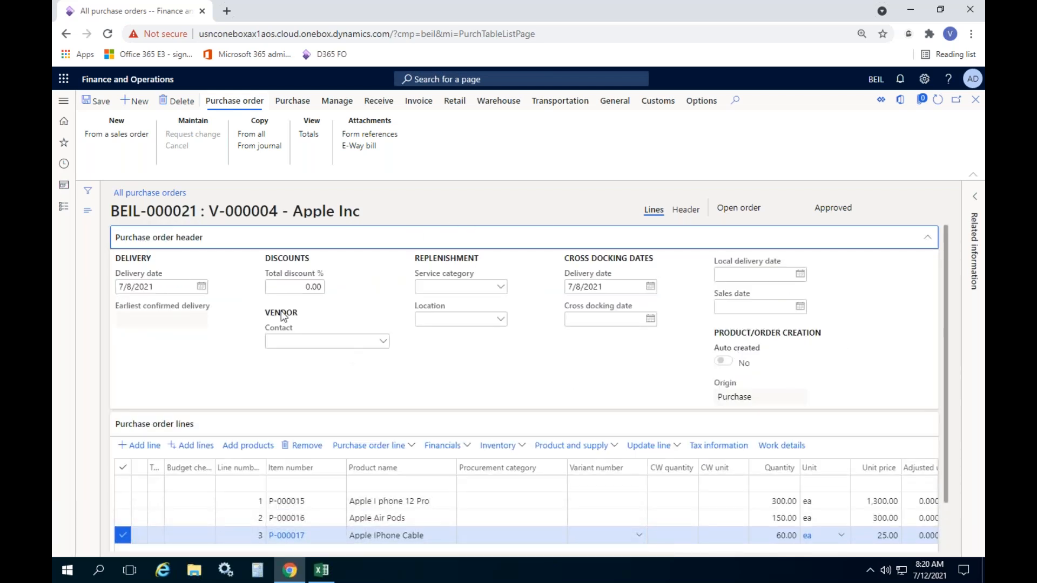
left_click(184, 239)
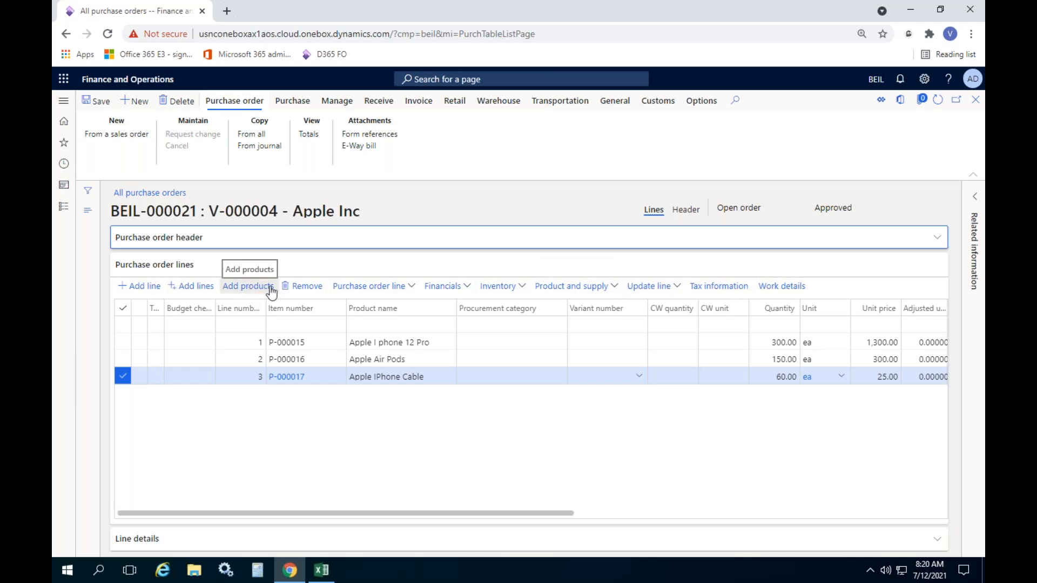
Step: Review the line commands offered under Purchase order line, Financials, Inventory, Product and supply, and Update line
left_click(393, 286)
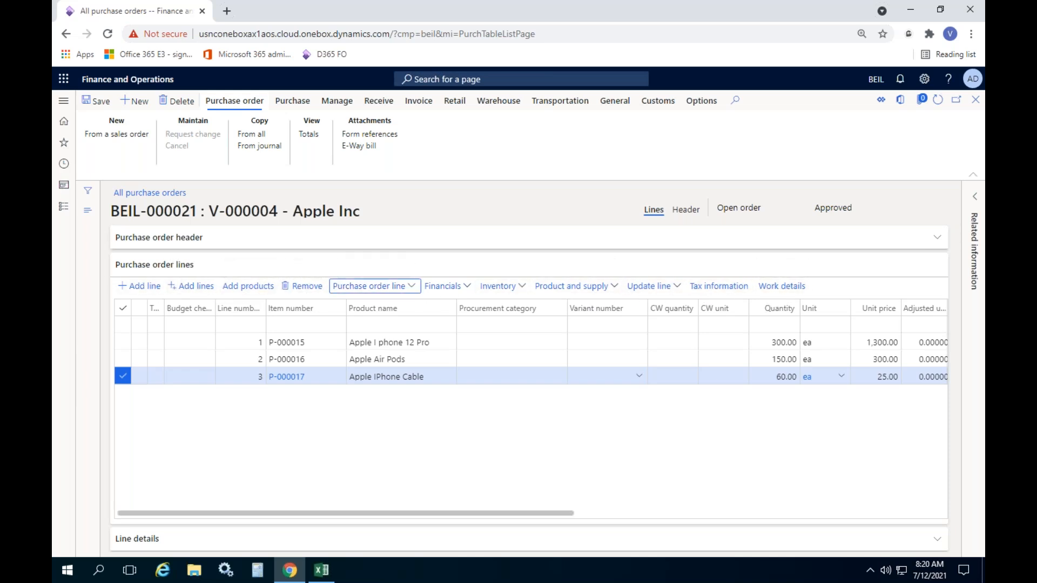
scroll(396, 432, "down", 4)
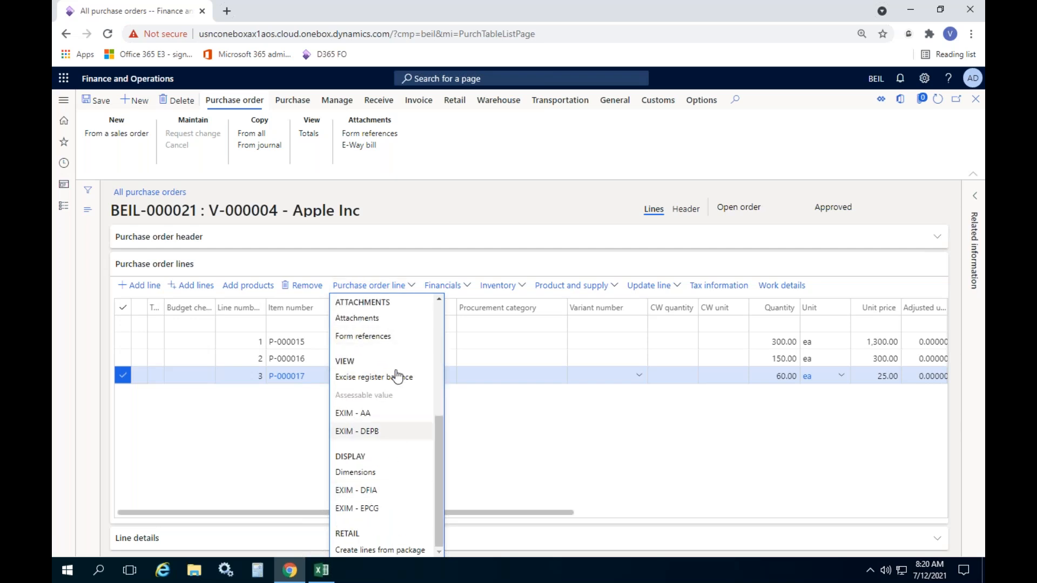
left_click(536, 439)
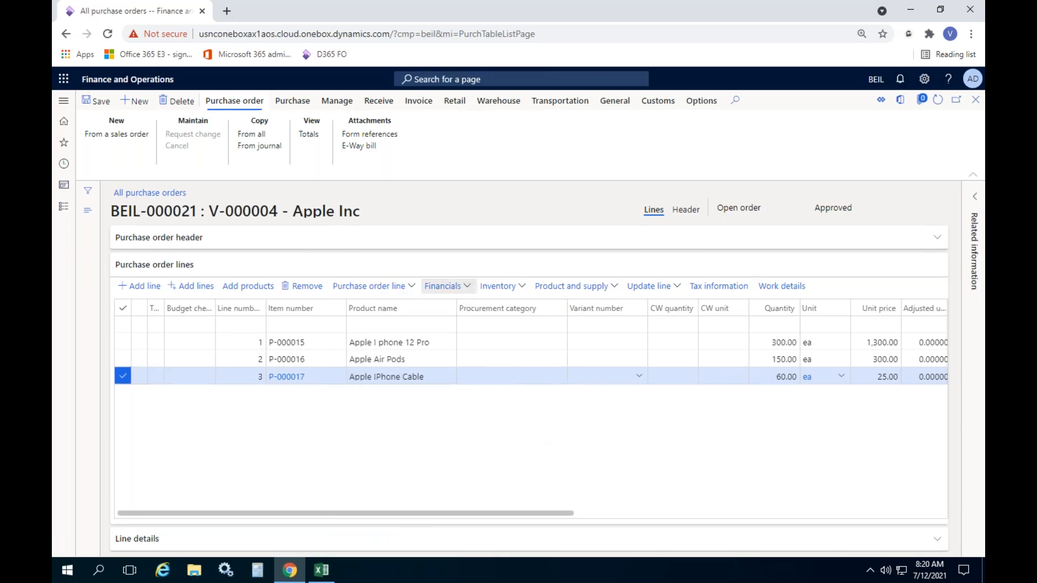
left_click(443, 286)
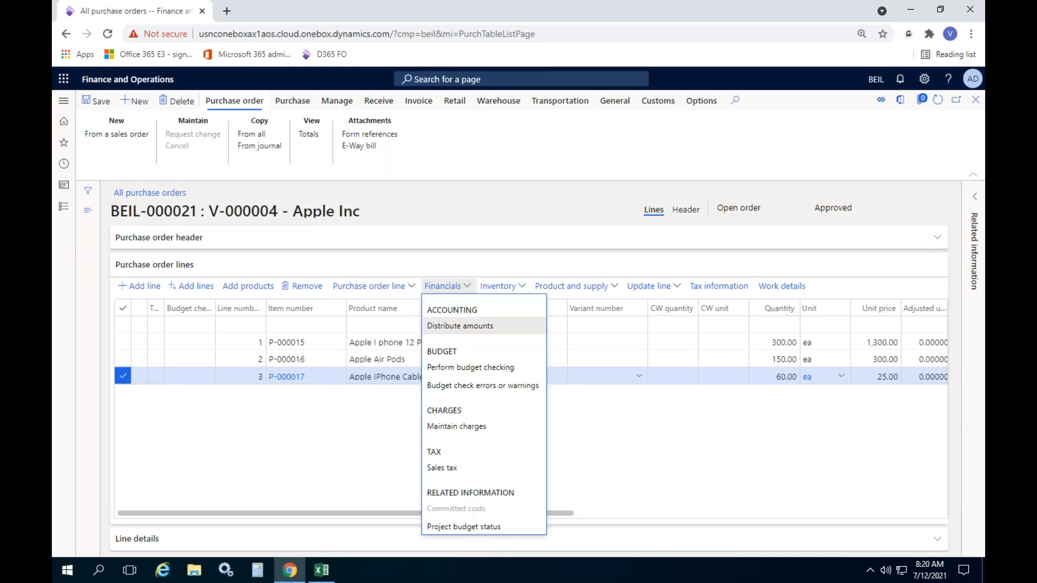
left_click(619, 459)
left_click(499, 286)
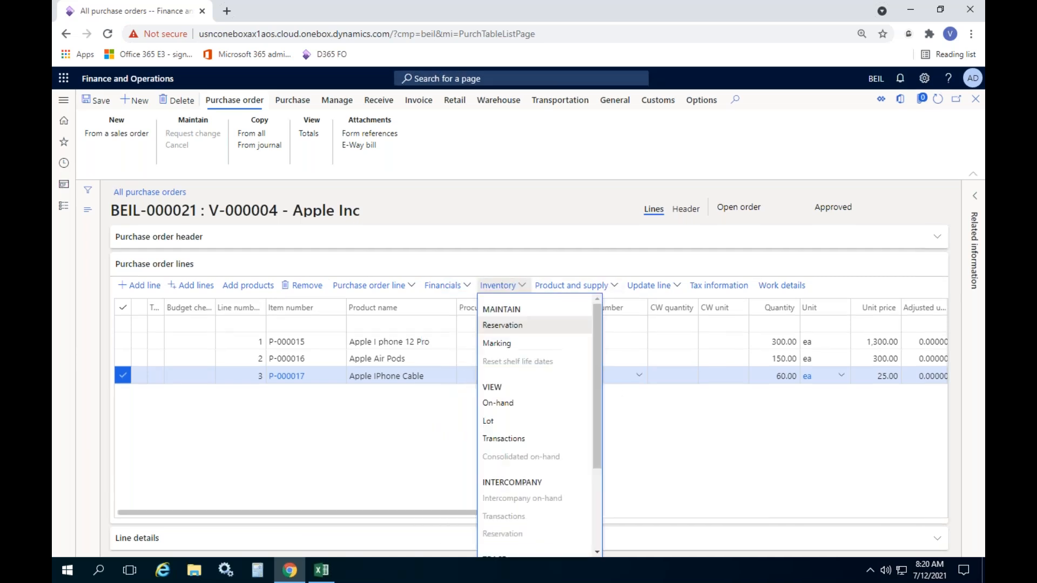
left_click(612, 290)
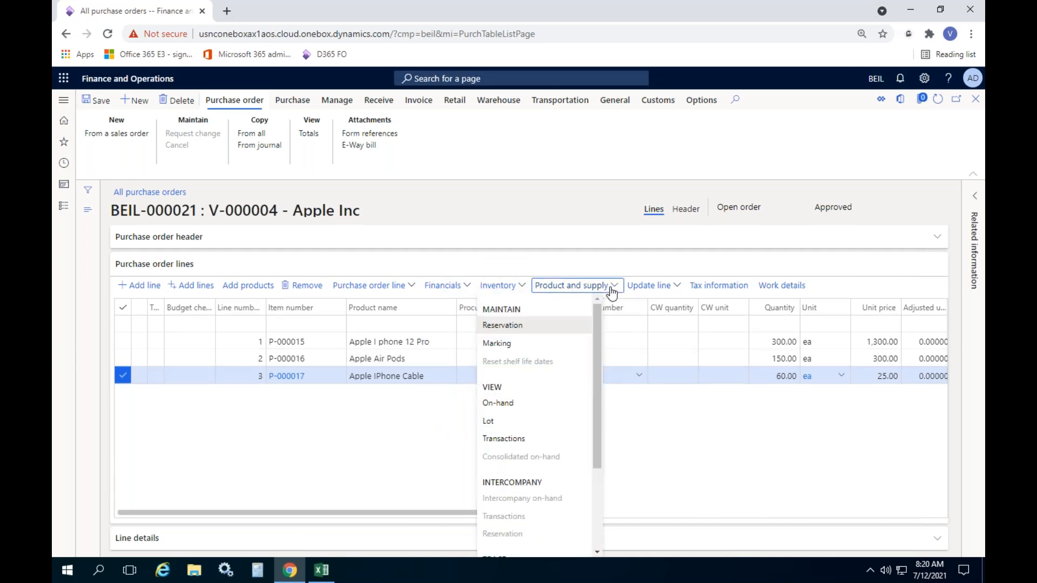
left_click(612, 290)
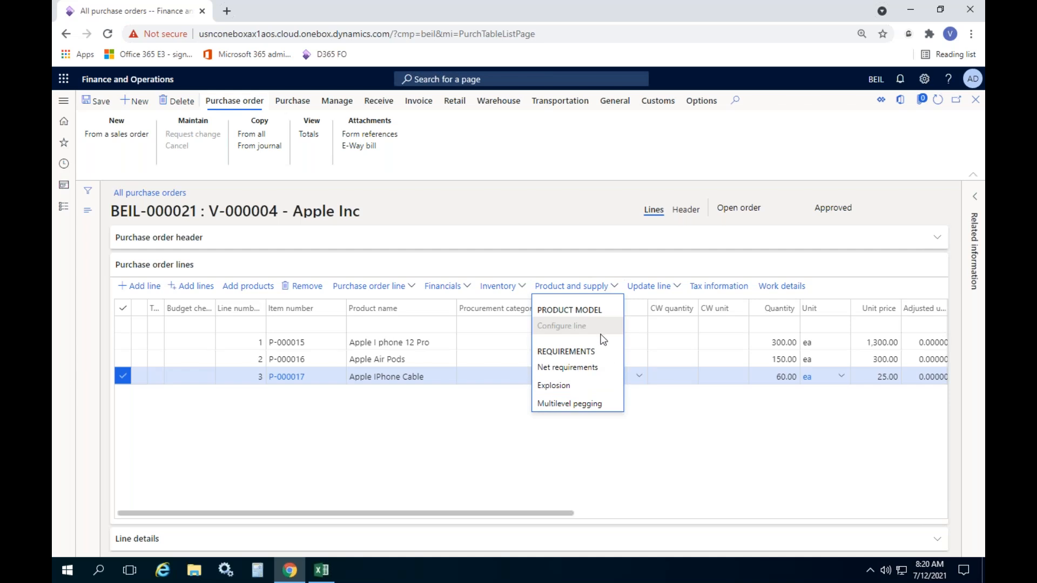
left_click(662, 446)
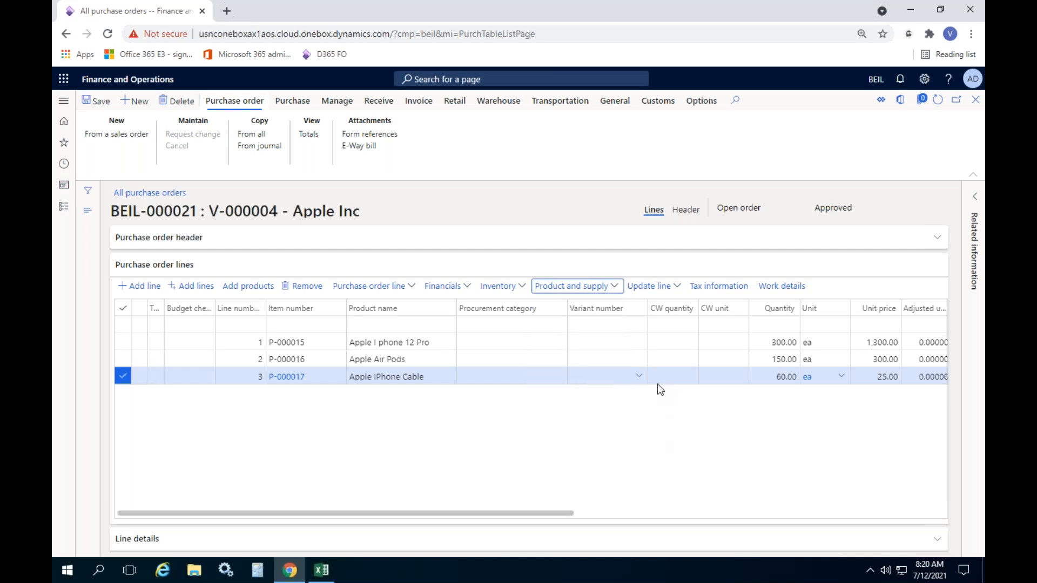
left_click(656, 287)
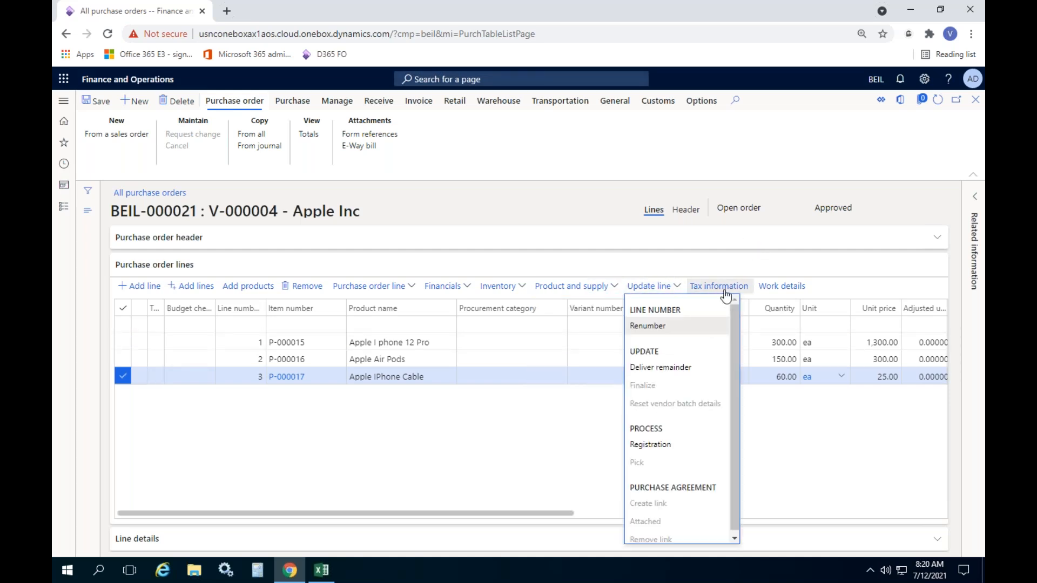
left_click(800, 150)
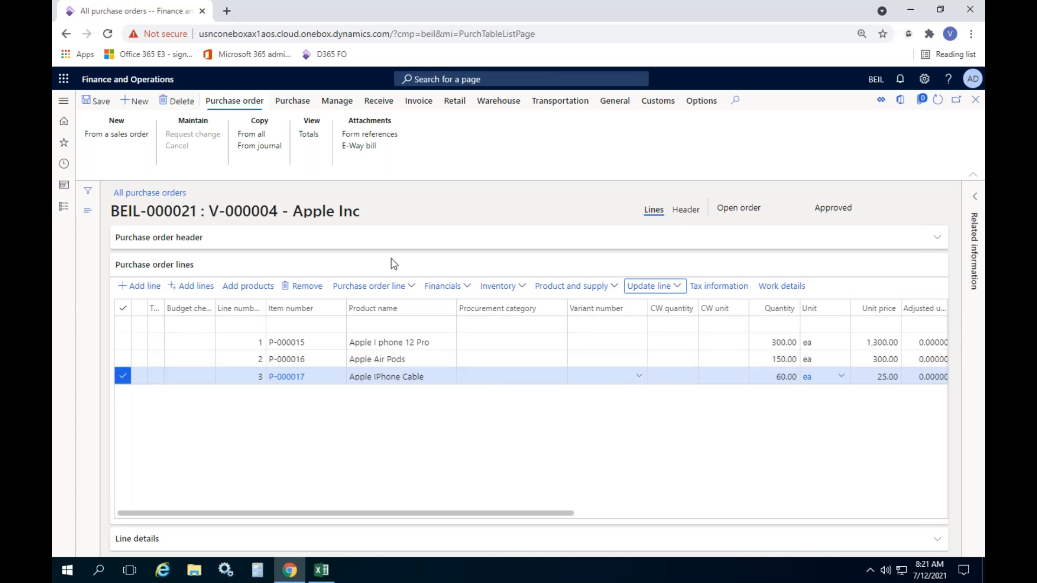
Step: Show the Apple Inc order's Header view and collapse its General, Setup, and Price and discount sections
left_click(685, 211)
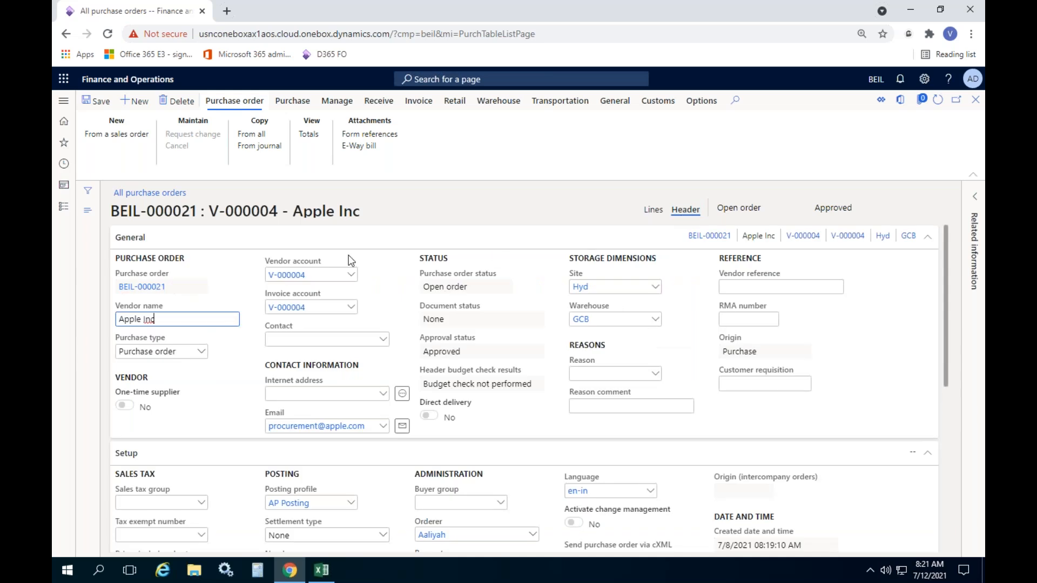
left_click(139, 238)
left_click(136, 272)
left_click(121, 358)
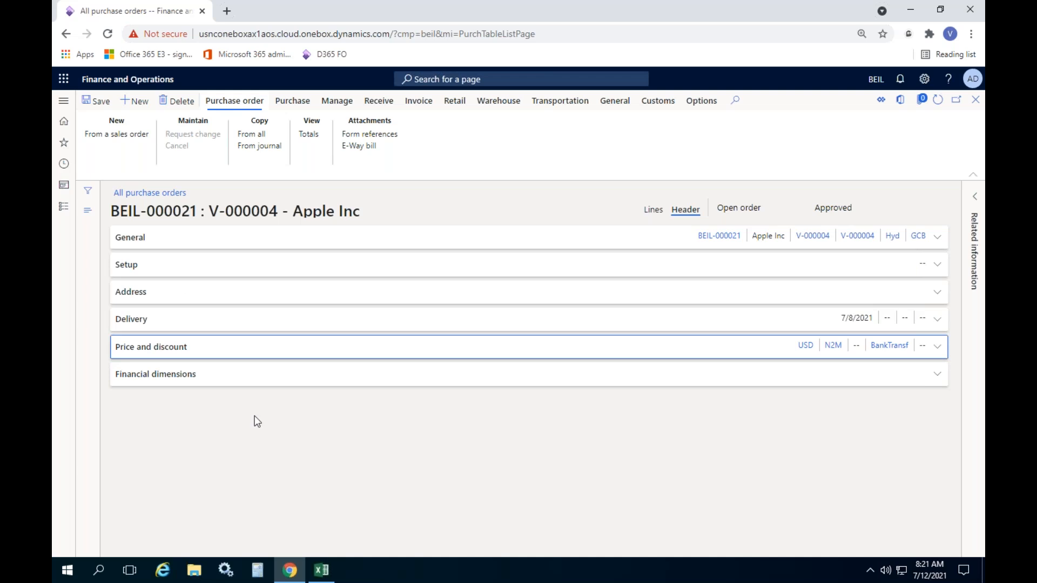
Step: Review the General, Setup, and Delivery sections of the Apple Inc order's header, leaving each one collapsed
left_click(139, 239)
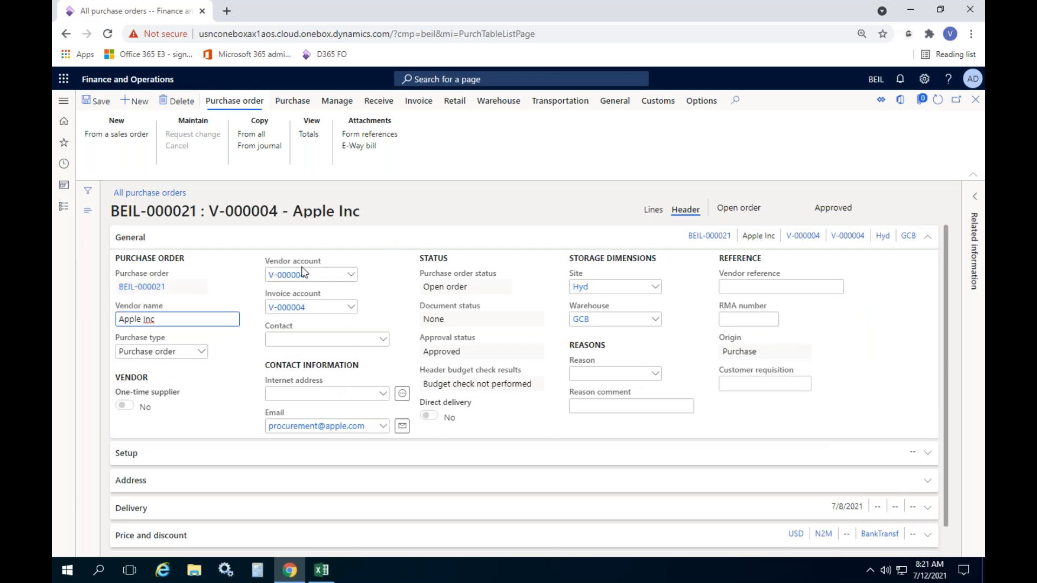
left_click(230, 244)
left_click(199, 275)
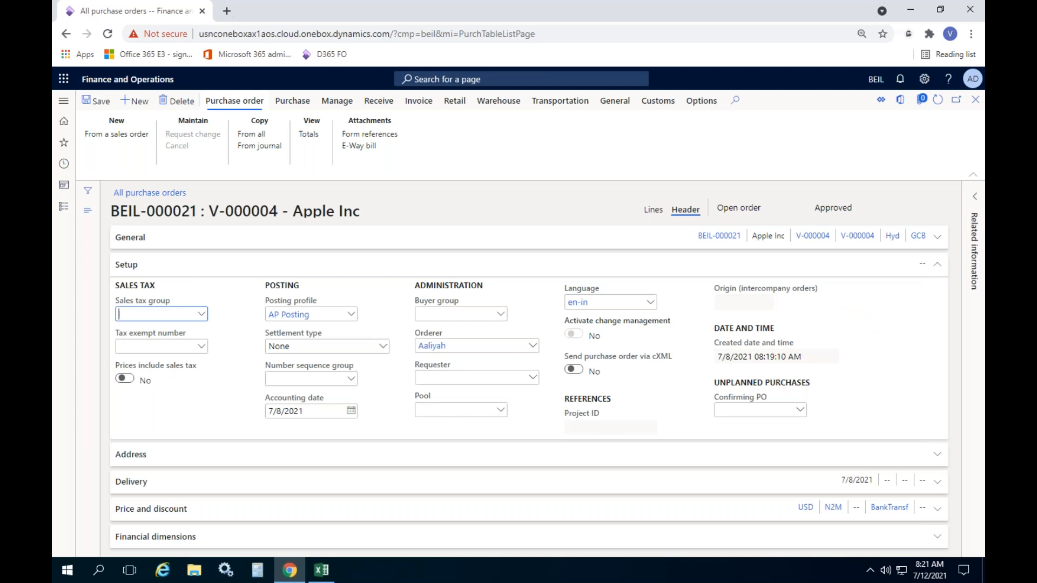
left_click(181, 275)
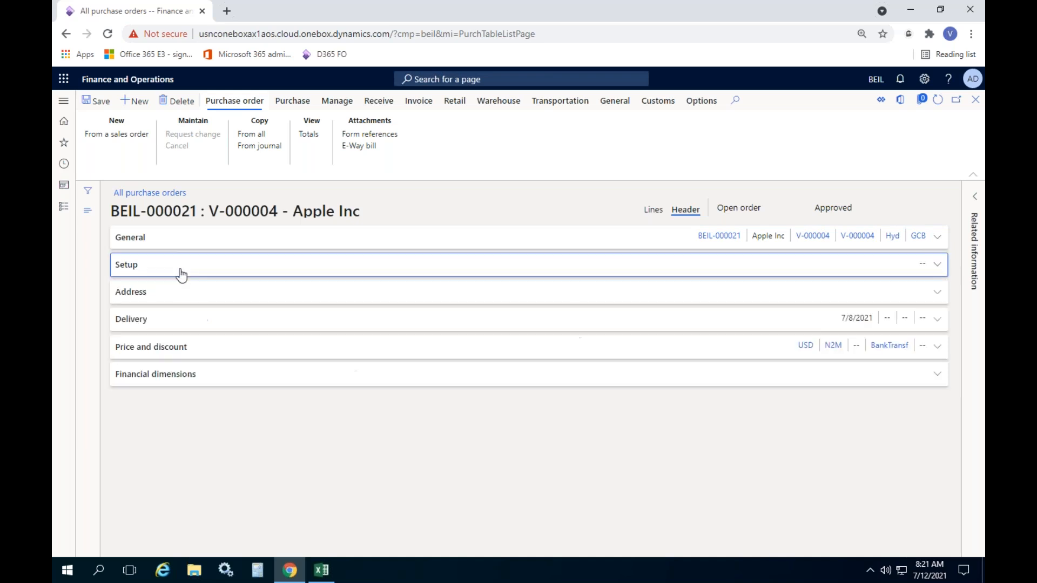
left_click(158, 325)
left_click(158, 325)
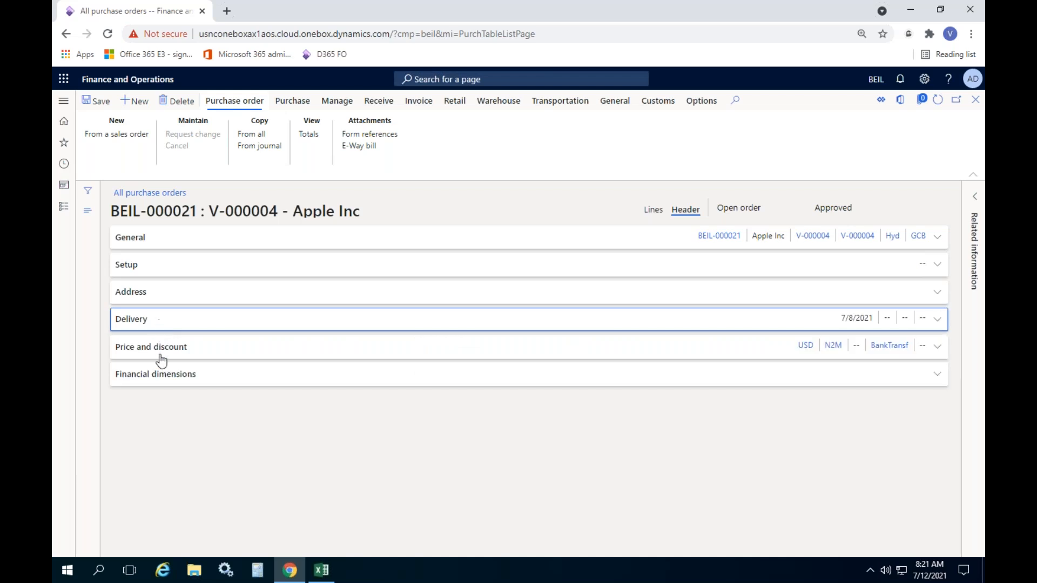
Step: Review the Price and discount, Financial dimensions, and General sections of the order header, leaving them collapsed
left_click(163, 353)
left_click(163, 352)
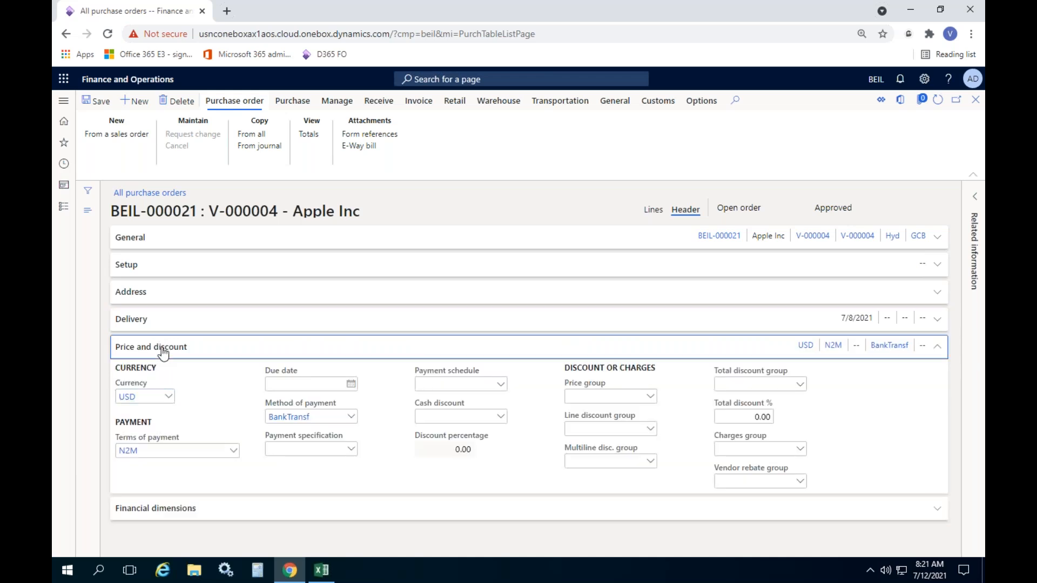
left_click(158, 378)
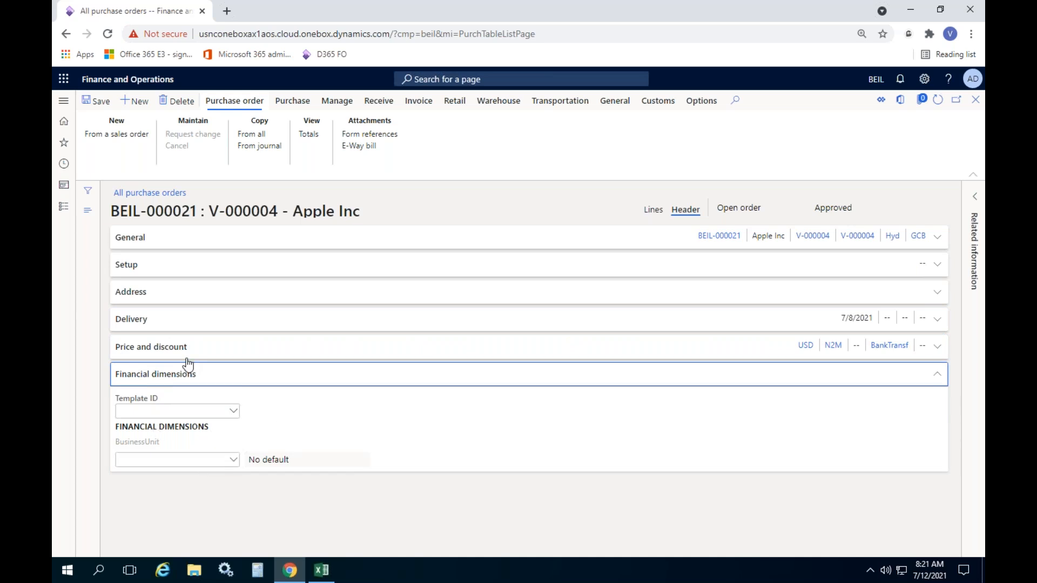
left_click(164, 243)
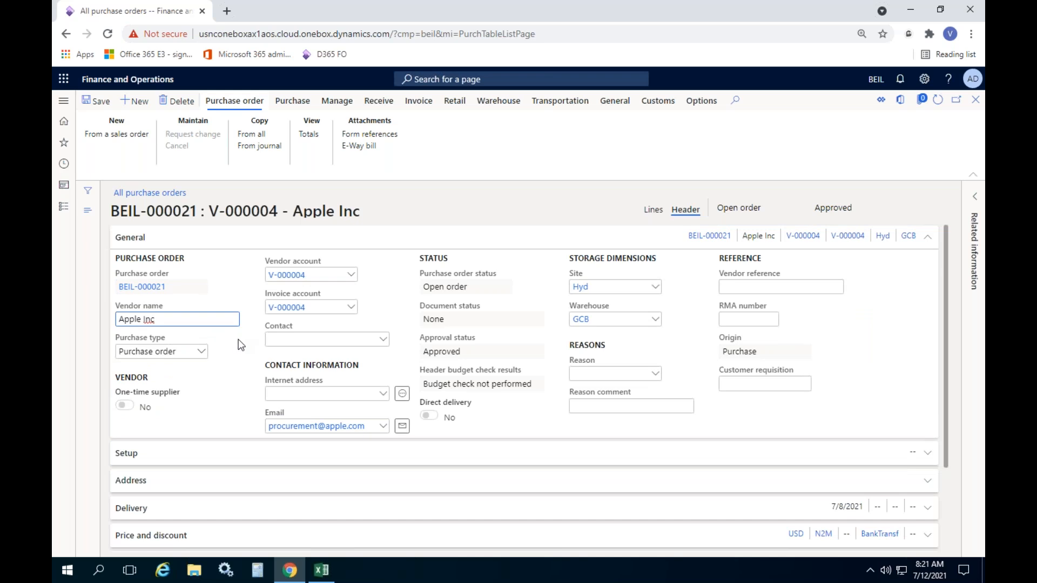
left_click(173, 245)
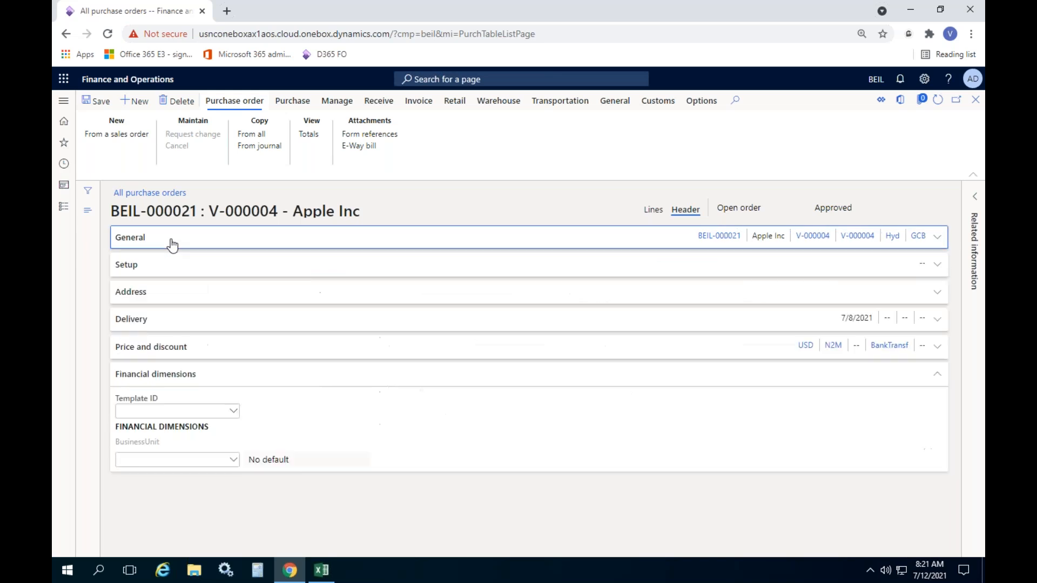
left_click(149, 378)
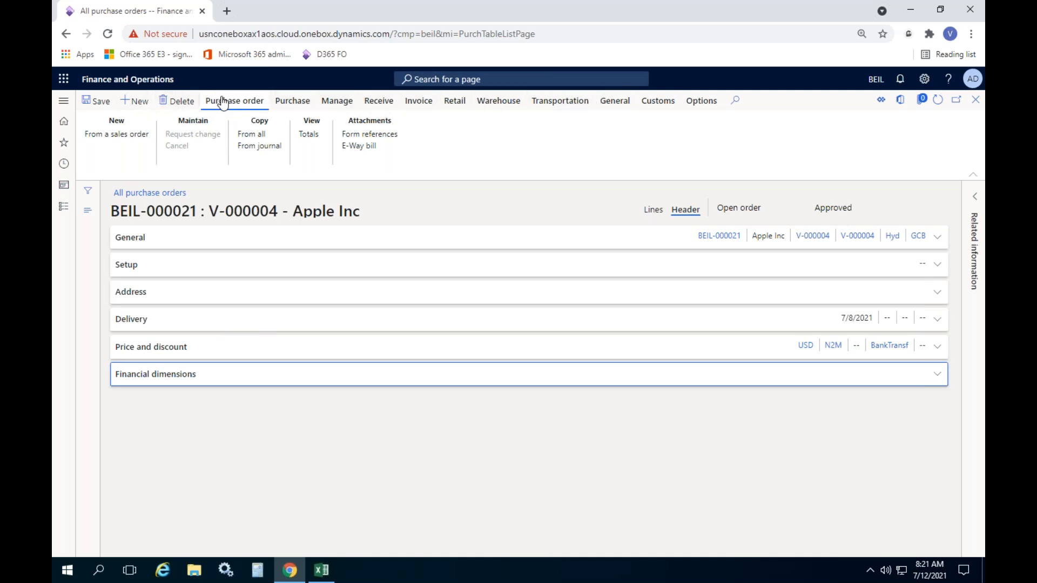
Step: Save the order and review the fields of the Create purchase order form without creating an order
left_click(94, 102)
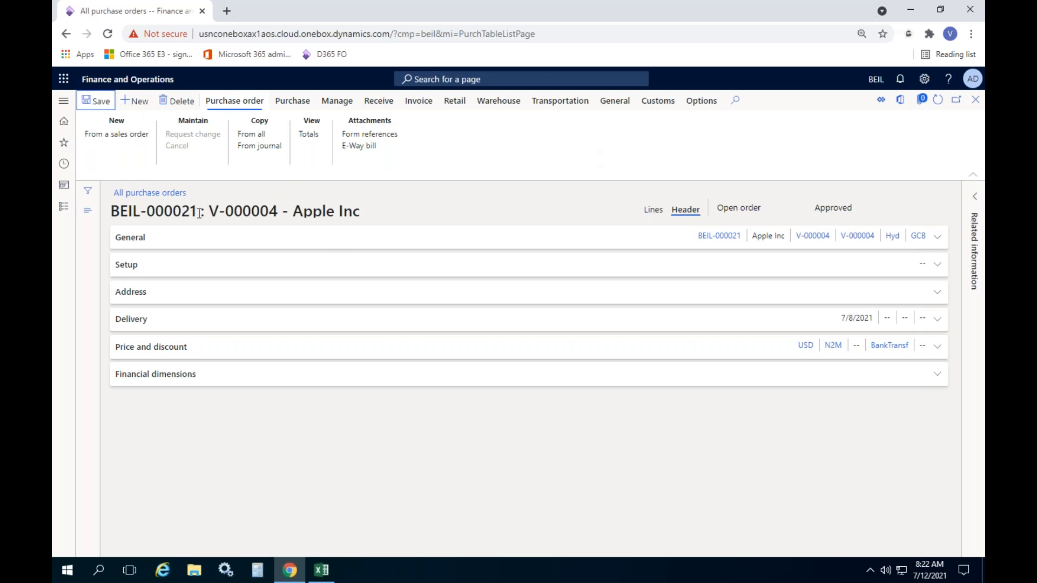
left_click_drag(196, 209, 132, 211)
left_click(141, 102)
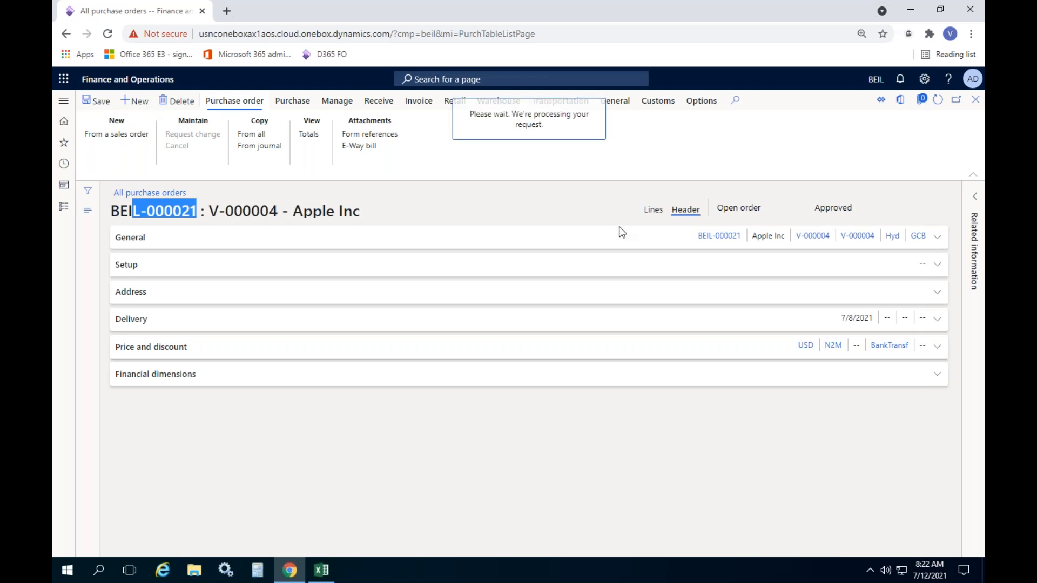
scroll(808, 222, "down", 5)
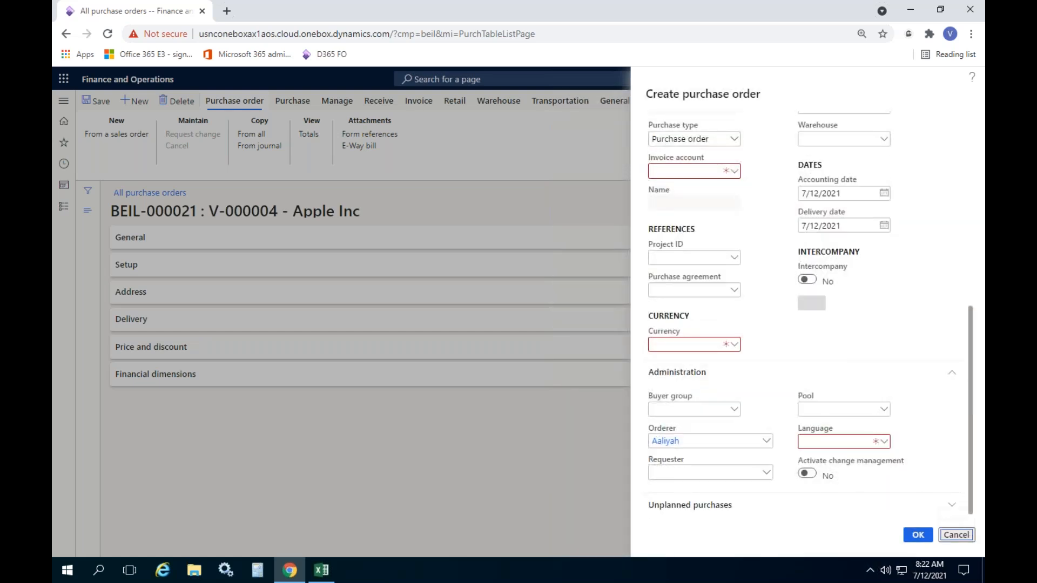
left_click(957, 535)
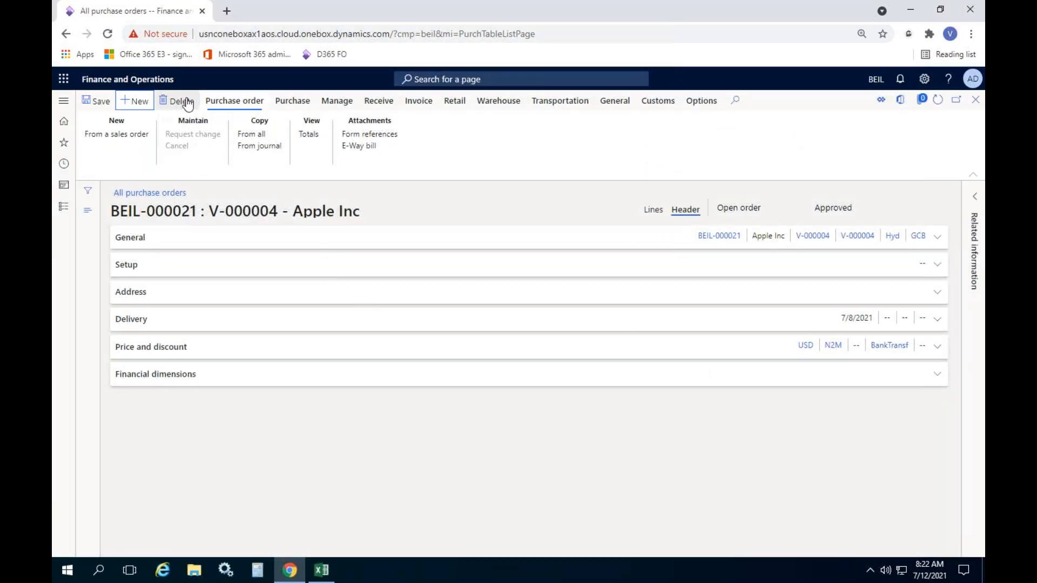
left_click_drag(197, 211, 115, 210)
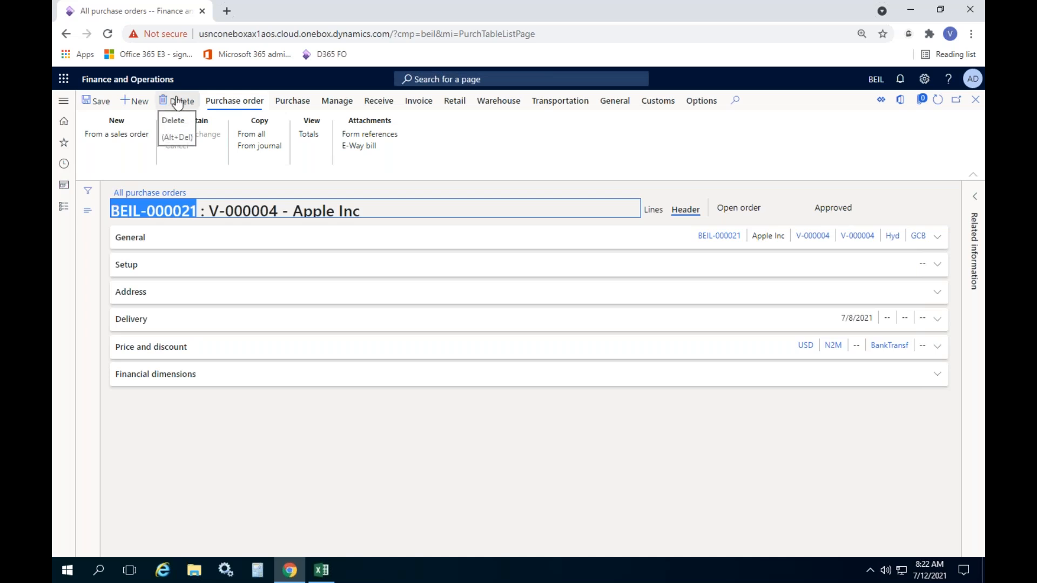
left_click(481, 149)
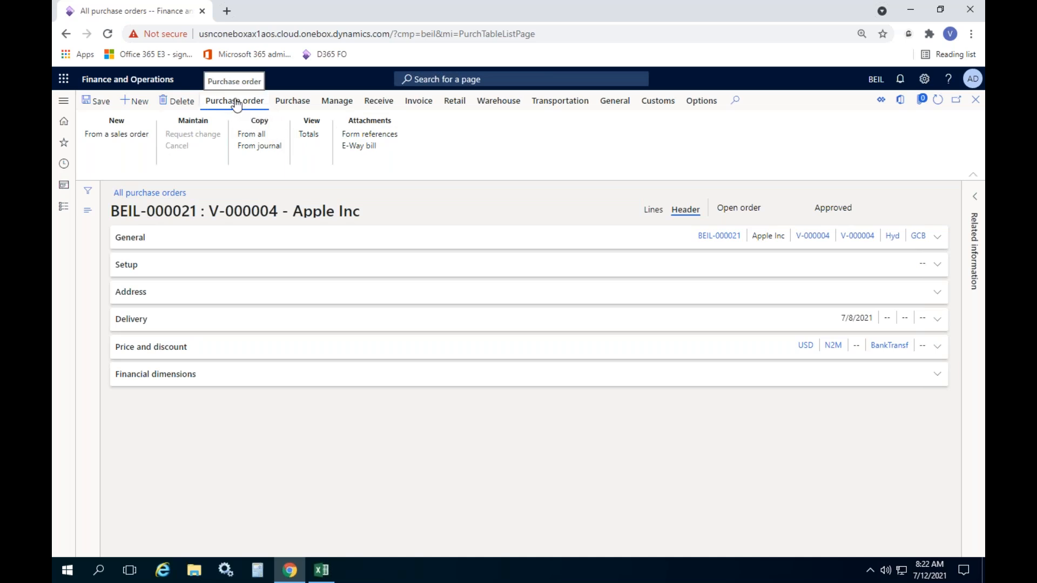
Step: Review the order commands offered under Purchase, Receive, Invoice, and Purchase order, including creating from a sales order
left_click(292, 102)
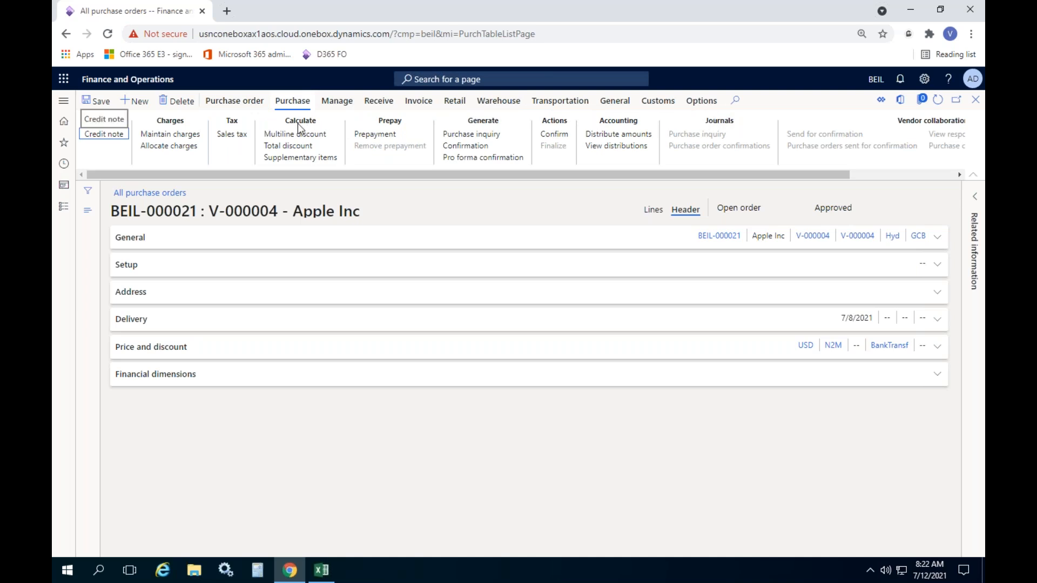
left_click(230, 104)
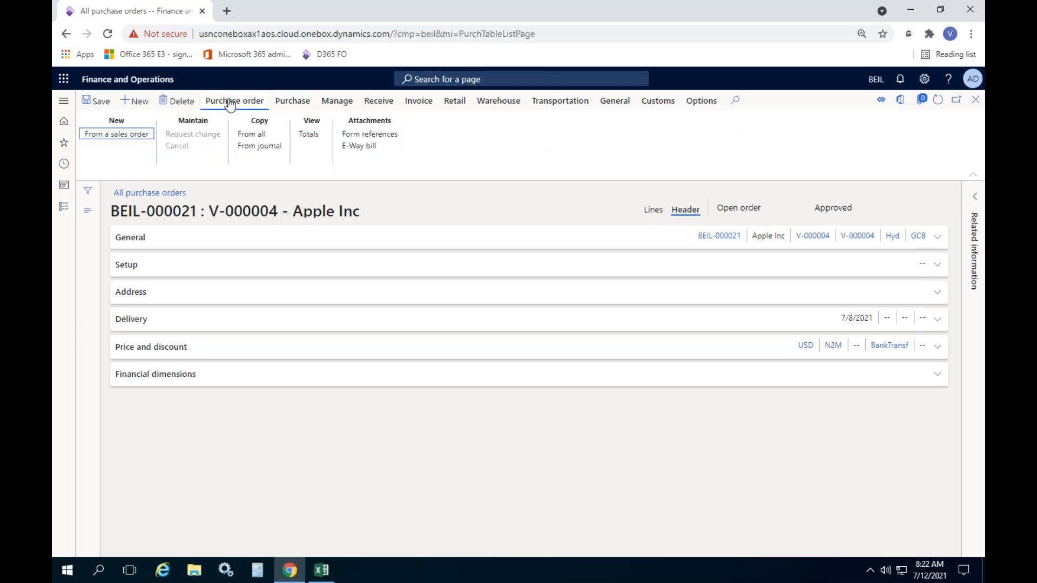
left_click(305, 106)
left_click(378, 102)
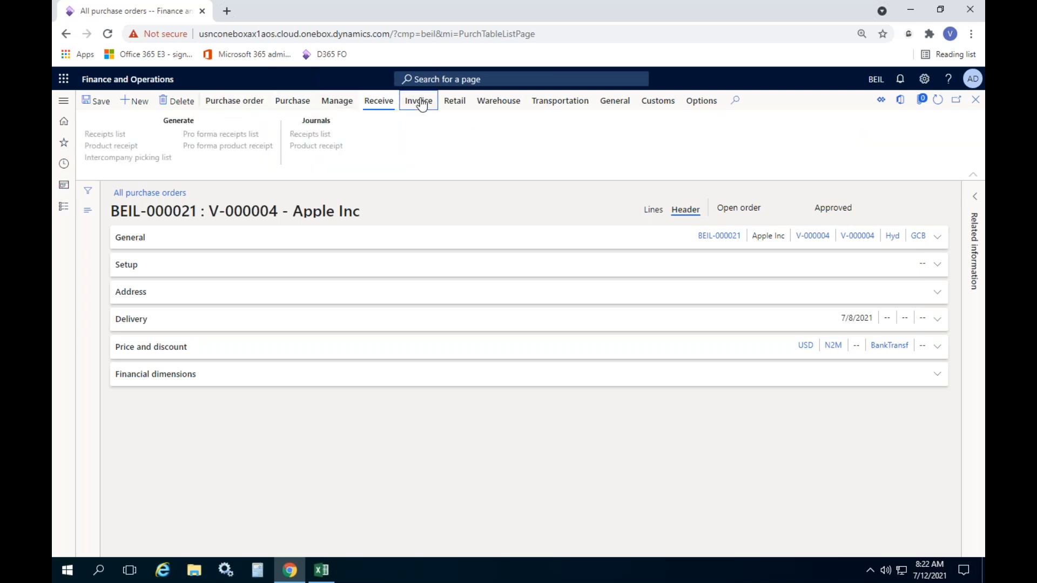
left_click(418, 103)
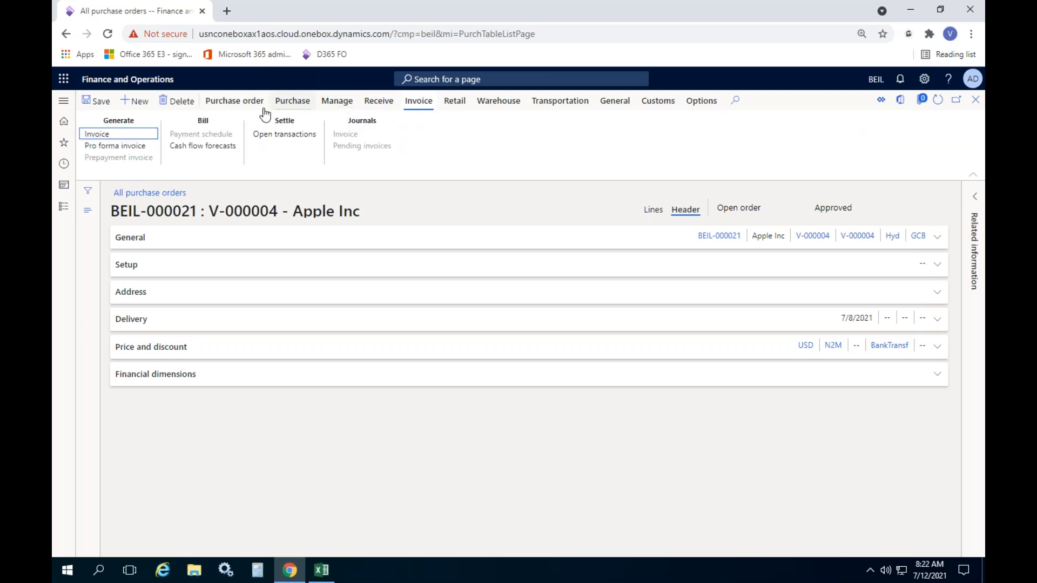
left_click(237, 106)
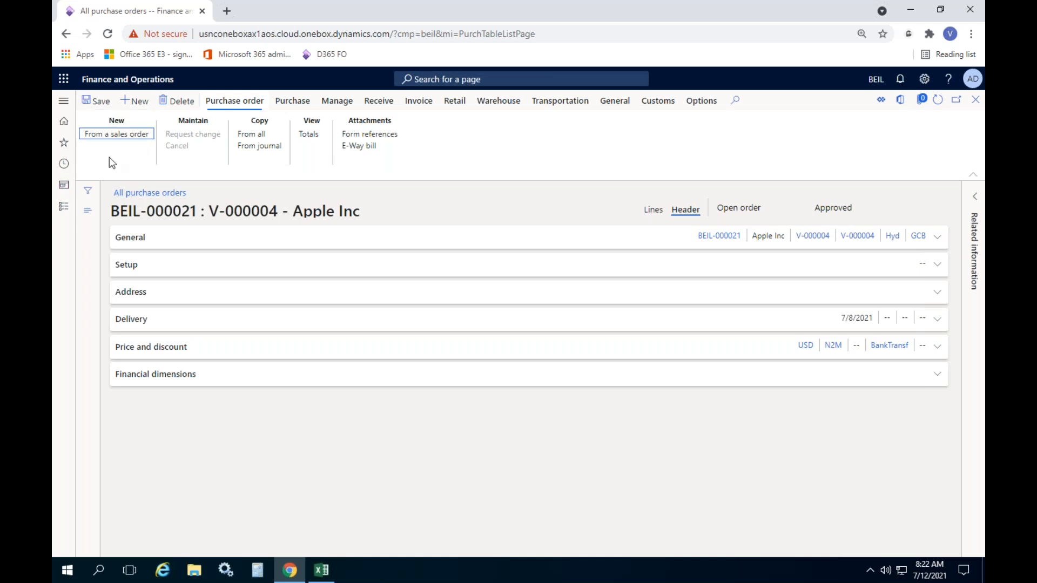
left_click(116, 133)
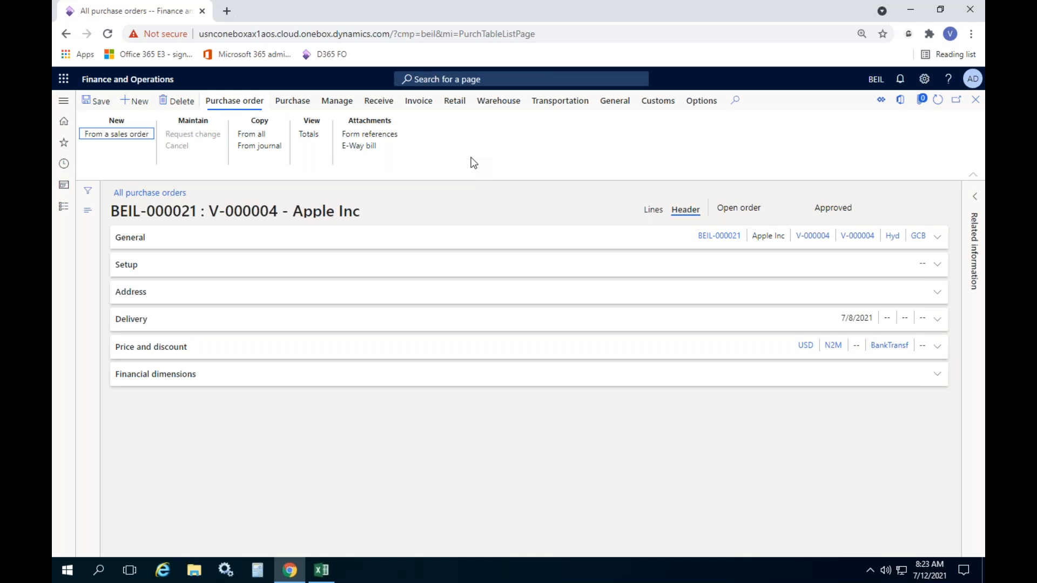
left_click(123, 138)
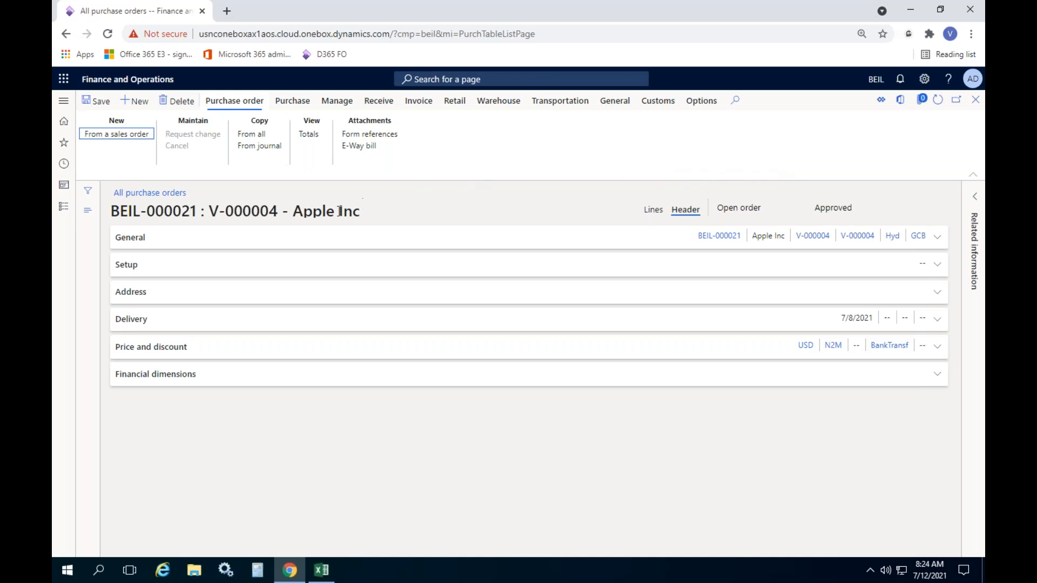
Step: Check the order's approval status against the availability of the Request change and Cancel commands
double_click(836, 209)
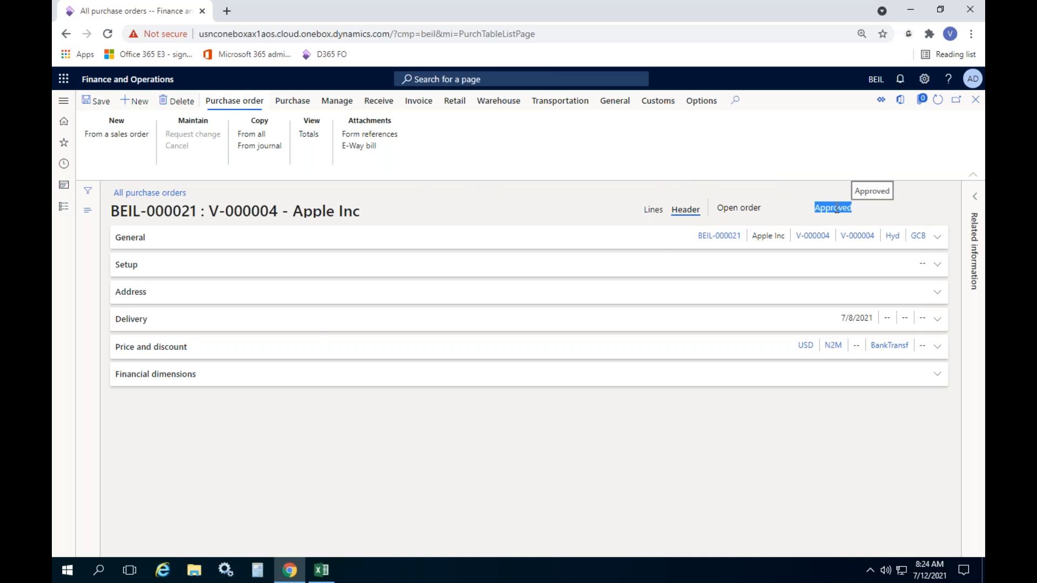
left_click(836, 208)
double_click(832, 206)
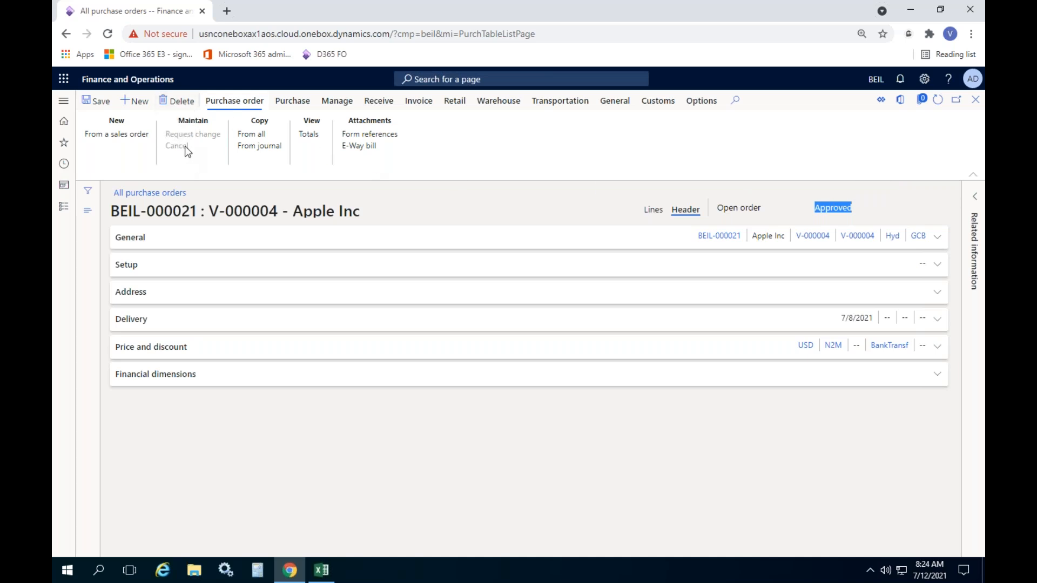
left_click(730, 157)
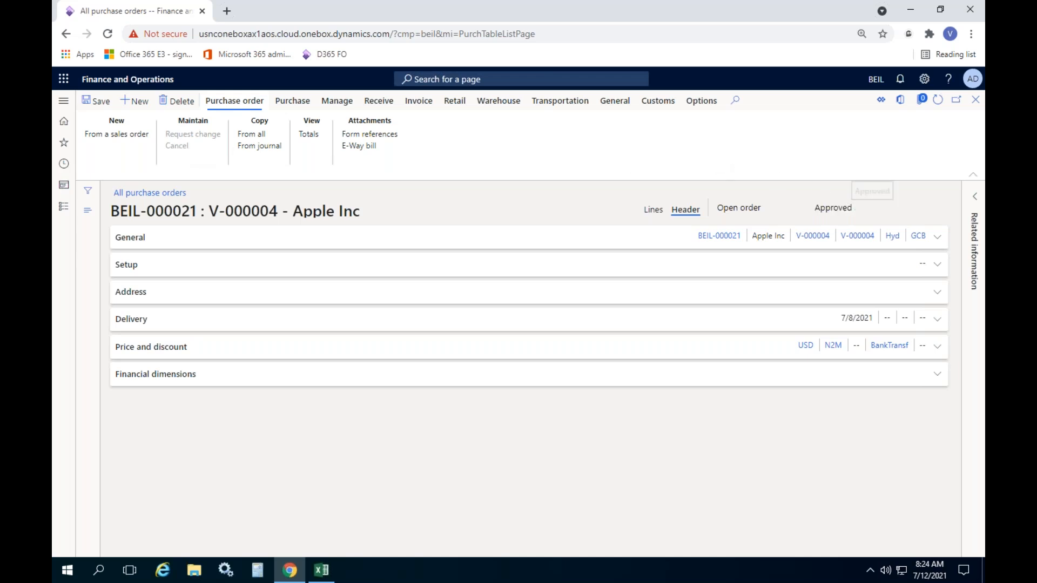
Step: Show the Apple Inc order's Lines view and confirm the purchase order
left_click(652, 211)
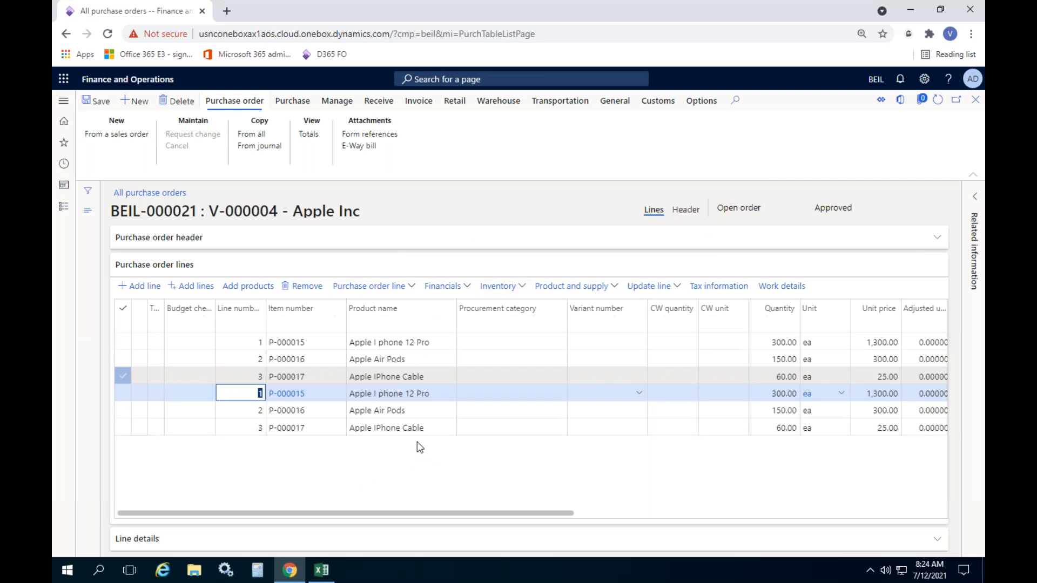
left_click(293, 102)
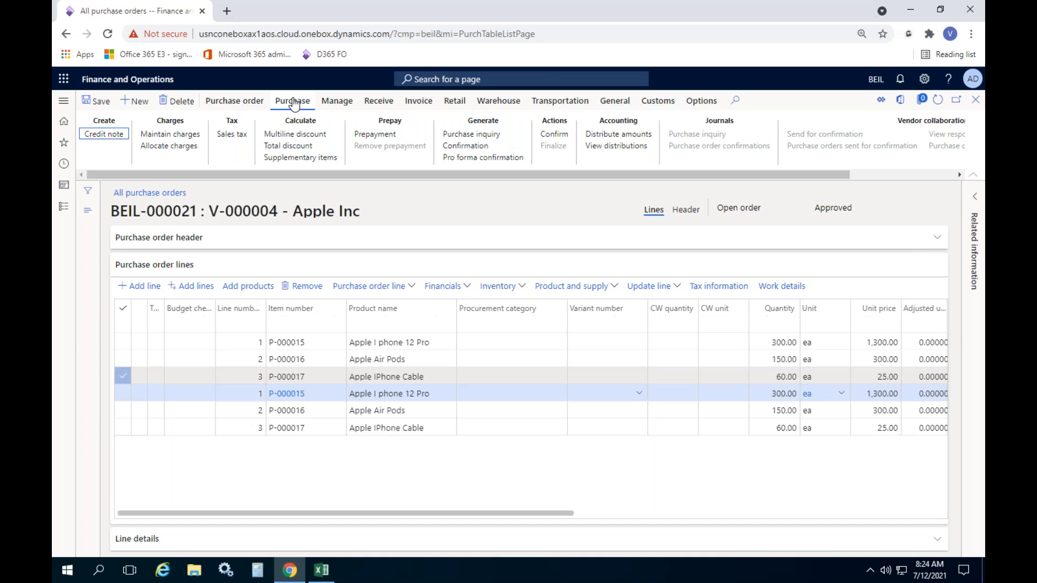
left_click(553, 130)
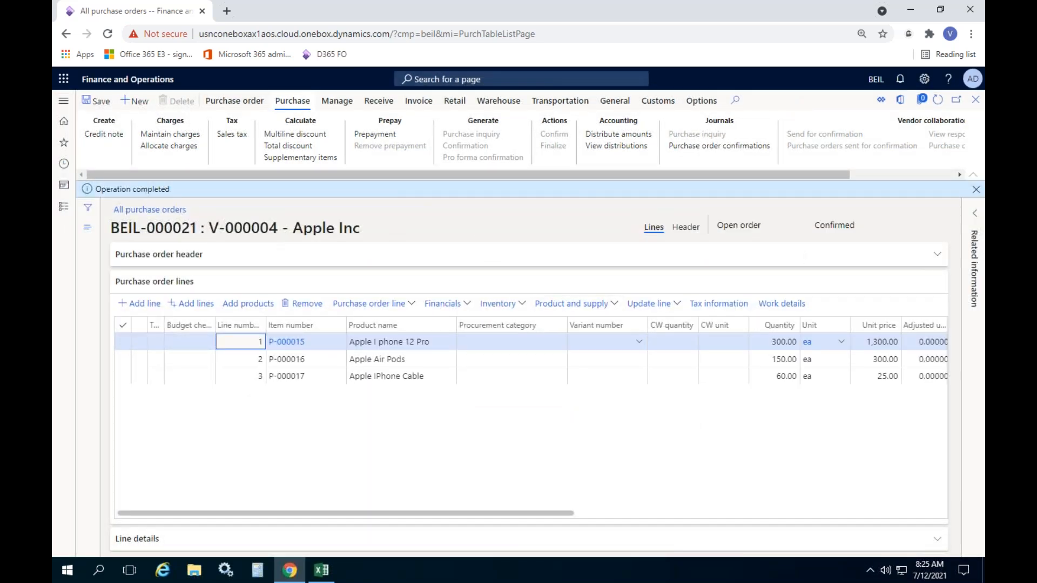
Step: Check the Apple Inc order's approval status on the order itself and in the All purchase orders list
double_click(830, 224)
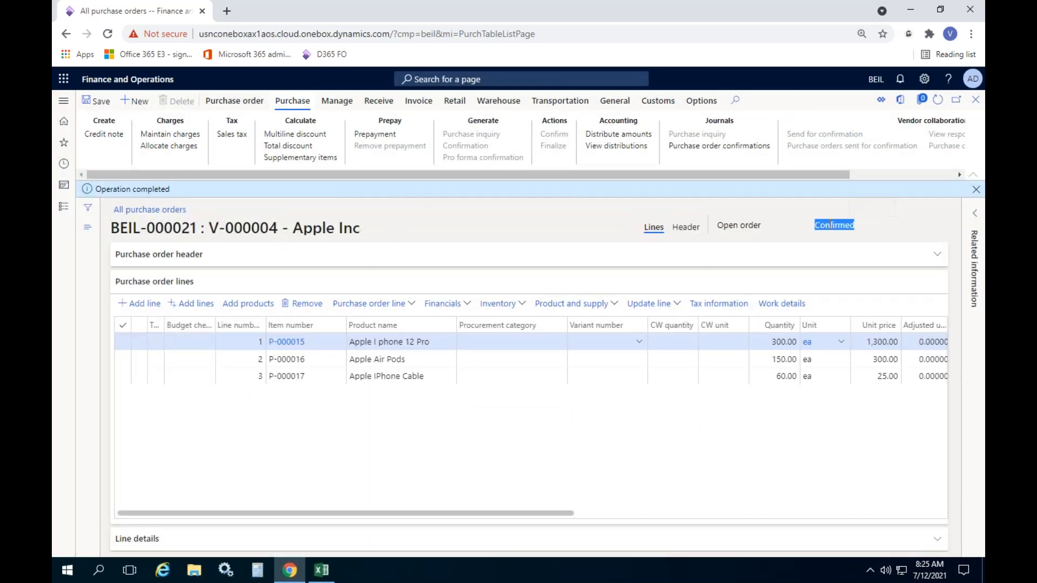
left_click(976, 189)
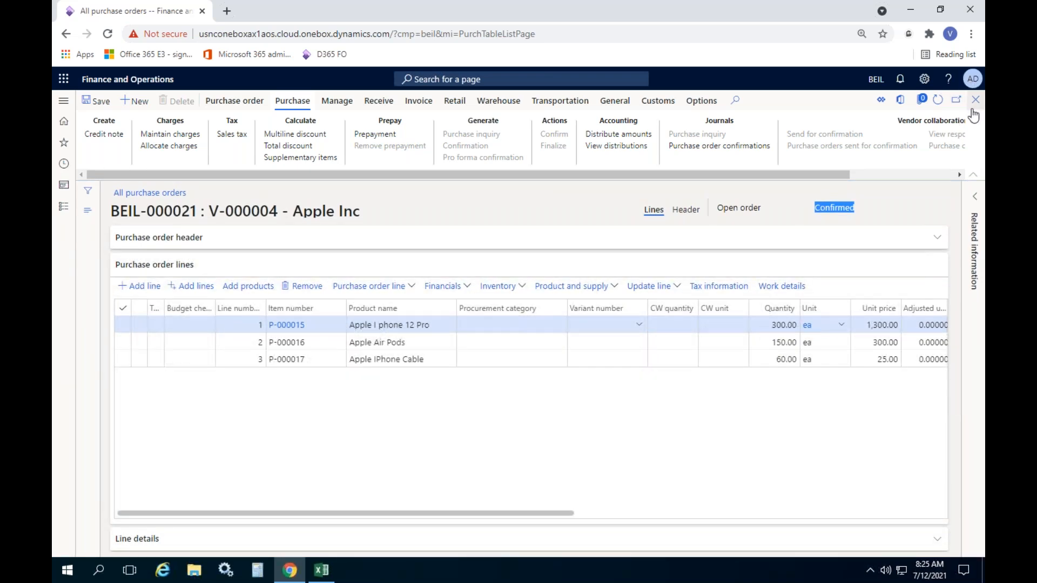
left_click(975, 100)
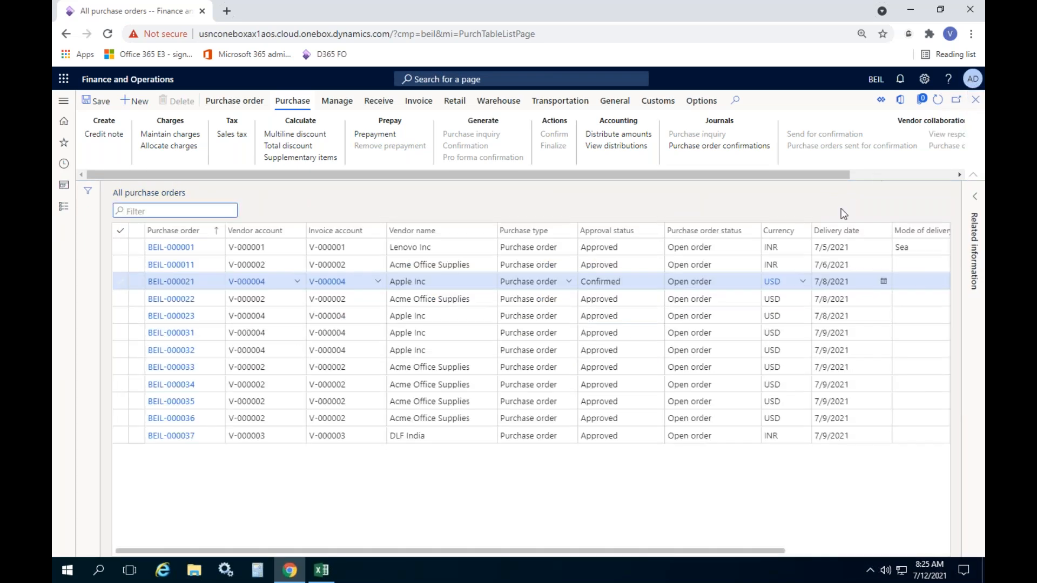
left_click(621, 283)
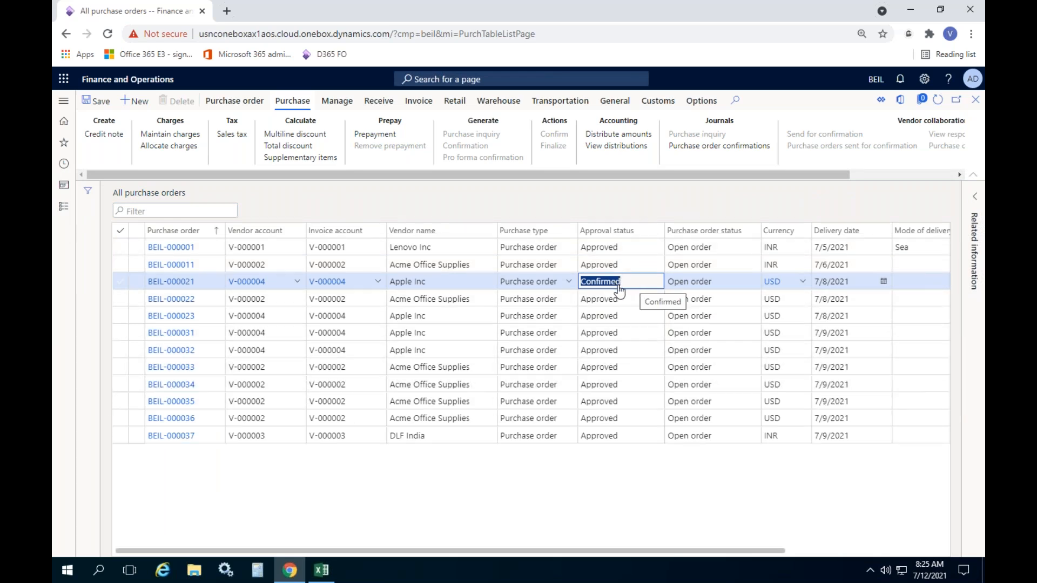
Step: Reopen the Apple Inc order from the list and show its purchase order confirmations journal
left_click(171, 282)
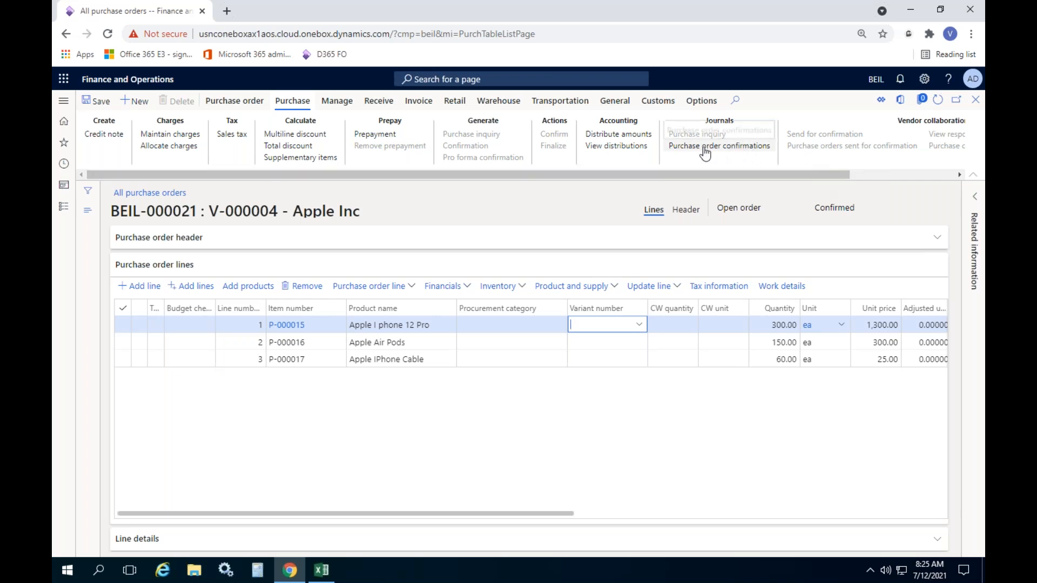
left_click_drag(708, 120, 740, 124)
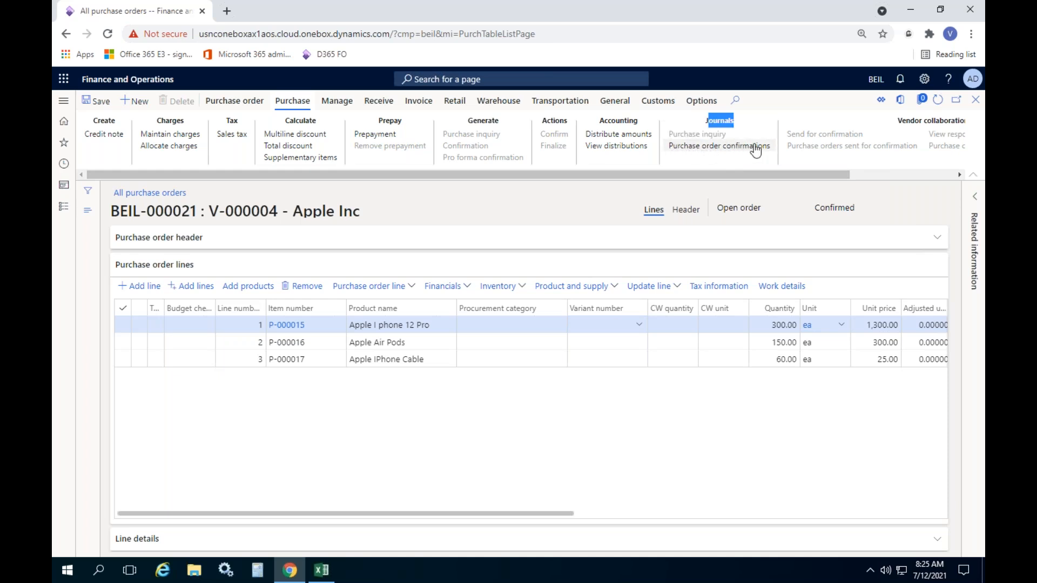
left_click(717, 147)
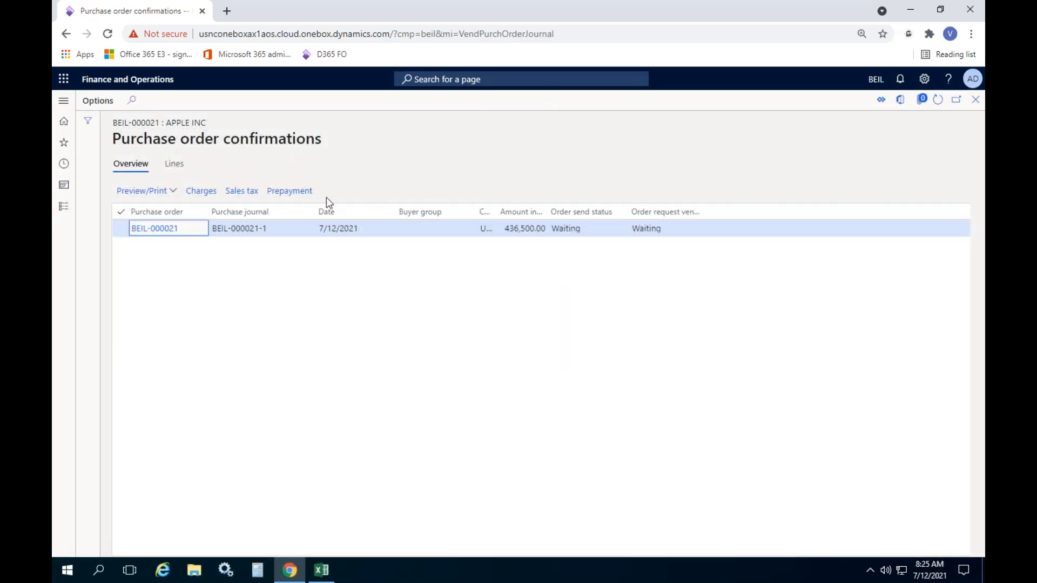
Step: Open the original preview of the Apple Inc order confirmation and review its header details and item lines
left_click(162, 193)
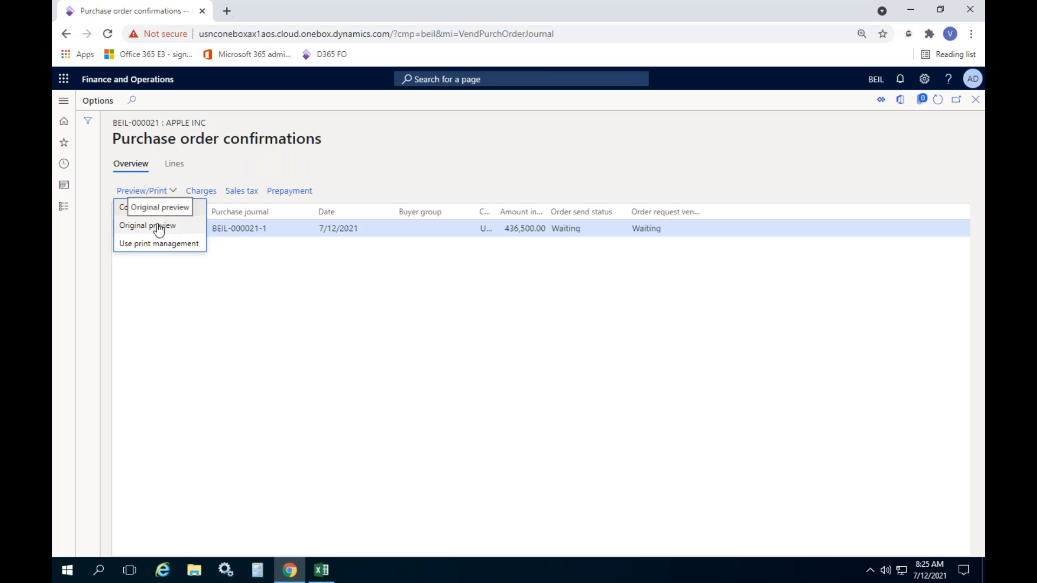
left_click(144, 225)
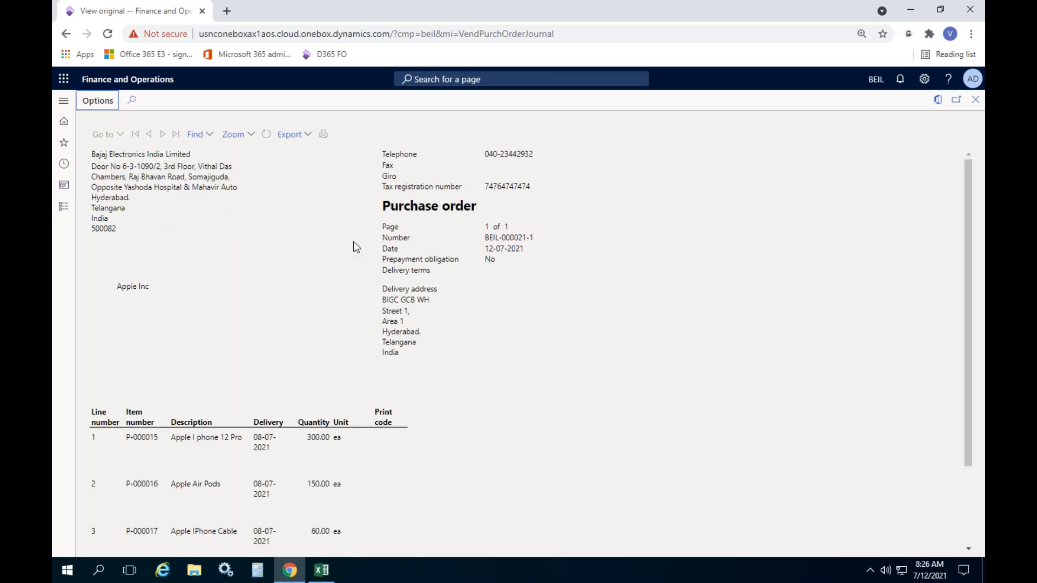
scroll(326, 313, "down", 2)
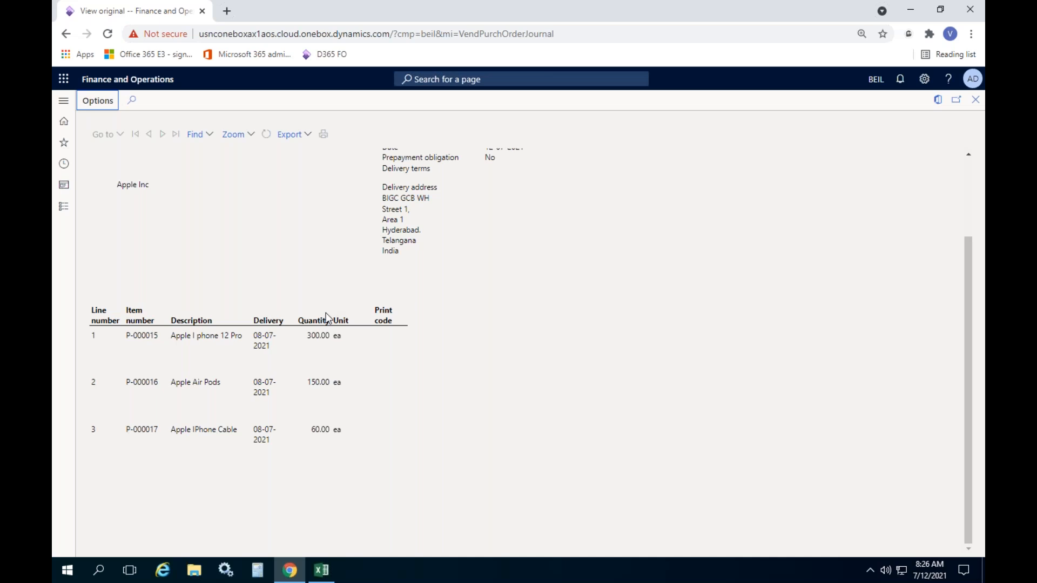
scroll(326, 313, "up", 2)
scroll(326, 313, "down", 2)
scroll(326, 313, "up", 2)
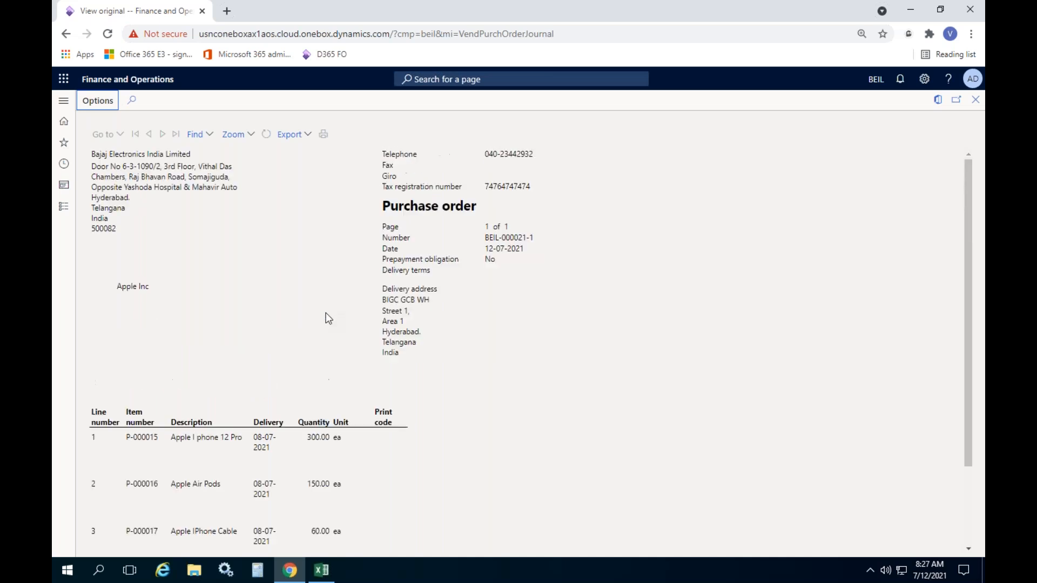
scroll(325, 313, "down", 2)
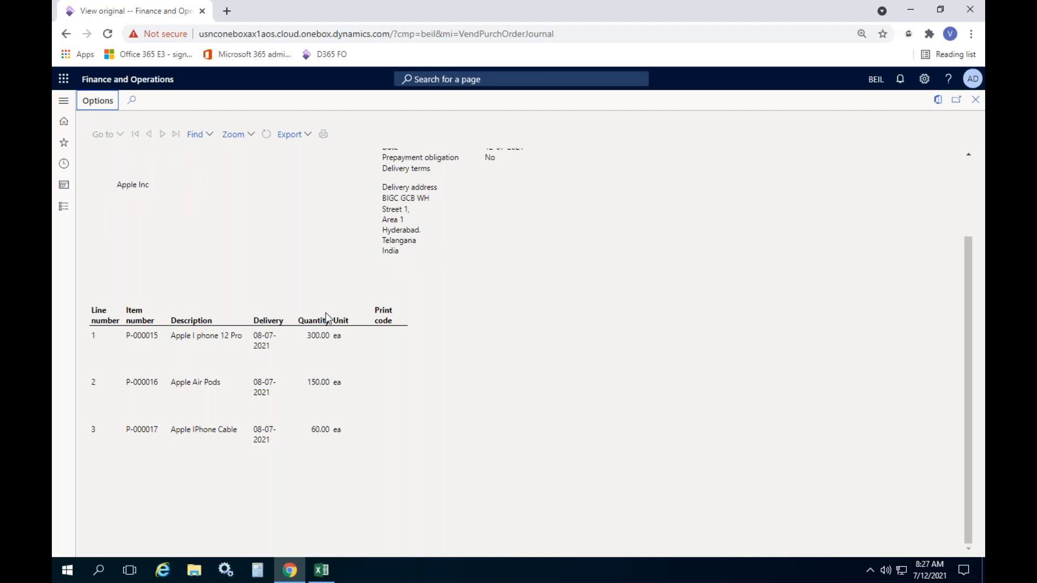
scroll(326, 316, "up", 2)
scroll(298, 296, "down", 2)
scroll(299, 296, "up", 2)
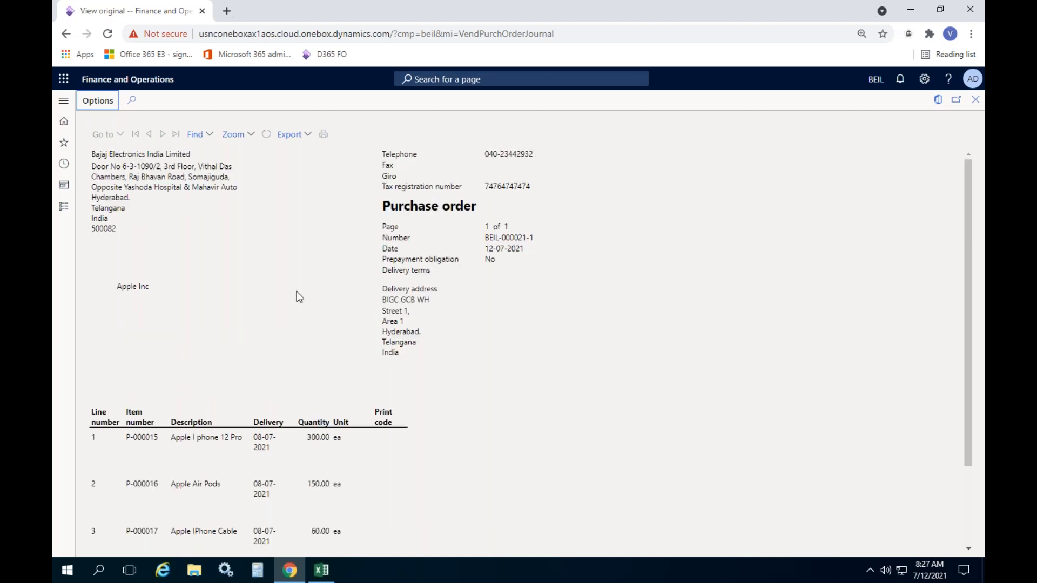
Step: Check the company address and the delivery address on the previewed purchase order
triple_click(150, 178)
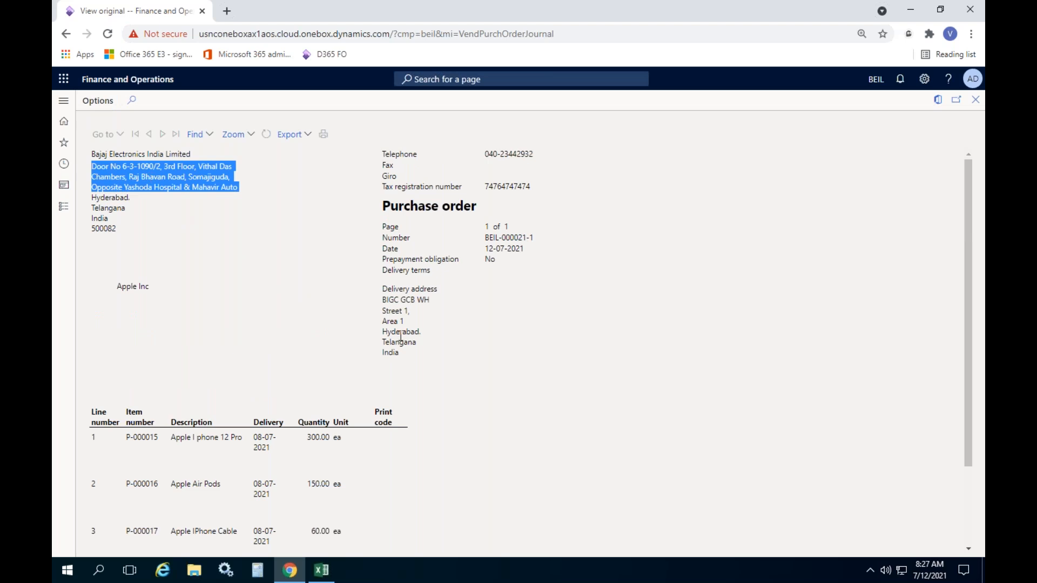
left_click_drag(387, 319, 424, 353)
scroll(478, 368, "down", 2)
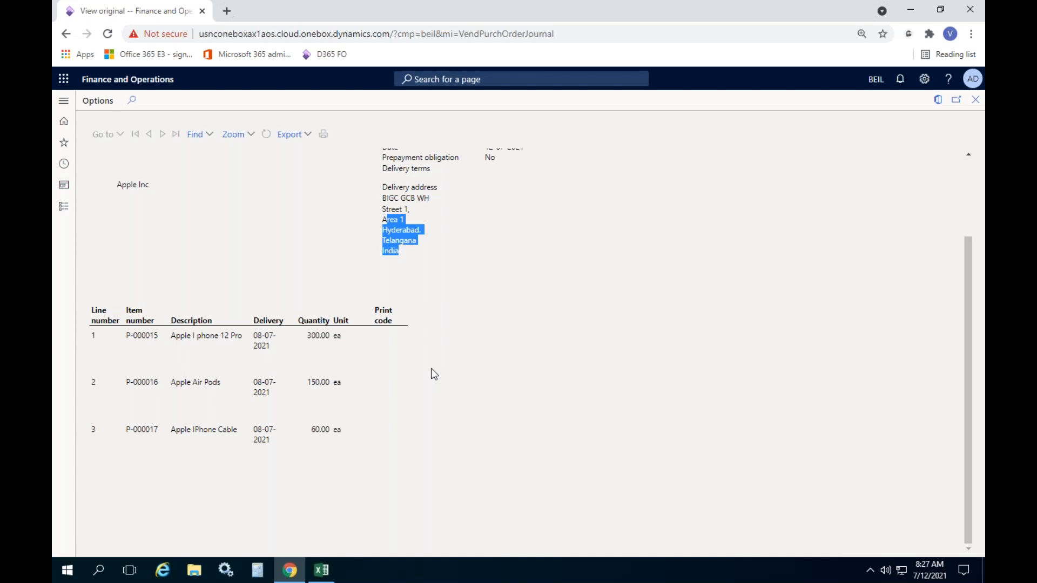
scroll(431, 369, "up", 2)
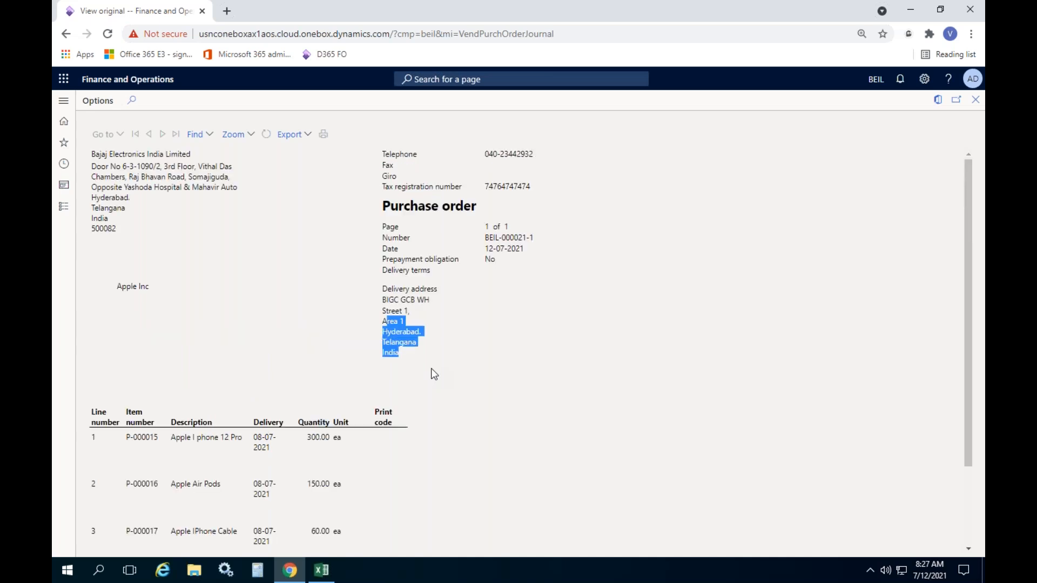
left_click(468, 349)
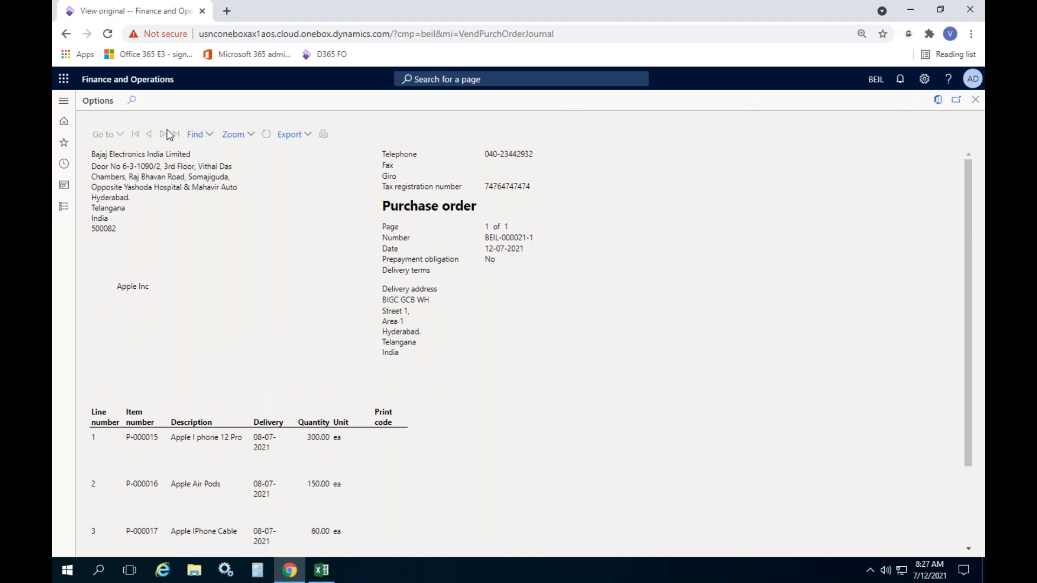
Step: Export the previewed purchase order as PDF, and review the downloaded file before closing it
left_click(292, 135)
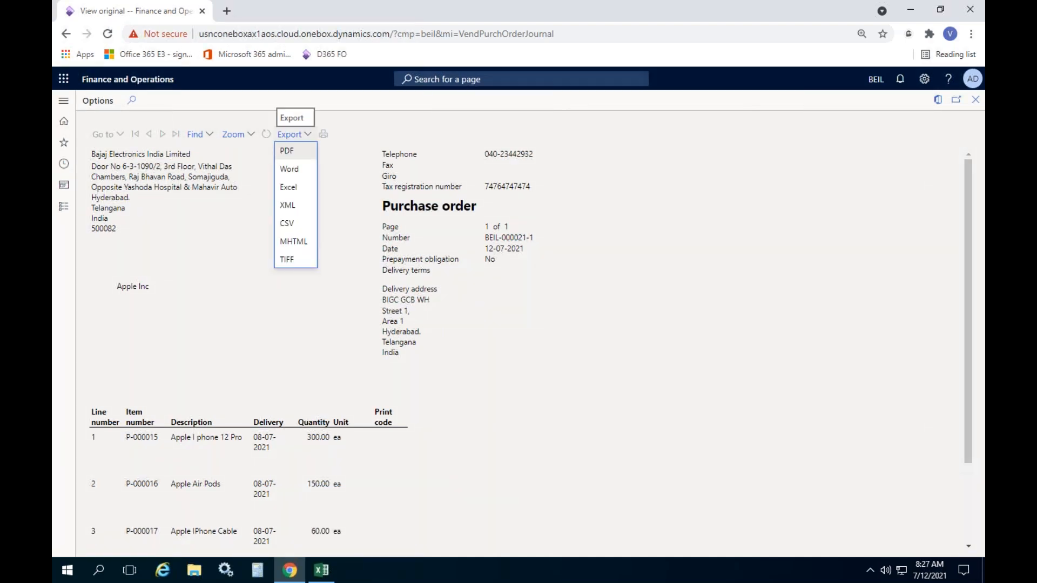
left_click(299, 152)
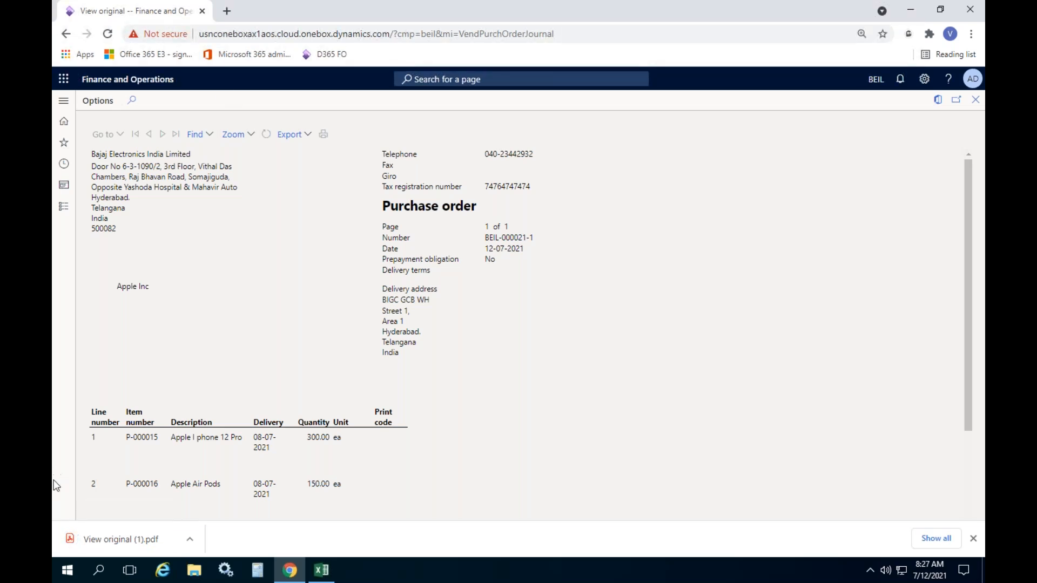
left_click(137, 539)
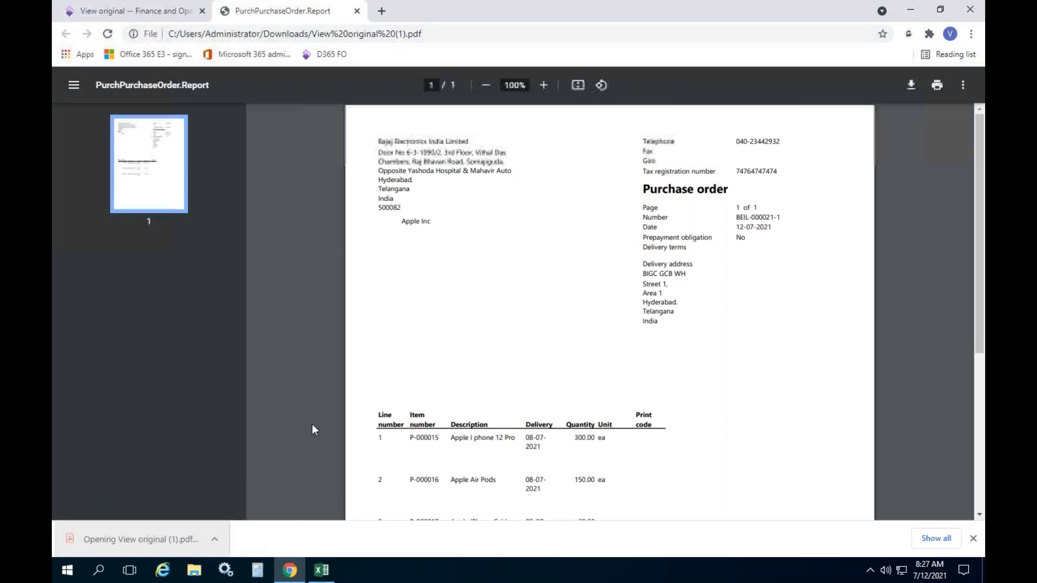
scroll(377, 337, "down", 2)
scroll(376, 339, "down", 3)
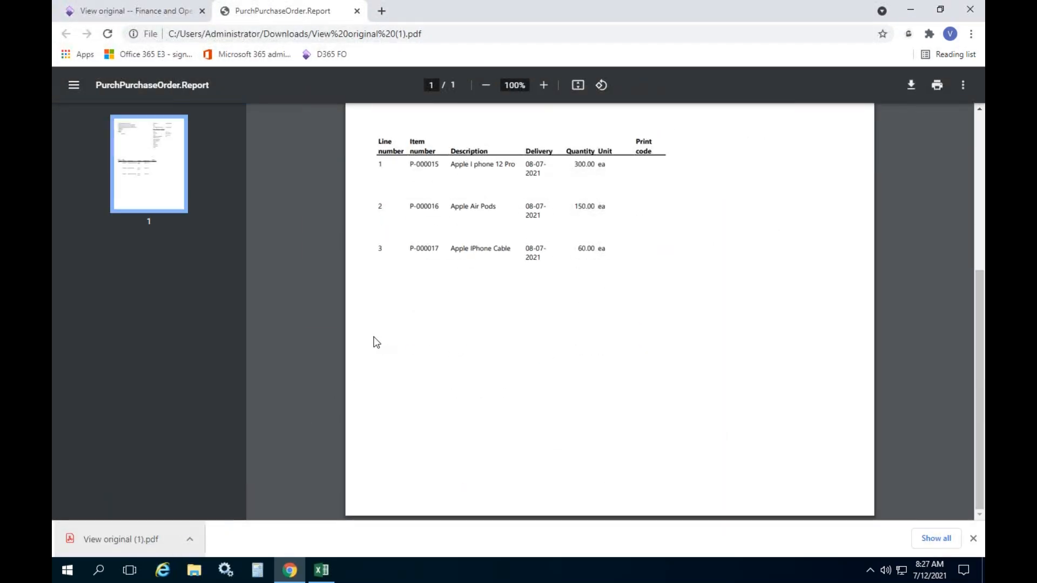
scroll(375, 340, "up", 5)
left_click(356, 11)
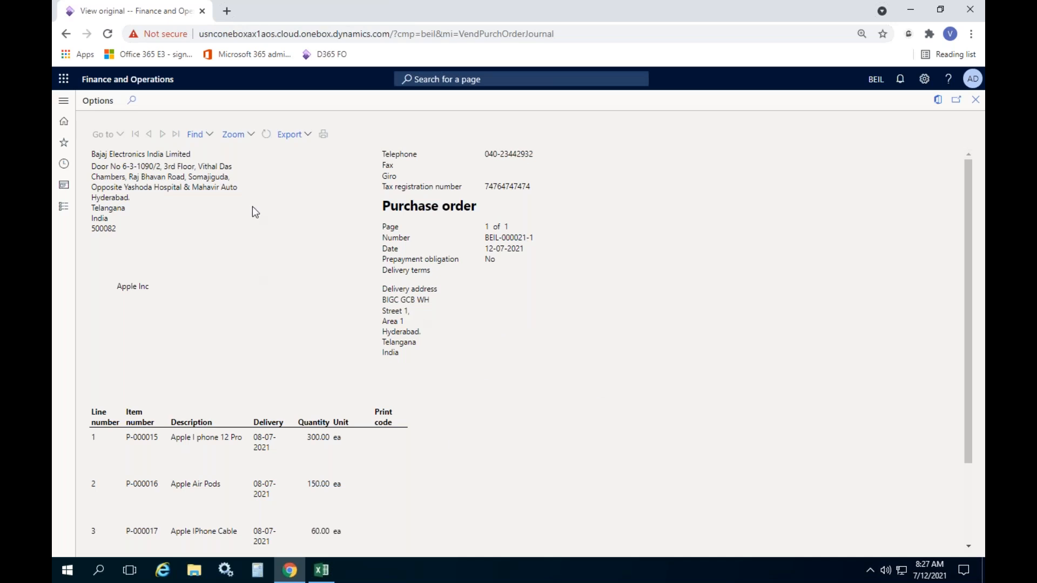
Step: Check the available export formats, and close the preview and the confirmations journal to return to the Apple Inc order
left_click(307, 134)
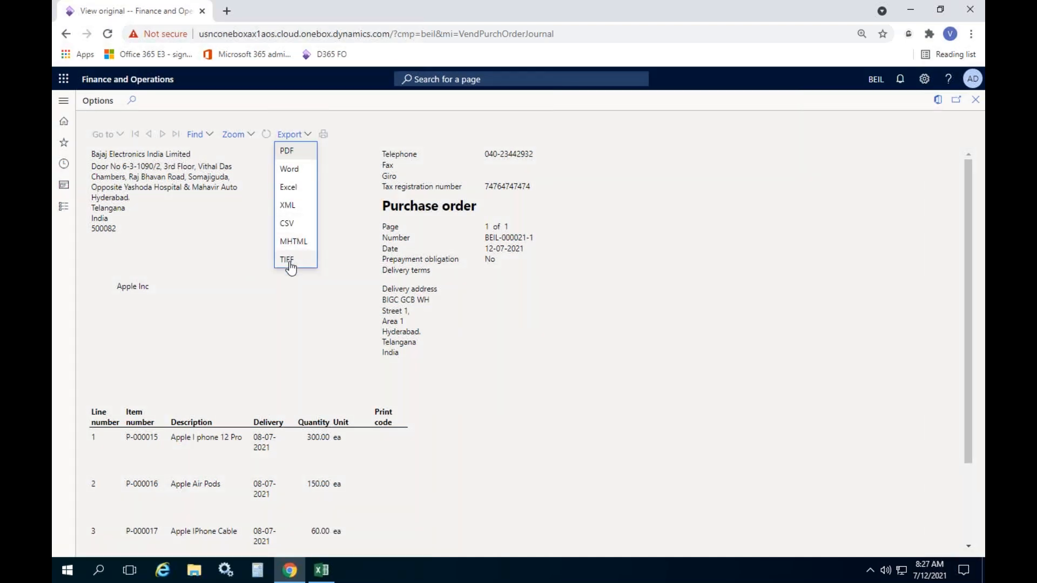
left_click(979, 107)
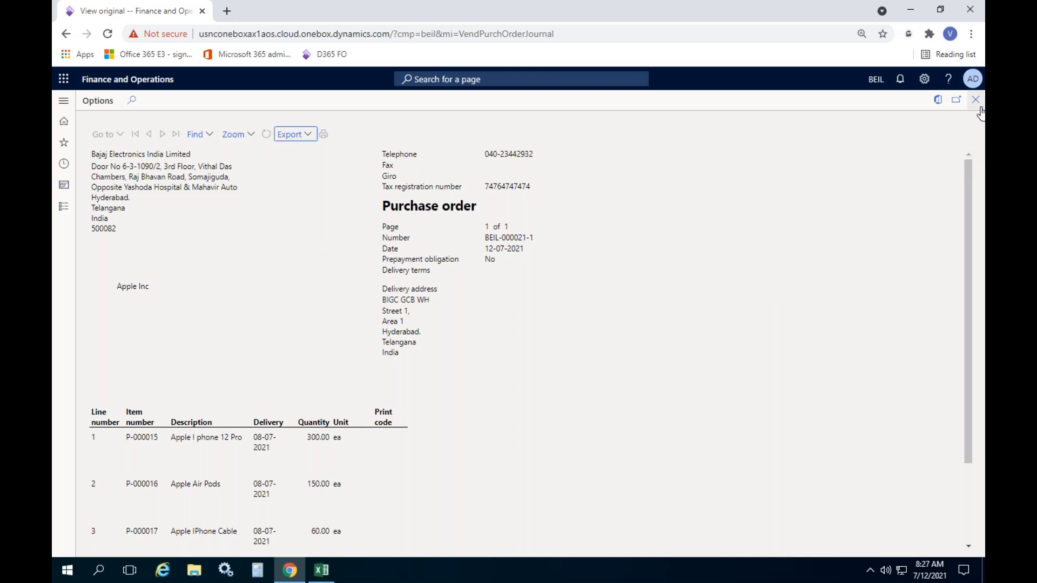
left_click(976, 100)
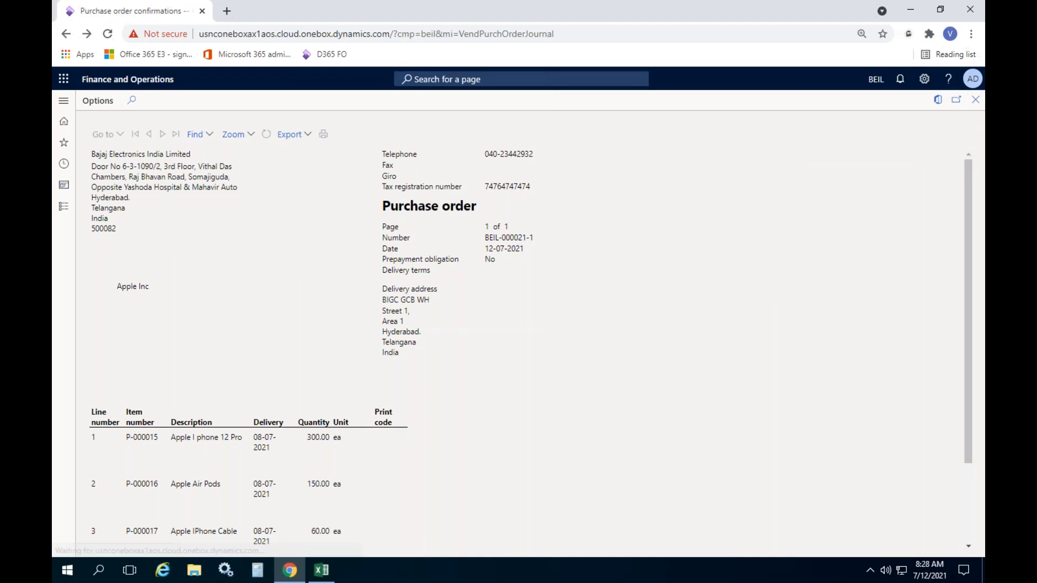
left_click(976, 100)
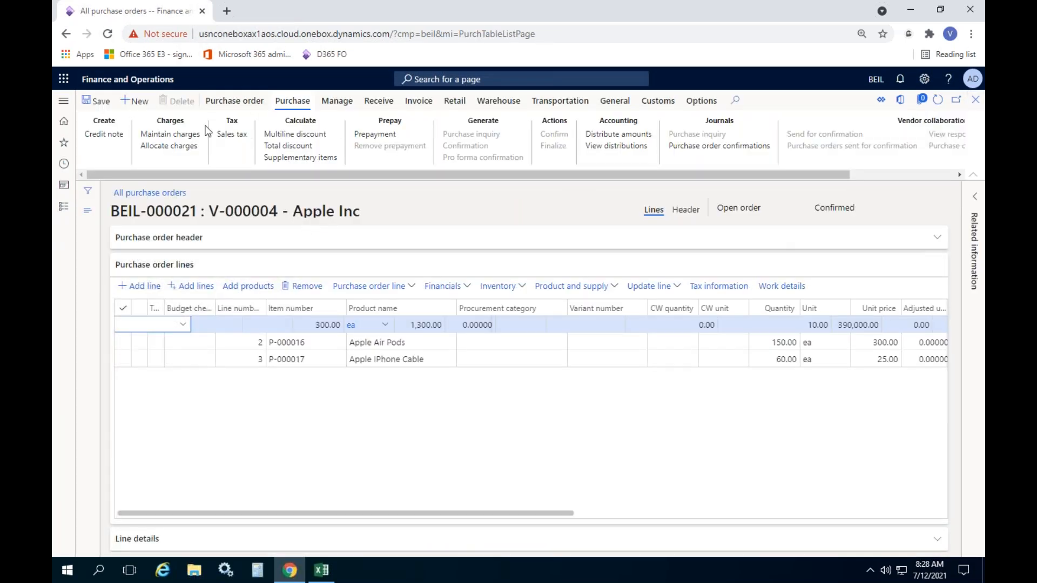
Step: Check the Apple Inc order's document and approval statuses against the availability of the Request change and Cancel commands
left_click(238, 107)
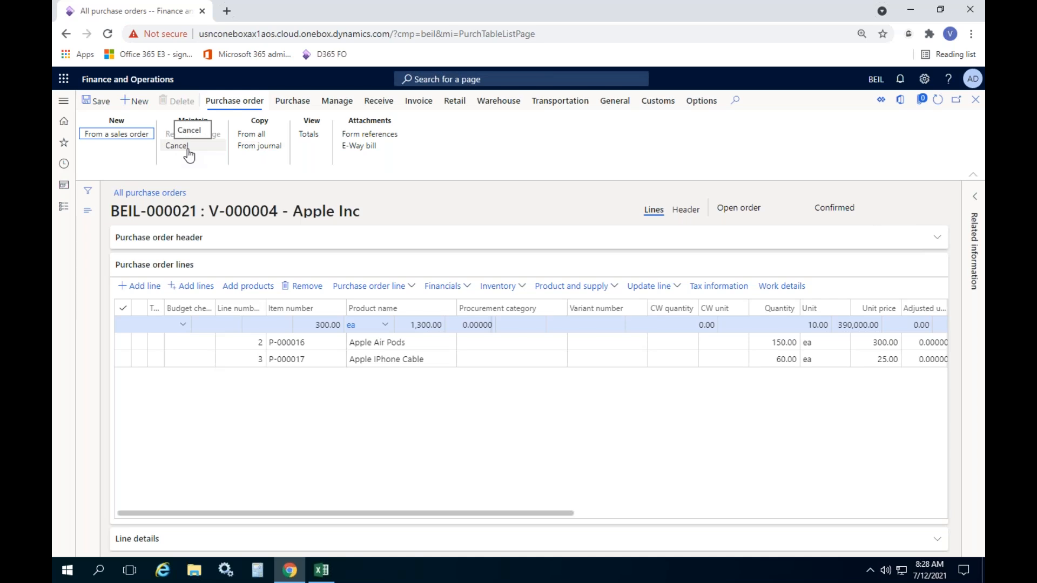
double_click(840, 208)
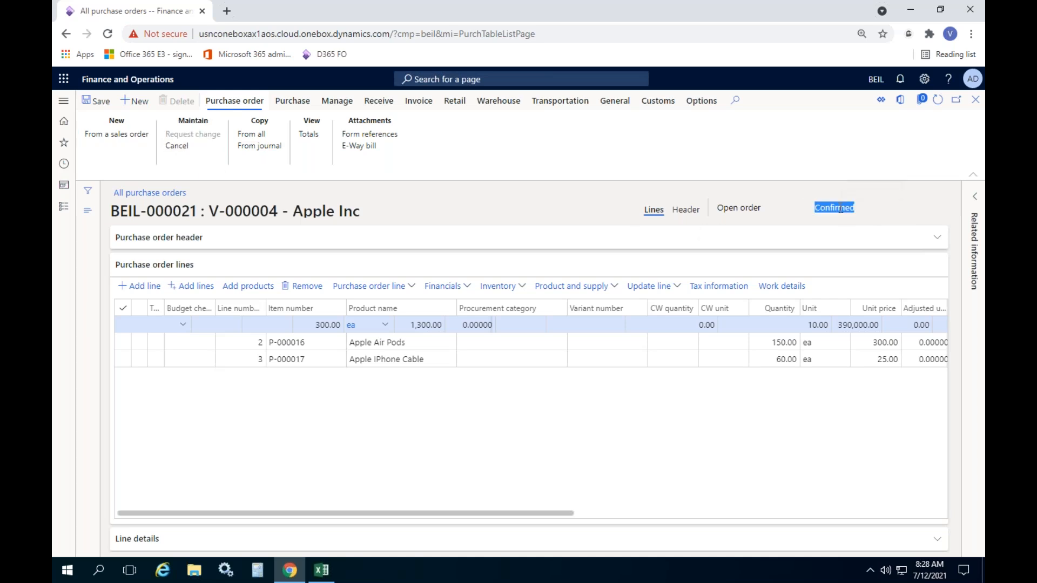
left_click(518, 167)
double_click(841, 207)
left_click_drag(378, 513, 285, 516)
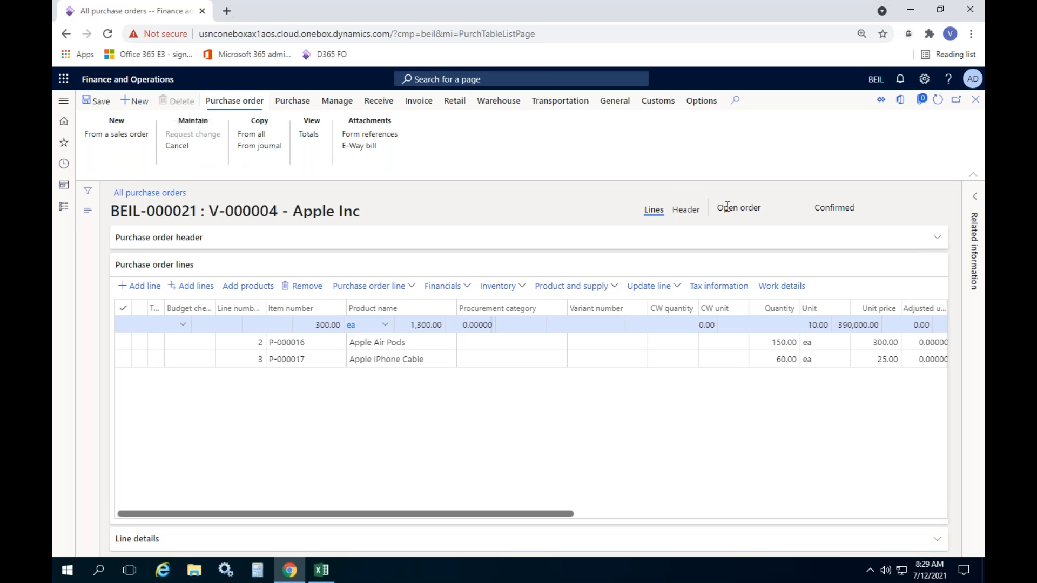
left_click_drag(717, 208, 759, 207)
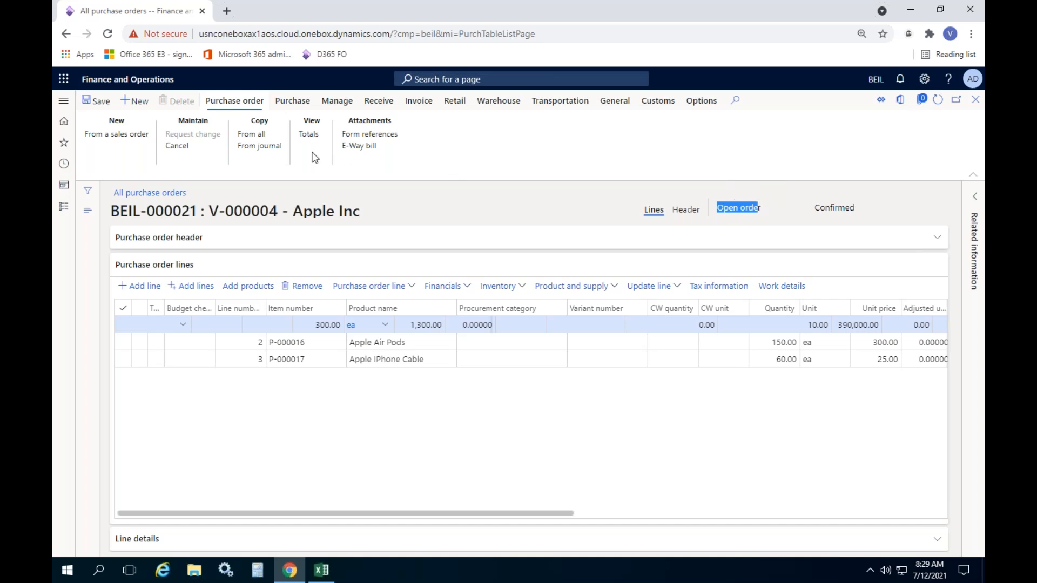
Step: Cancel the quantity not yet arrived, registered or received on the Apple Inc purchase order
left_click(177, 145)
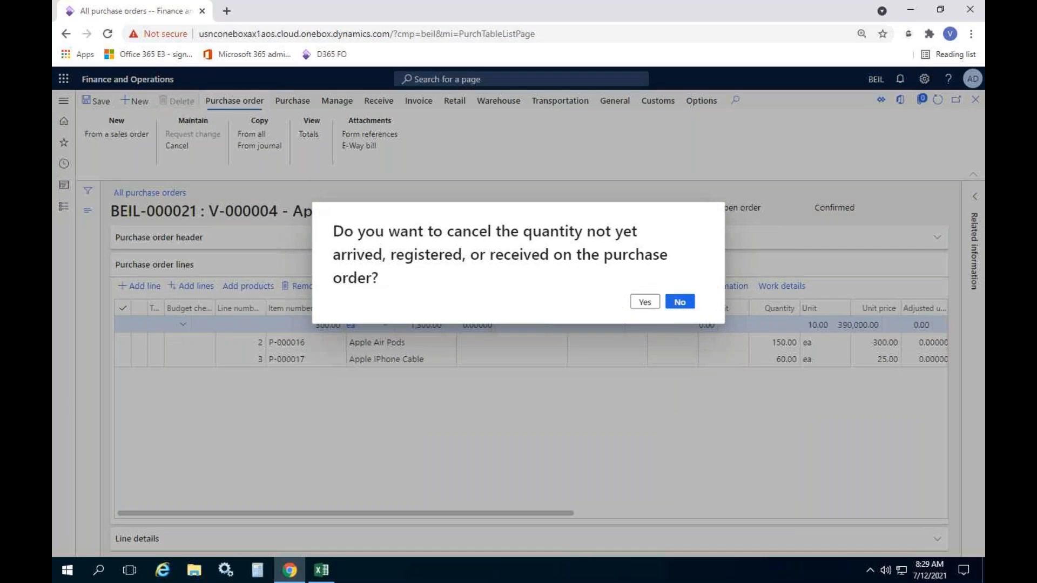
left_click(645, 301)
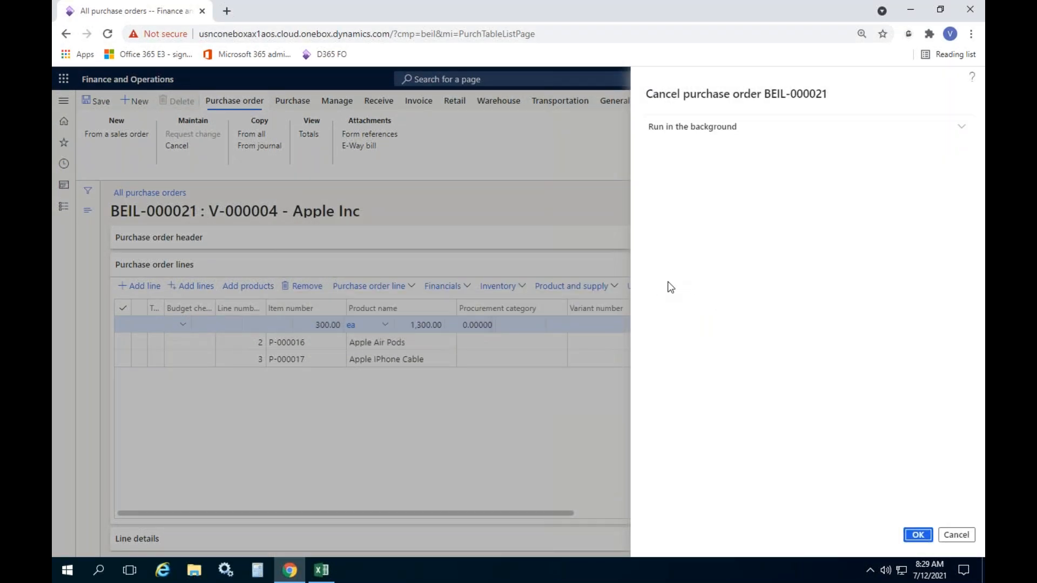
left_click(917, 534)
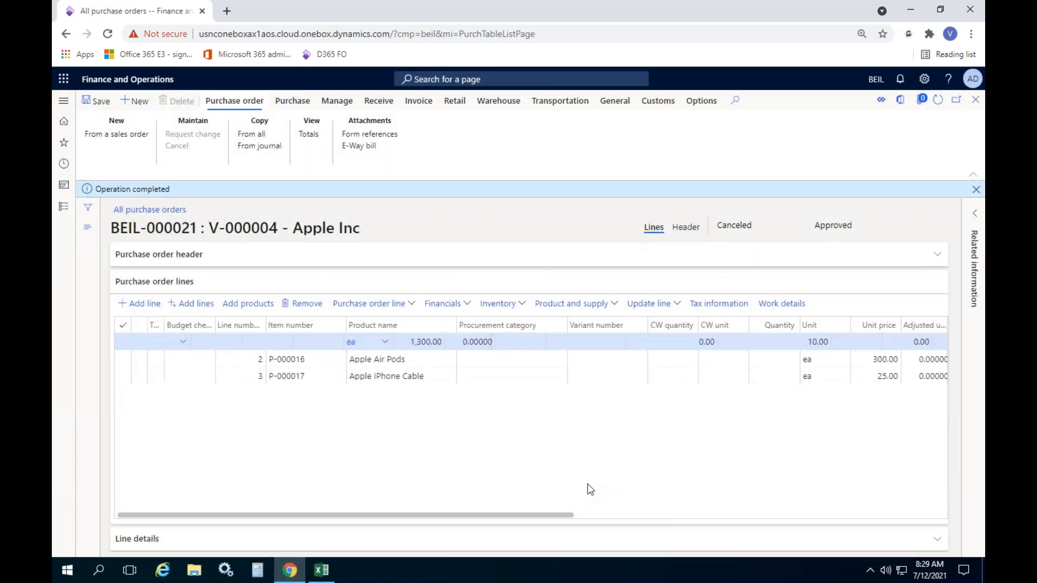
left_click(976, 189)
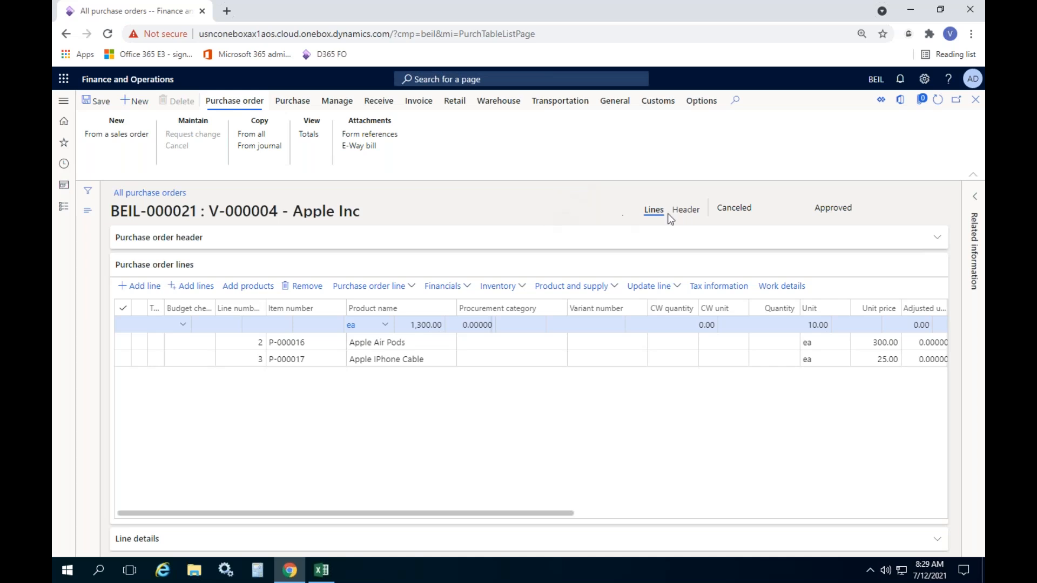
Step: Check the canceled Apple Inc order's status and confirm the purchase order again
double_click(725, 210)
left_click(292, 101)
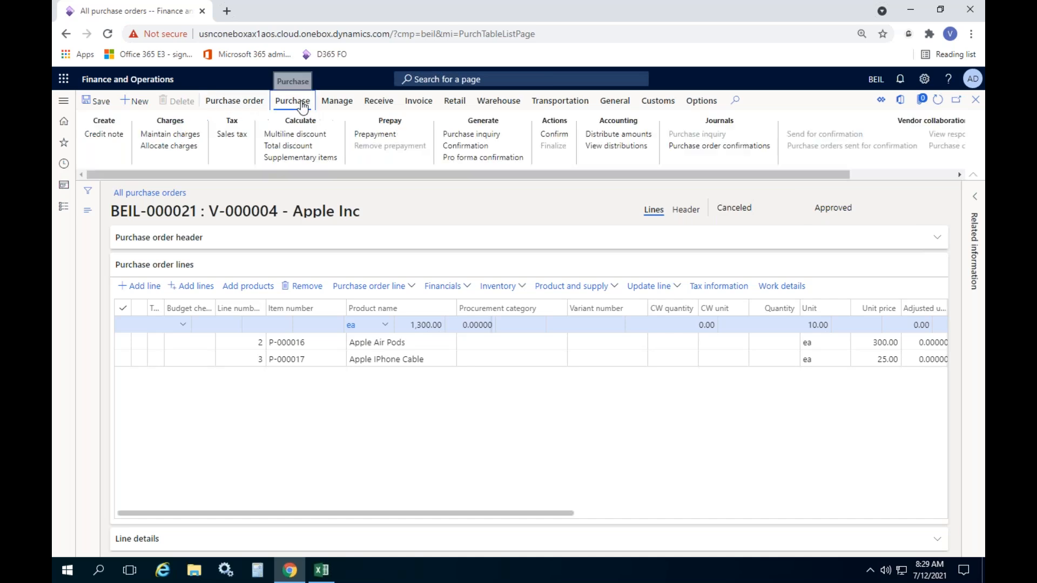
left_click(556, 135)
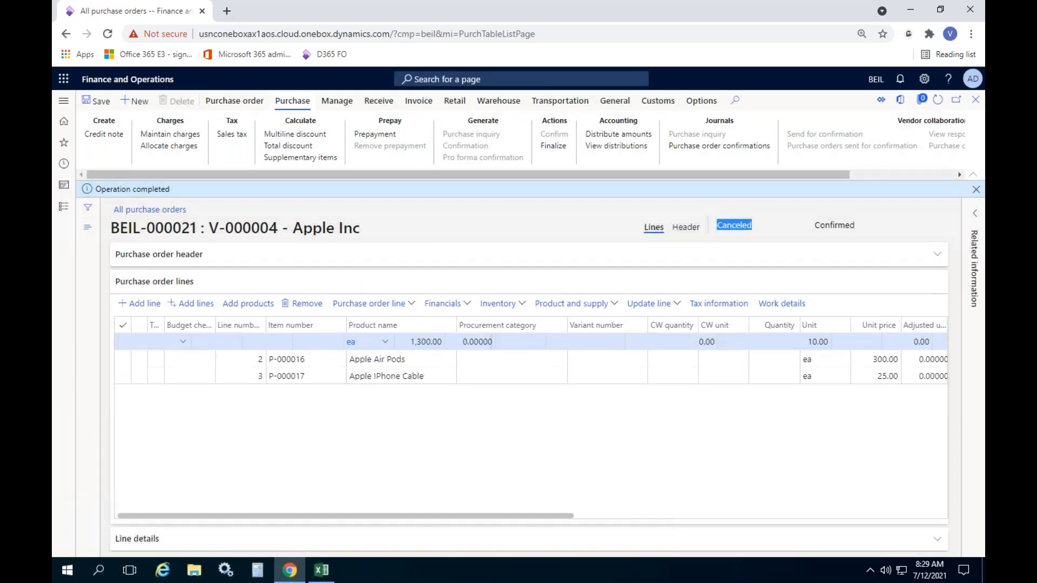
left_click(779, 218)
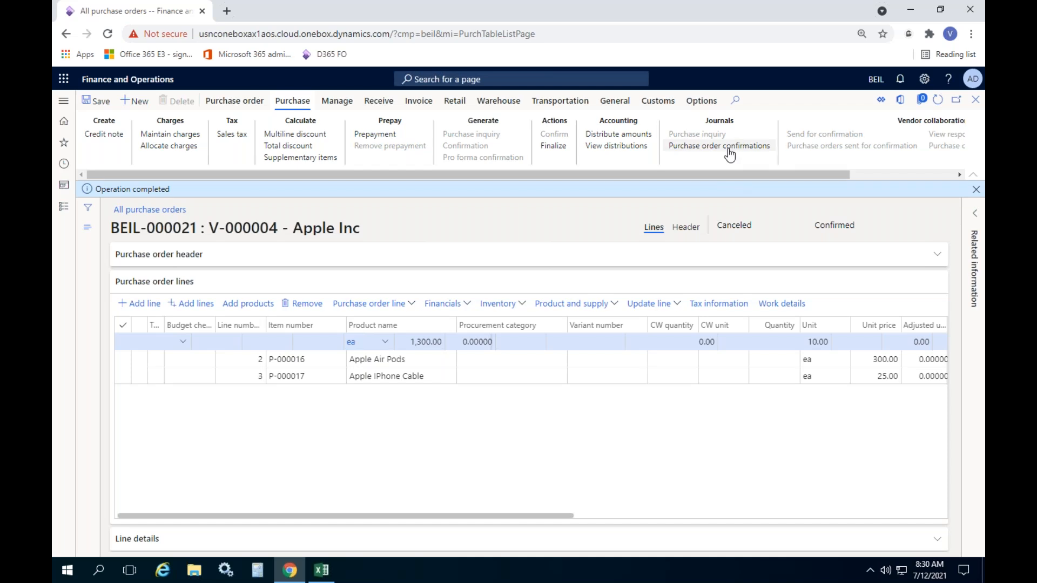
left_click(975, 189)
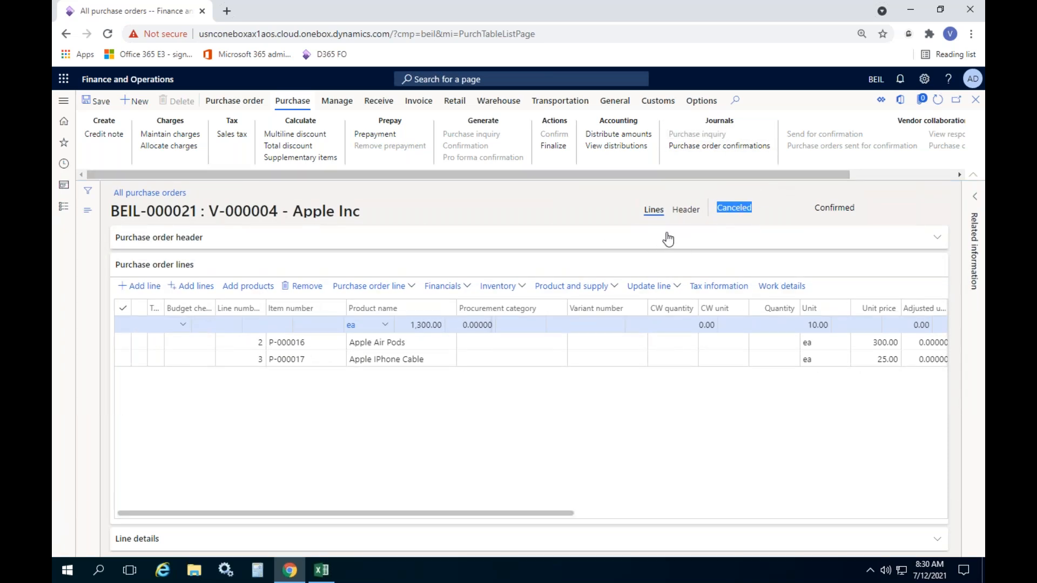
Step: Check the quantity on the Apple I phone 12 Pro line and the order's approval status
left_click_drag(431, 512, 261, 511)
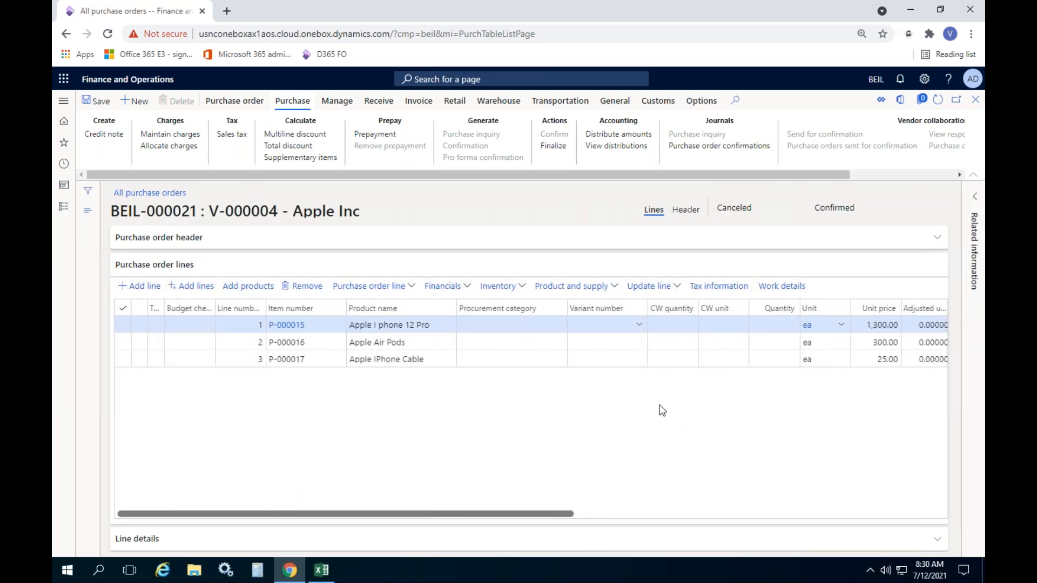
left_click(780, 326)
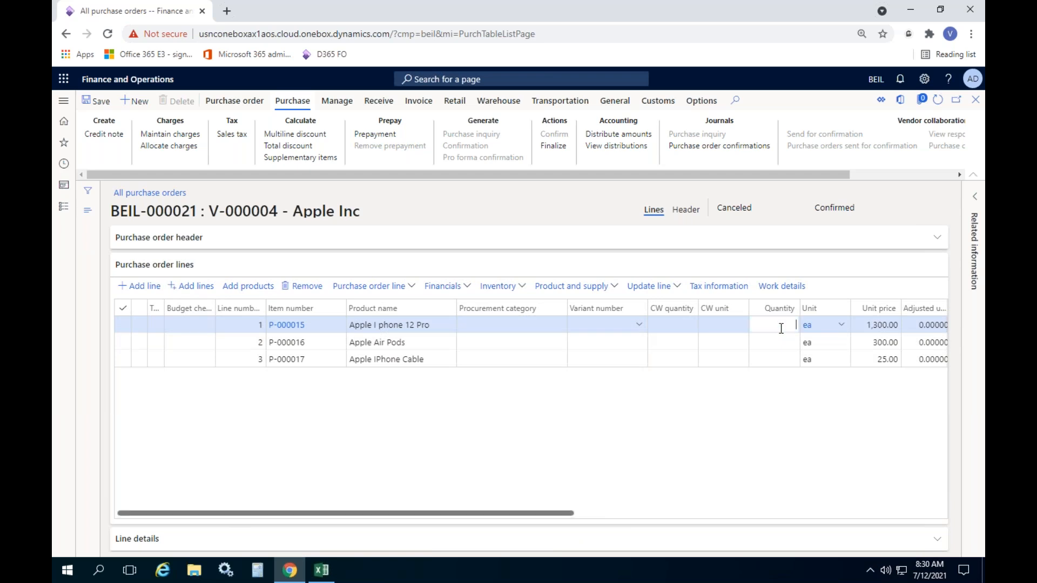
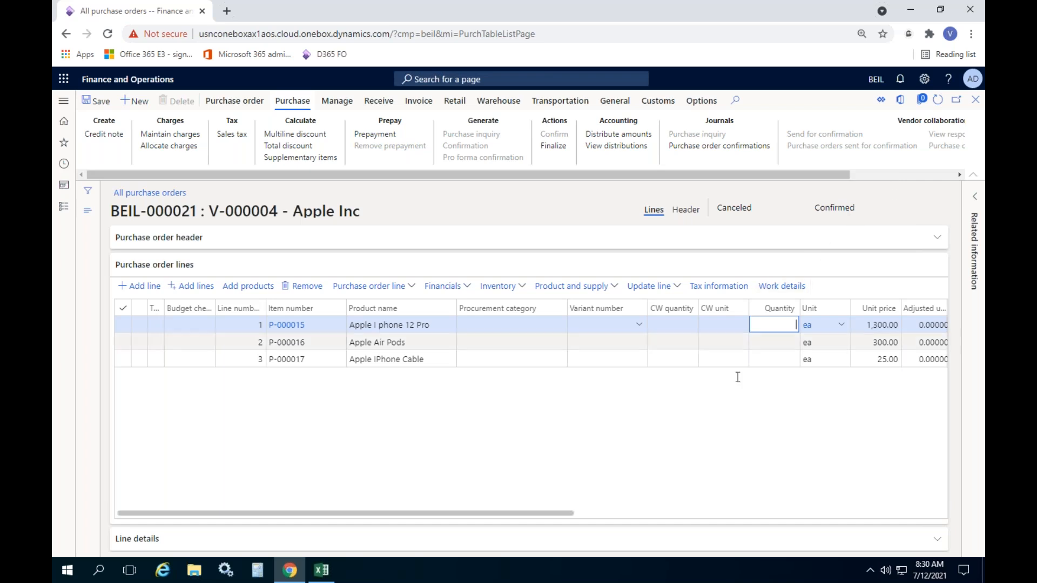
double_click(836, 206)
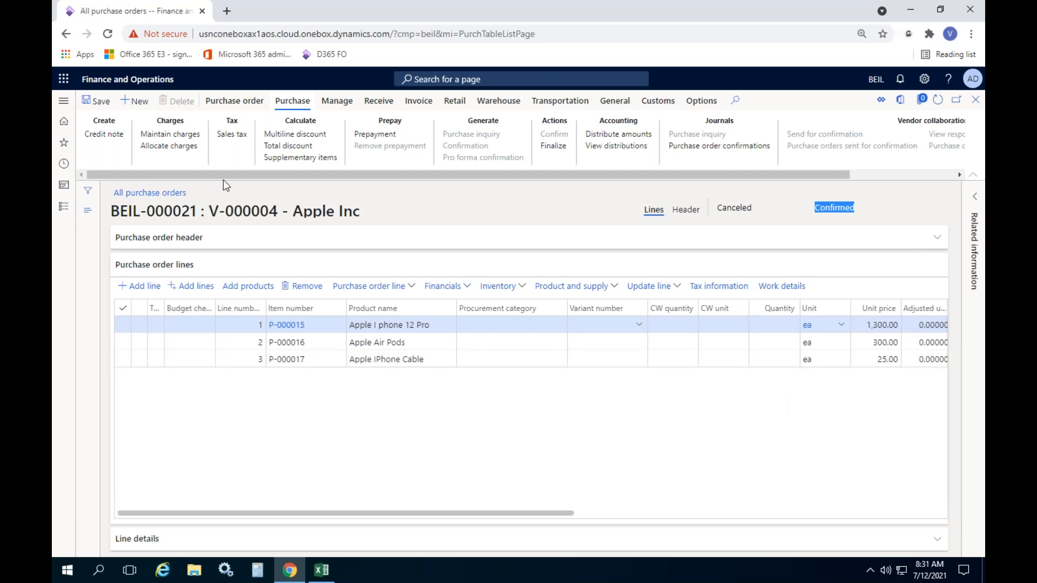
Step: Check whether Request change and Cancel are available on the canceled Apple Inc order, and check its approval status
left_click(233, 103)
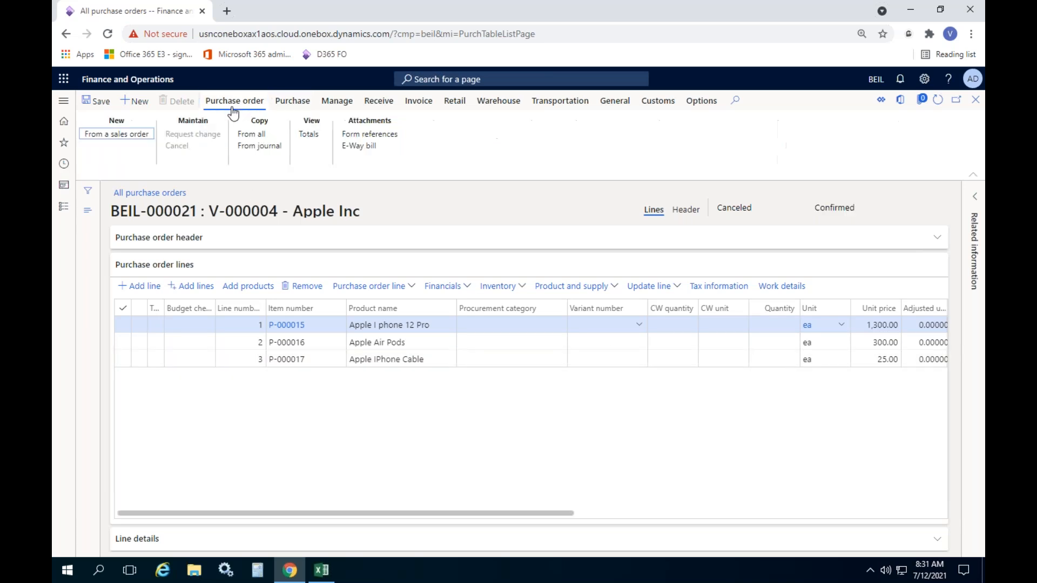
left_click(179, 136)
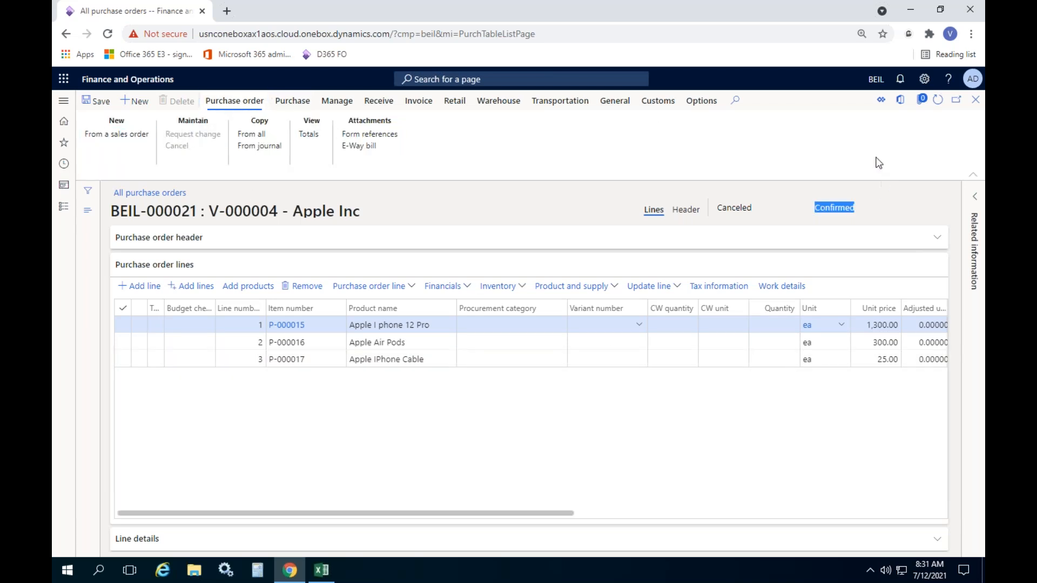
left_click(842, 206)
double_click(835, 208)
left_click(785, 207)
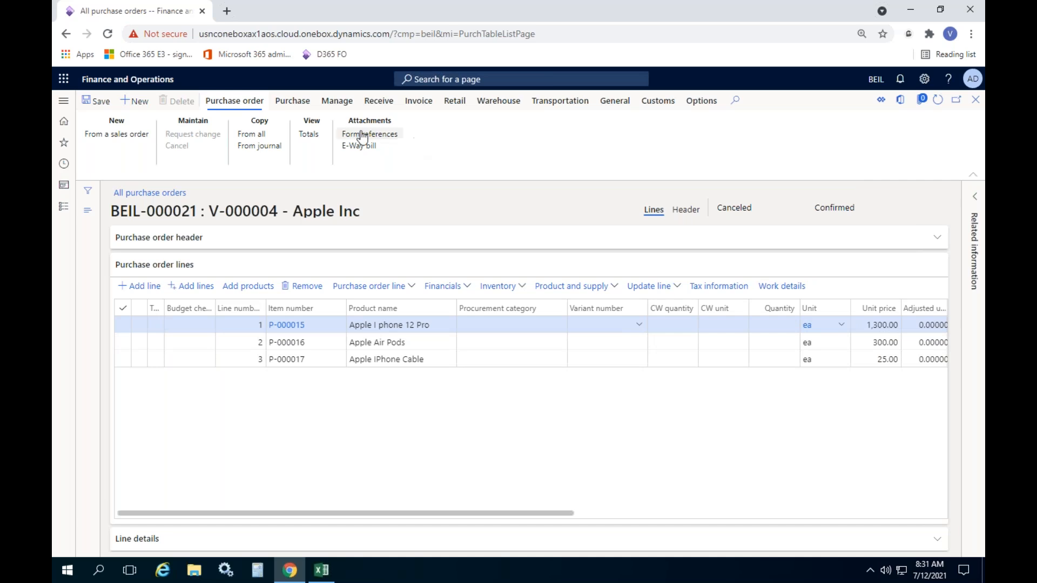
Step: Open the Apple Inc order's purchase order confirmations and review the first confirmation's quantities and prices by line
left_click(292, 101)
left_click(719, 146)
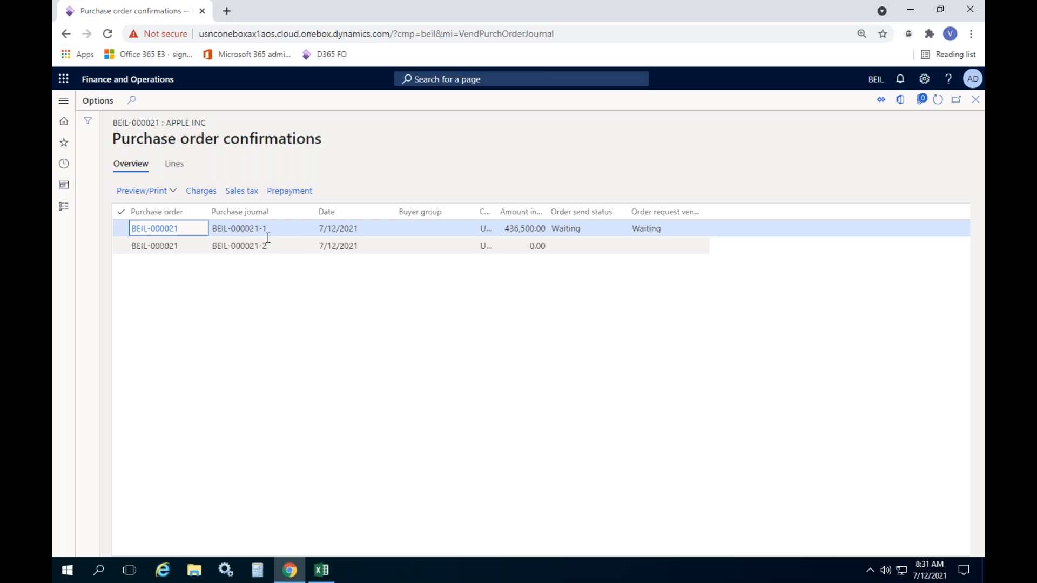
left_click(270, 229)
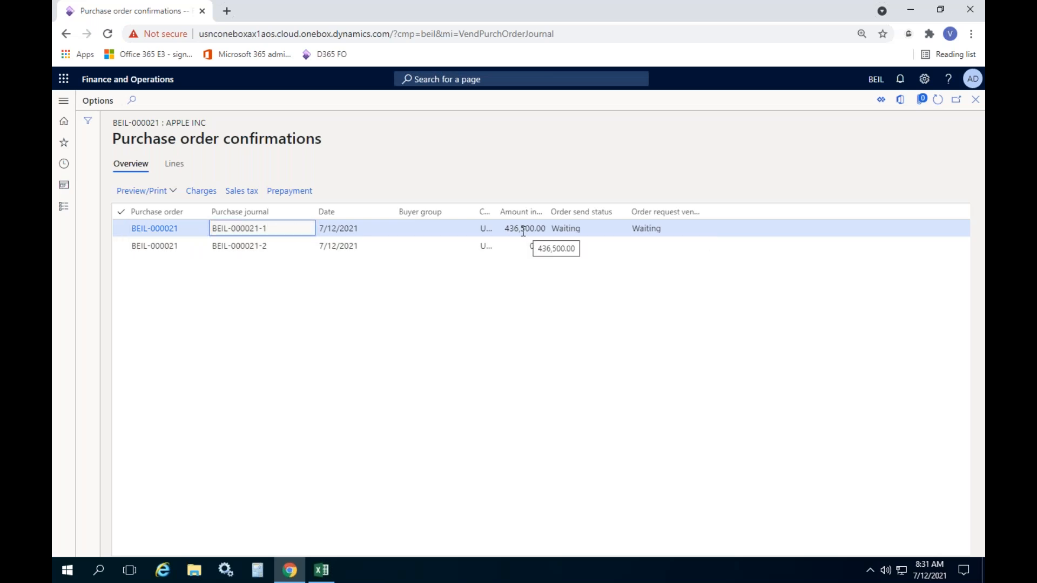
left_click(175, 167)
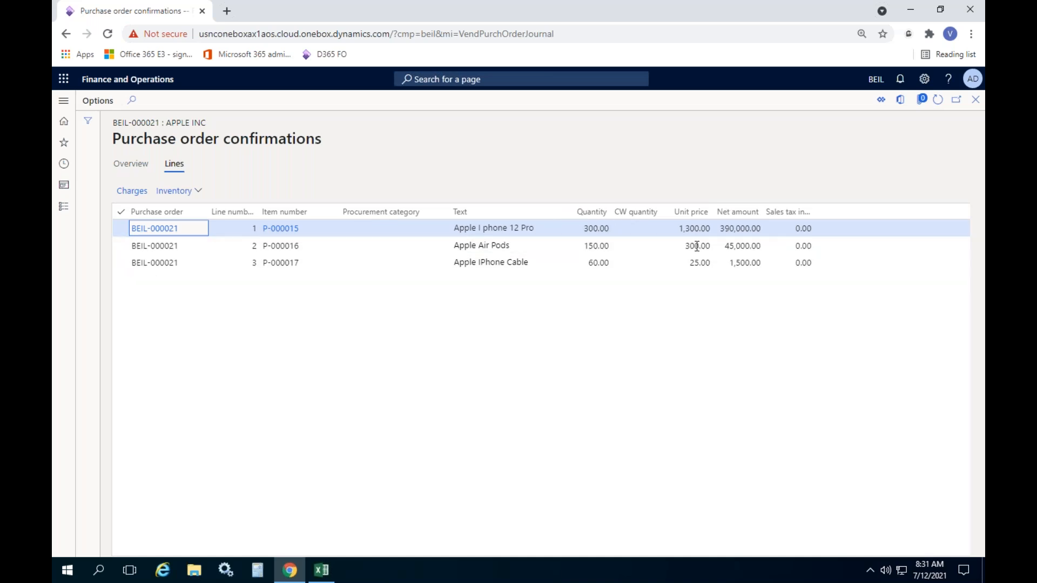
left_click(147, 165)
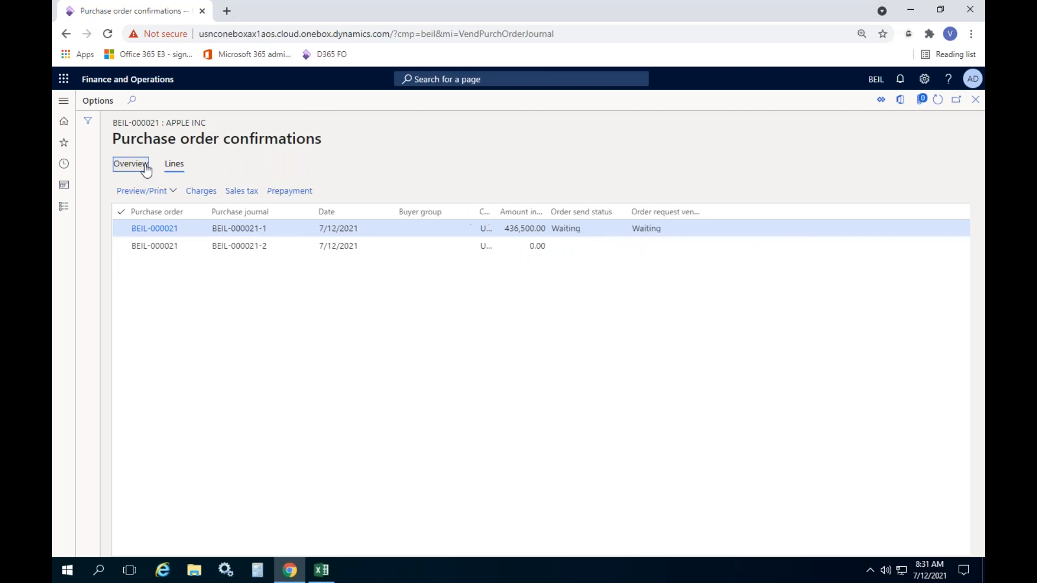
Step: Widen the Amount in transaction currency column in the confirmations overview to read the first confirmation's amount
left_click(518, 229)
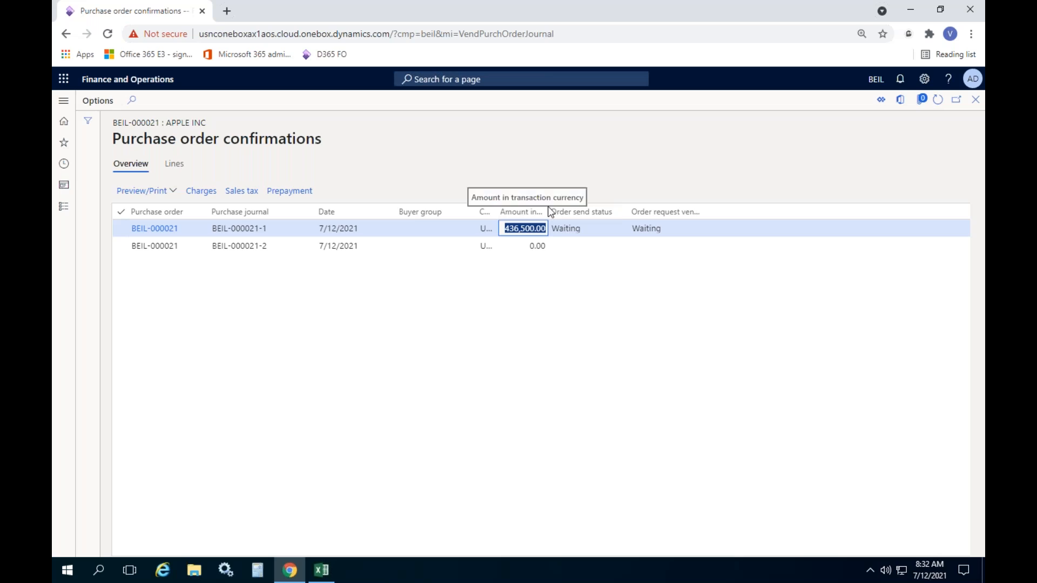
left_click_drag(549, 213, 606, 212)
left_click(576, 291)
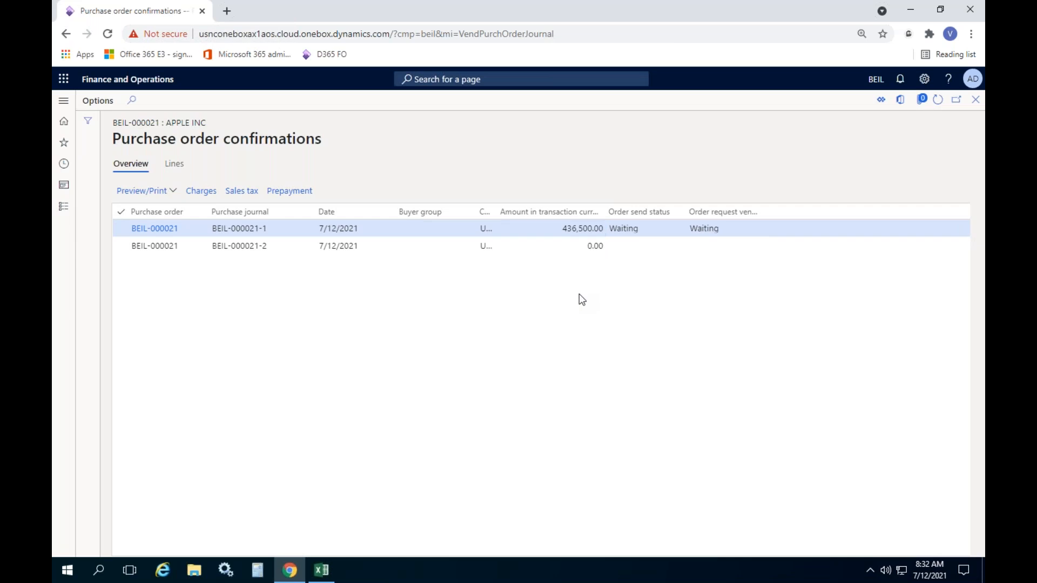
Step: Check the second confirmation's amount in transaction currency and its line quantities and net amounts
left_click(316, 247)
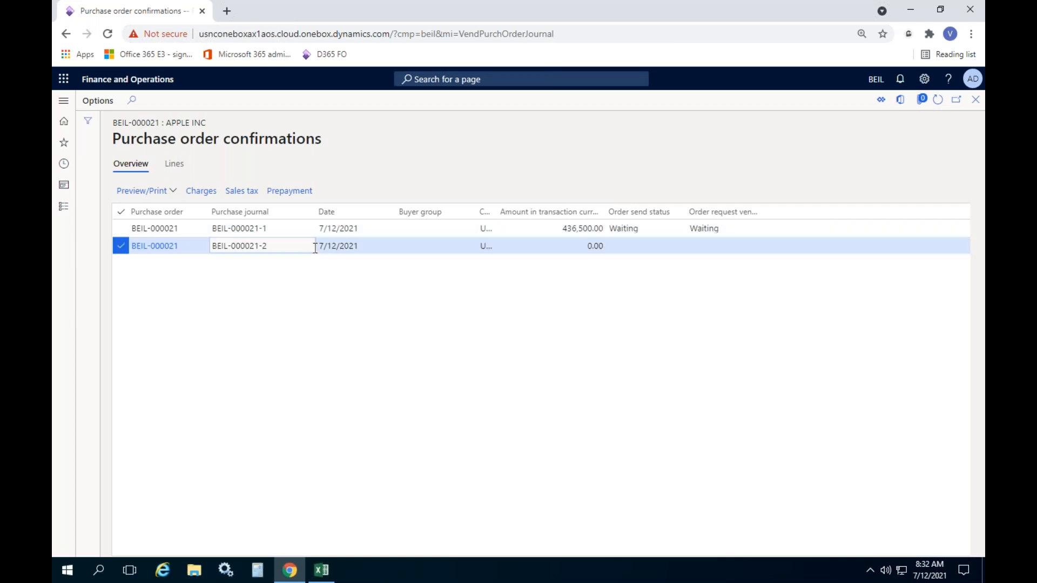
left_click(589, 247)
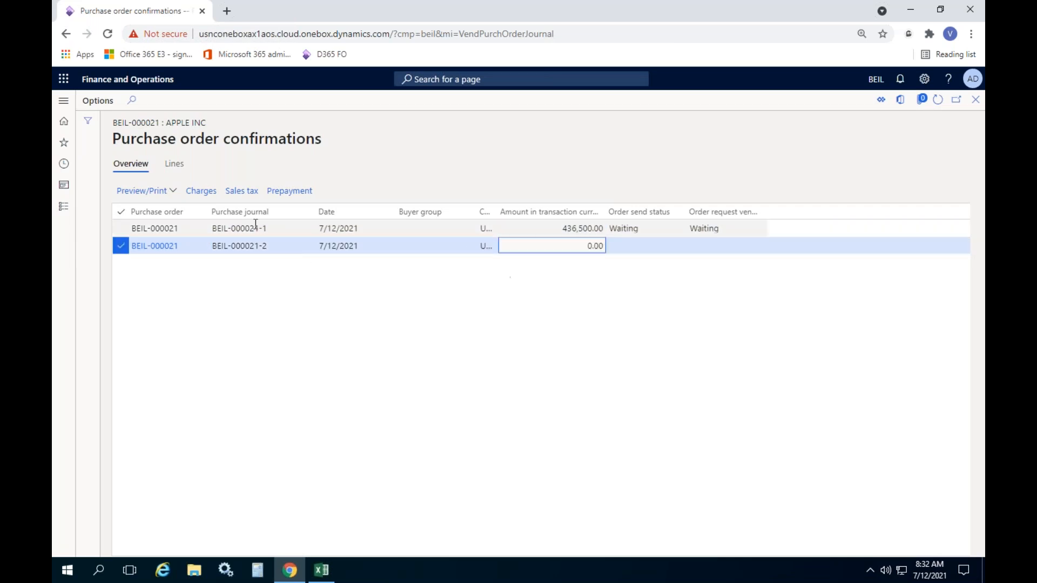
left_click(174, 165)
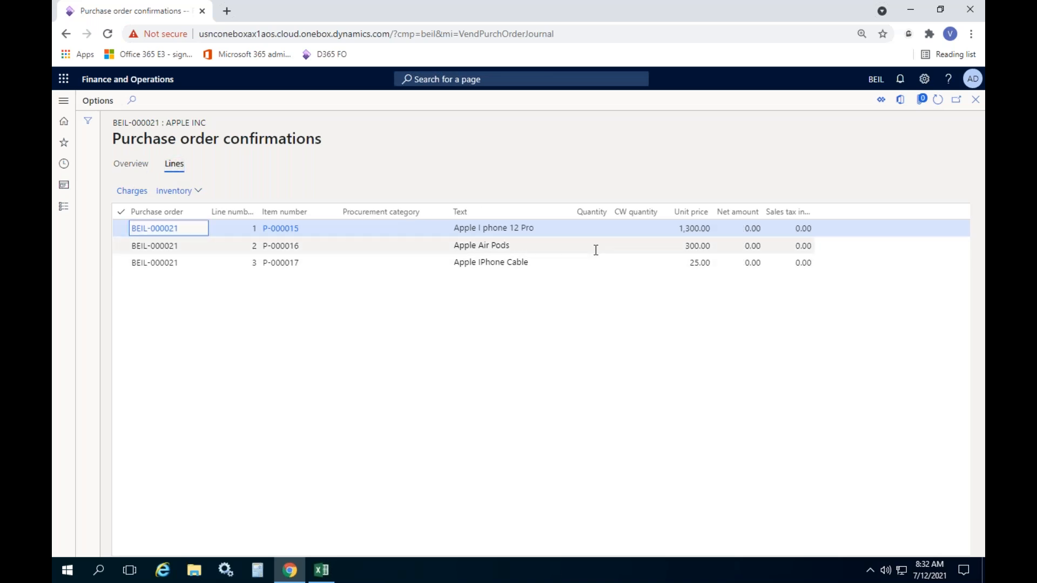
left_click(144, 166)
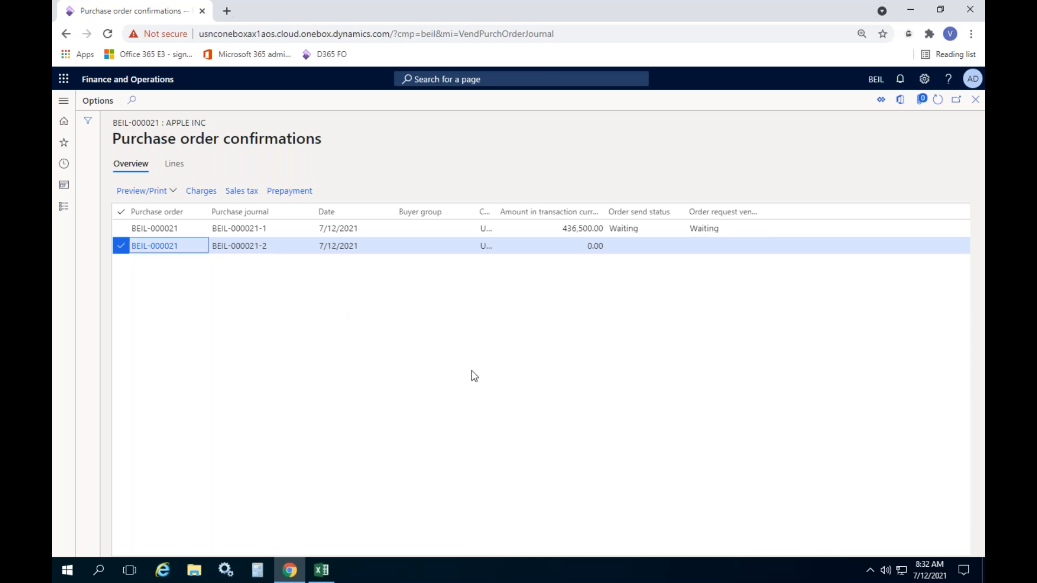
Step: Return from the confirmations to the Apple Inc order and check its Maintain commands against its document status
left_click(976, 100)
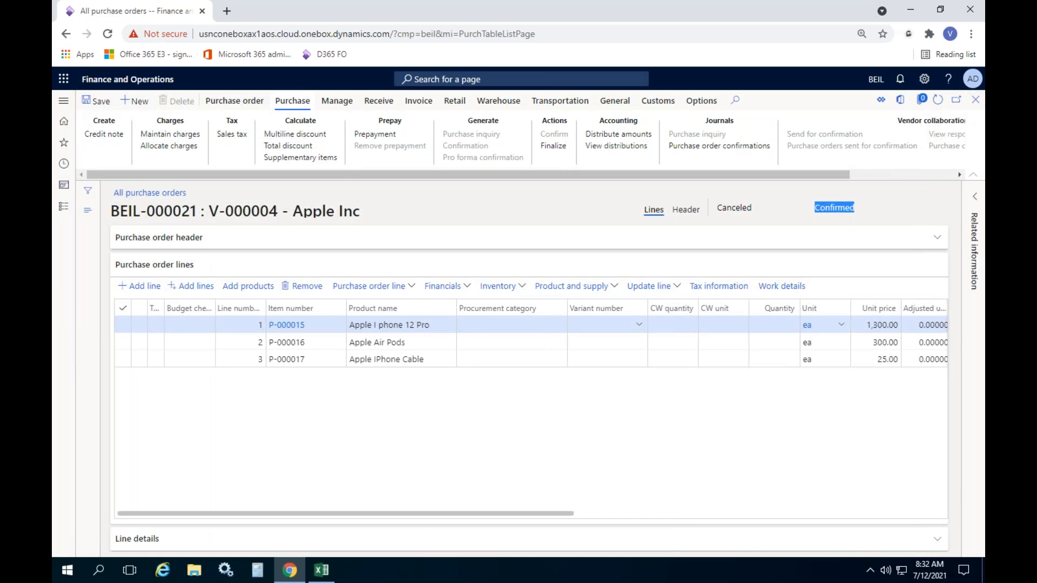
left_click(235, 101)
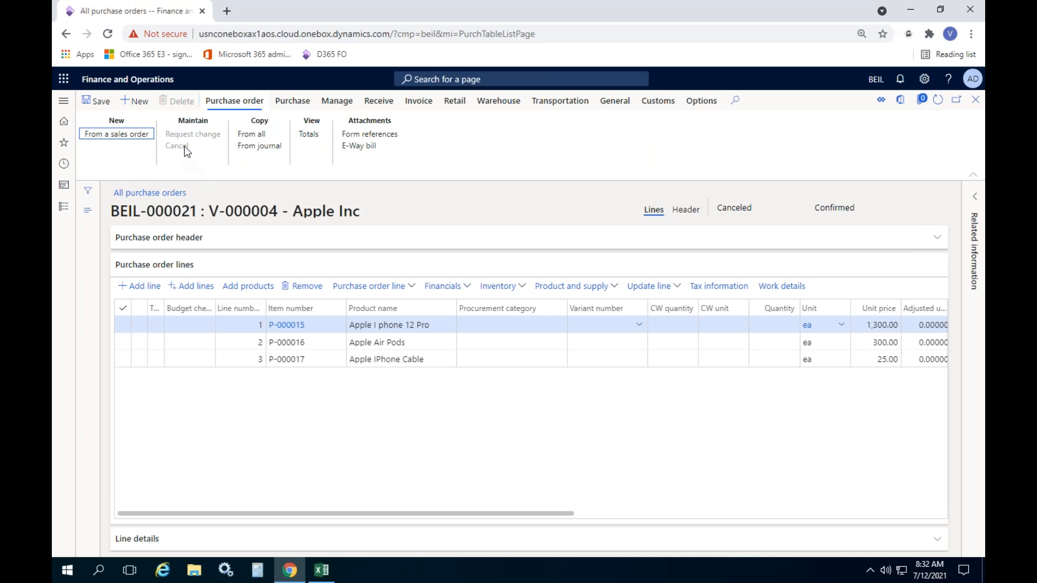
double_click(736, 209)
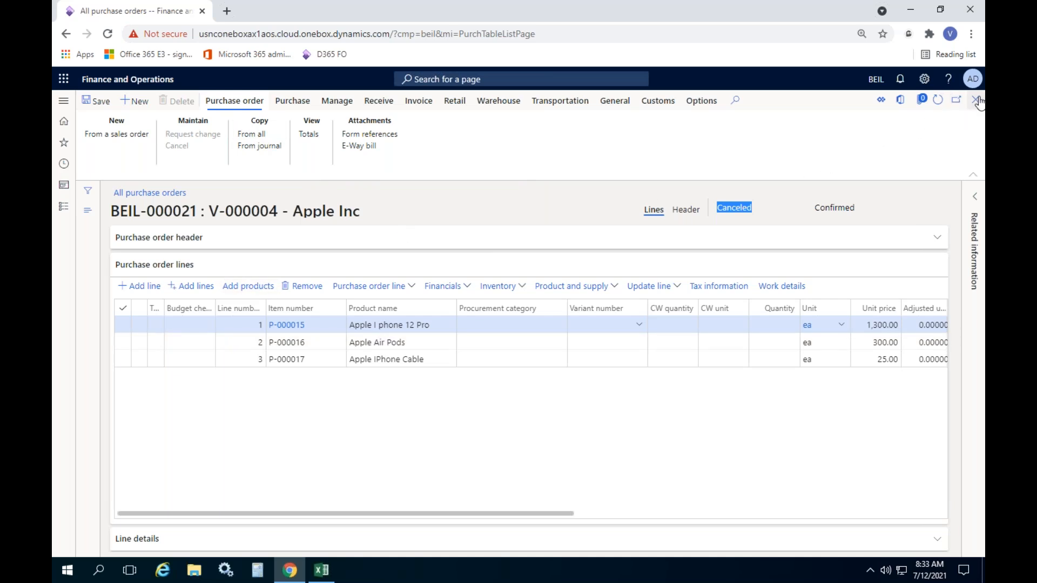
Step: Create a new purchase order for vendor Apple Inc with the GCB (Gachibowli) warehouse at site Hyd
left_click(137, 106)
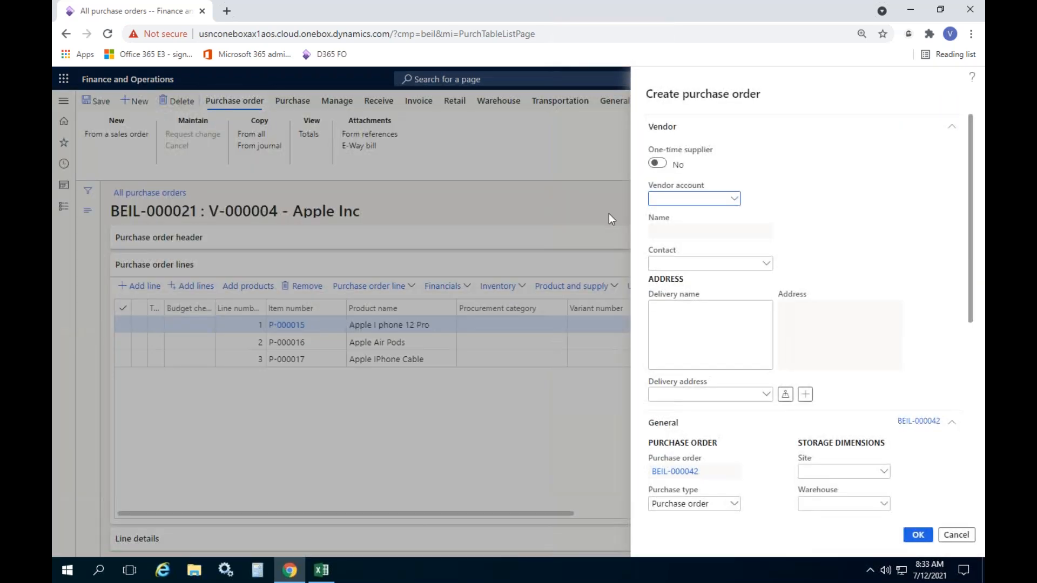
left_click(735, 199)
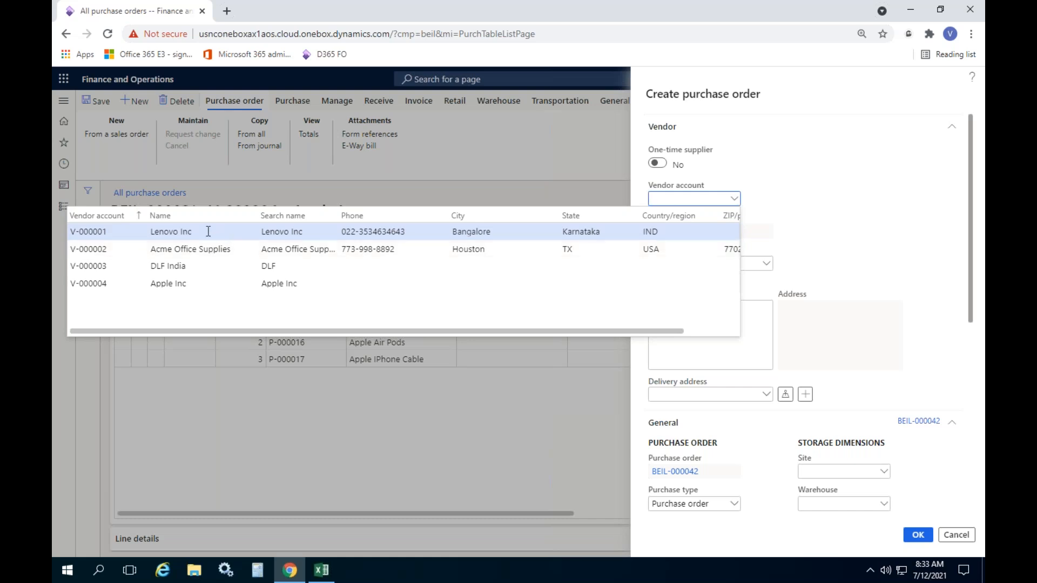
left_click(173, 283)
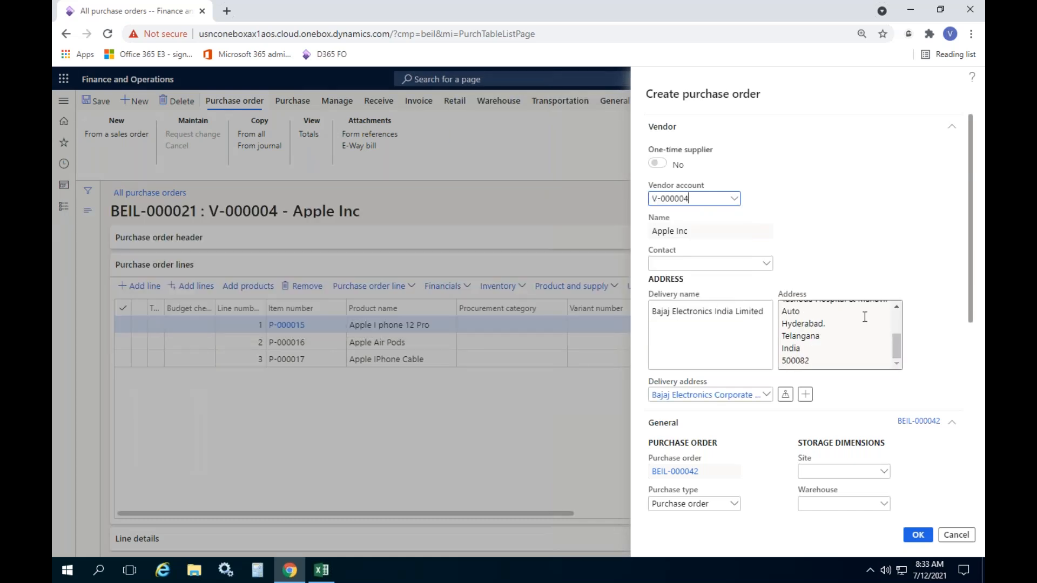
scroll(865, 317, "down", 1)
left_click(880, 441)
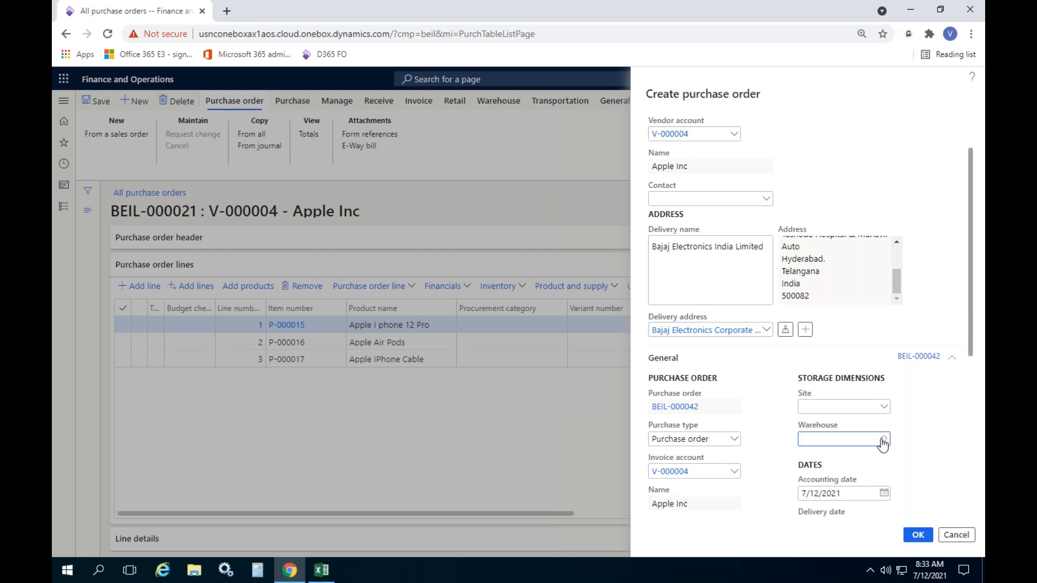
left_click(882, 440)
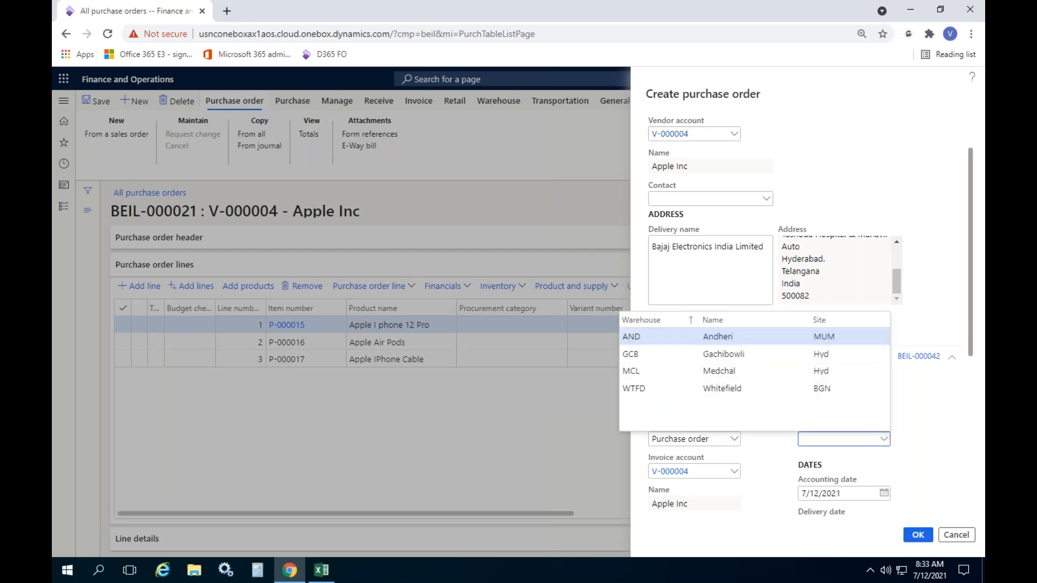
left_click(818, 354)
left_click(917, 535)
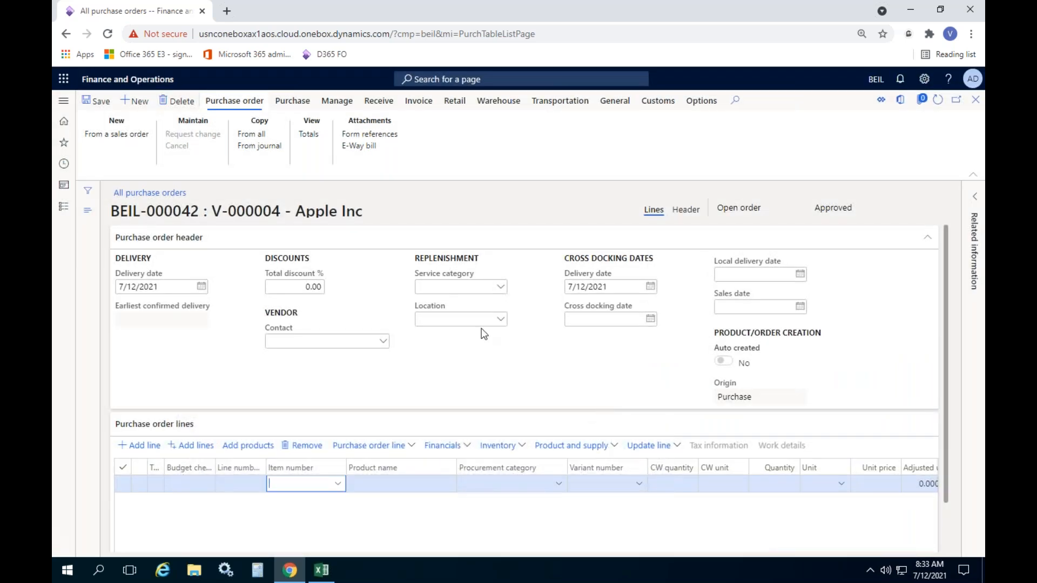
Step: Start copying from all documents into the new Apple Inc order and look through the earlier purchase orders and their lines
left_click(463, 243)
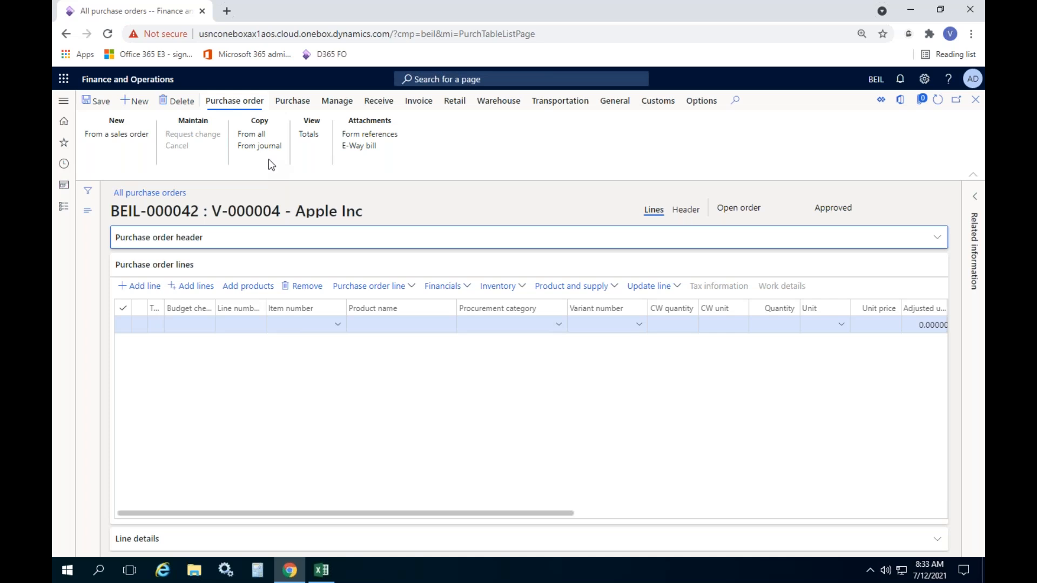
left_click(252, 134)
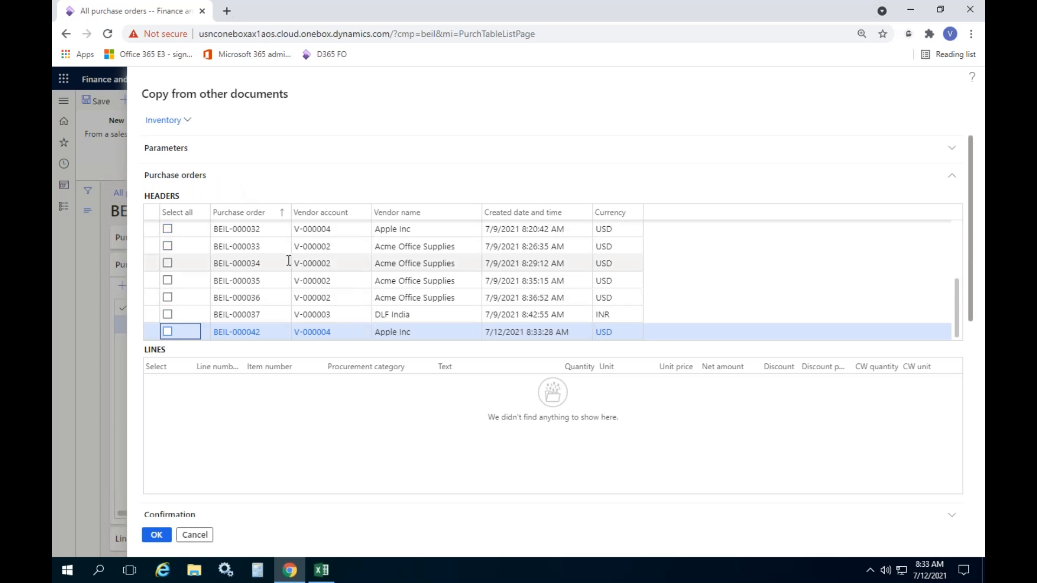
scroll(288, 261, "up", 2)
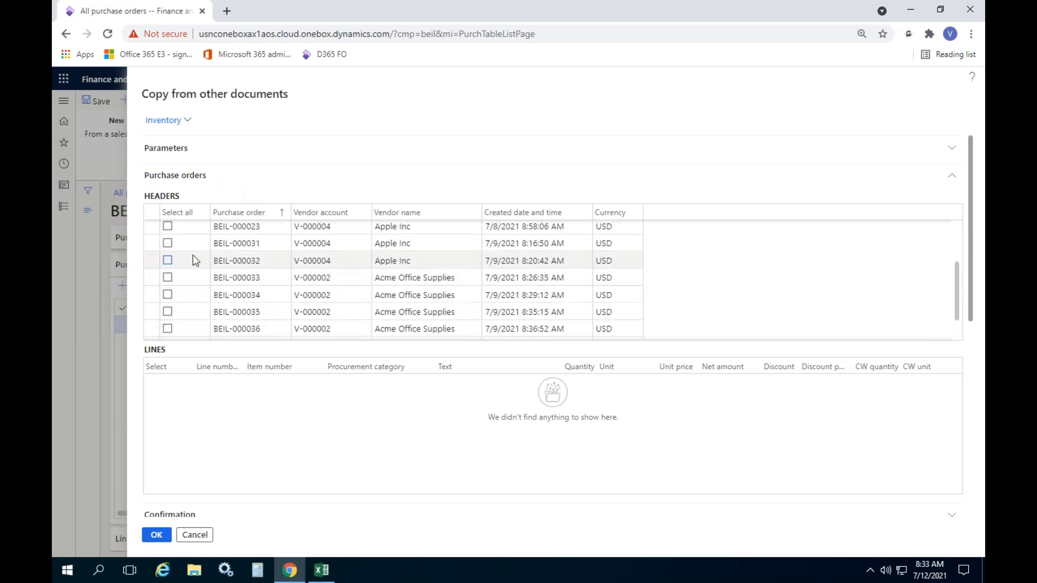
left_click(245, 258)
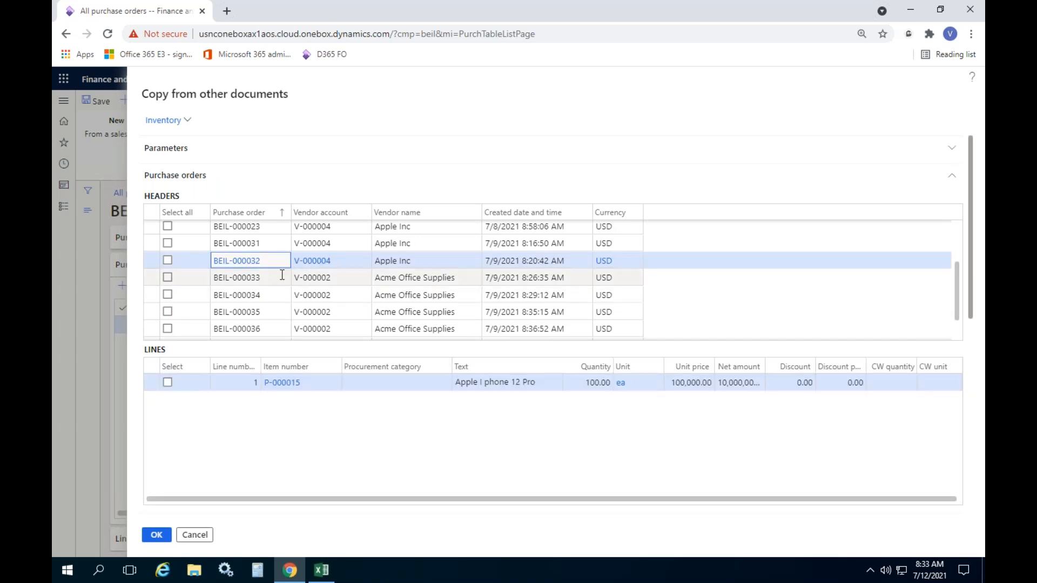
left_click(313, 243)
mouse_move(313, 244)
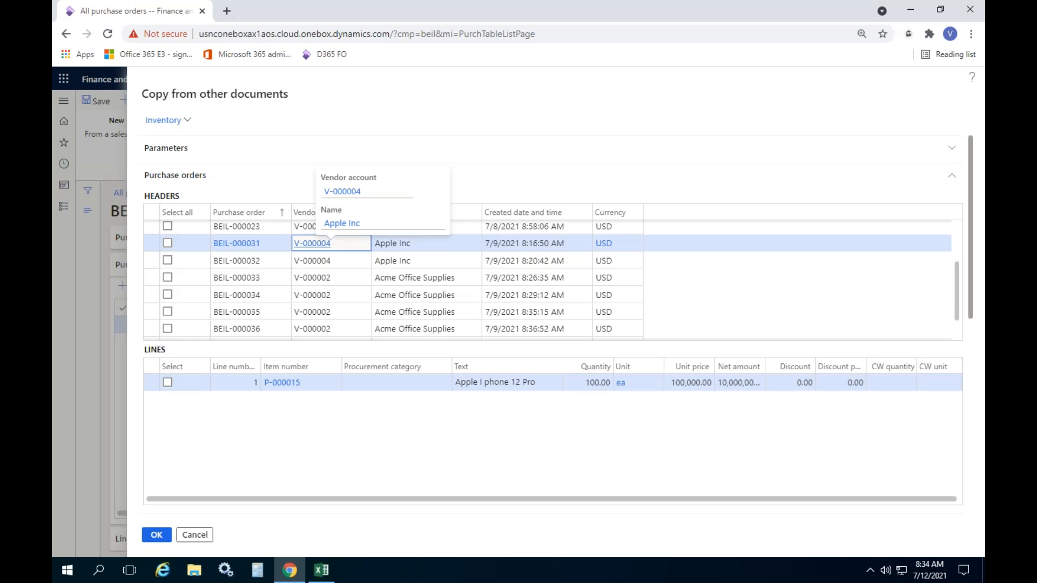
scroll(324, 259, "up", 2)
Step: Select the Apple I phone 12 Pro and Apple Air Pods lines of the Apple Inc order created 7/8/2021 8:19:10 AM for copying
left_click(324, 264)
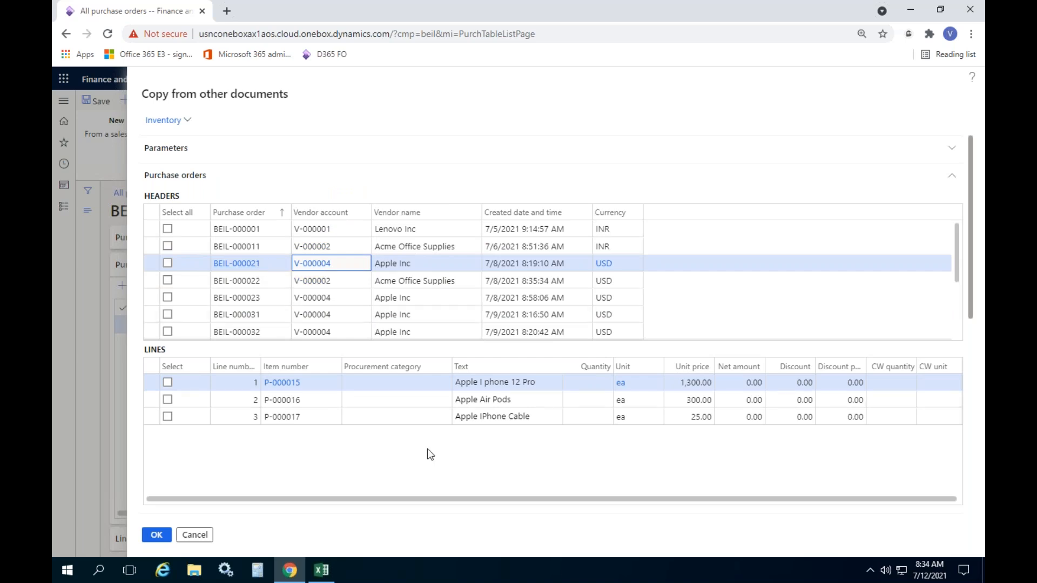
left_click(171, 265)
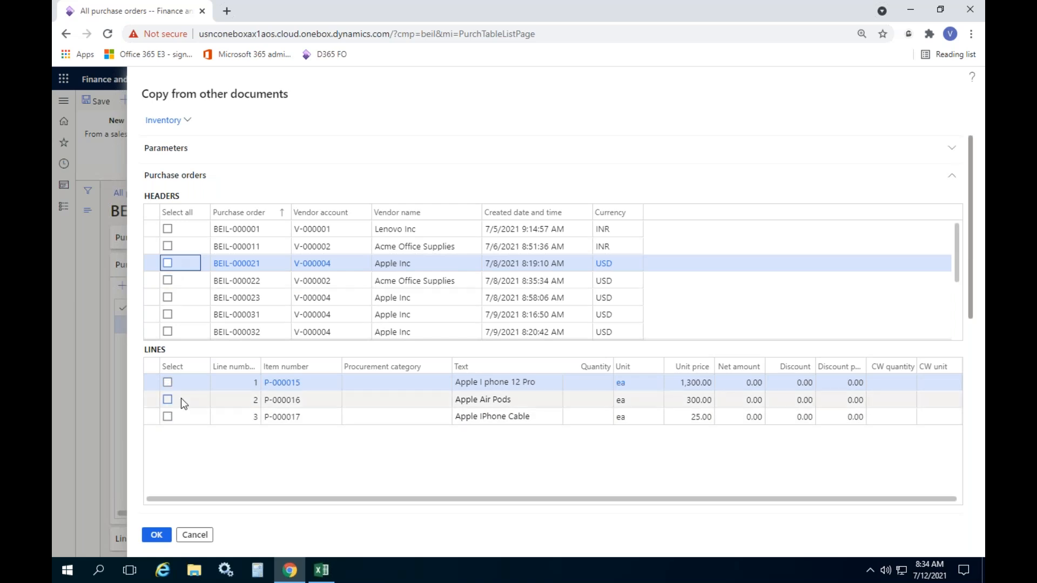
left_click(168, 382)
left_click(167, 399)
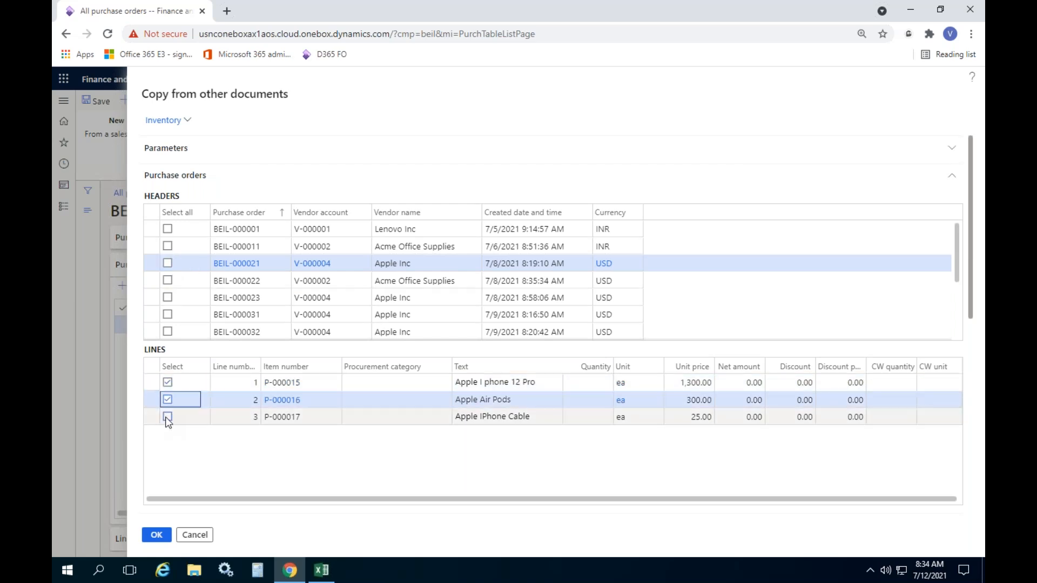
Step: Clear the selection of all three lines of the first Apple Inc purchase order
left_click(167, 417)
left_click(168, 399)
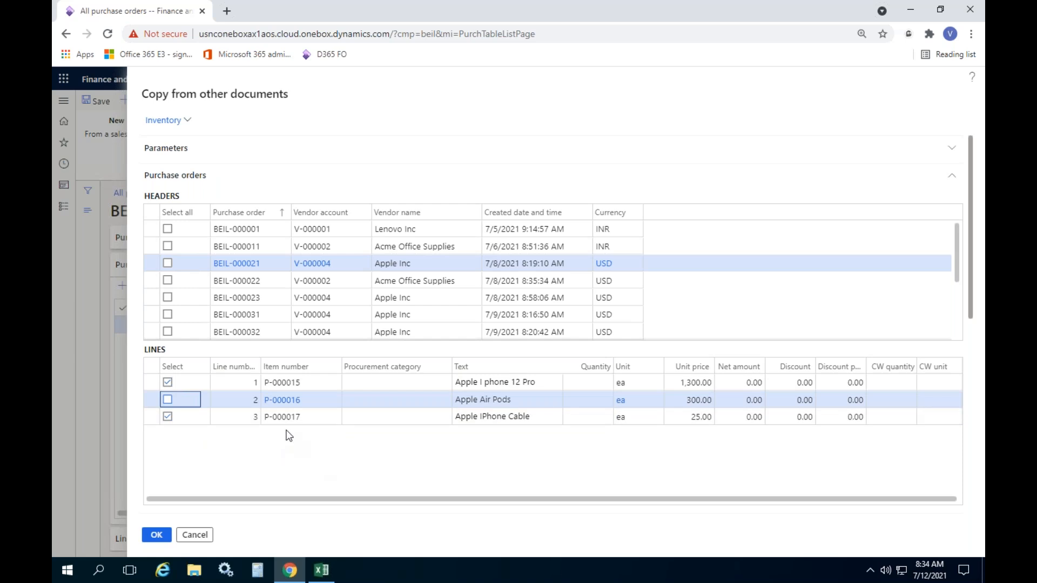
left_click(167, 382)
left_click(167, 417)
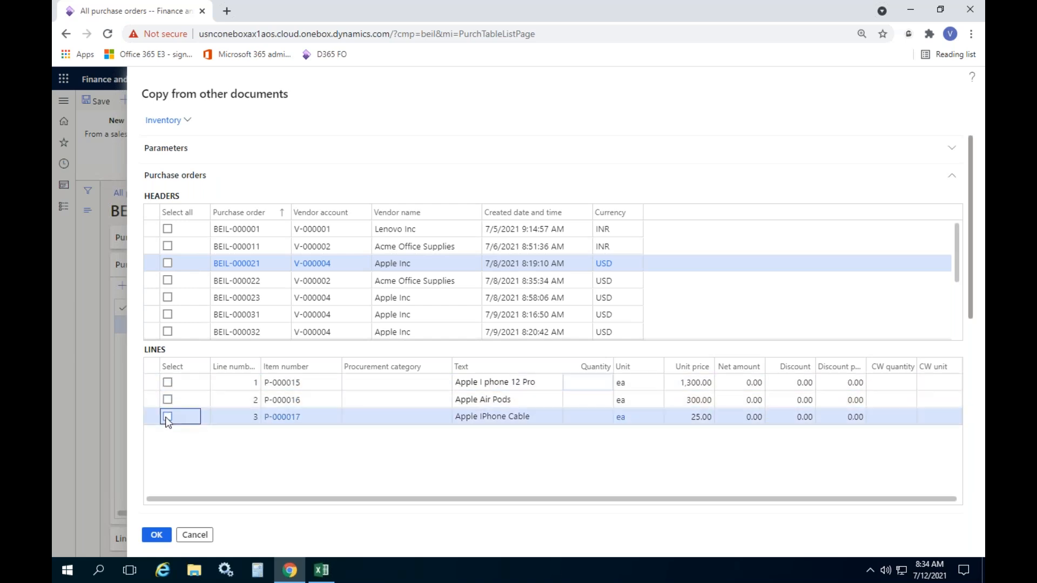
Step: Examine the lines of the Apple Inc purchase orders created on 7/9/2021
scroll(351, 283, "down", 2)
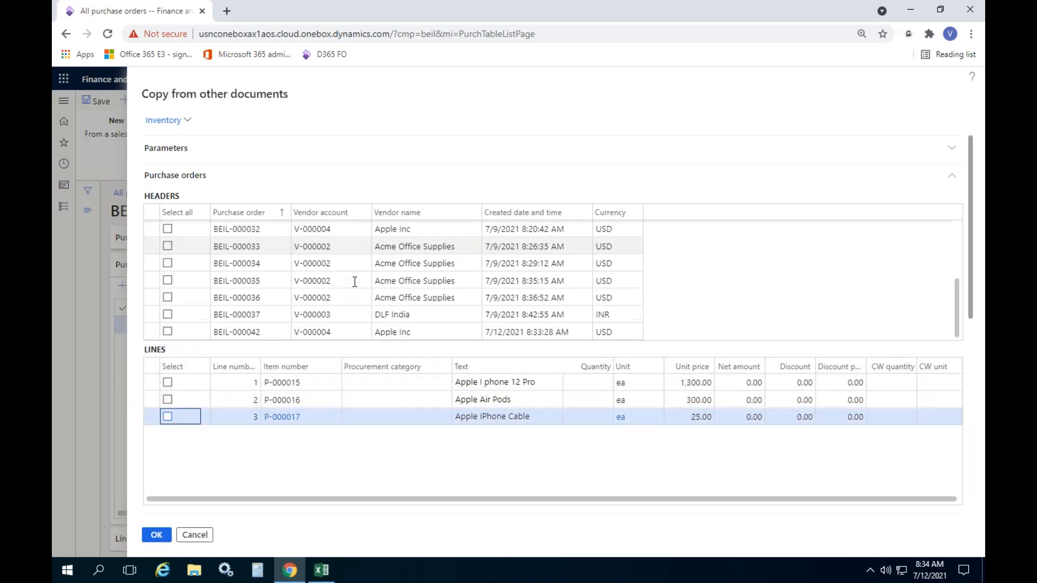
scroll(327, 306, "up", 2)
left_click(324, 314)
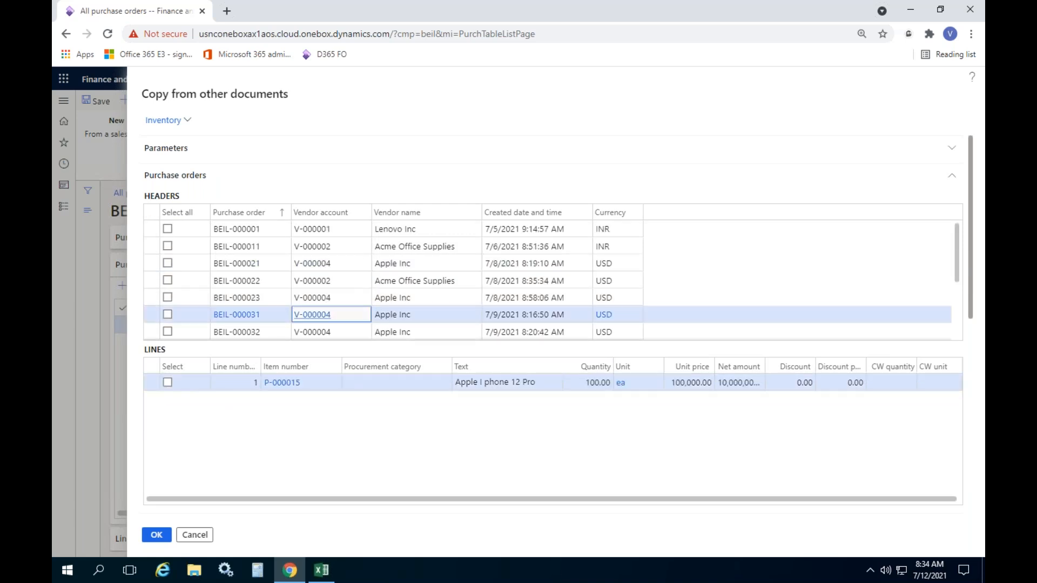
left_click(276, 333)
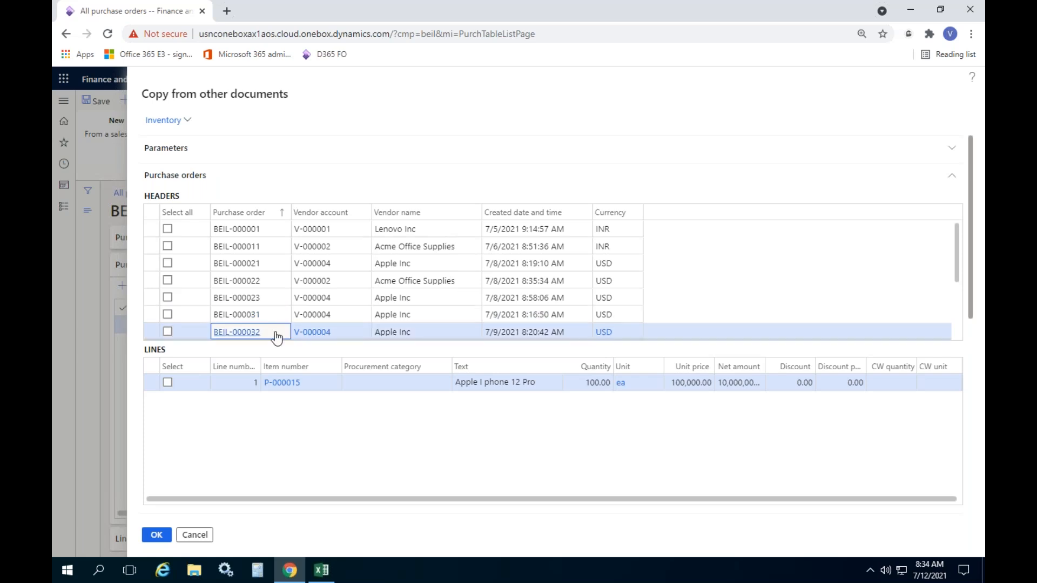
Step: Copy the Apple I phone 12 Pro and Apple IPhone Cable lines from the Apple Inc order created 7/8/2021 8:19:10 AM
left_click(385, 259)
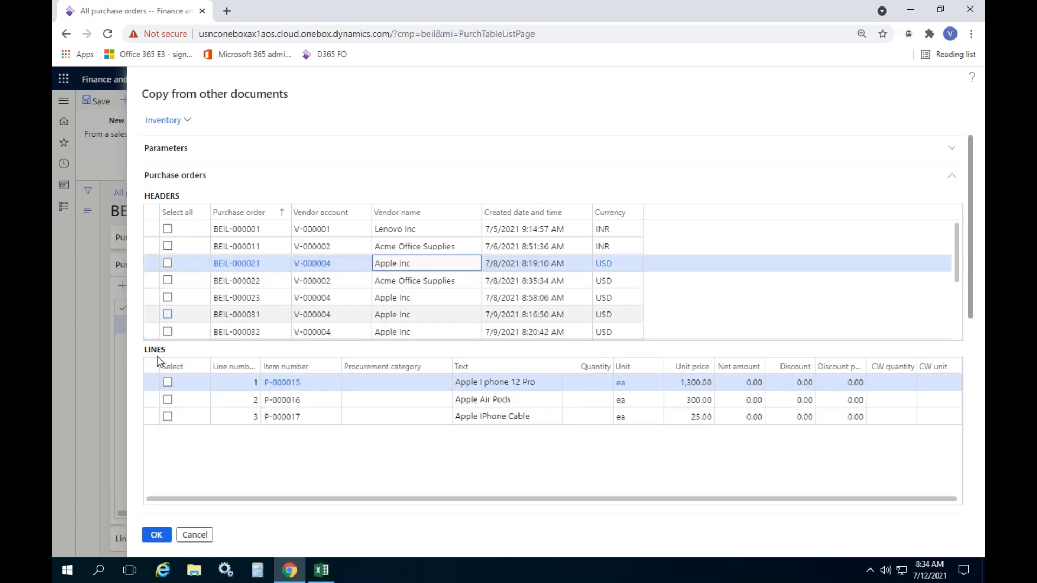
left_click(168, 382)
left_click(167, 417)
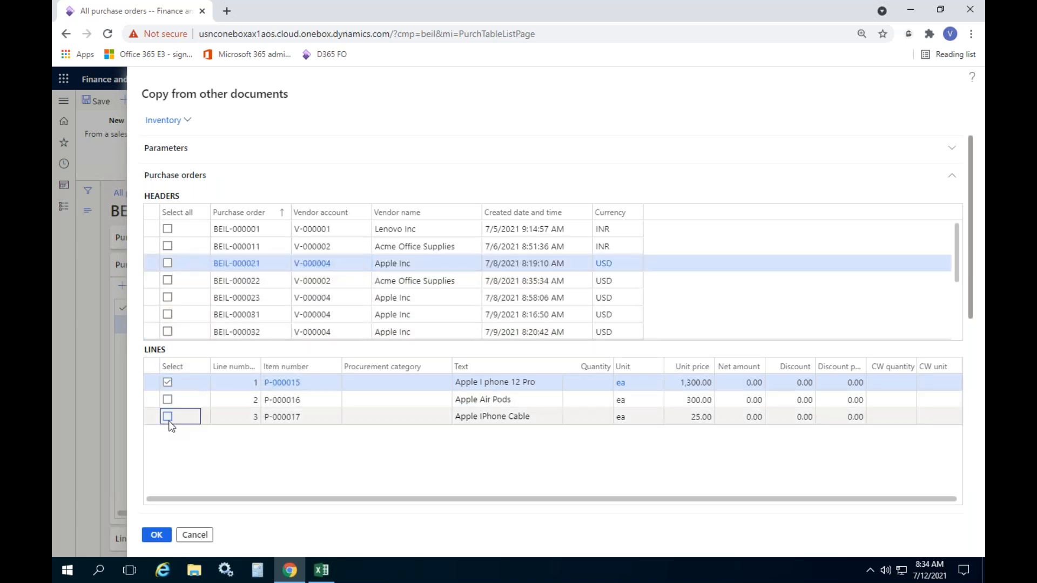
left_click(584, 382)
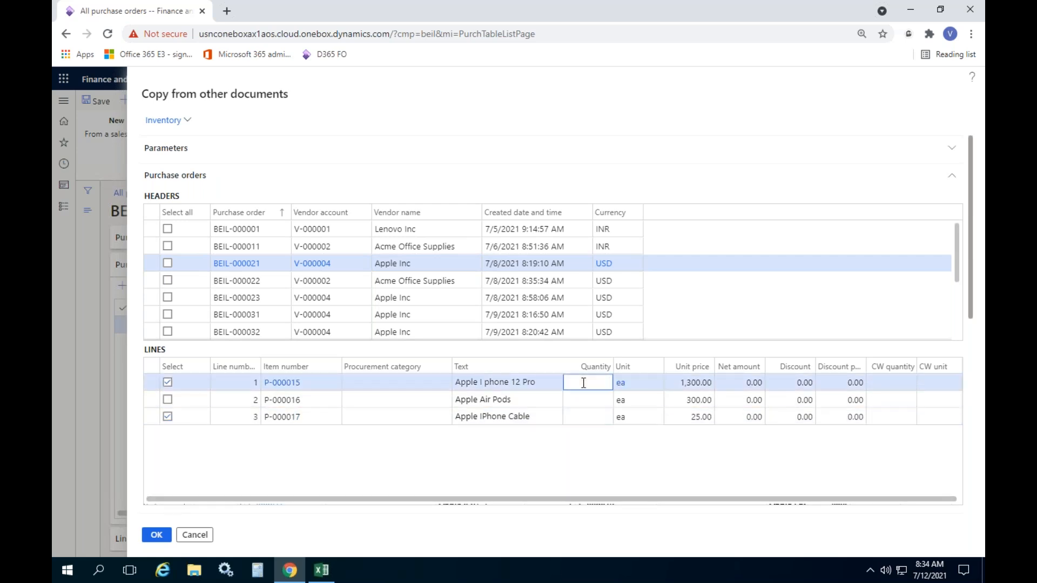
left_click(157, 537)
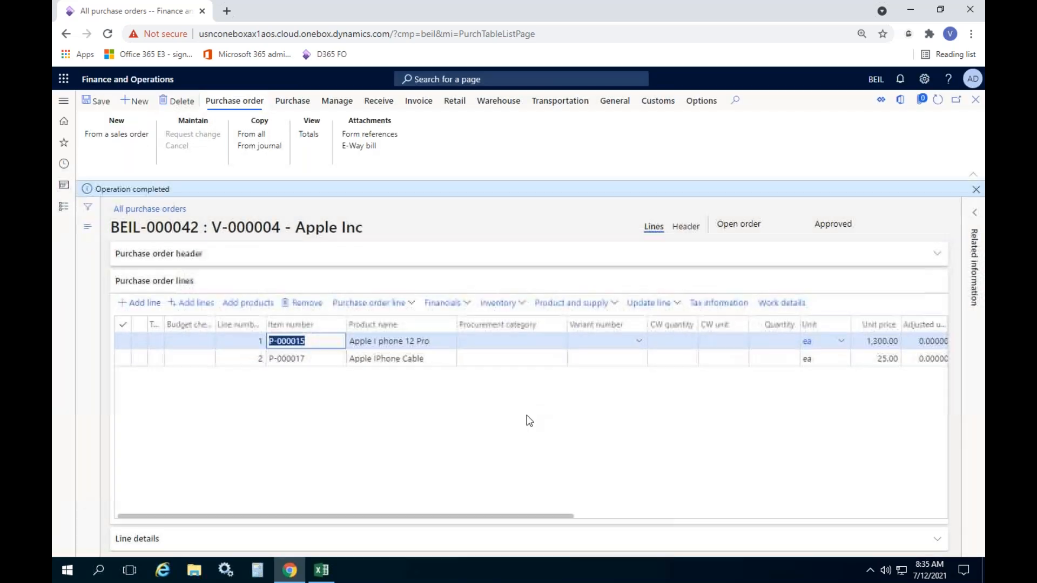
Step: Set the quantity to 10 for the Apple I phone 12 Pro line and 20 for the Apple IPhone Cable line, and dismiss the message
left_click(779, 345)
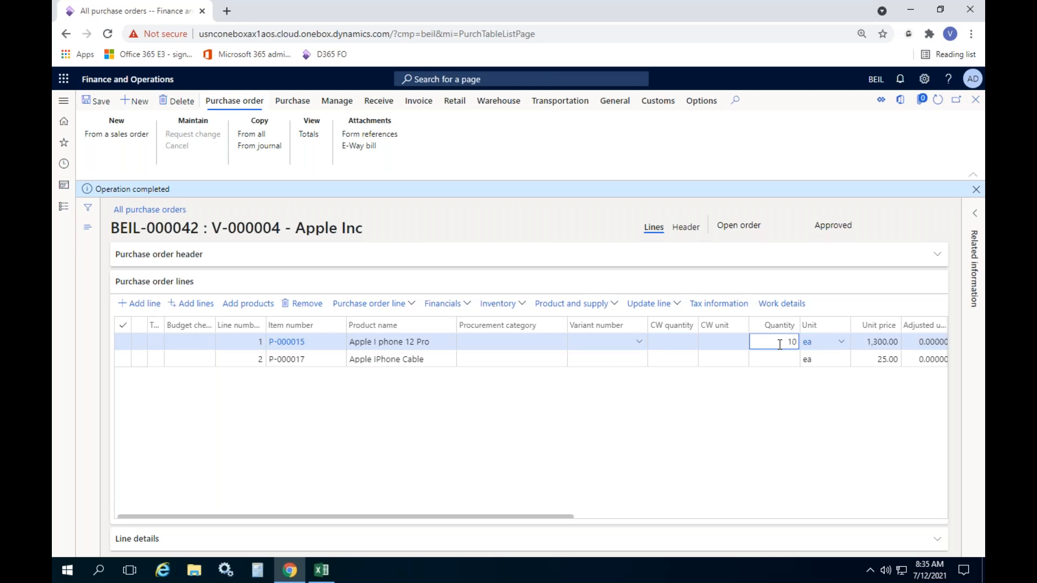
type("10")
key("Down")
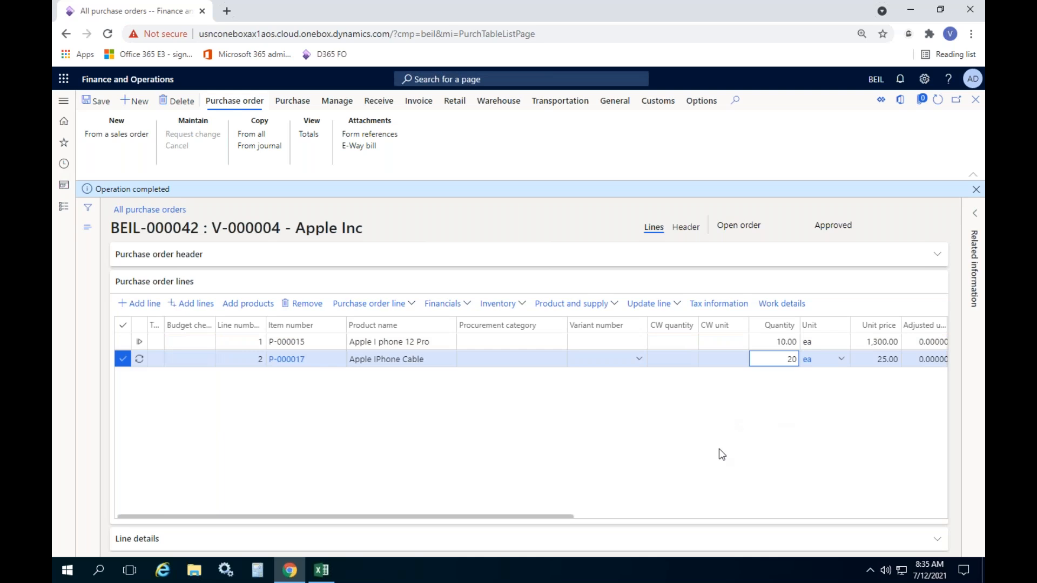
left_click(751, 407)
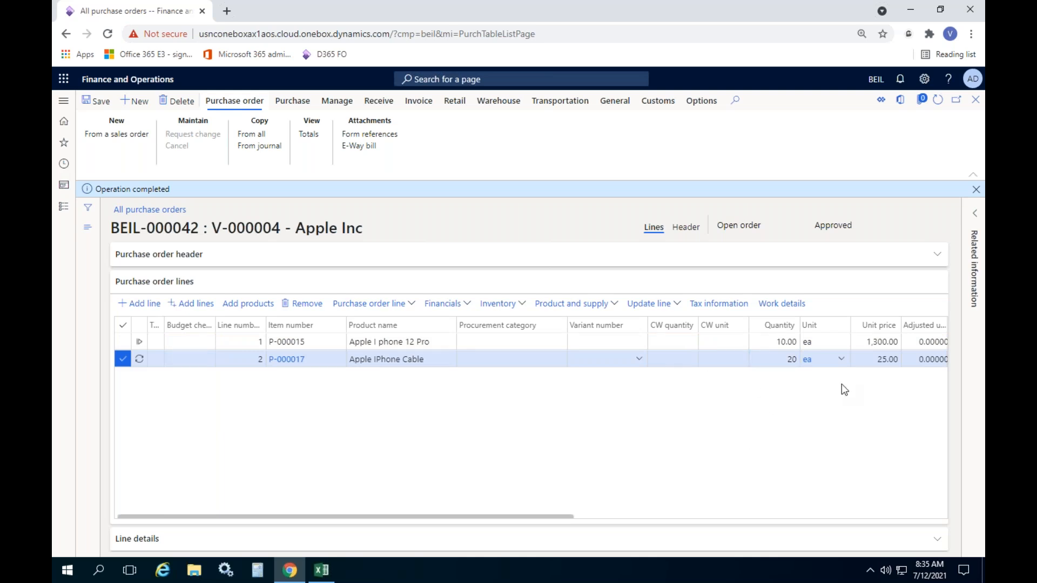
left_click(976, 189)
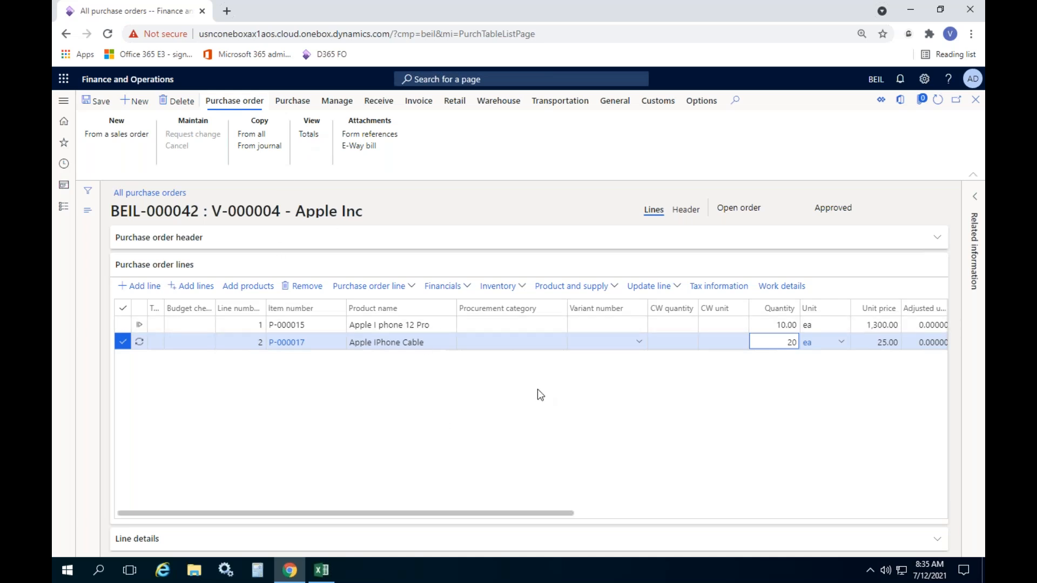
Step: Try to view the order totals, then reload the page and check the totals of the Apple Inc order with delivery date 7/12/2021
left_click(310, 134)
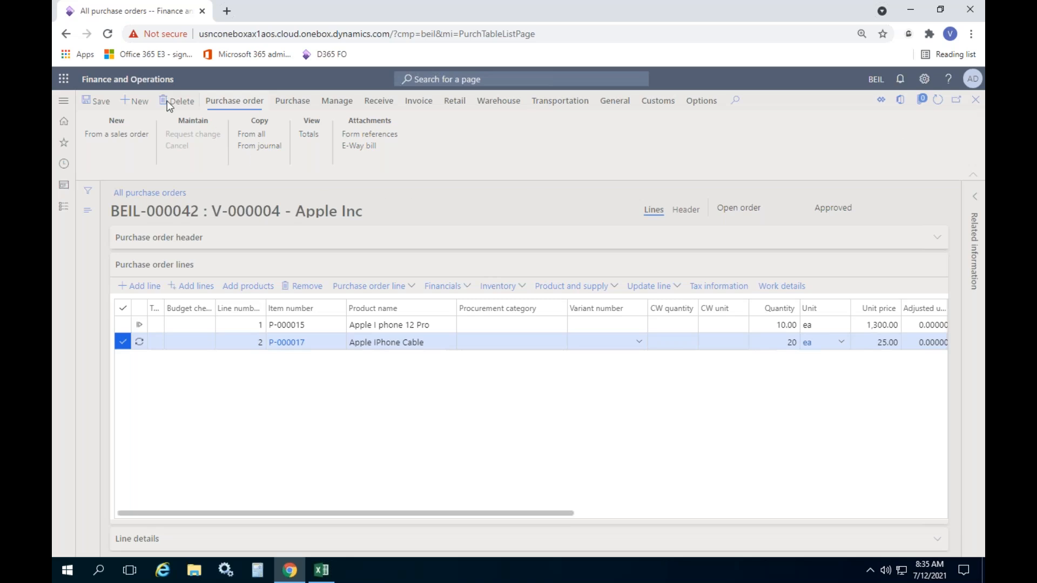
left_click(108, 34)
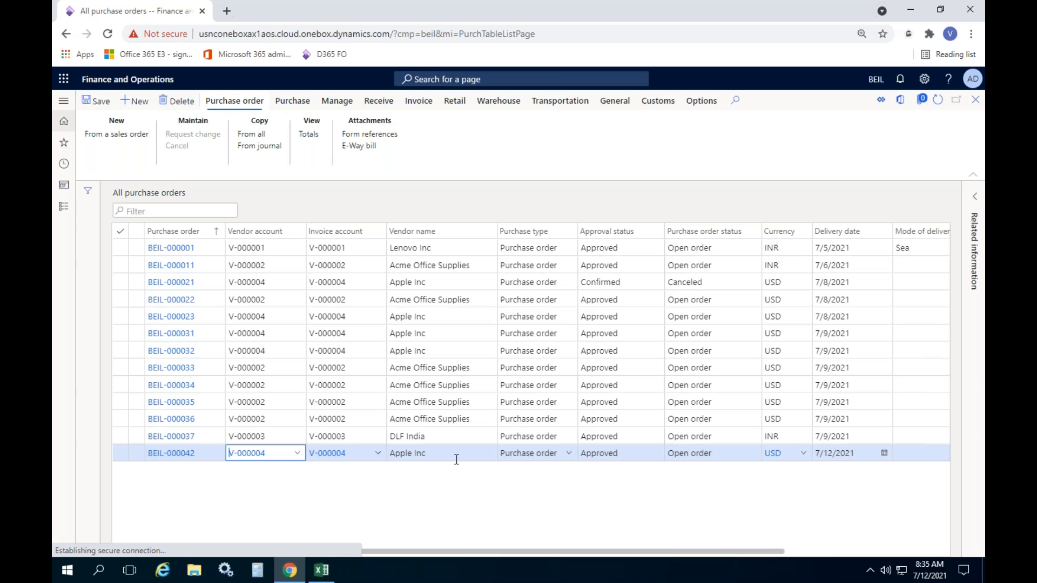
left_click(456, 460)
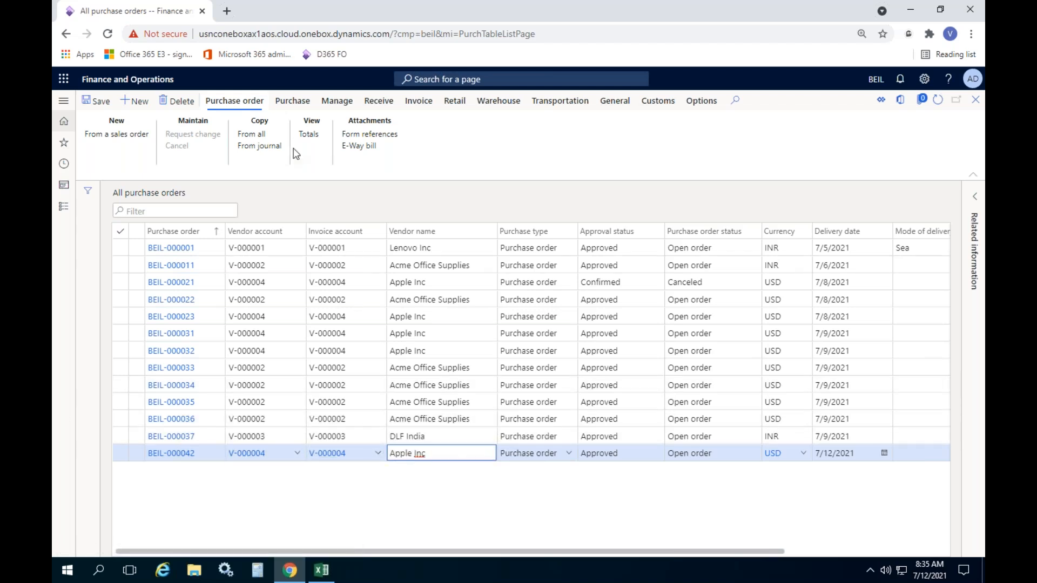
left_click(309, 134)
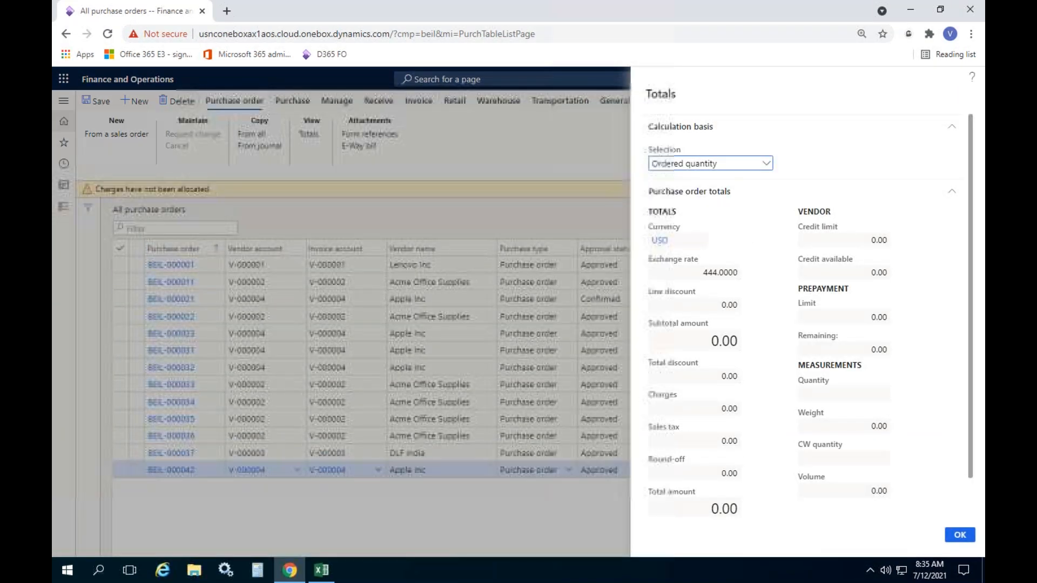
scroll(692, 289, "down", 1)
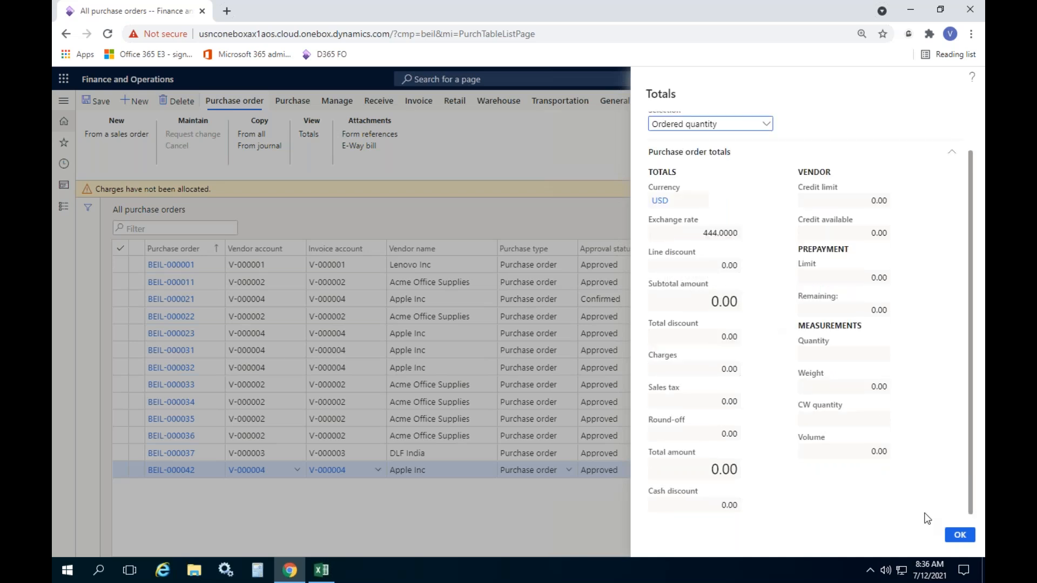
left_click(964, 537)
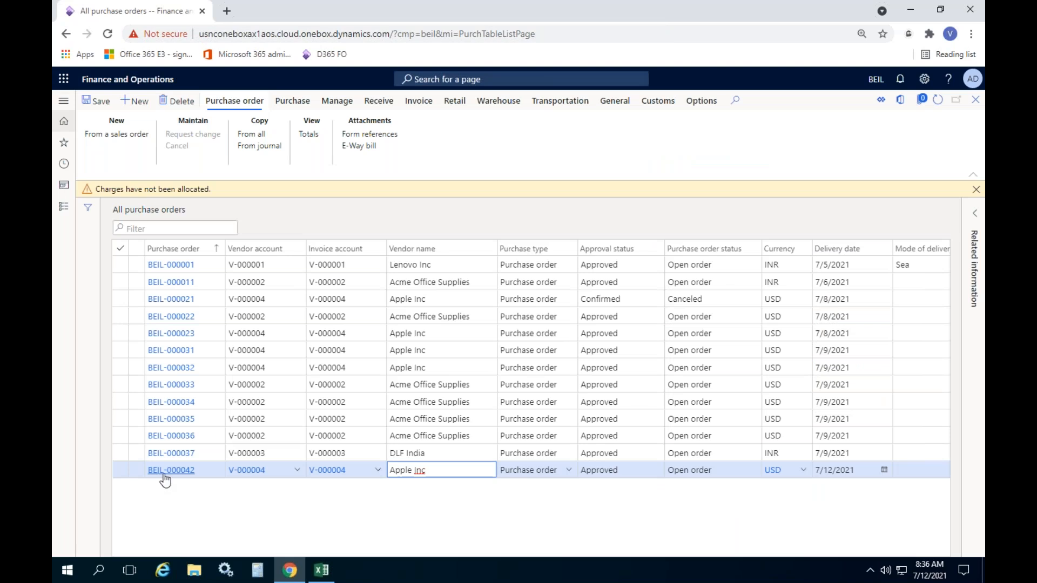
Step: Open the 7/12/2021 Apple Inc order, set the I phone 12 Pro quantity to 10 and the IPhone Cable quantity to 5, and save
left_click(170, 469)
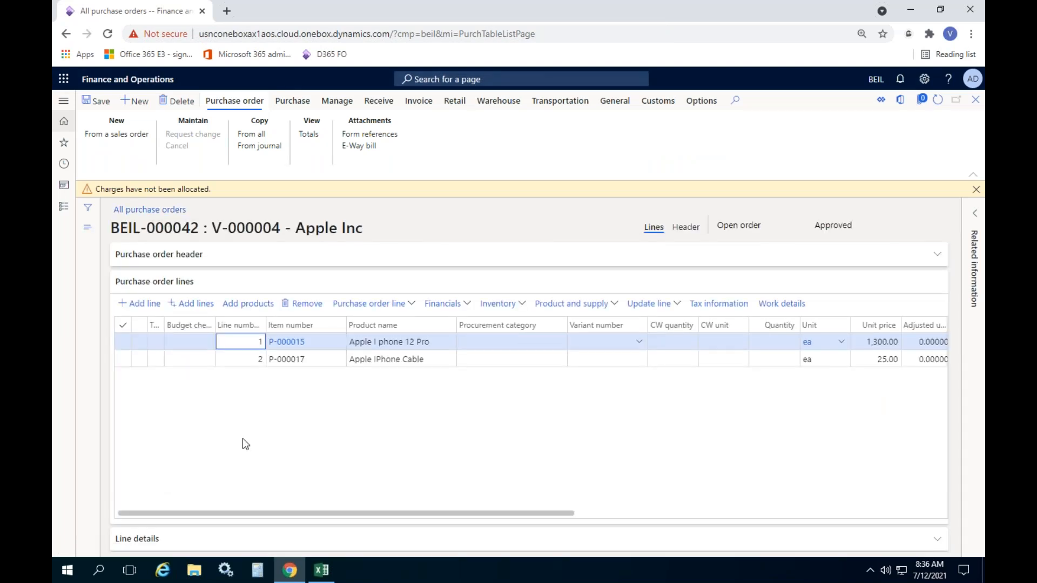
left_click(773, 338)
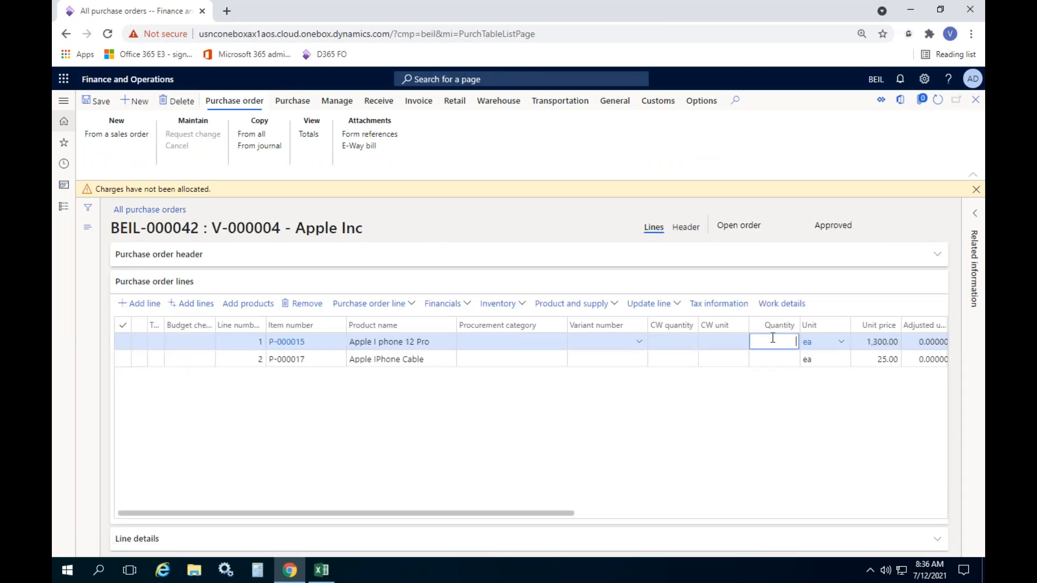
key("Down")
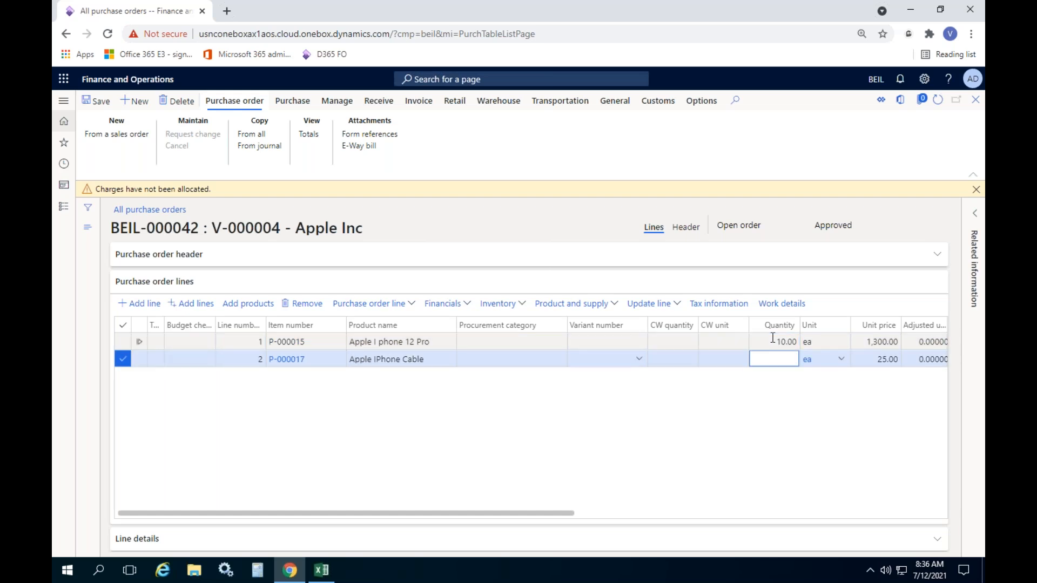
key("ctrl+s")
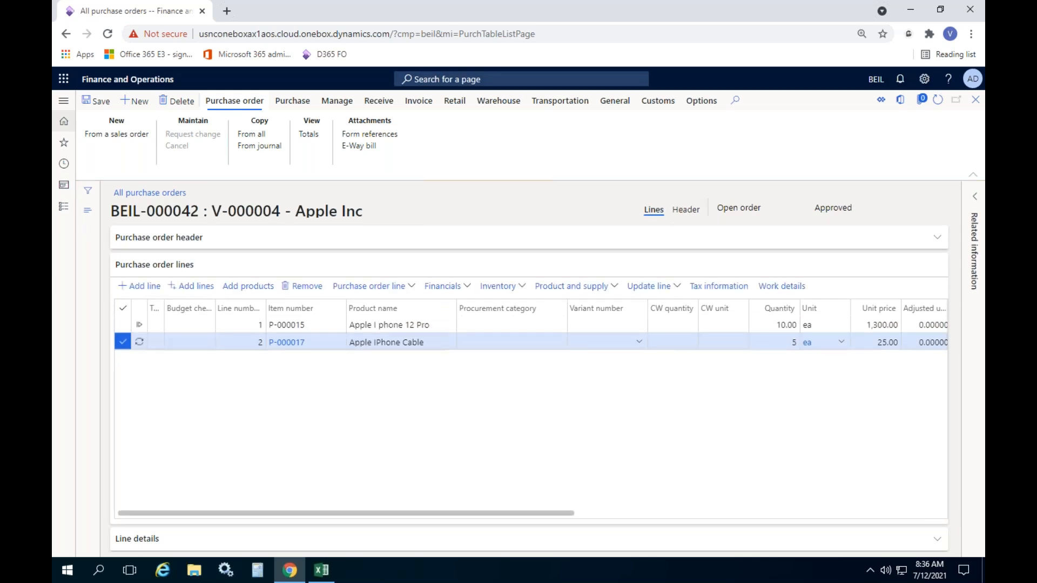
left_click(767, 440)
Step: Try to view the order totals, then reload the page and reopen the Apple Inc order with delivery date 7/12/2021
left_click(310, 134)
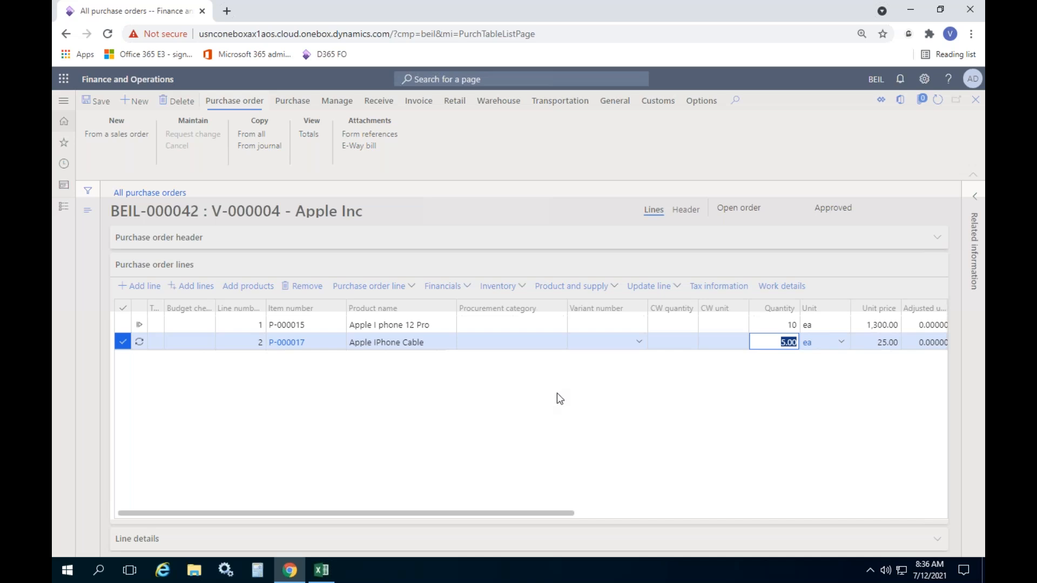
left_click(108, 34)
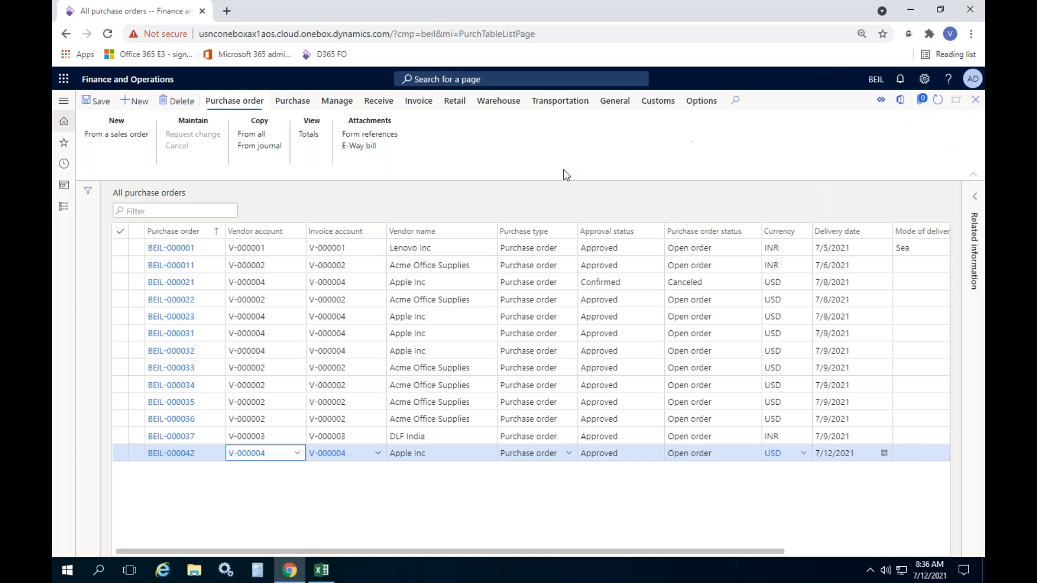
left_click(199, 485)
left_click_drag(223, 231, 221, 231)
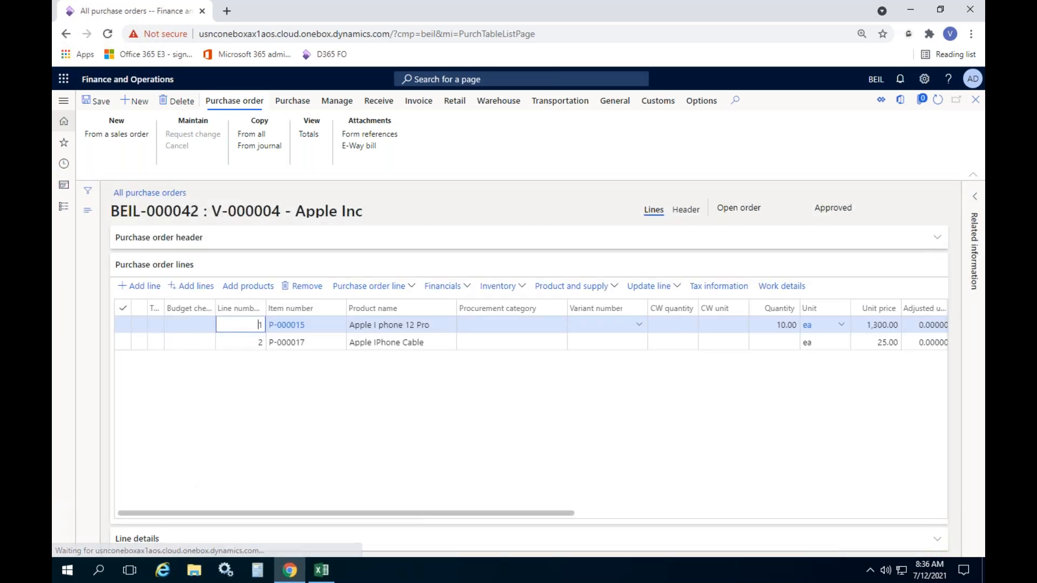
Step: Review the order's totals down to the total amount, then close them and dismiss the charges warning
left_click(307, 135)
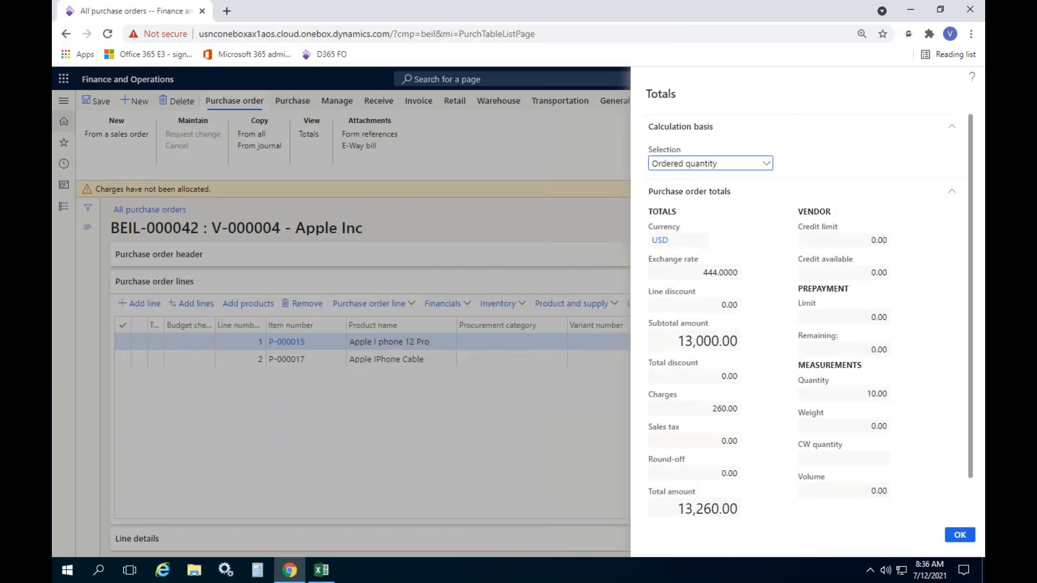
scroll(753, 382, "down", 1)
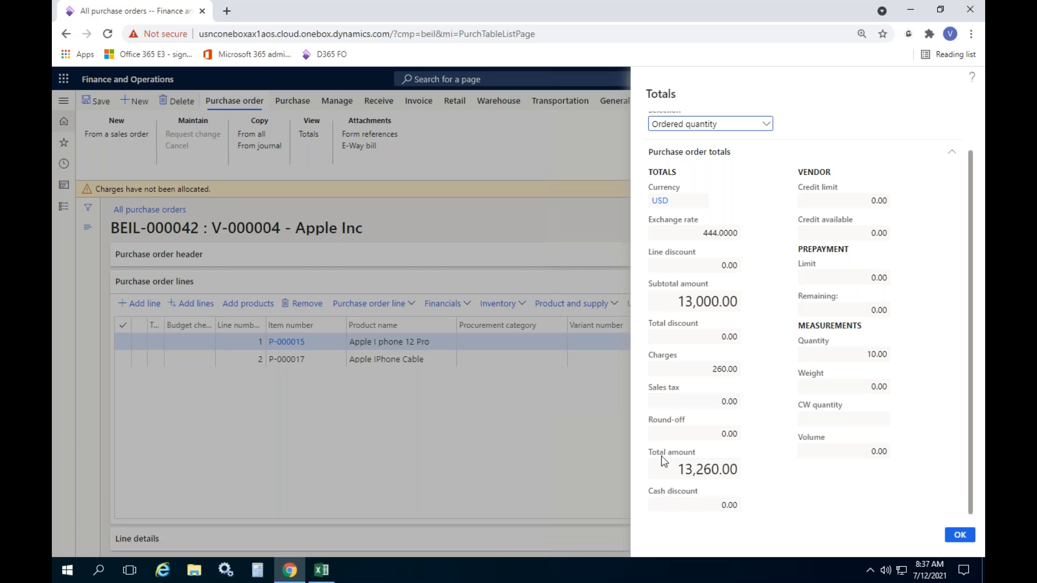
left_click_drag(671, 470, 769, 470)
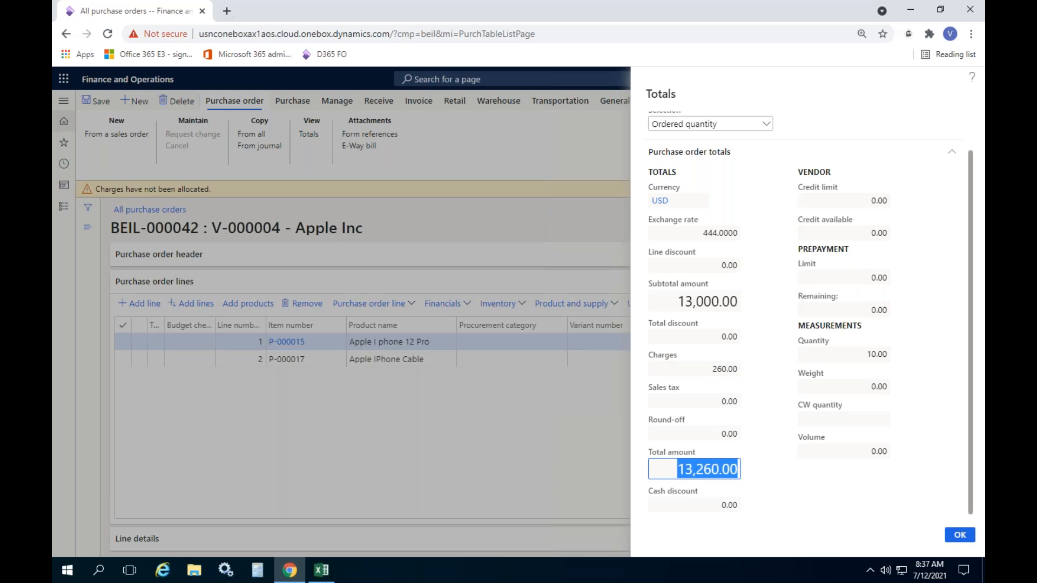
left_click(953, 534)
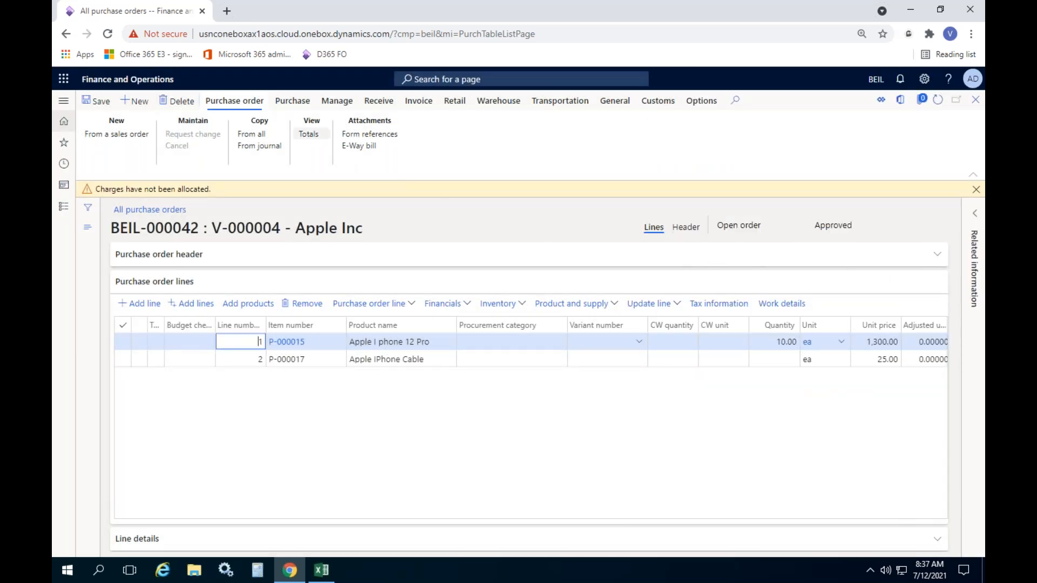
left_click(976, 190)
Step: Check the purchase order totals in the order's related information, then view the discount columns of the order lines
left_click(977, 201)
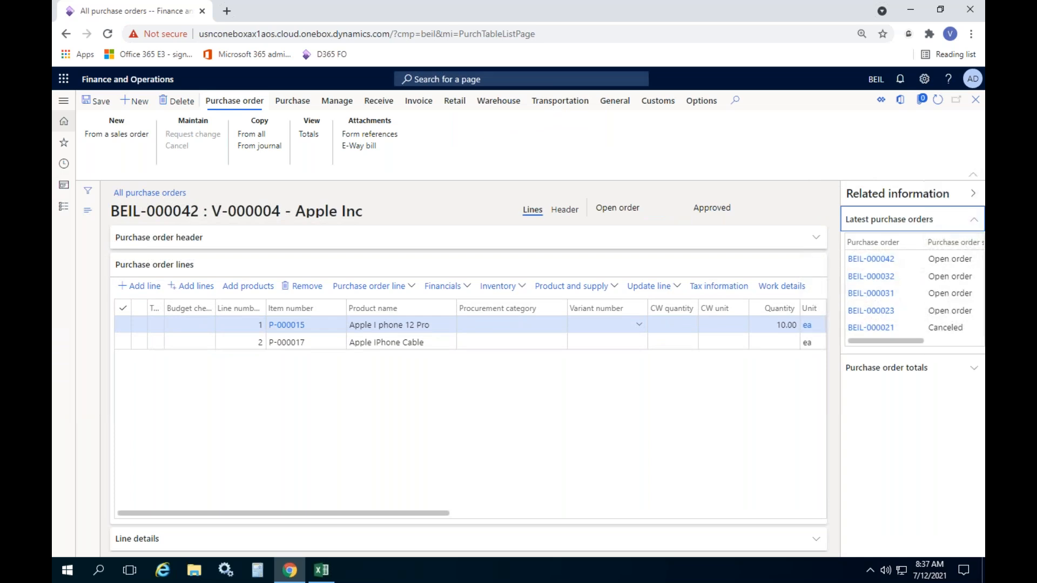
left_click(926, 221)
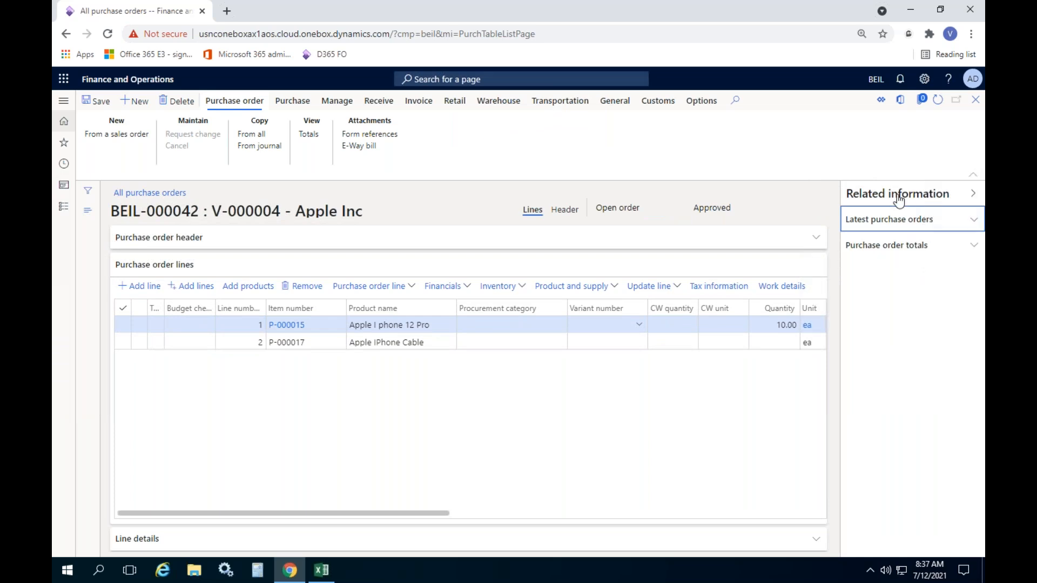
left_click(895, 248)
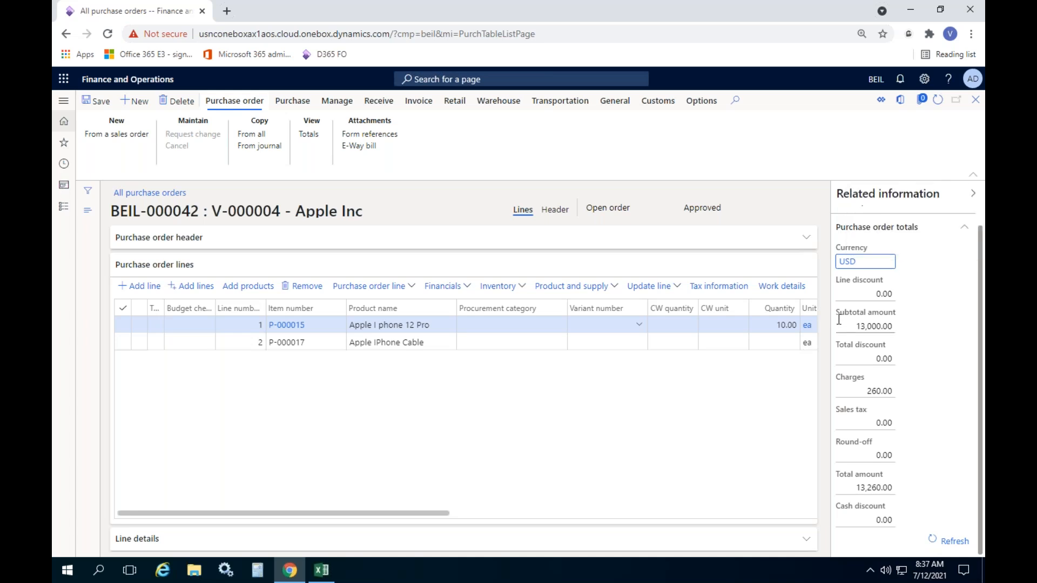
left_click(971, 195)
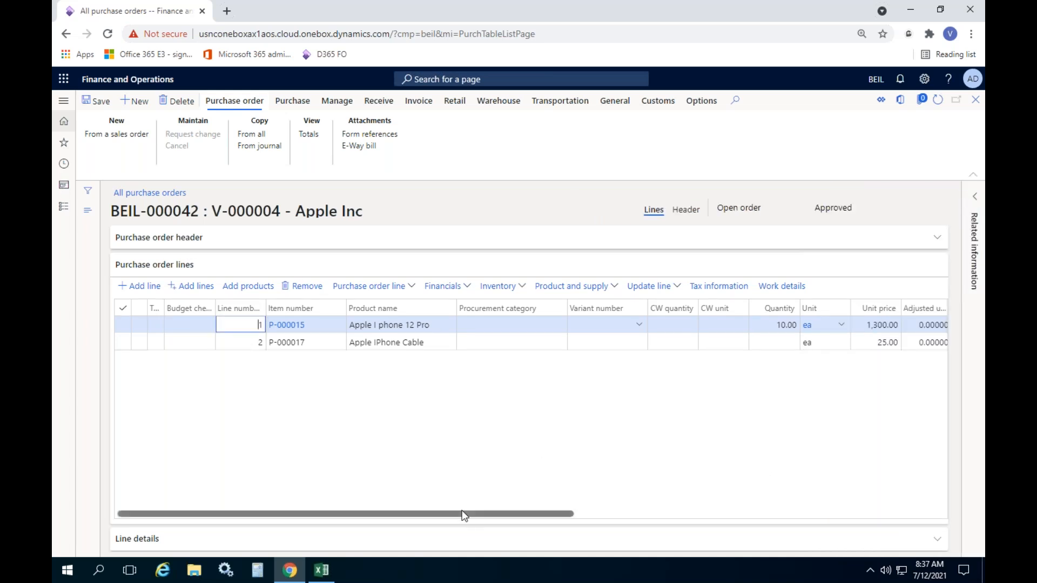
left_click_drag(464, 515, 549, 512)
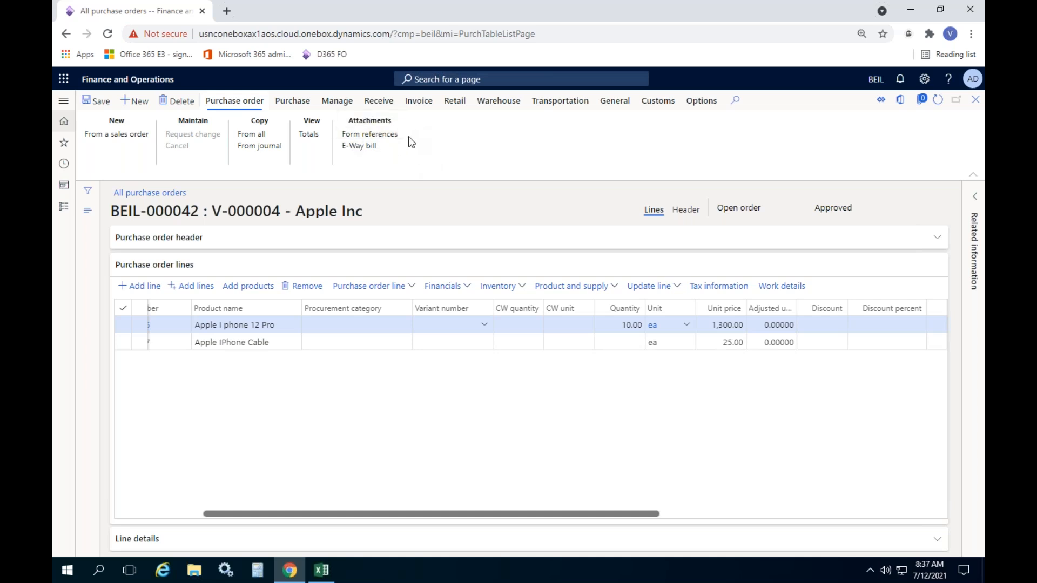
Step: View the sales tax transactions of the Apple Inc purchase order, then close them
left_click(293, 103)
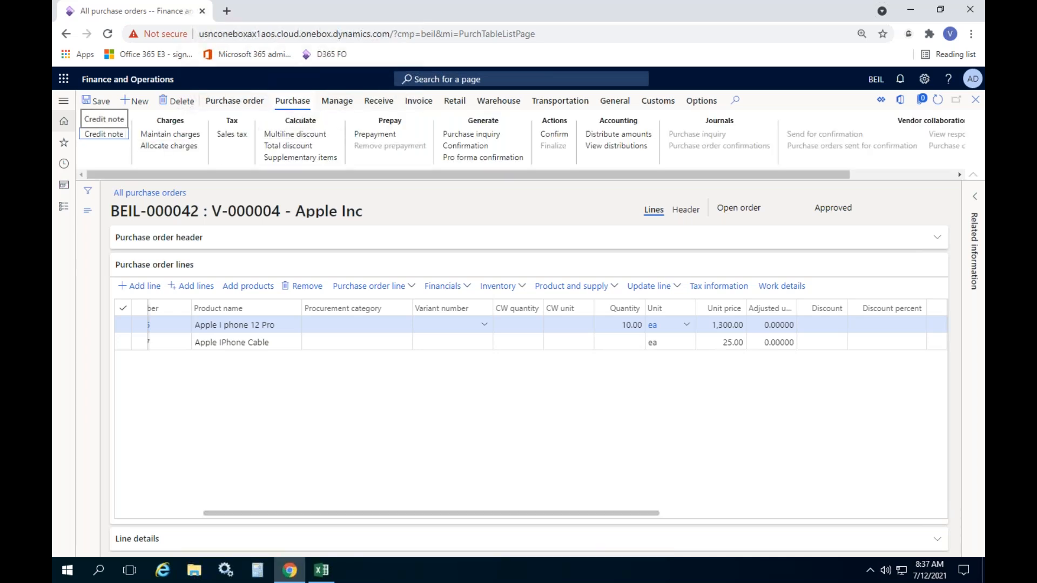
left_click_drag(401, 510, 315, 506)
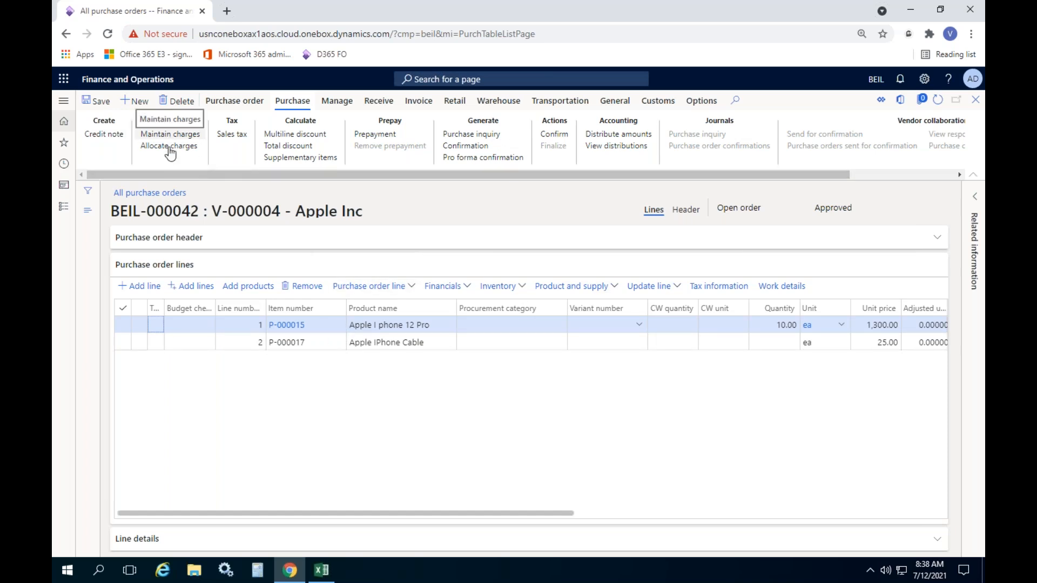
left_click(231, 135)
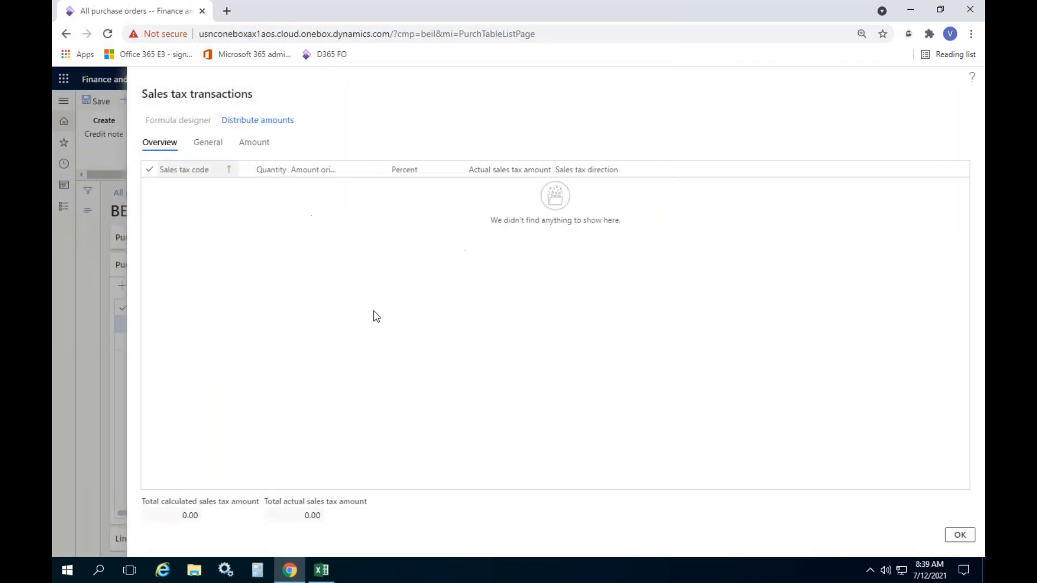
left_click(960, 535)
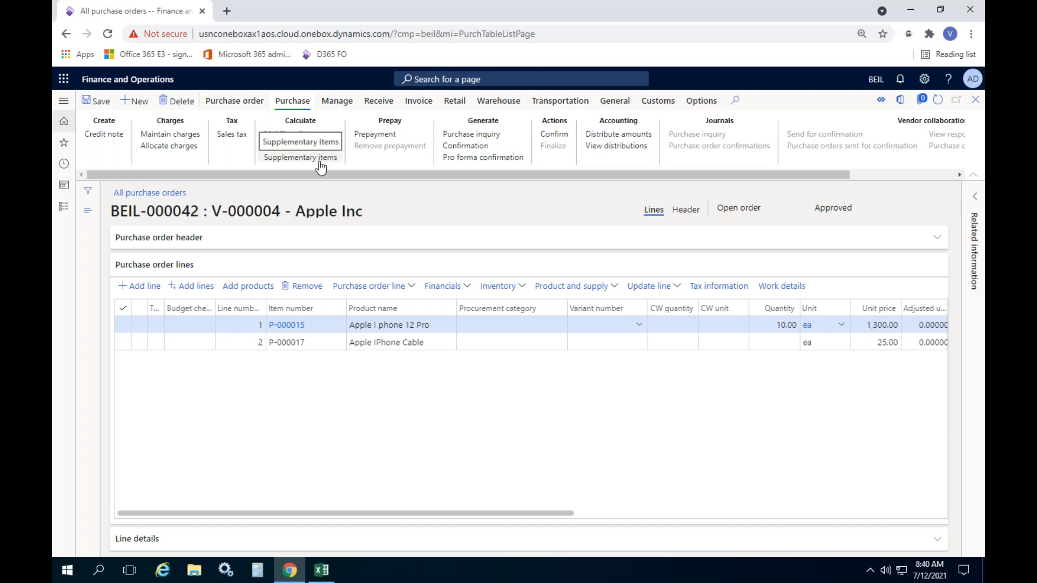
Step: Start a prepayment for the purchase order with the description "10% Advance Payment"
left_click(379, 135)
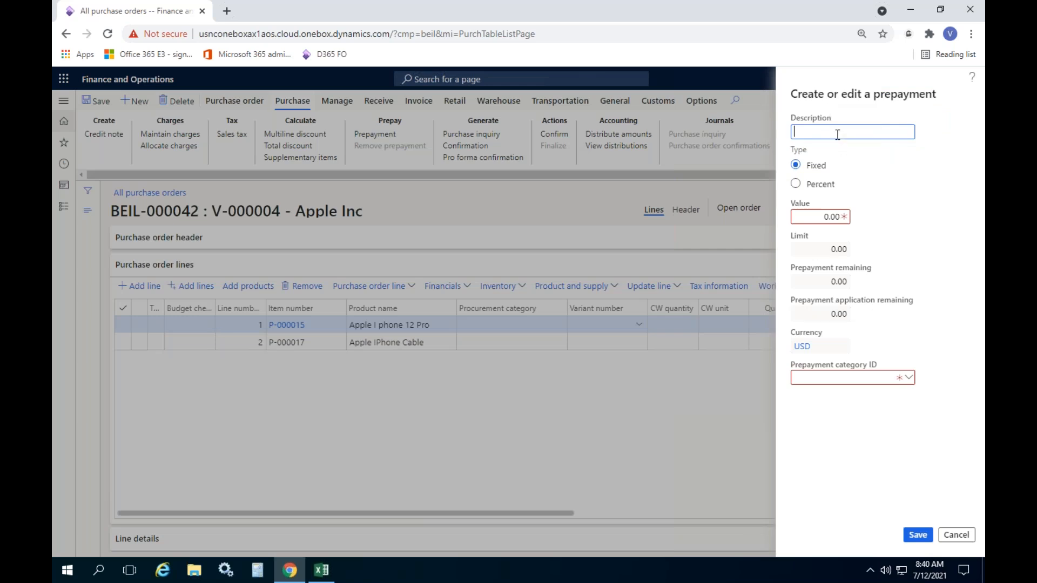
type("10% Advance Payment")
Step: Try the Fixed prepayment type with a value of 10,000
left_click(807, 186)
left_click(809, 166)
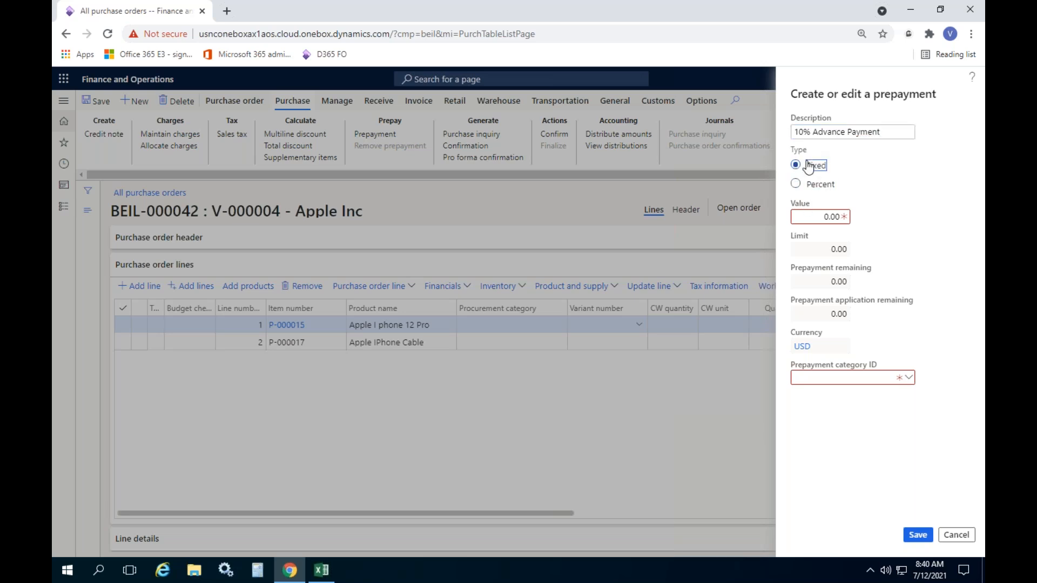
left_click(813, 216)
type("10000")
key("Tab")
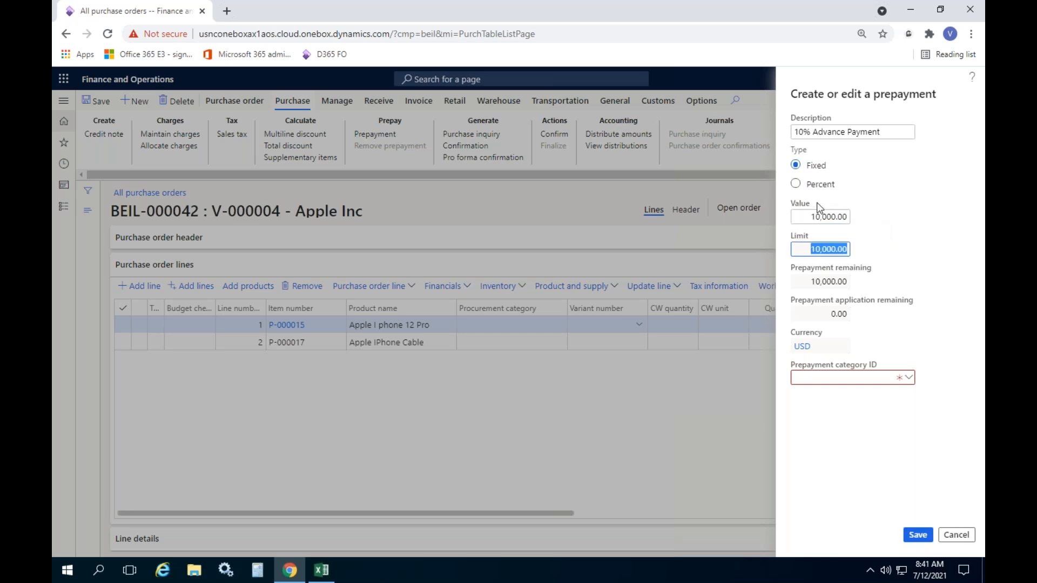
Step: Change the prepayment type to Percent and set its value to 15
left_click(812, 185)
key("Tab")
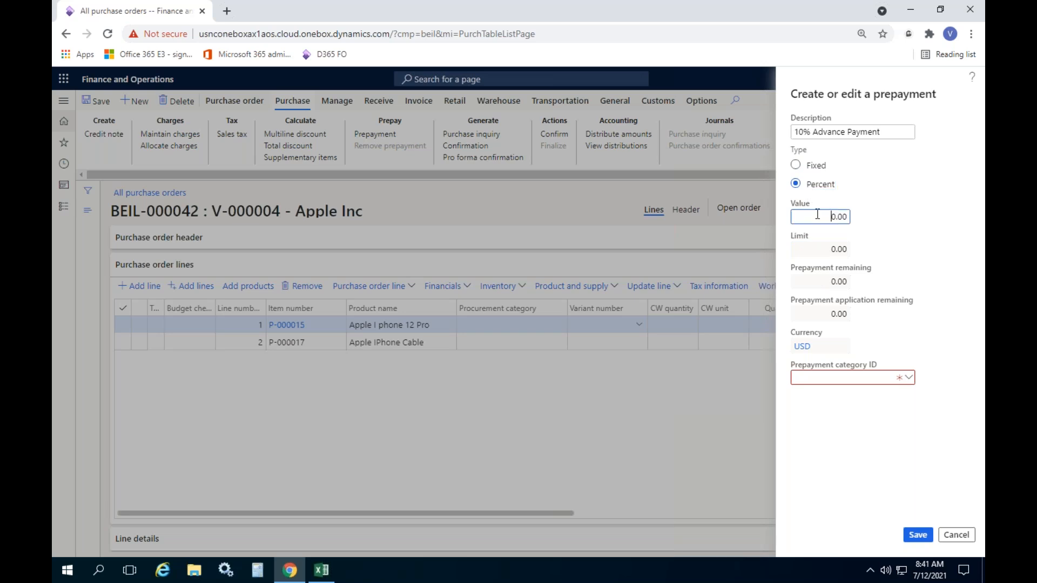
type("10")
left_click_drag(823, 219, 886, 215)
type("1")
key("Tab")
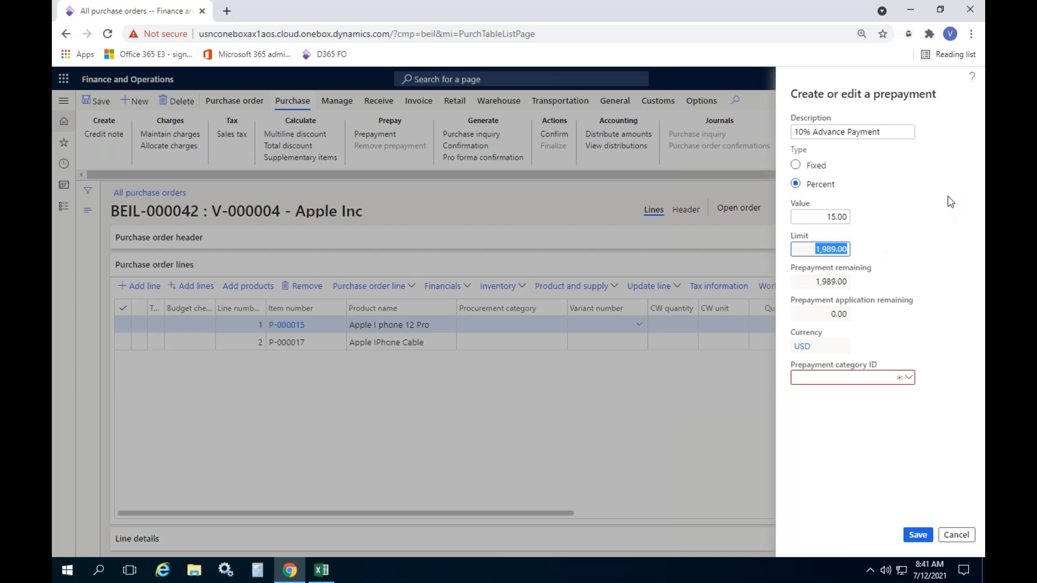
Step: Assign the Advance Payment category under BIGC Category as the prepayment category
left_click(909, 378)
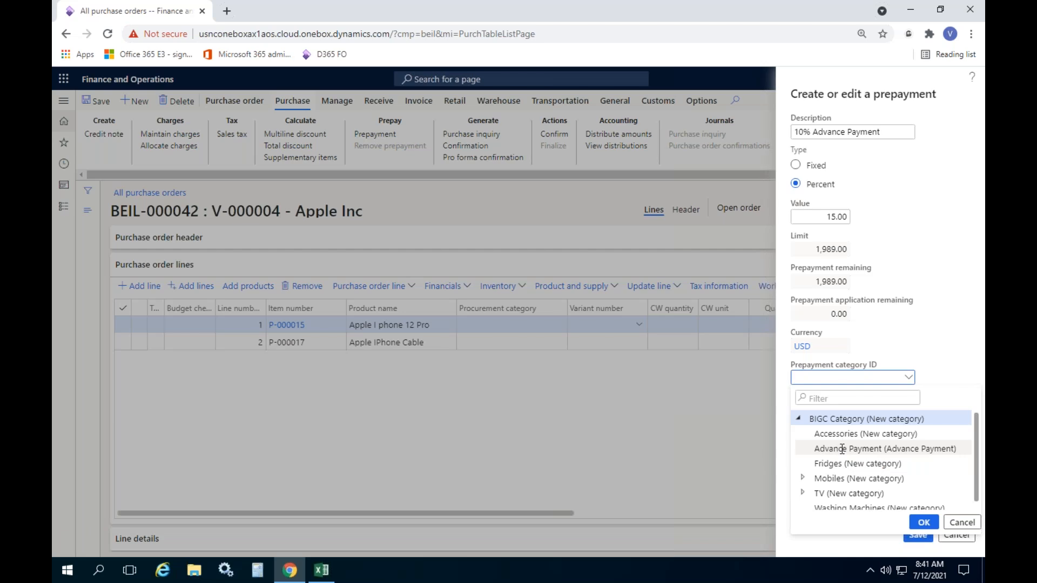
left_click(874, 449)
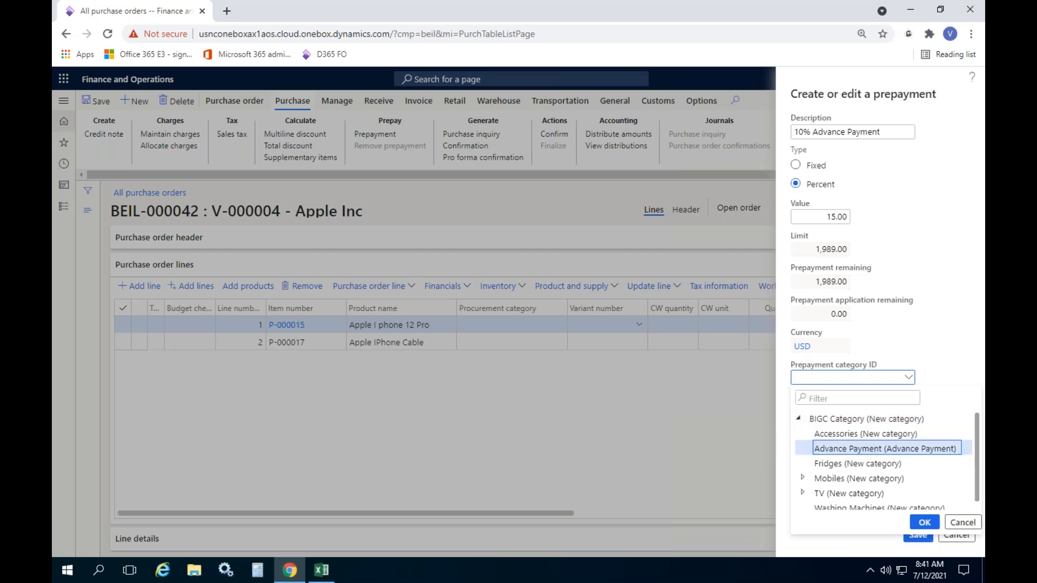
left_click(924, 522)
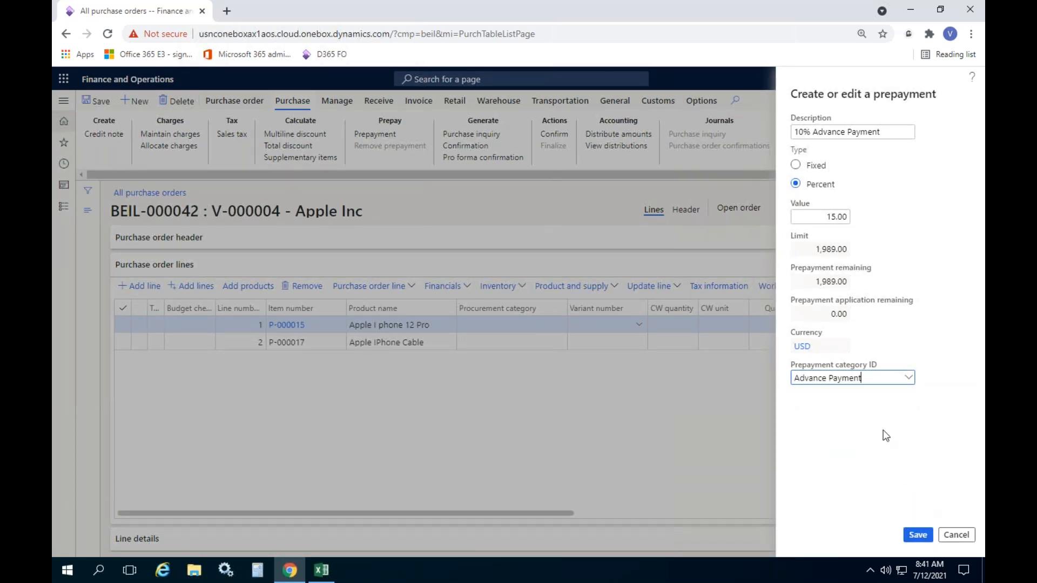
left_click_drag(864, 377, 792, 378)
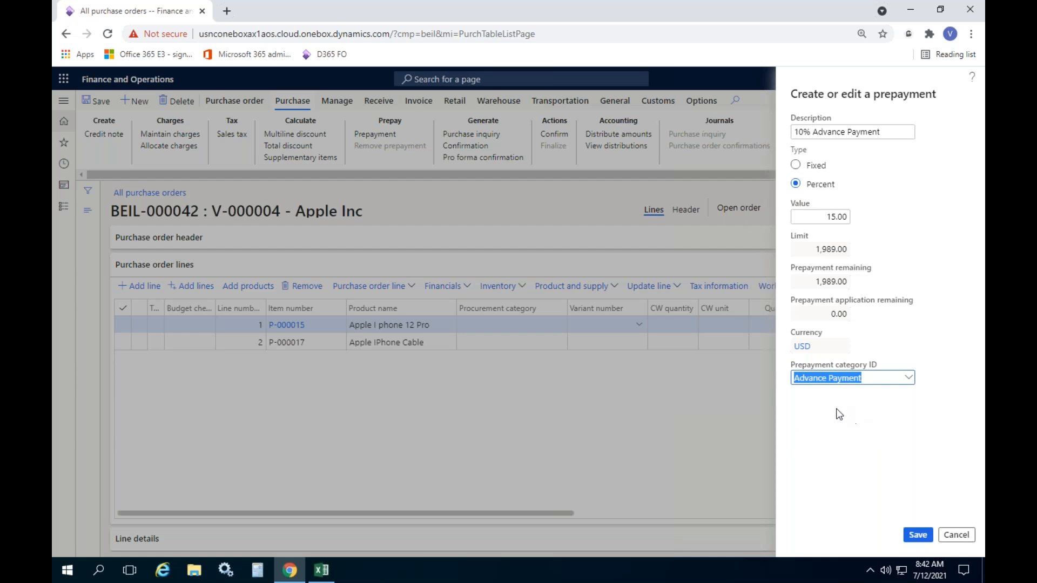
Step: Duplicate the browser tab and open the Posting setup of Inventory management in the copy
right_click(149, 19)
left_click(207, 113)
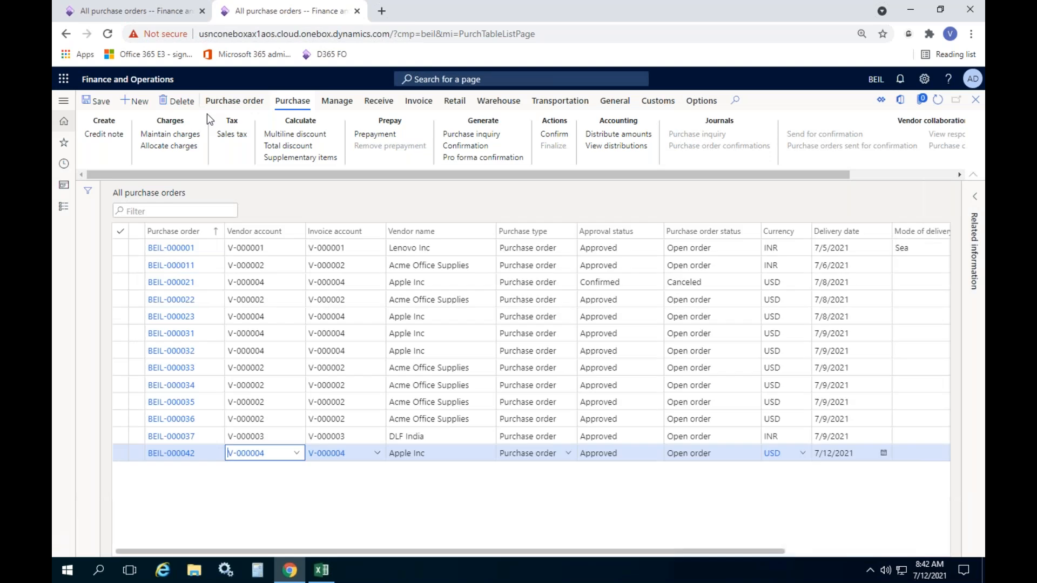
left_click(63, 207)
scroll(108, 270, "down", 3)
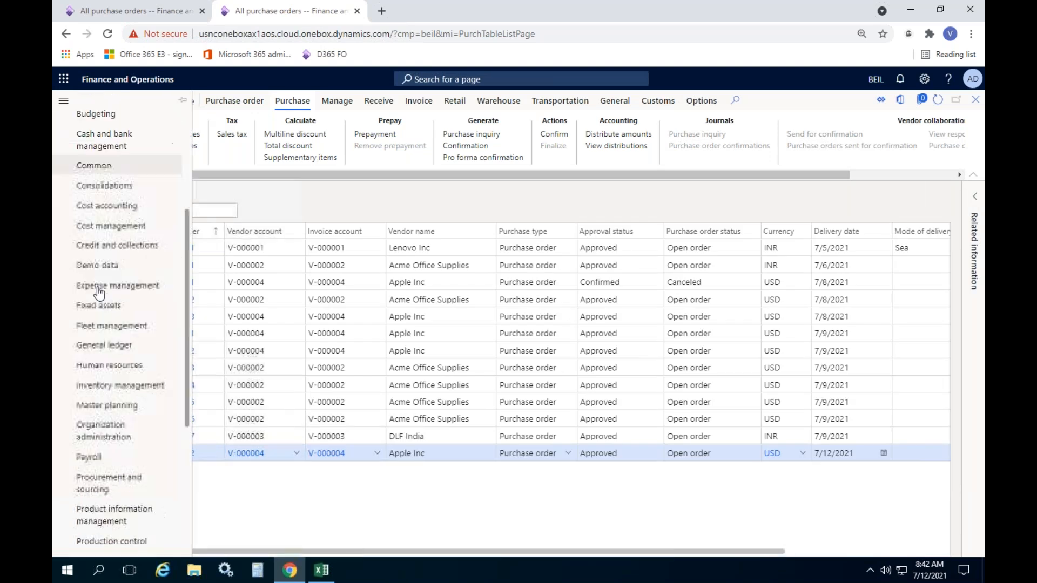
left_click(124, 386)
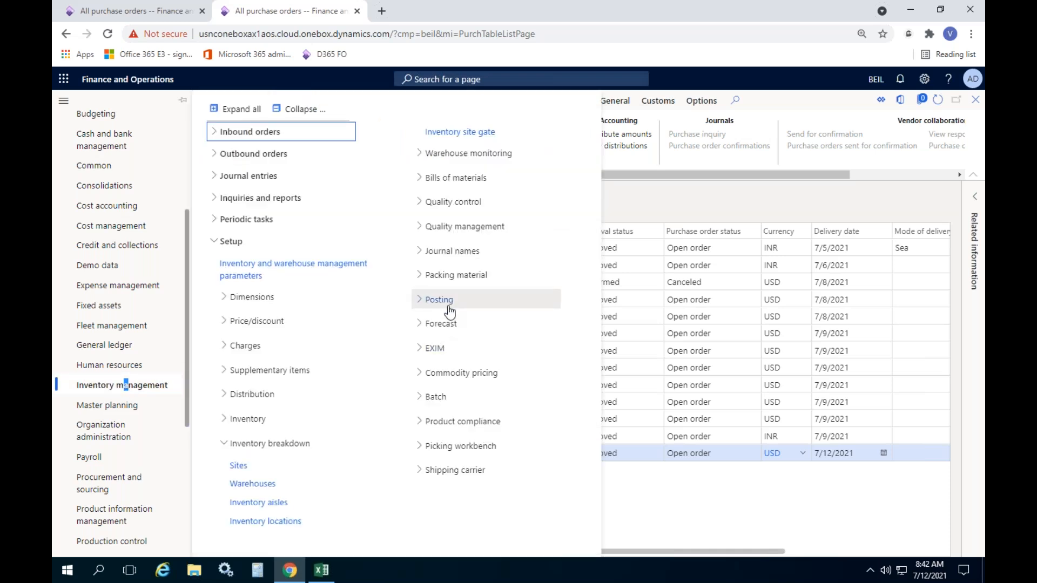
left_click(461, 323)
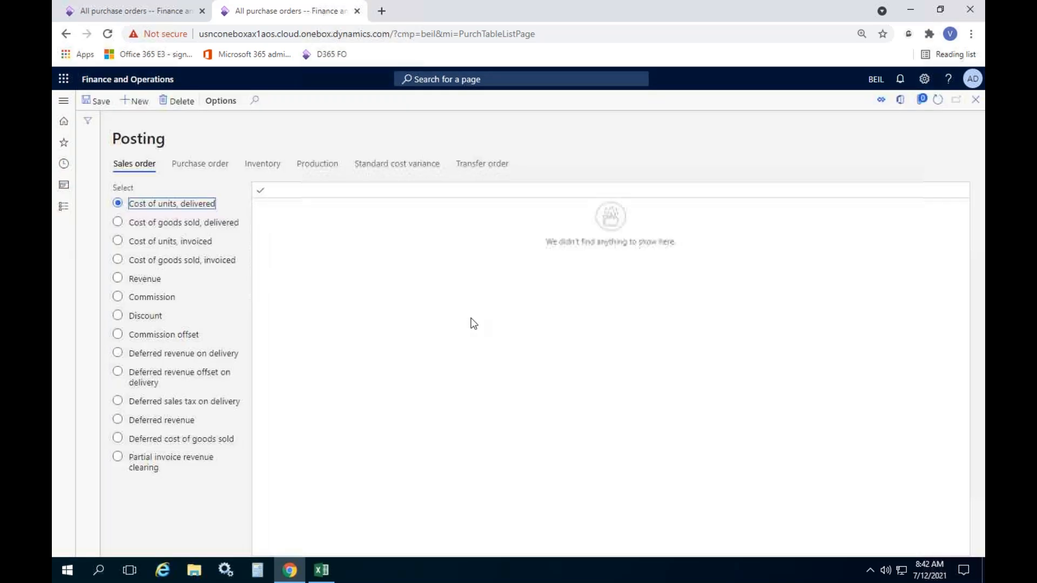
Step: Check which main account the purchase order Prepayment posting uses for the Advance Payment category
left_click(210, 165)
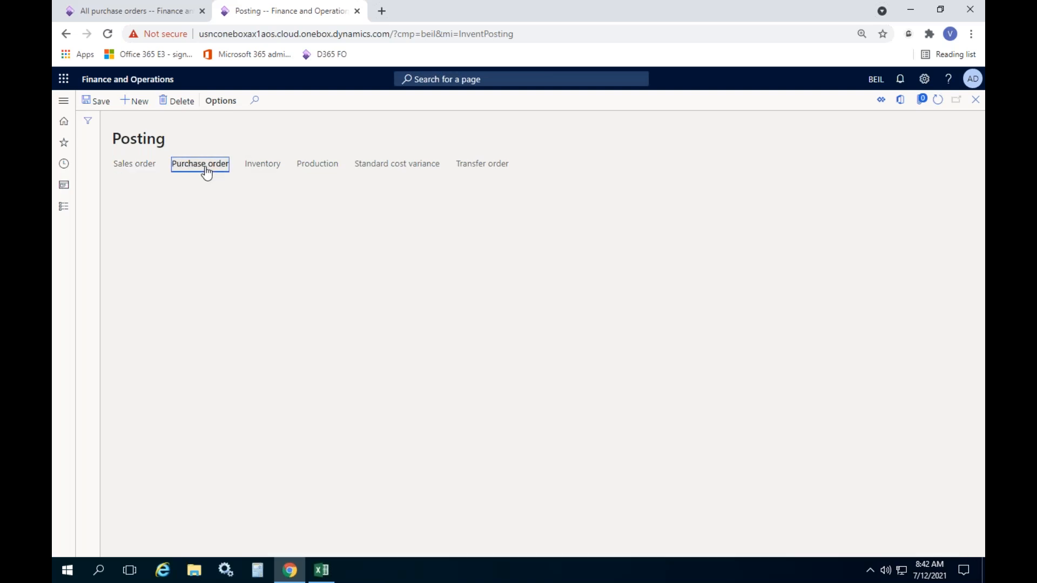
left_click(151, 518)
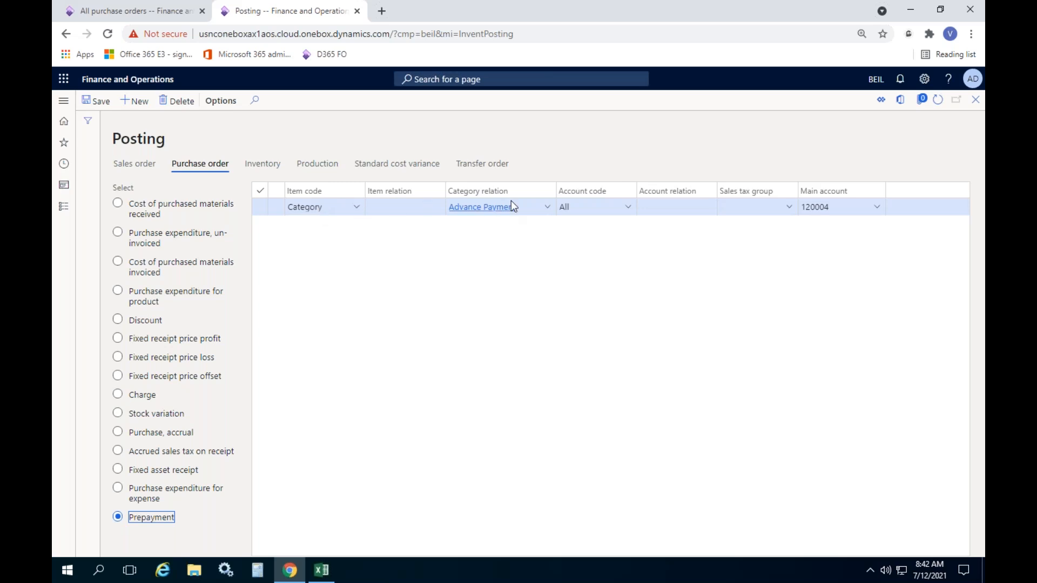
left_click(877, 207)
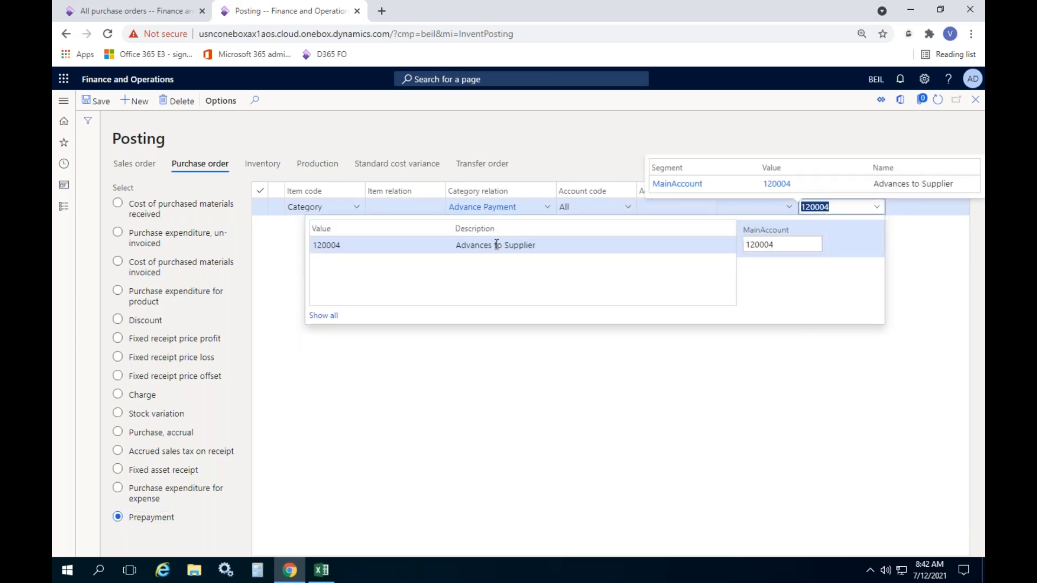
left_click(534, 338)
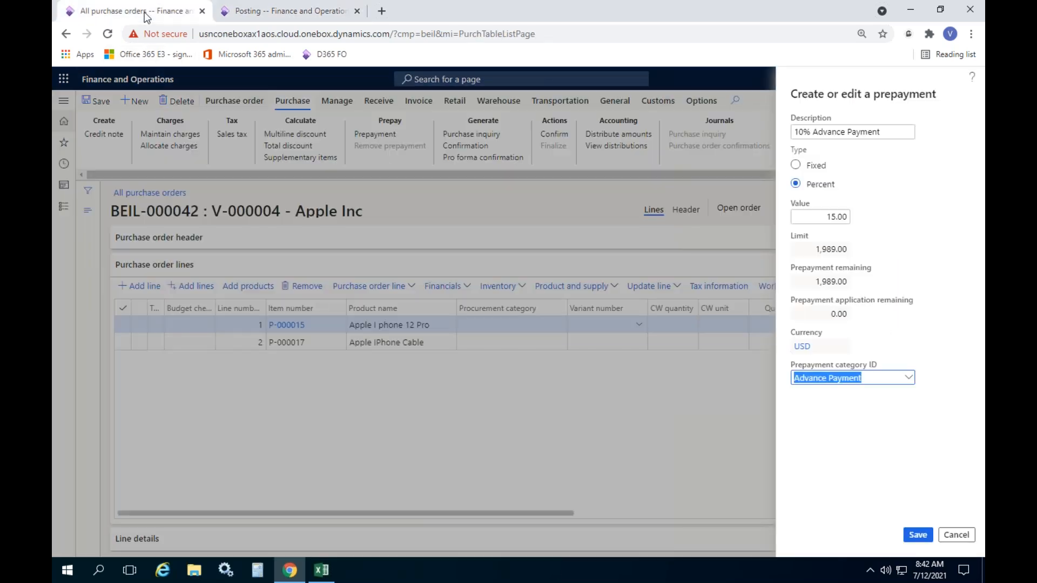
Step: Return to the purchase order's browser tab and save the prepayment
left_click(132, 11)
left_click(882, 435)
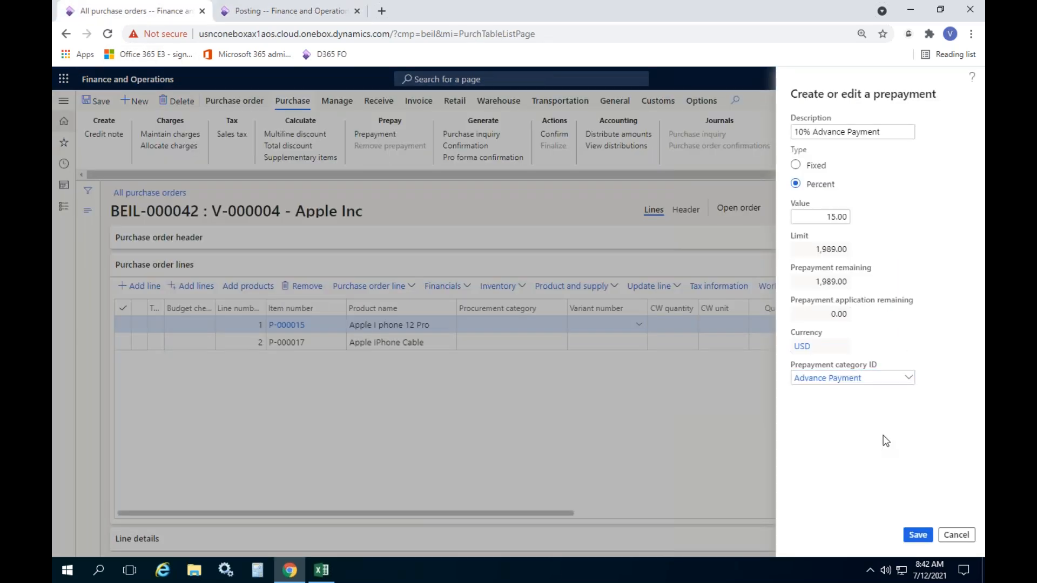
left_click(917, 536)
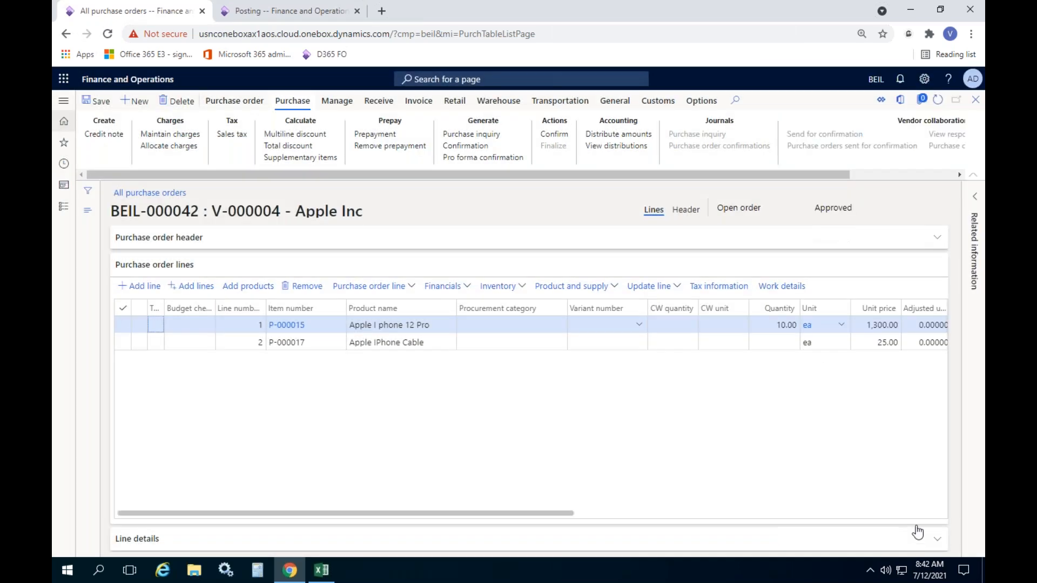
Step: Set the Apple IPhone Cable line's quantity to 15 and its unit price to 10
left_click(785, 343)
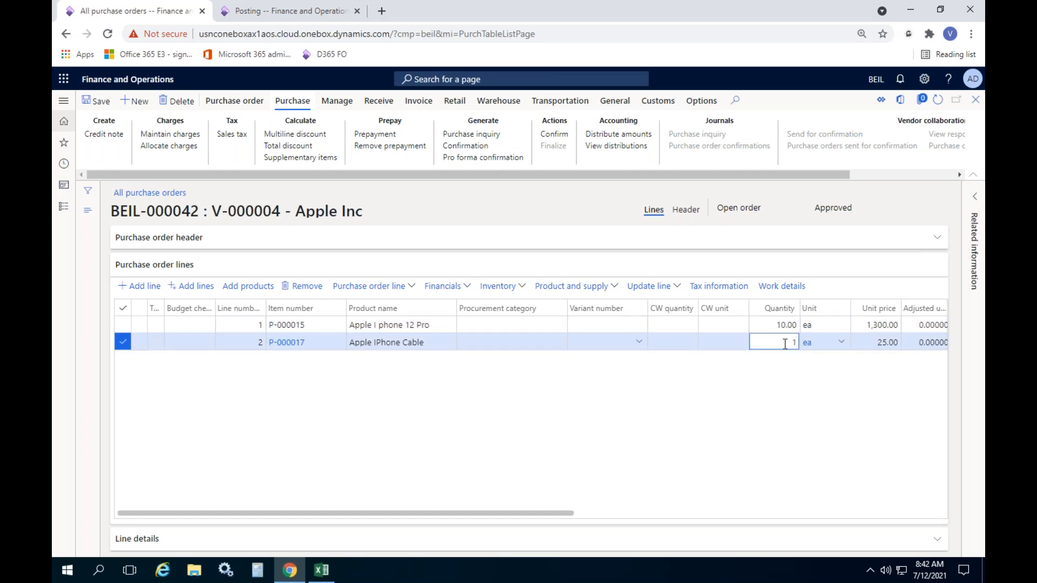
key("Tab")
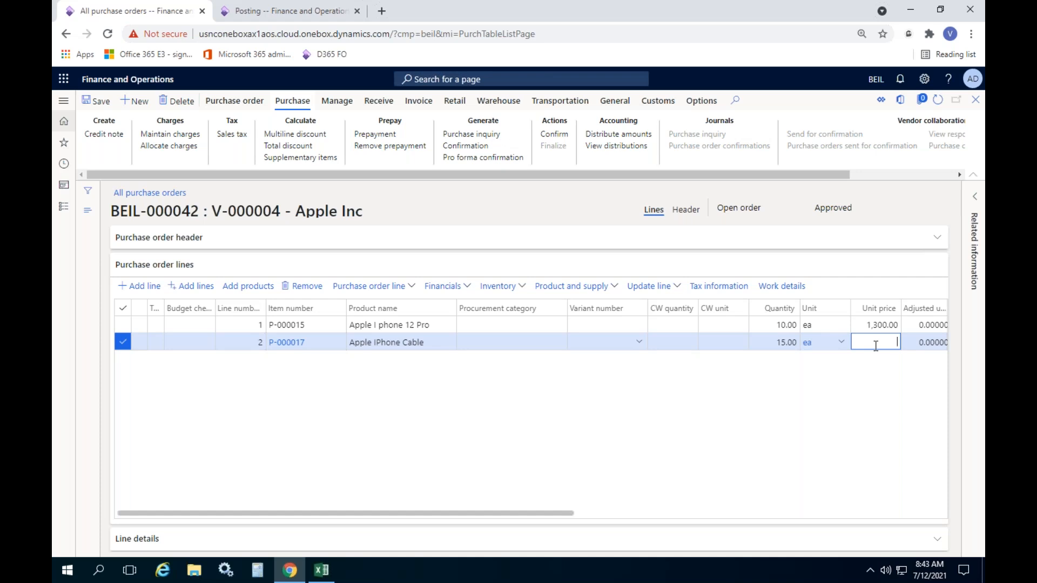
key("Tab")
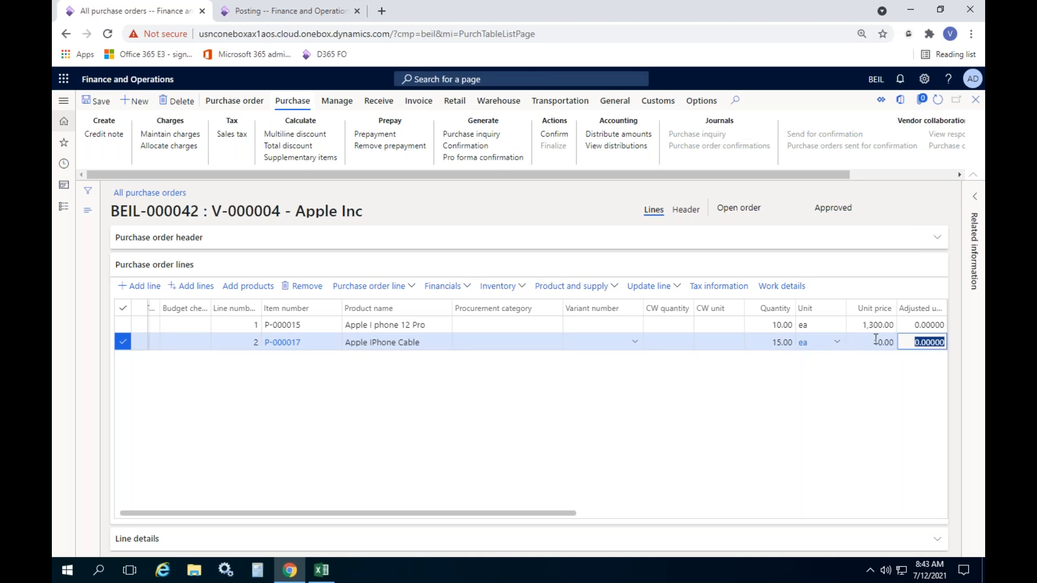
Step: Check the prepayment limit and the order totals against the edited lines, then close them and dismiss the charges warning
left_click(387, 135)
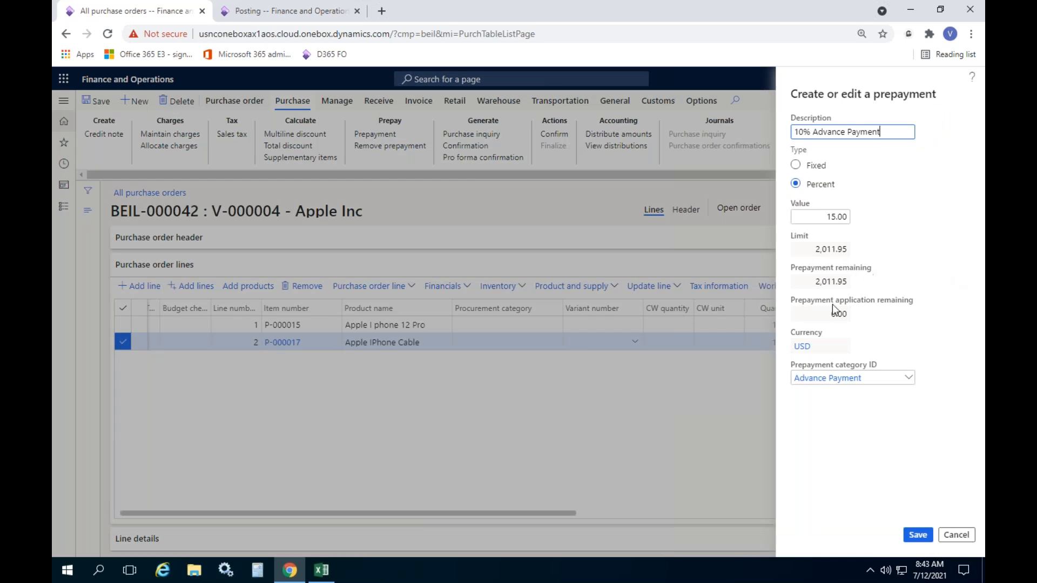
left_click(955, 535)
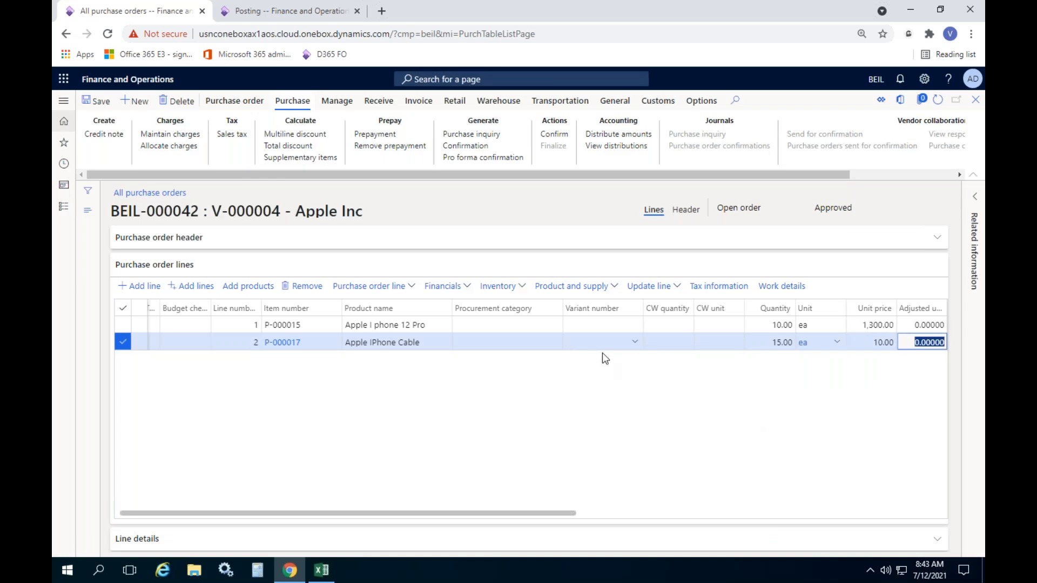
left_click(247, 107)
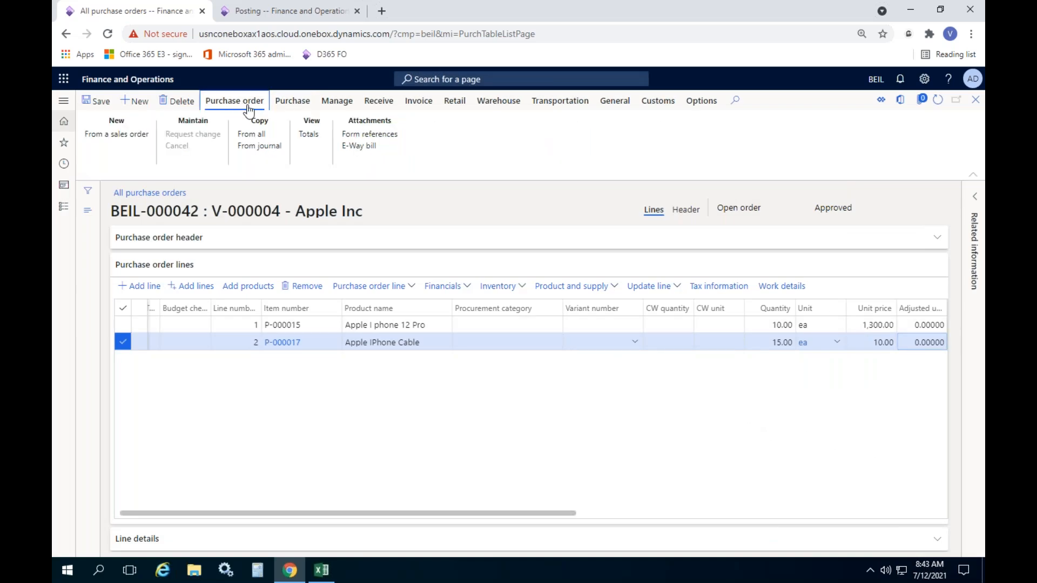
left_click(309, 134)
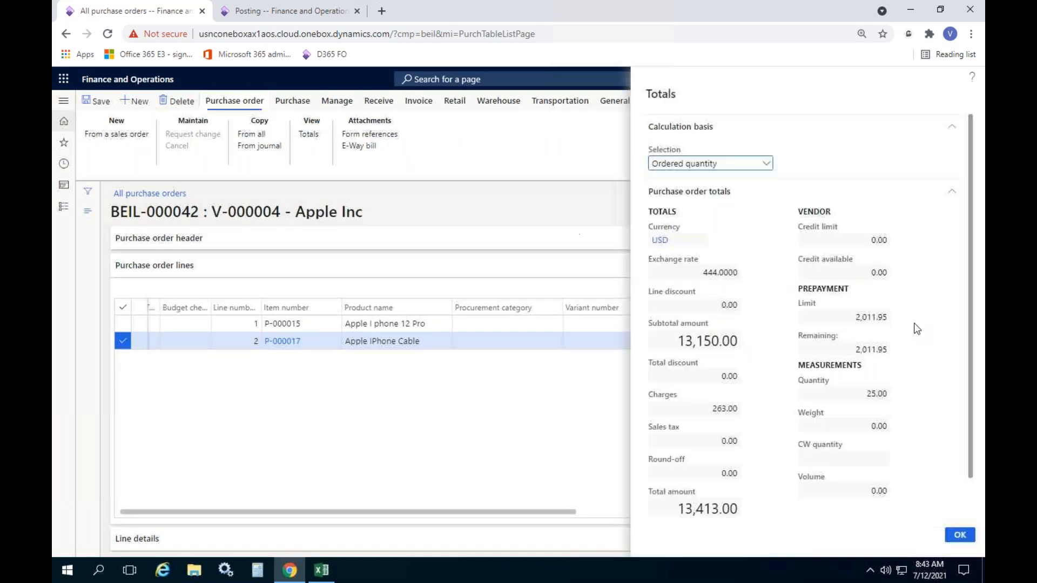
left_click(711, 510)
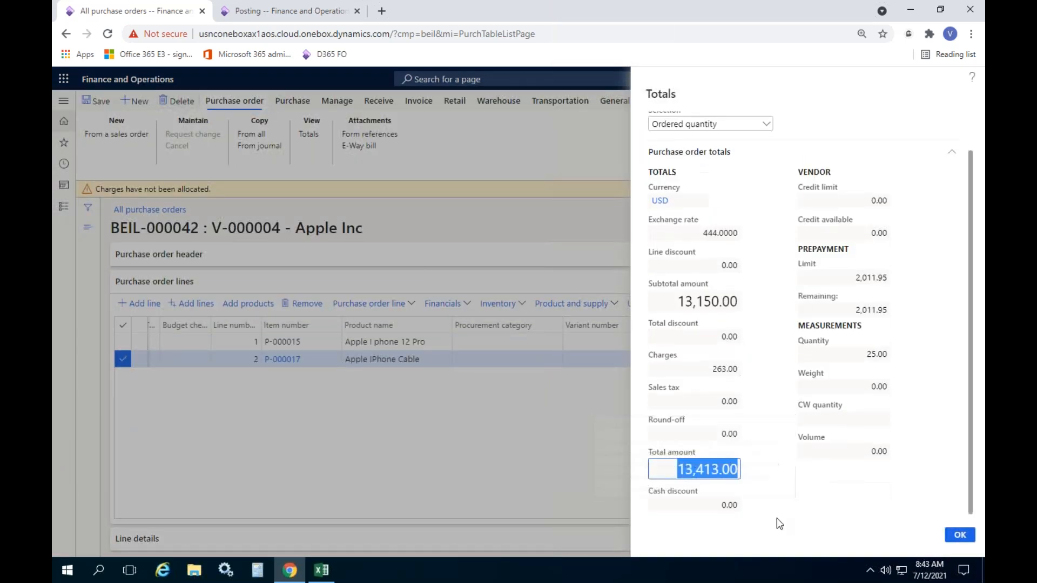
left_click(968, 533)
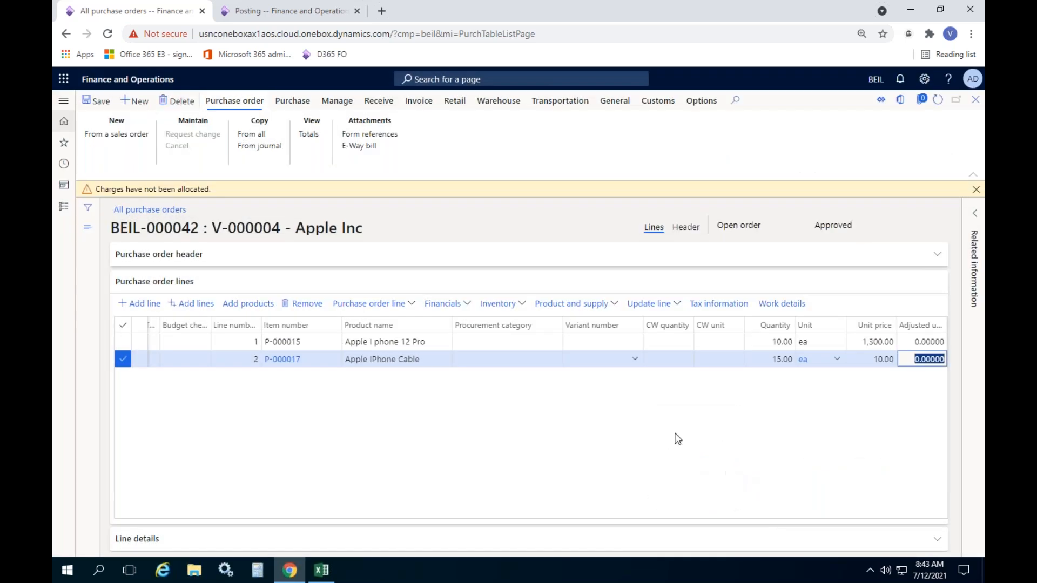
left_click(975, 189)
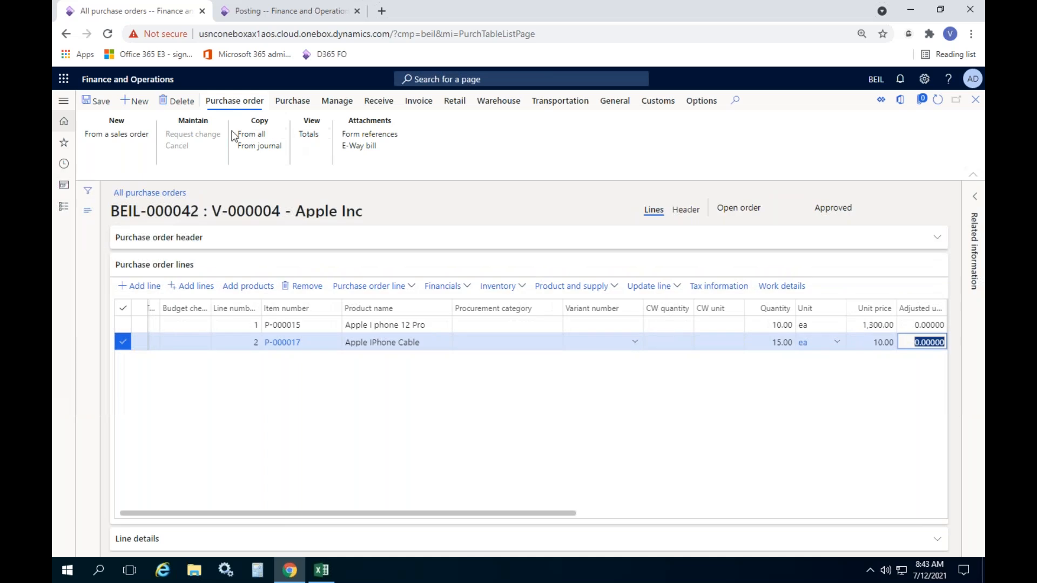
Step: Review the charges maintained on the purchase order header, then return to the order
left_click(291, 103)
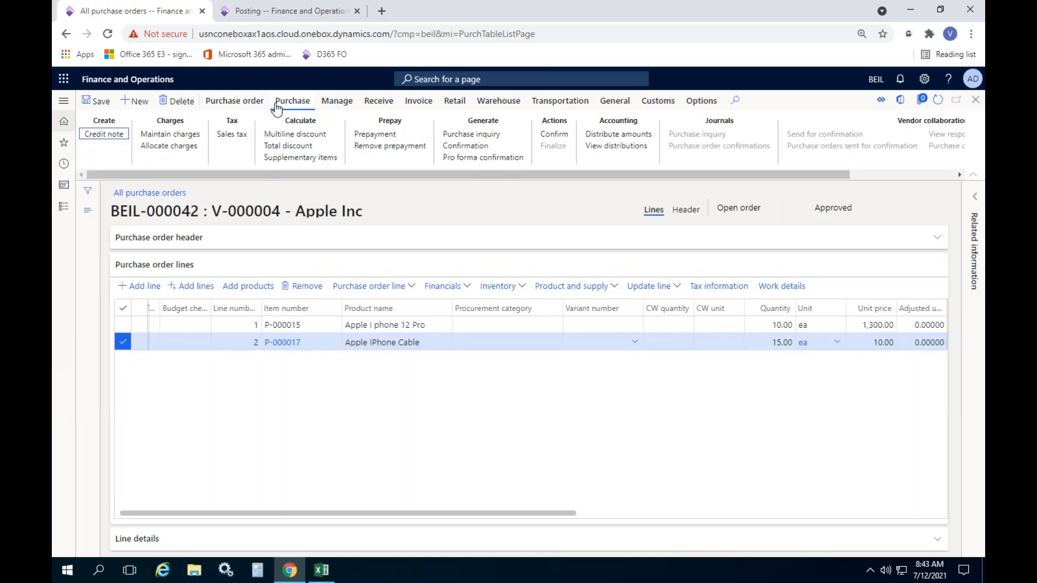
left_click(437, 156)
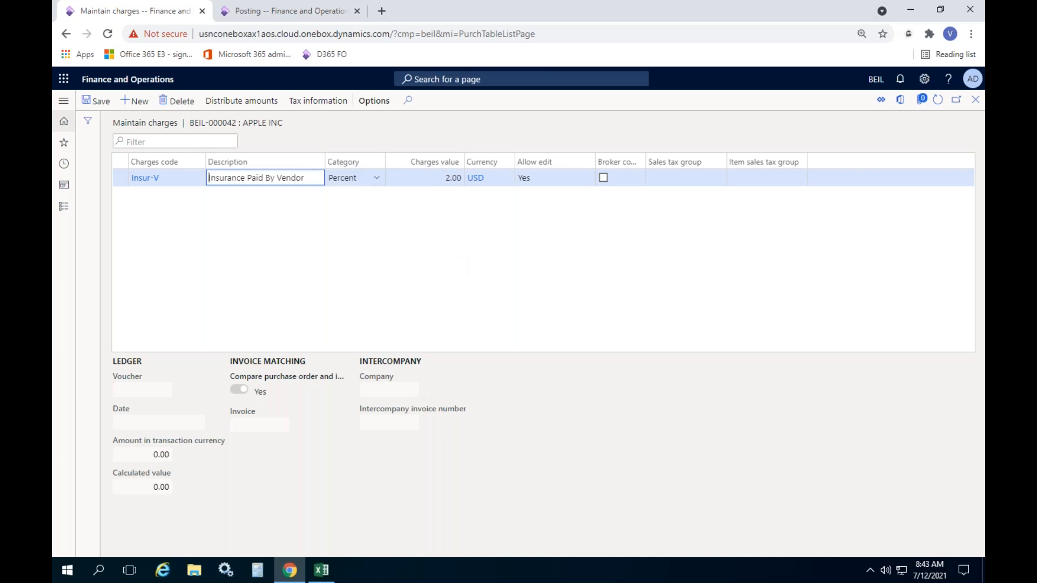
left_click(974, 100)
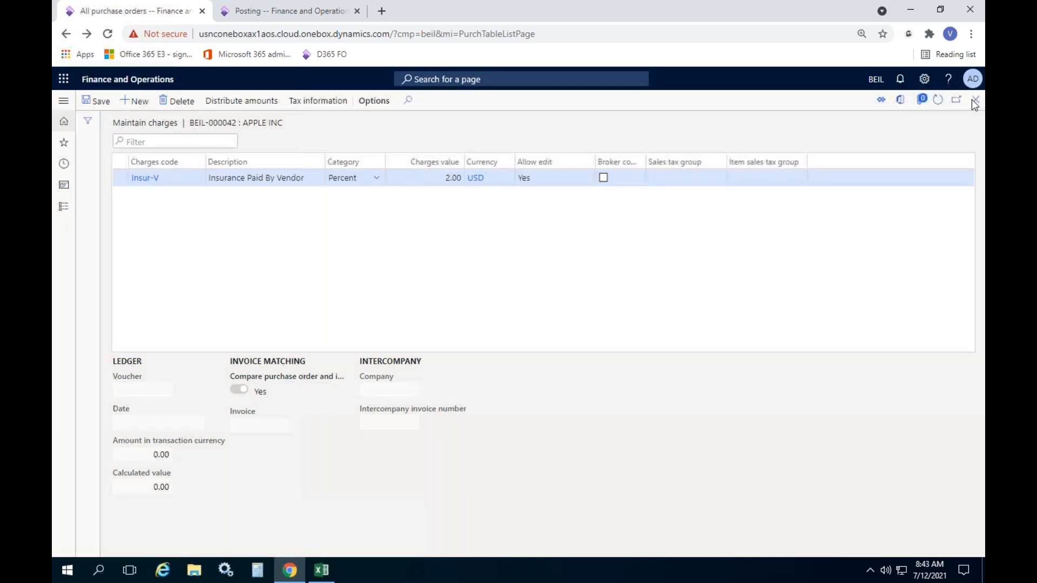
Step: Allocate the header charges to all order lines by net amount with the Allocate all option enabled
left_click(165, 148)
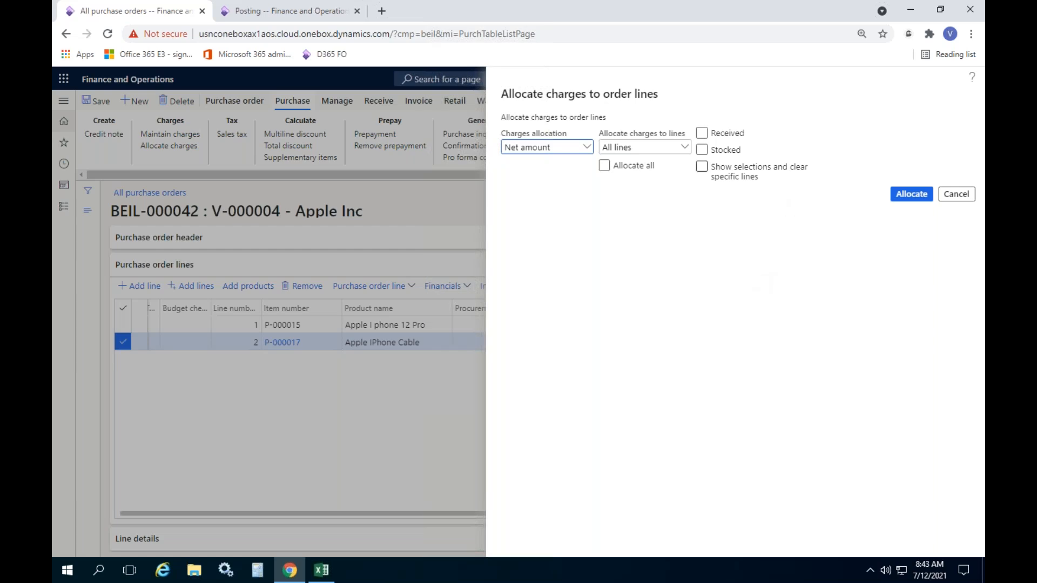
left_click(613, 168)
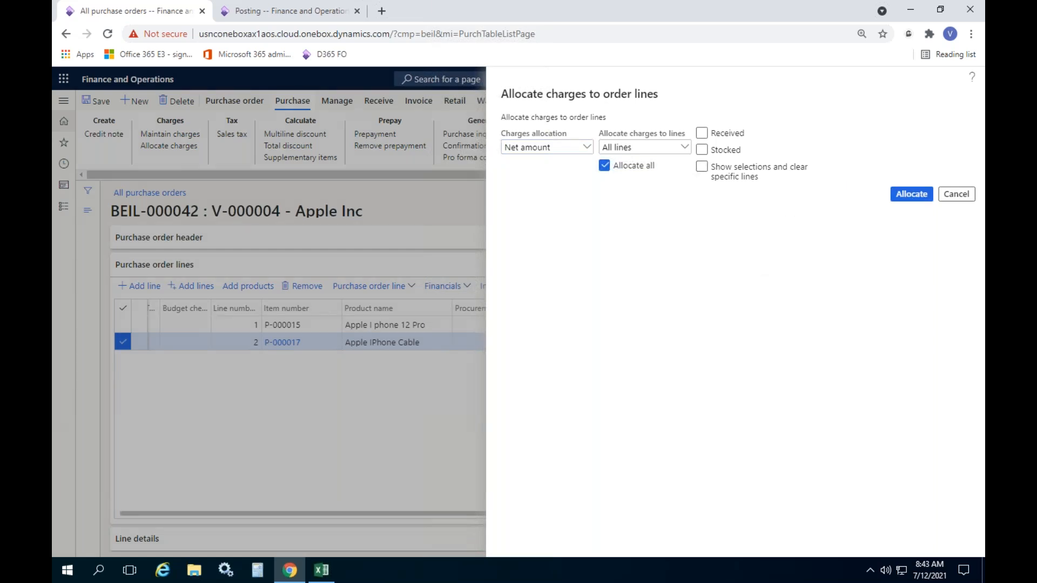
left_click(908, 194)
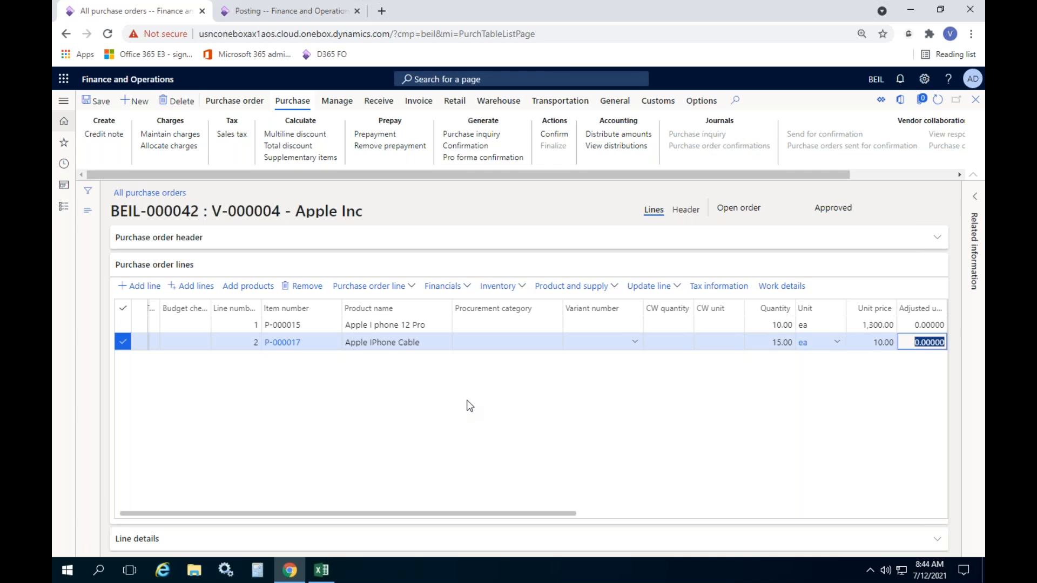
Step: Confirm the purchase order with printing and print management destination enabled, then close the printed purchase order
left_click(482, 151)
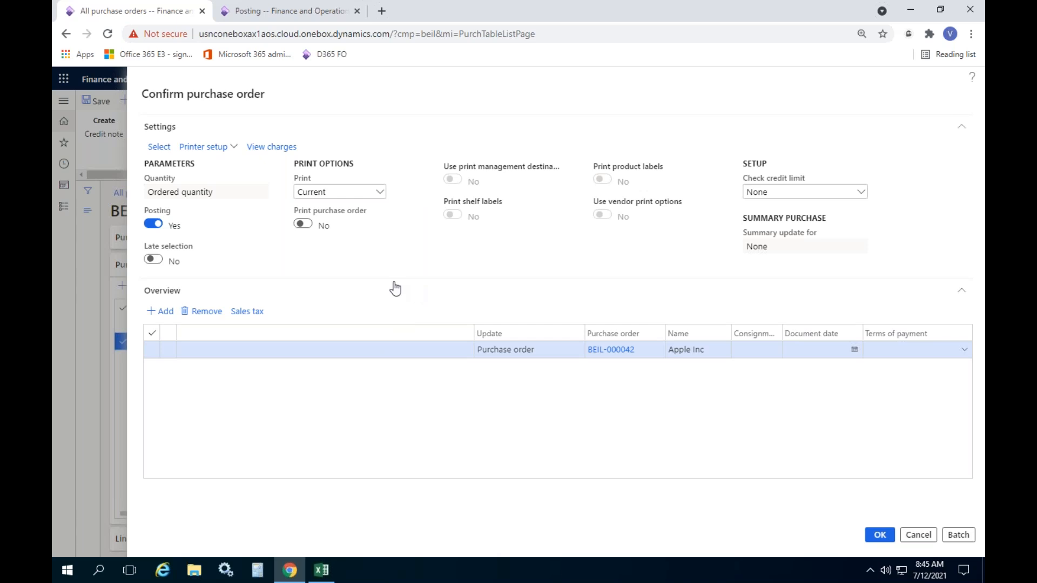
left_click(303, 223)
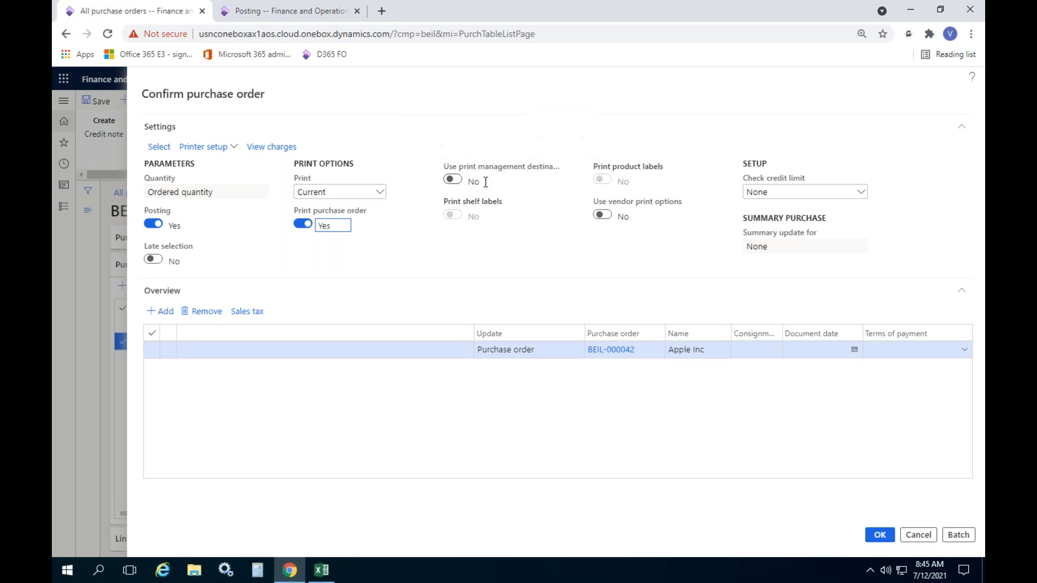
left_click(452, 179)
left_click(880, 536)
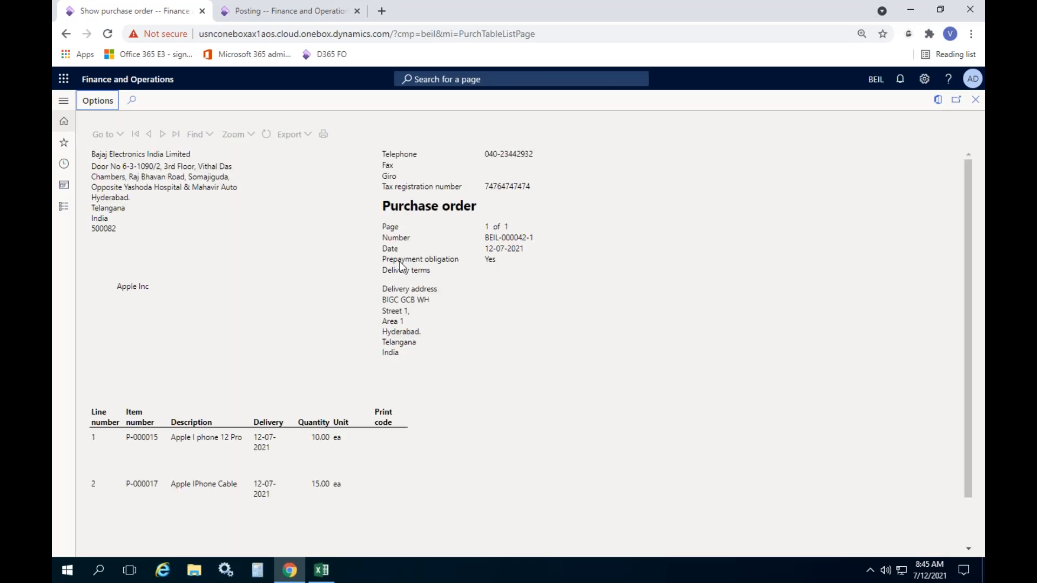
left_click(974, 100)
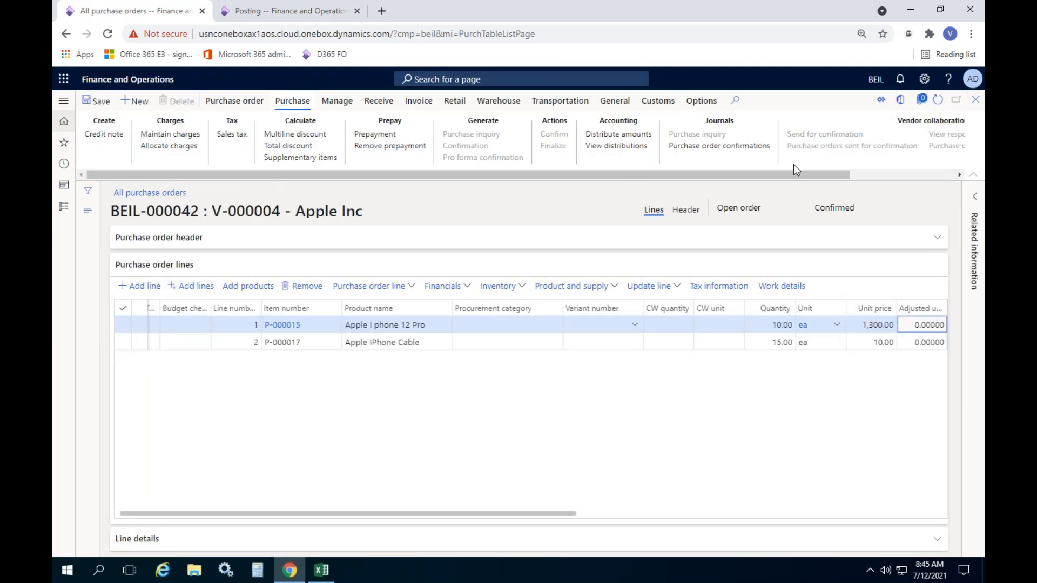
Step: Refresh the order and review its purchase order confirmation journal with the Currency column widened, then close it
left_click(938, 101)
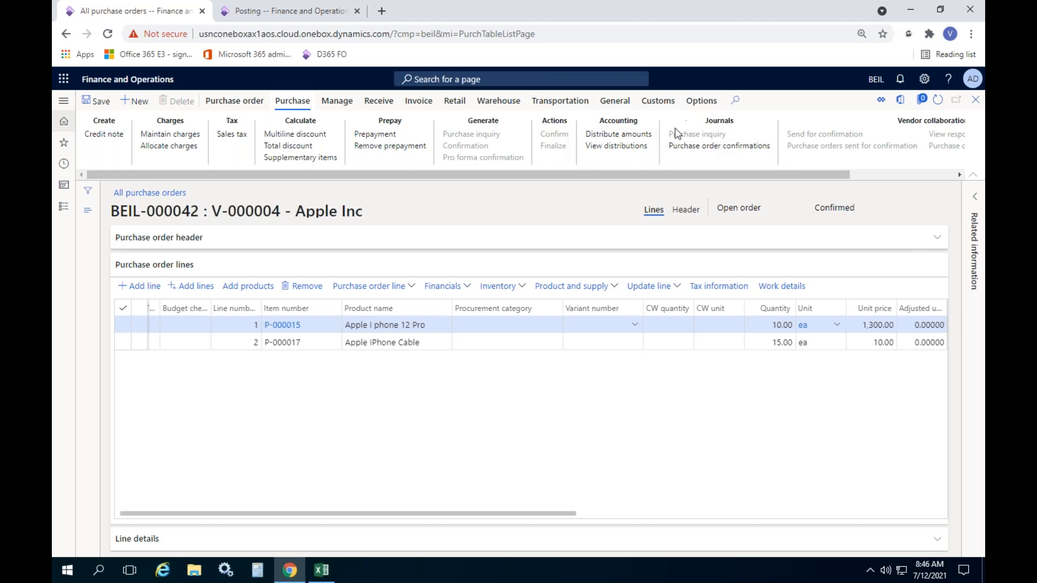
left_click(719, 146)
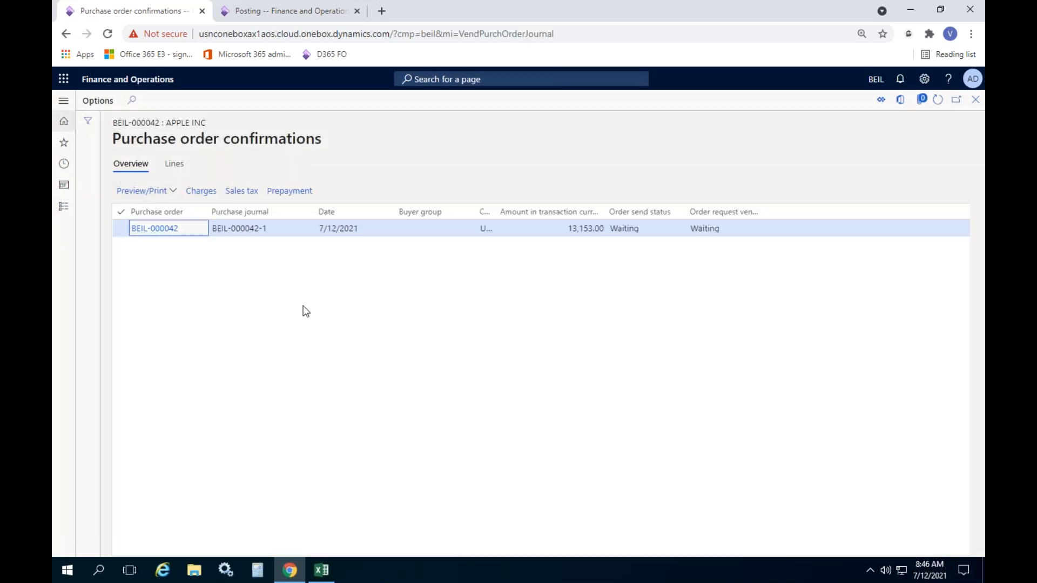
left_click_drag(497, 212, 537, 211)
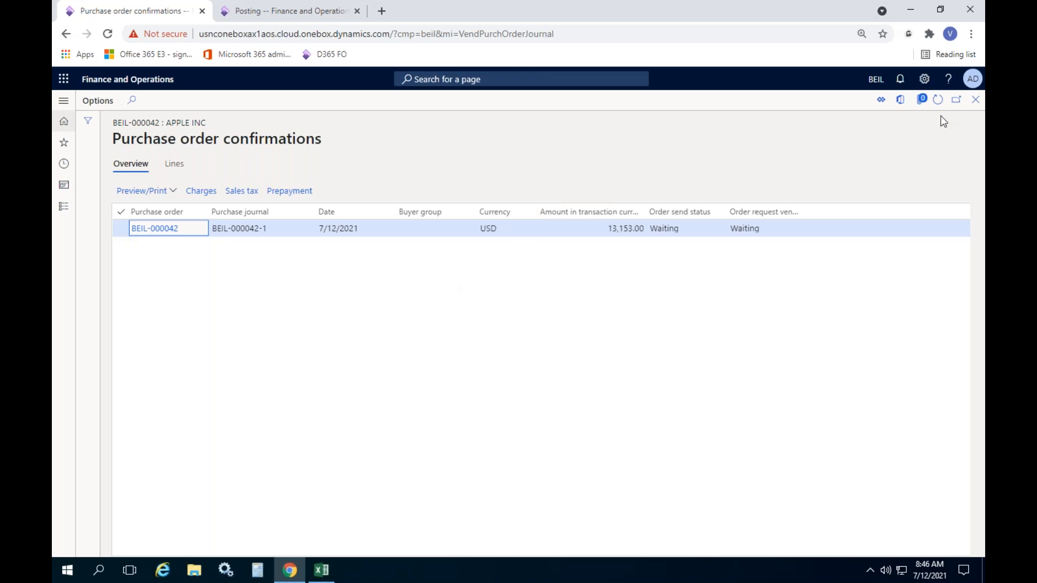
left_click(976, 101)
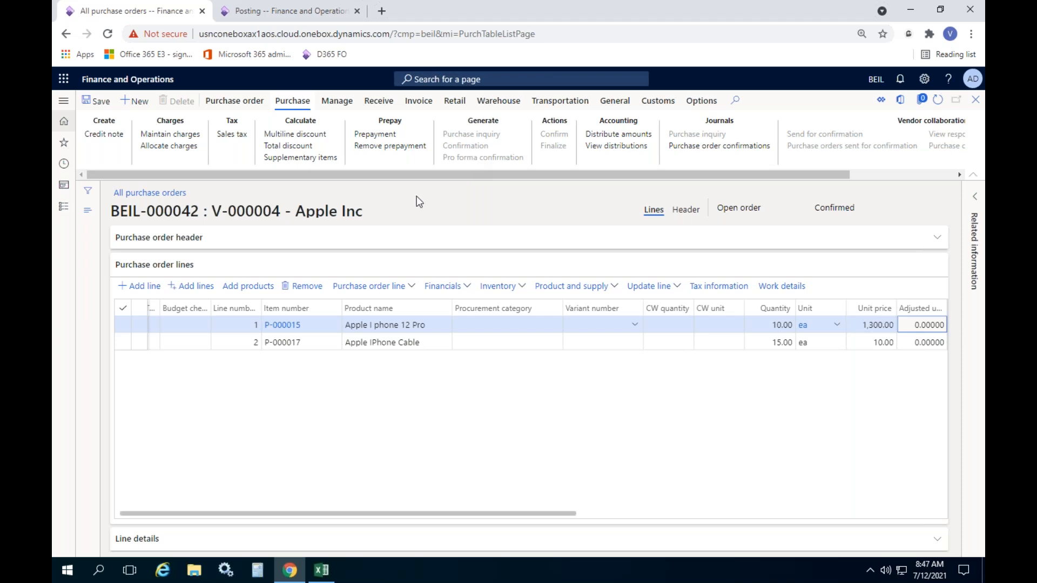
Step: Check the order's accounting distributions for the extended price and discount of both lines, then close them and dismiss the distribution warning
left_click(622, 139)
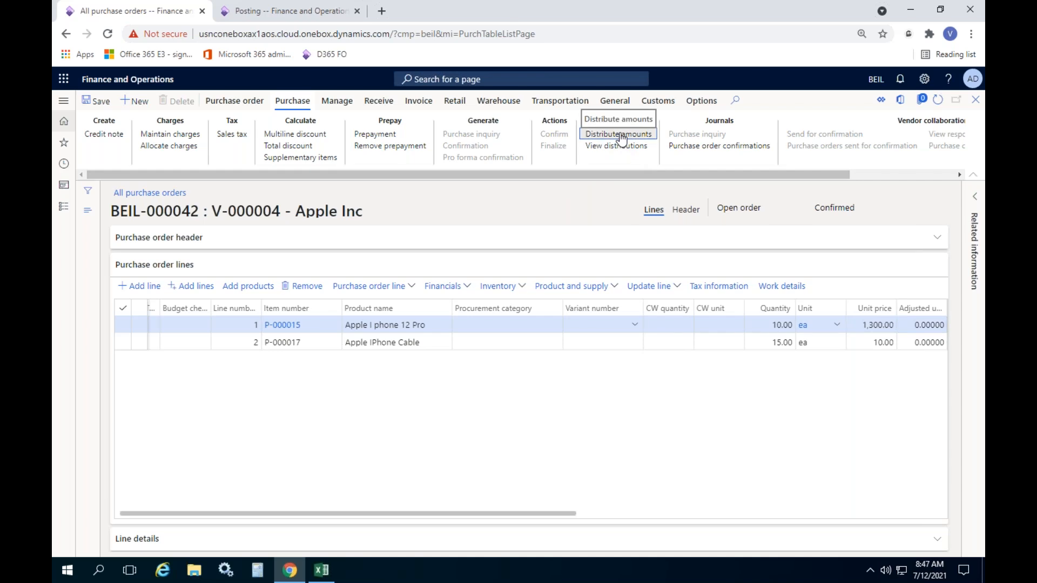
left_click(616, 147)
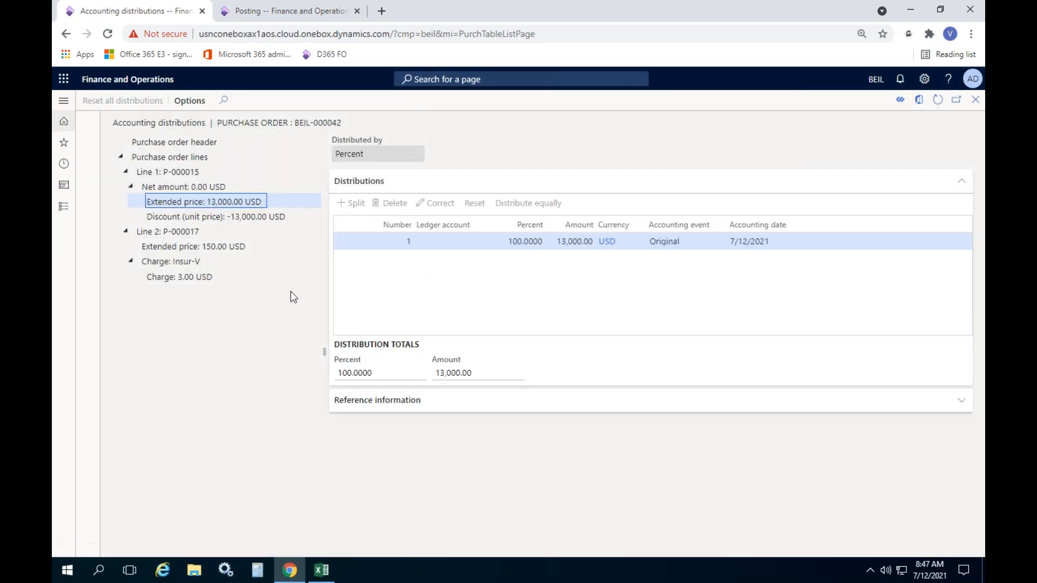
left_click(444, 239)
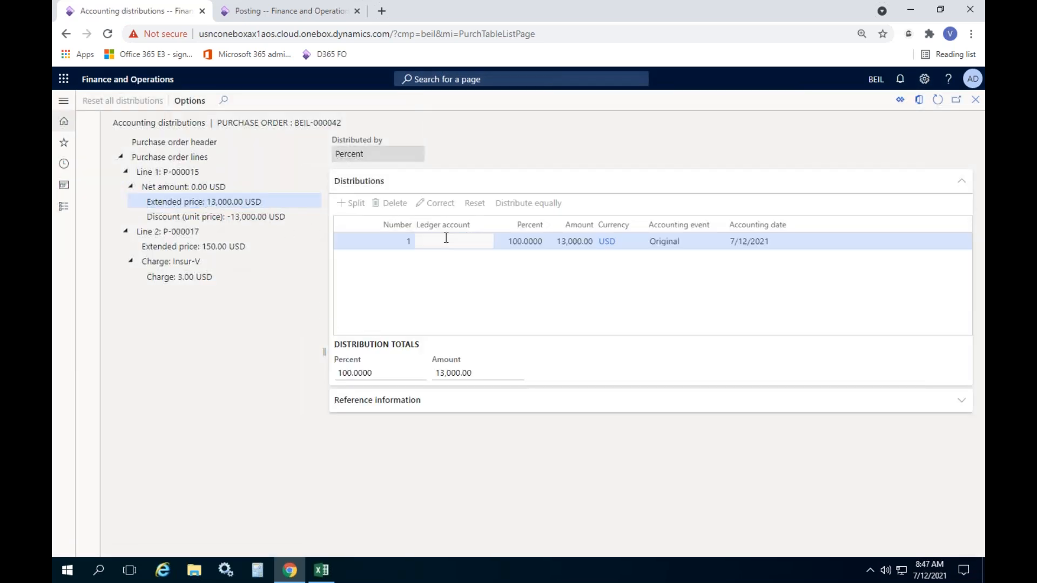
left_click(205, 215)
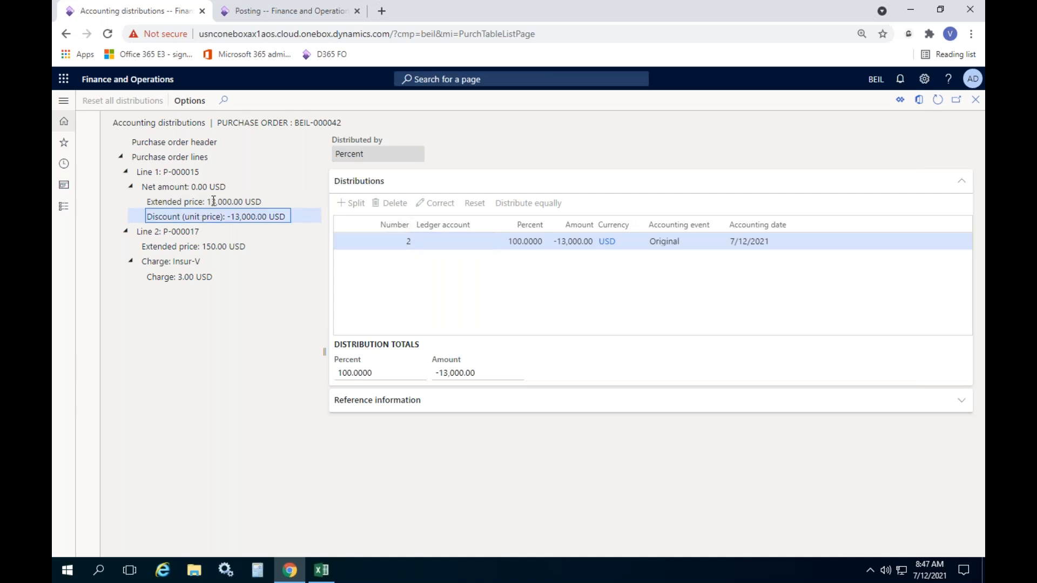
left_click(214, 201)
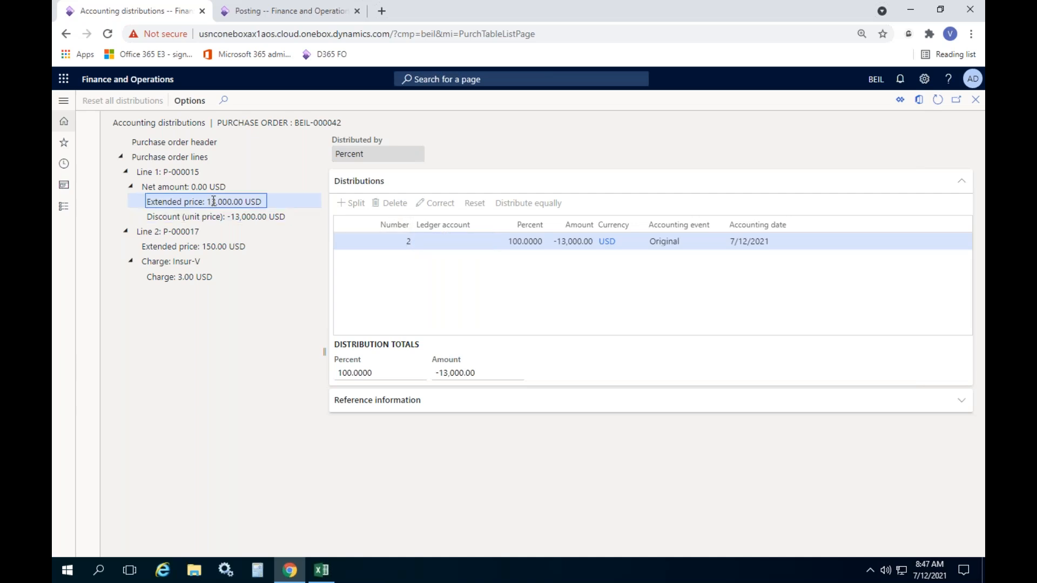
left_click(193, 246)
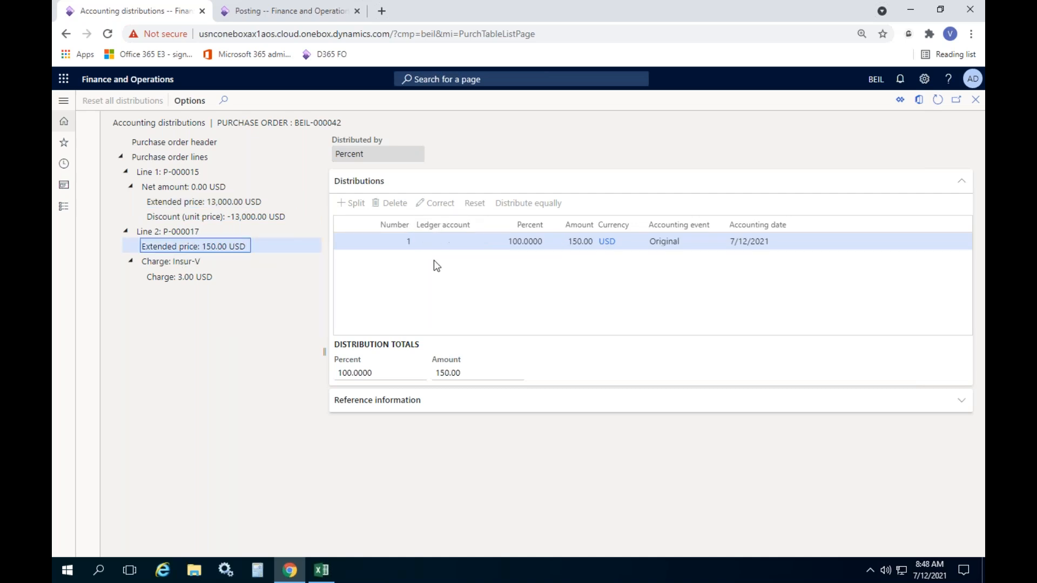
left_click(976, 100)
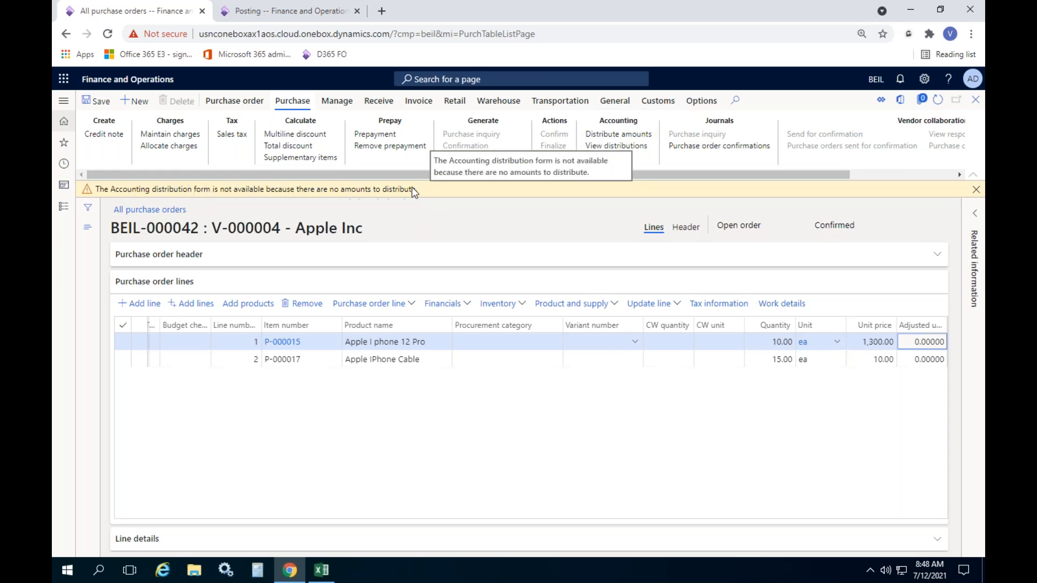
left_click(976, 189)
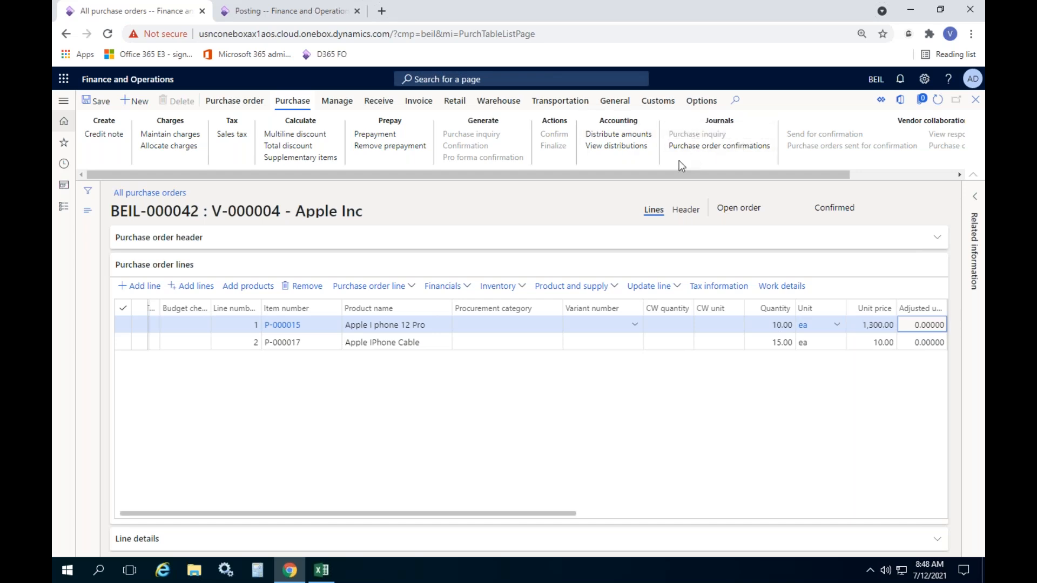
left_click_drag(678, 175, 813, 175)
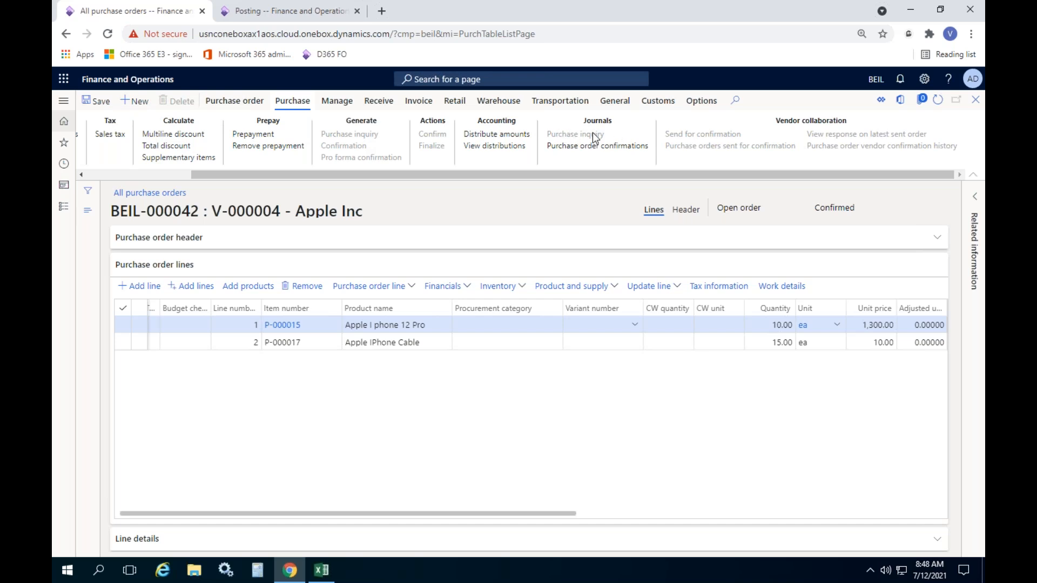
left_click_drag(581, 125, 621, 119)
left_click_drag(774, 124, 830, 125)
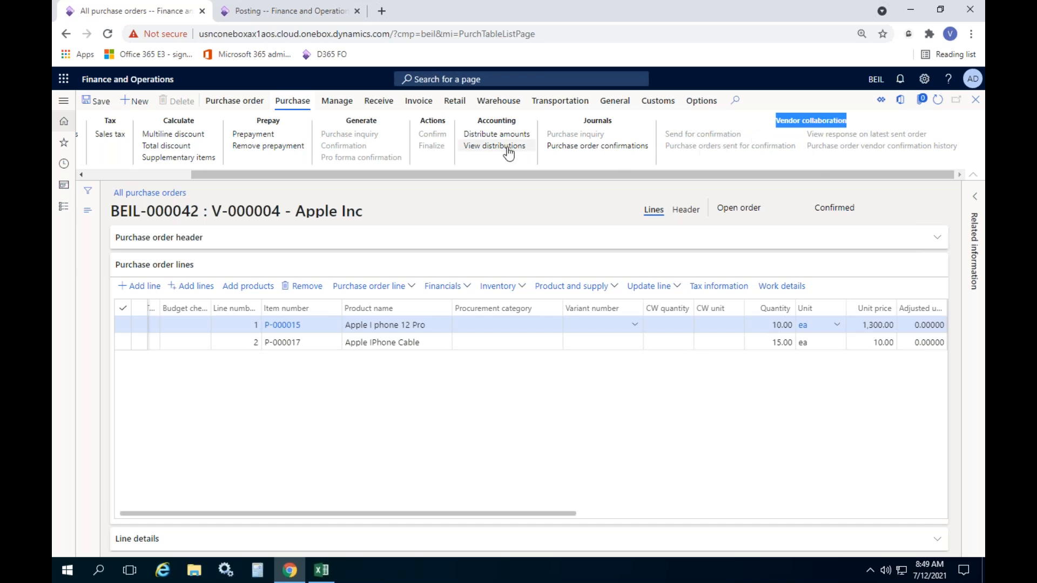
left_click(340, 102)
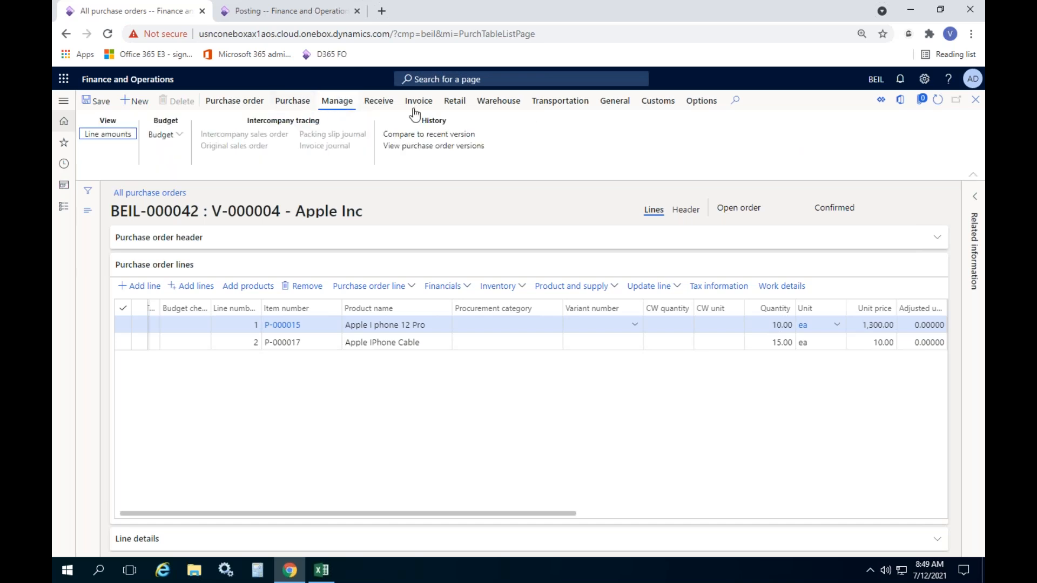
Step: Show the order's receiving commands, check the Product Receipt (GRN) stage in Excel's P2P Flow sheet, and return to the order
left_click(387, 103)
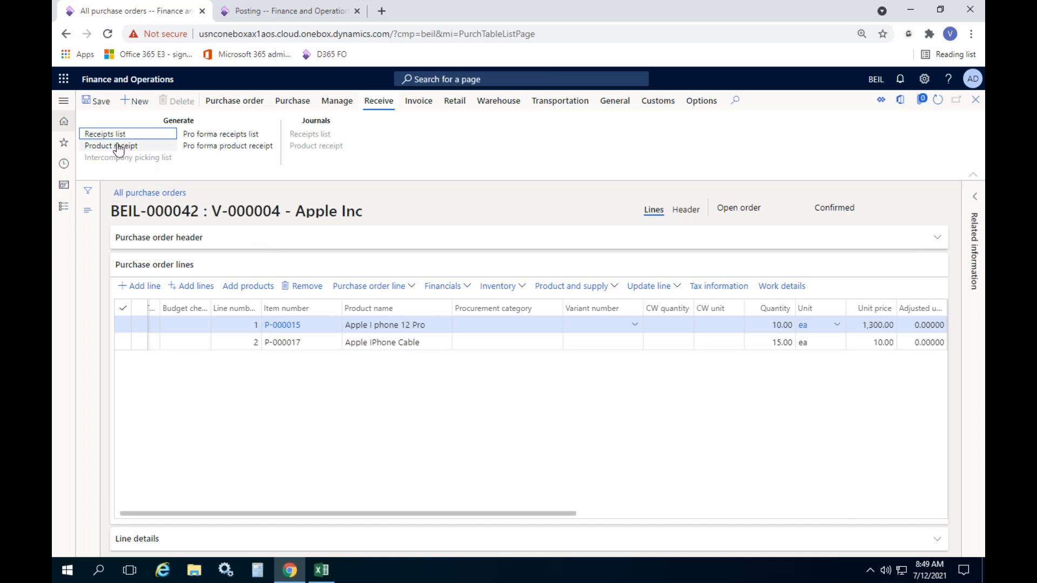
left_click_drag(163, 125, 200, 125)
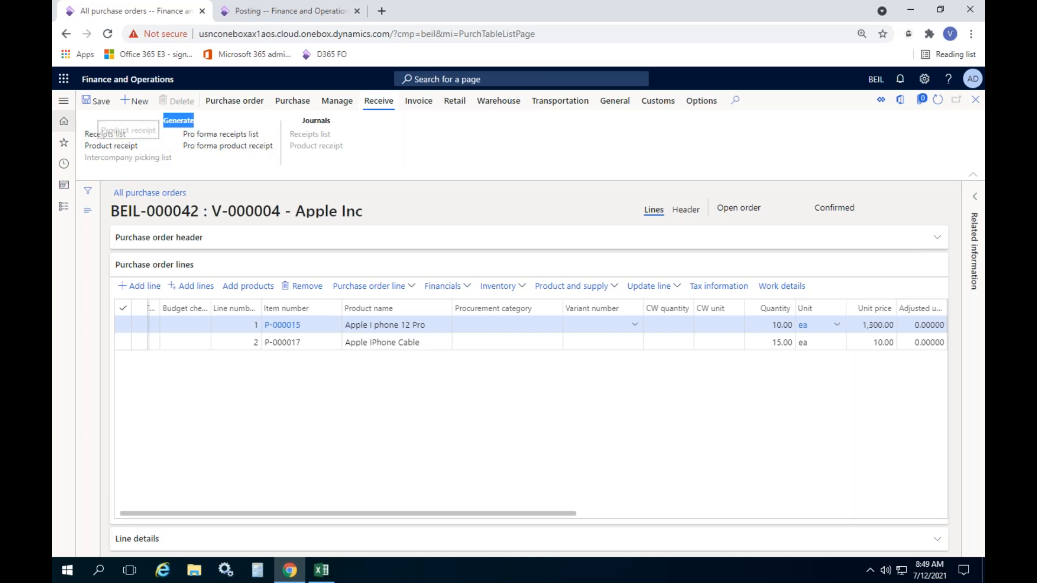
left_click(322, 570)
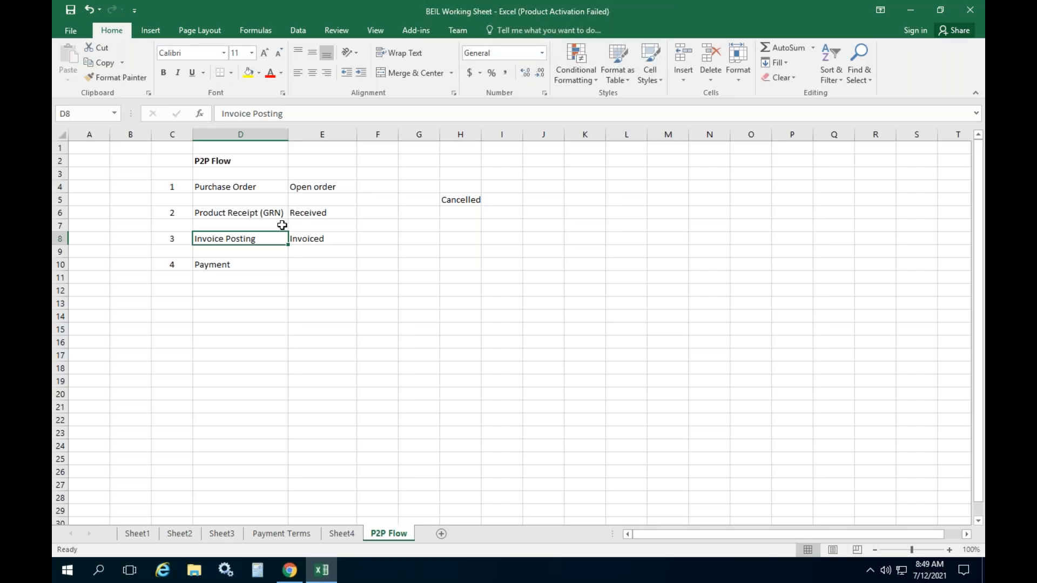
left_click(268, 213)
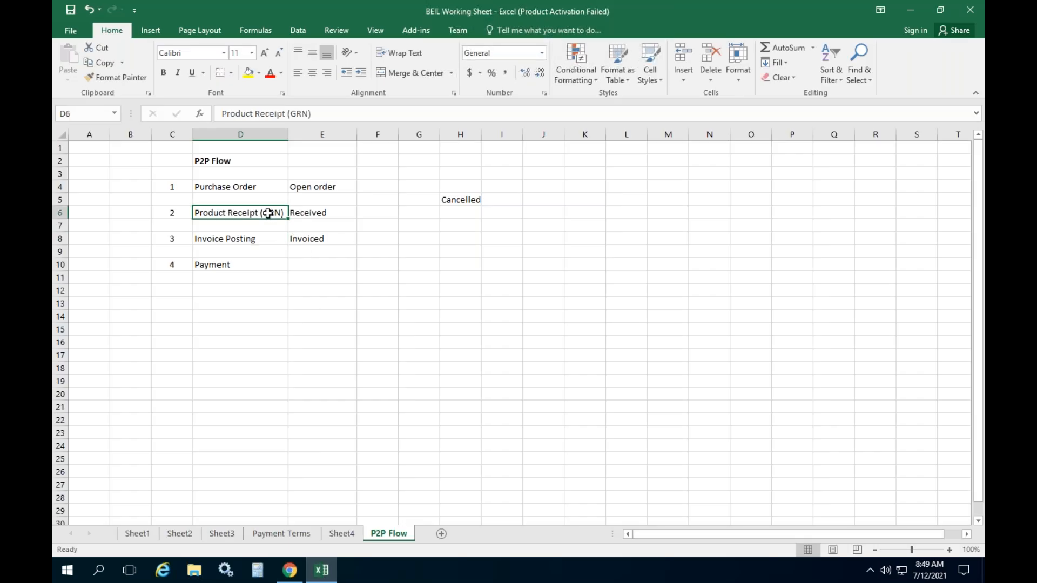
left_click(312, 208)
left_click(261, 208)
left_click(911, 11)
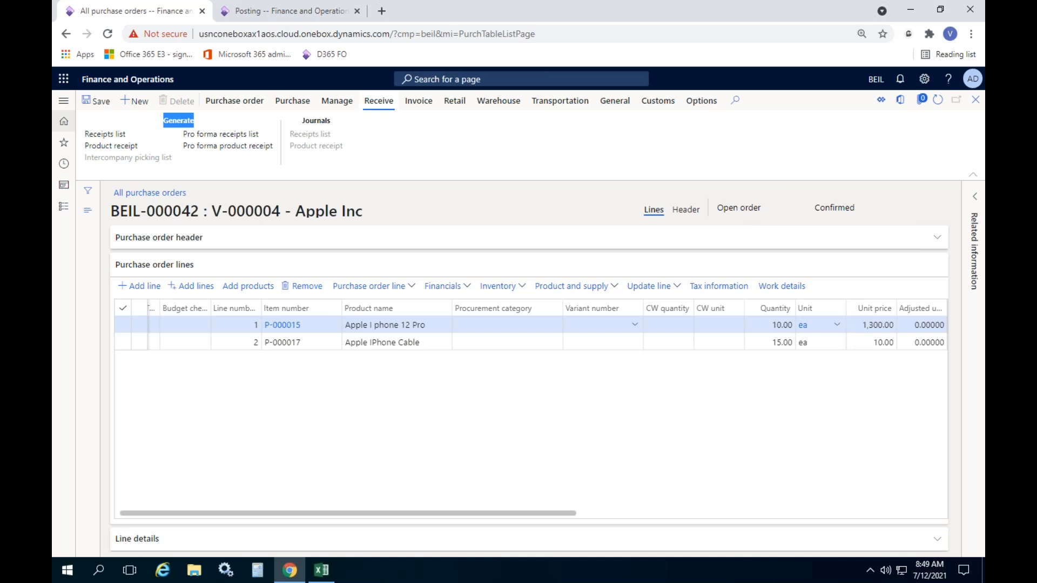
Step: Start posting a product receipt for the order and enter DO43646436 as the product receipt number
left_click(123, 150)
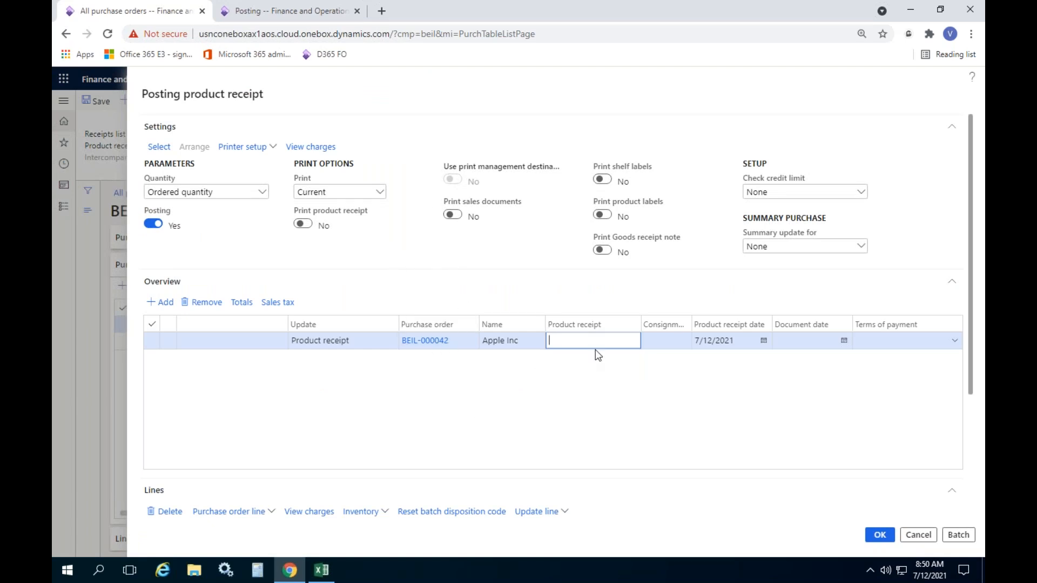
type("DO")
type("43646436")
Step: Set the received quantity of the Apple I phone 12 Pro line to 5 and check it against the Apple IPhone Cable line
left_click_drag(971, 270, 979, 435)
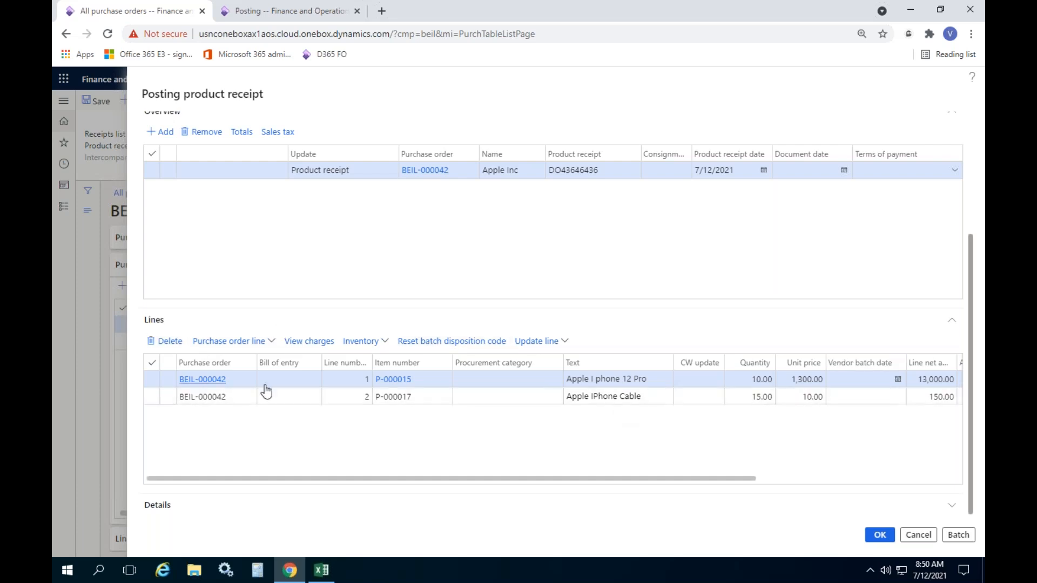
left_click(737, 378)
double_click(737, 378)
type("5")
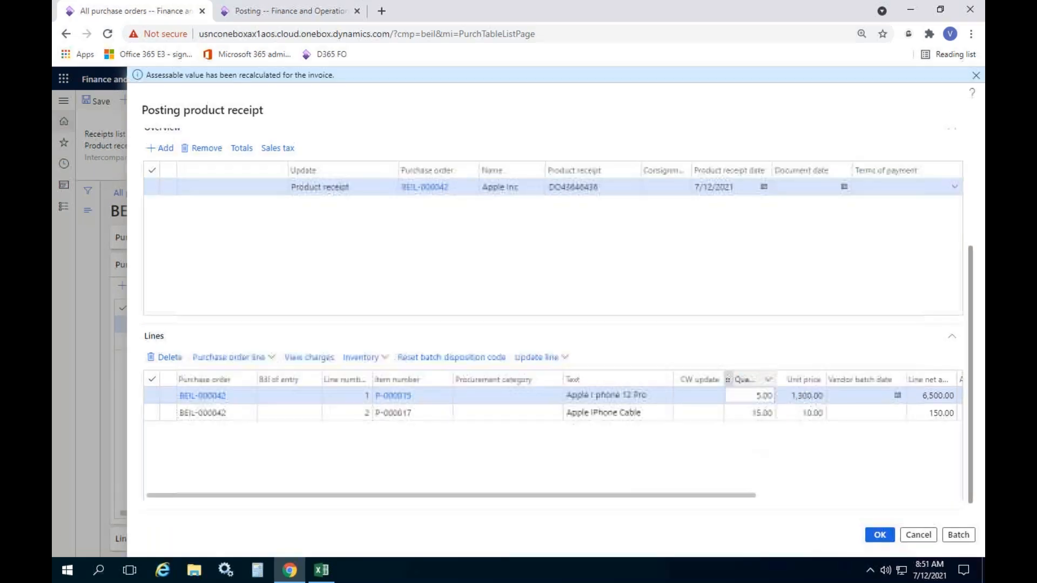
left_click(748, 415)
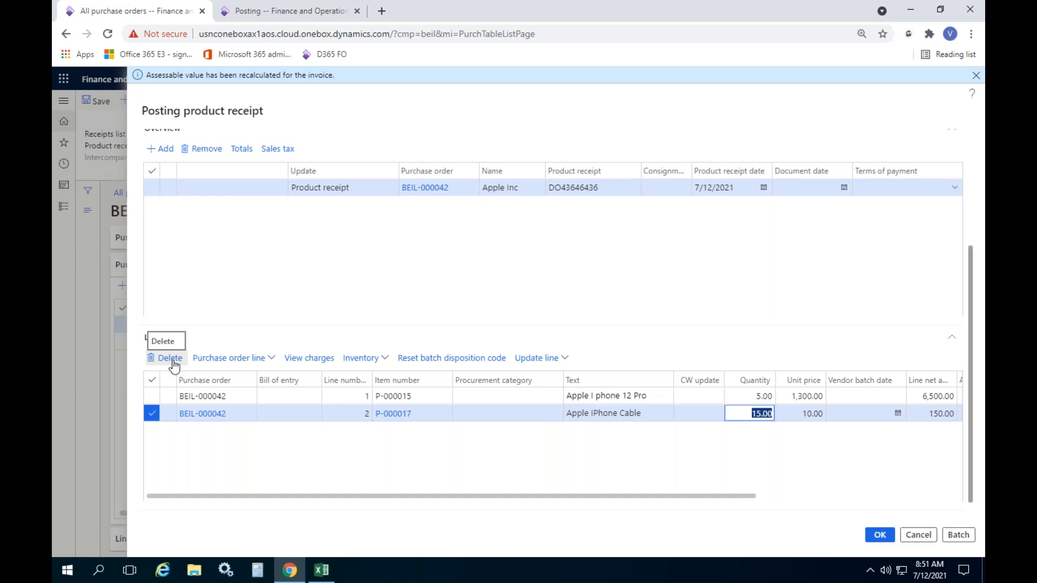
left_click(752, 398)
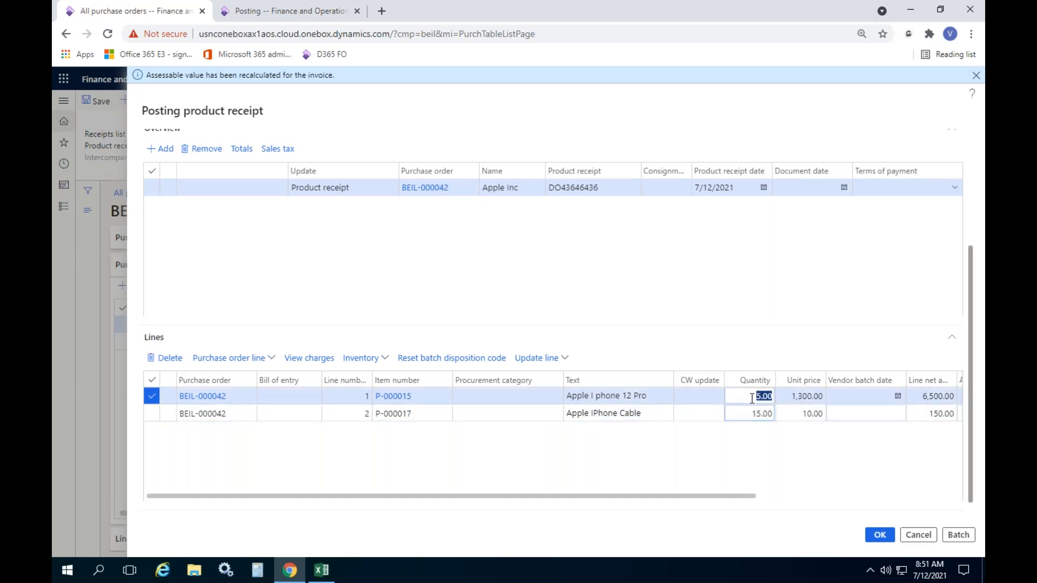
Step: Try to post the product receipt with quantity 10 on the Apple I phone 12 Pro line and printing of the product receipt turned on
type("10")
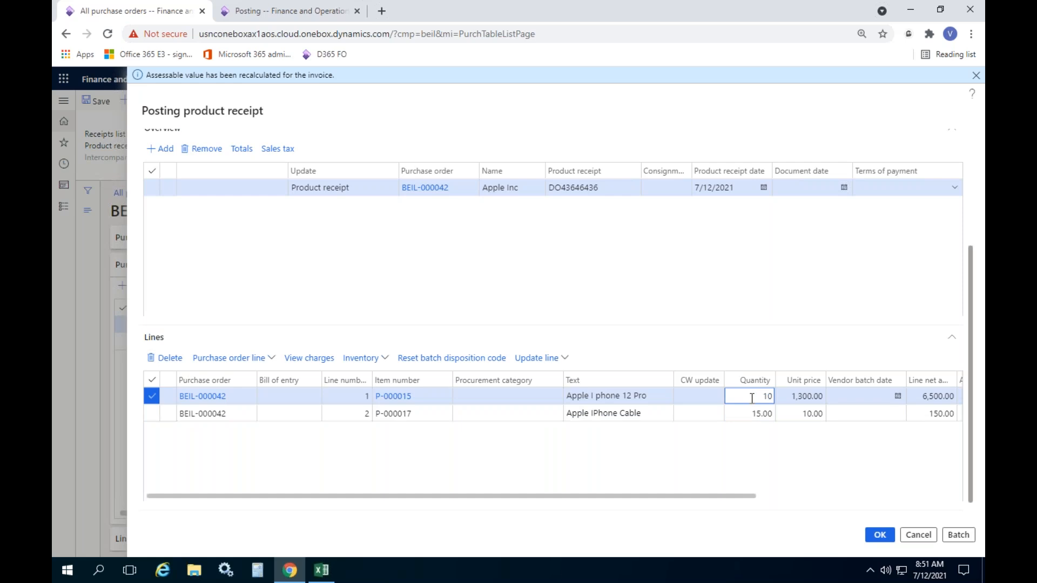
left_click(709, 459)
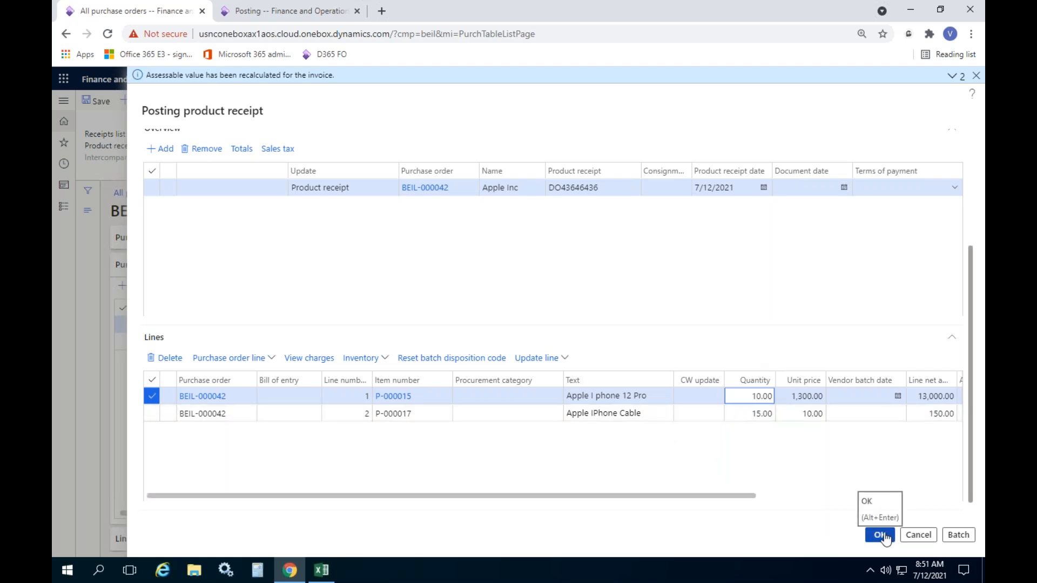
left_click_drag(974, 379, 974, 229)
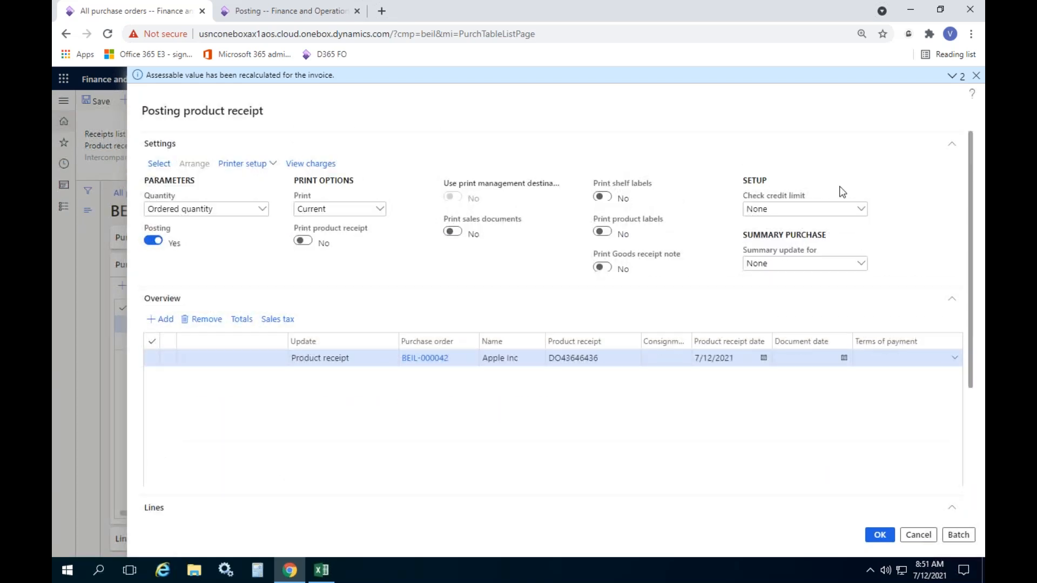
left_click(303, 241)
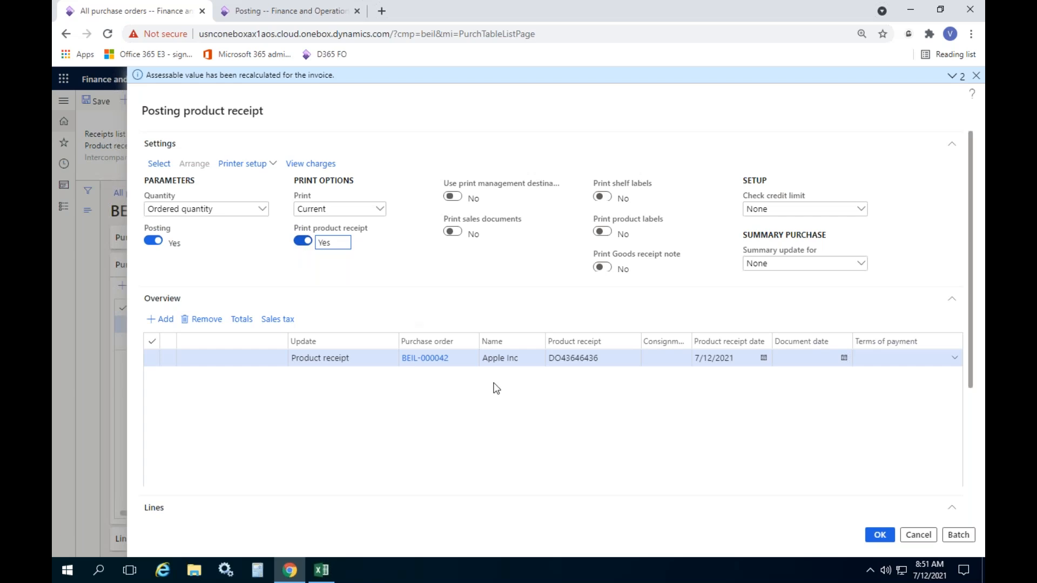
left_click(882, 538)
left_click(881, 535)
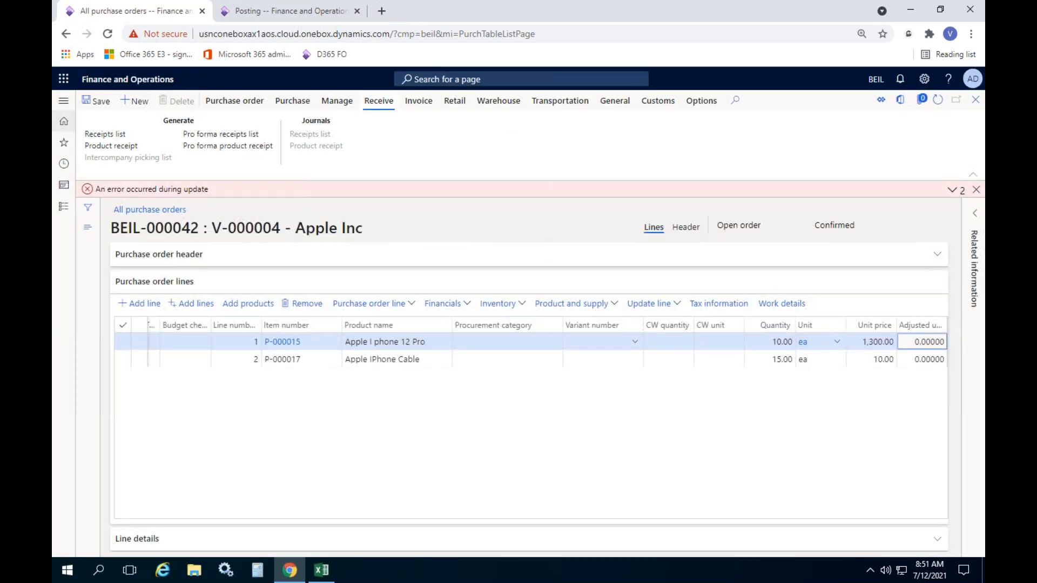
Step: Read the details of the posting error, close them and dismiss the error message
left_click(960, 191)
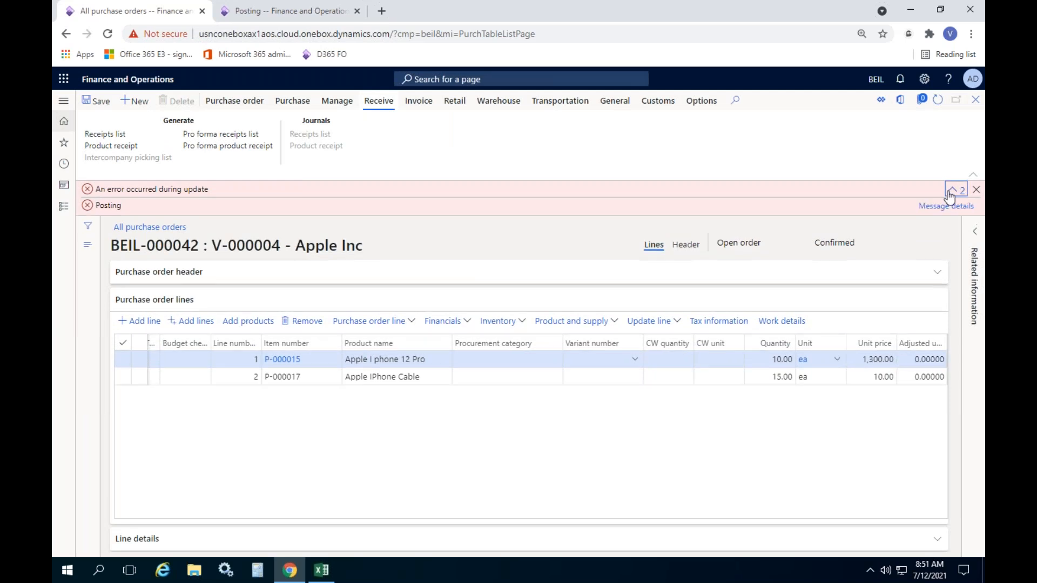
left_click(946, 208)
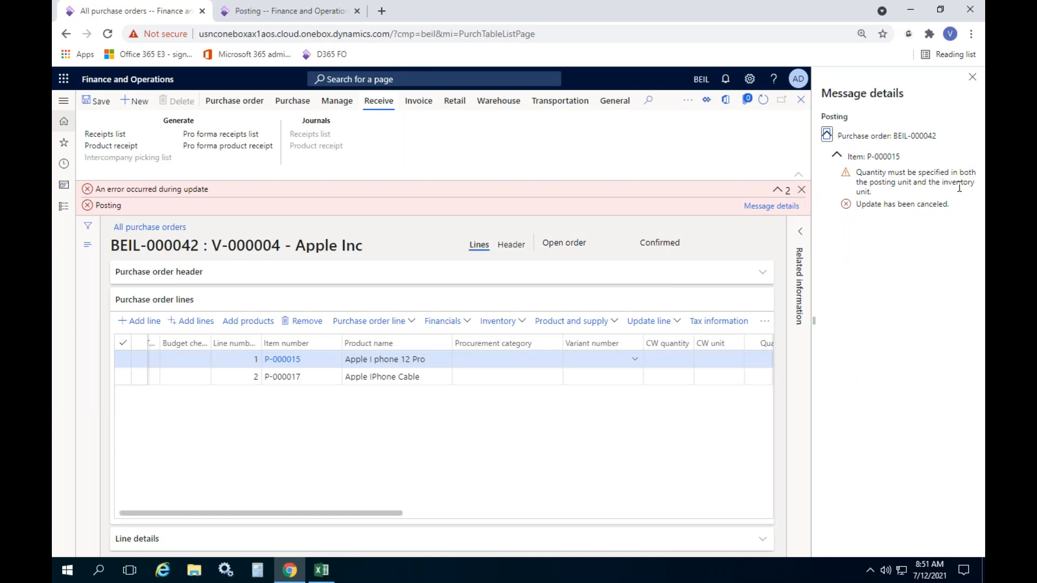
left_click(972, 78)
left_click(975, 189)
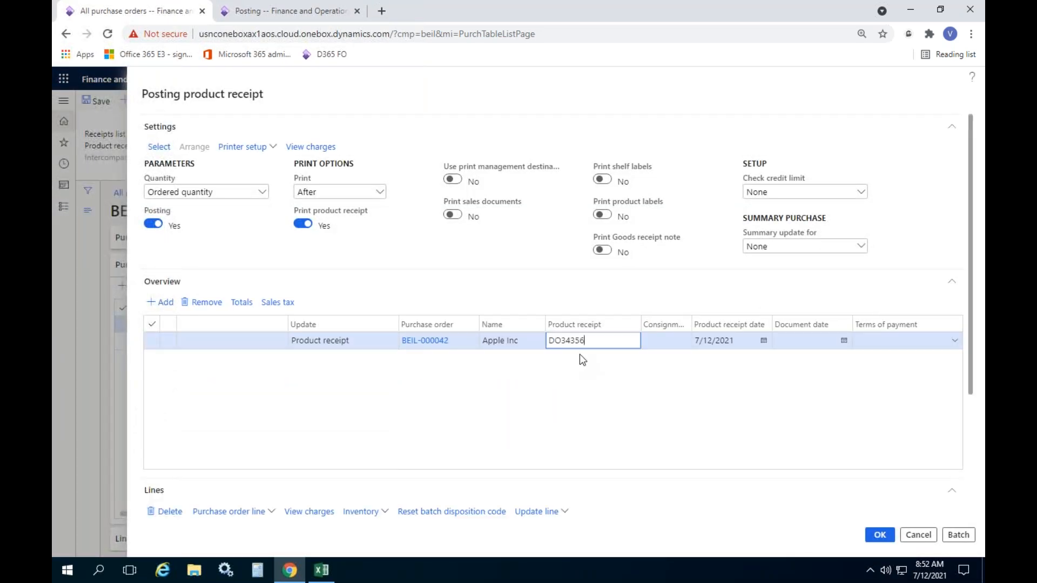
Step: In product receipt DO34356, check the inventory transactions of the Apple I phone 12 Pro line and return to the receipt
scroll(615, 372, "down", 3)
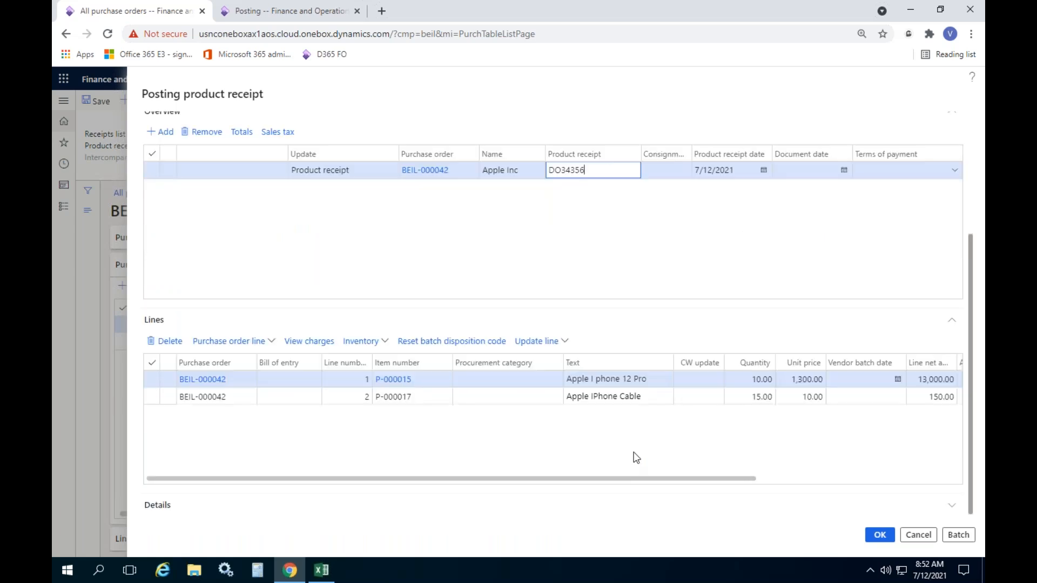
left_click_drag(600, 479, 264, 486)
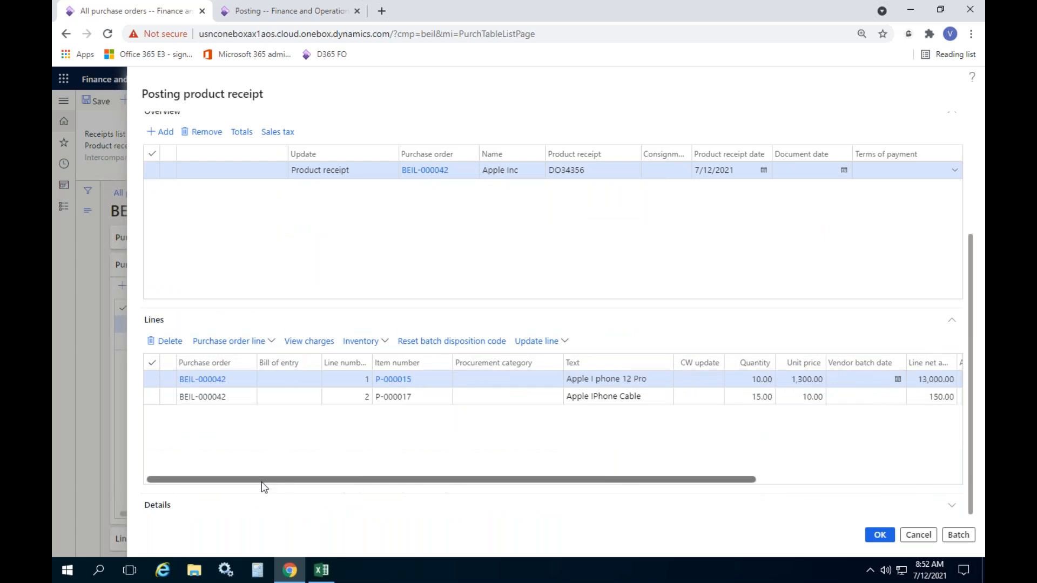
left_click(382, 344)
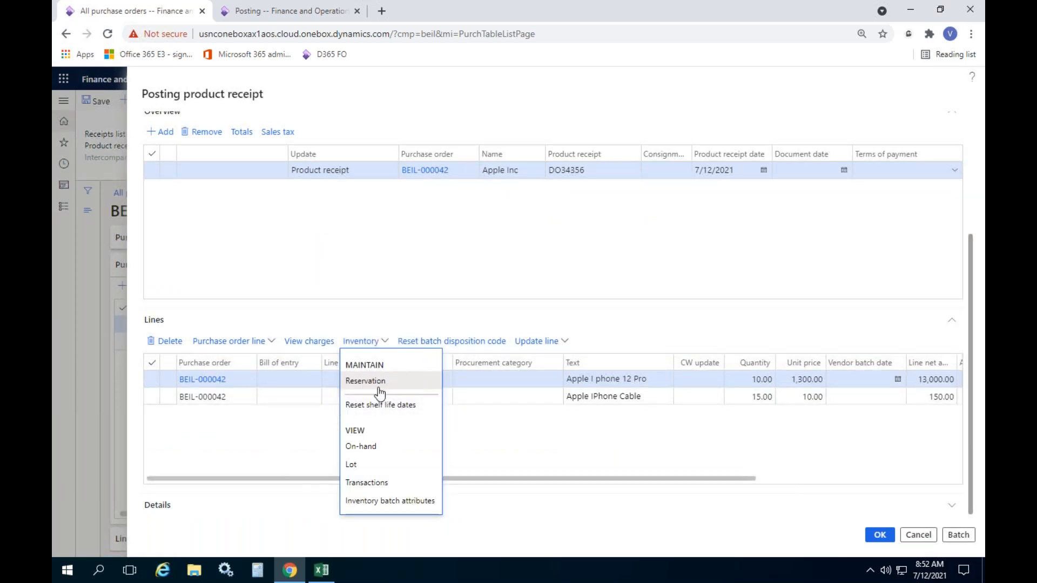
left_click(369, 483)
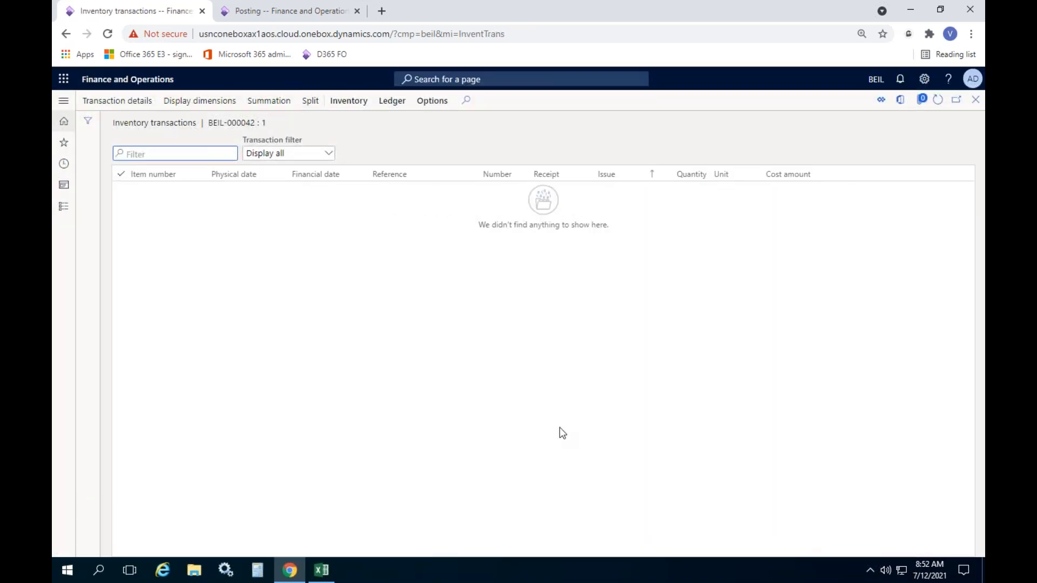
left_click(975, 99)
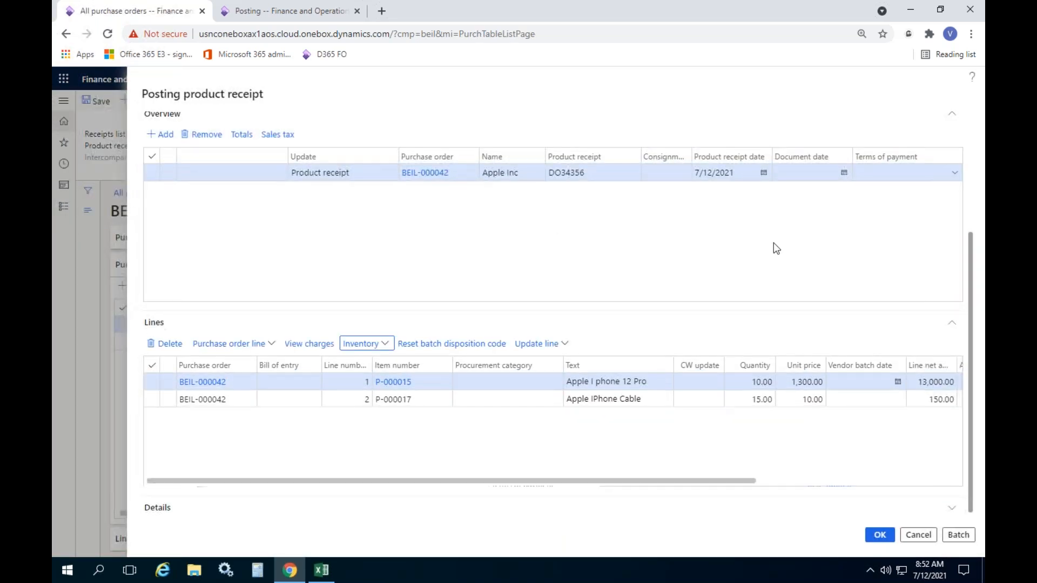
Step: Check the inventory transactions of the Apple IPhone Cable line for comparison and return to the receipt
left_click(540, 399)
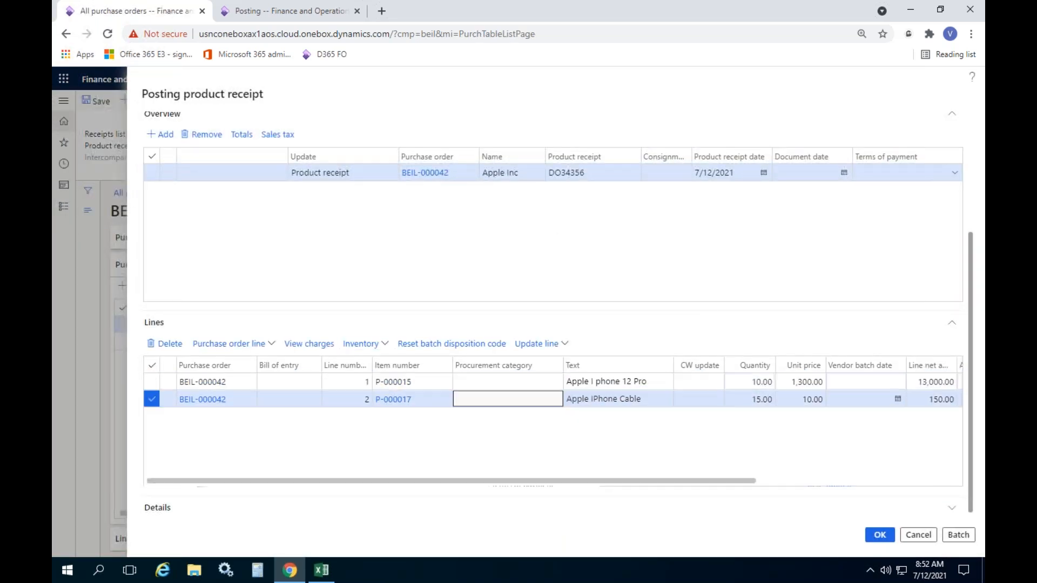
left_click(375, 345)
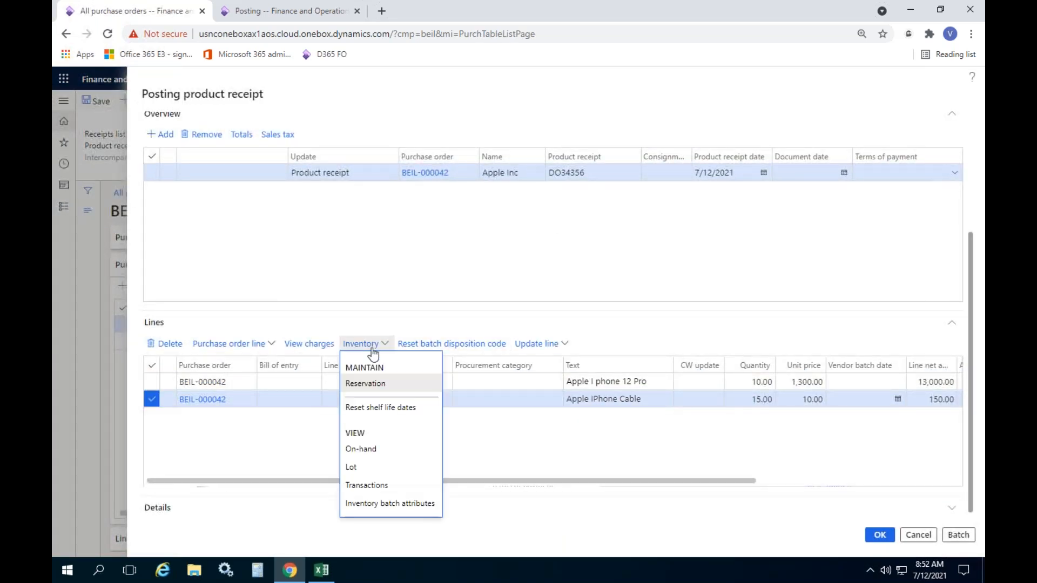
left_click(366, 485)
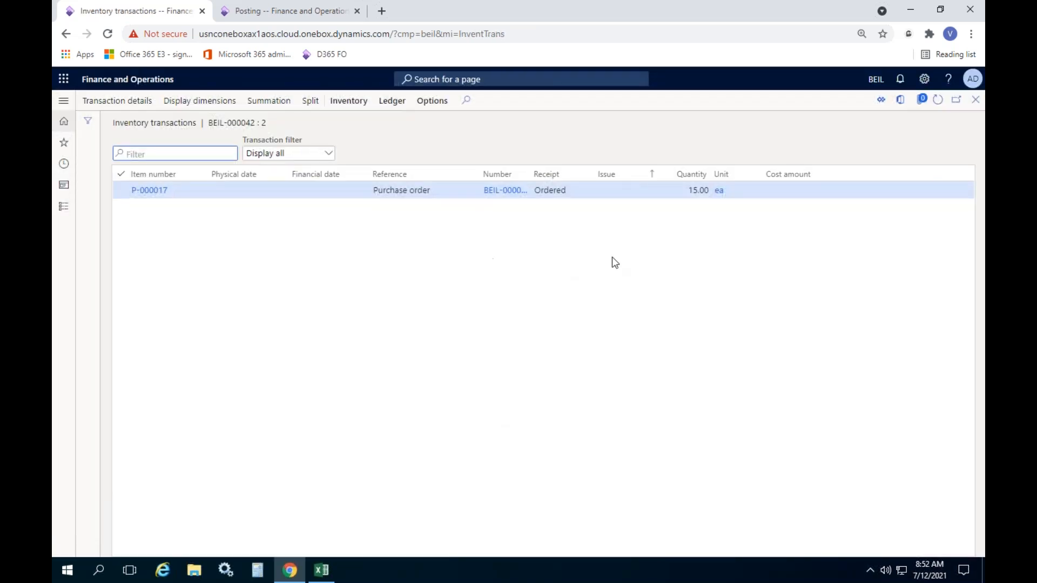
left_click(975, 99)
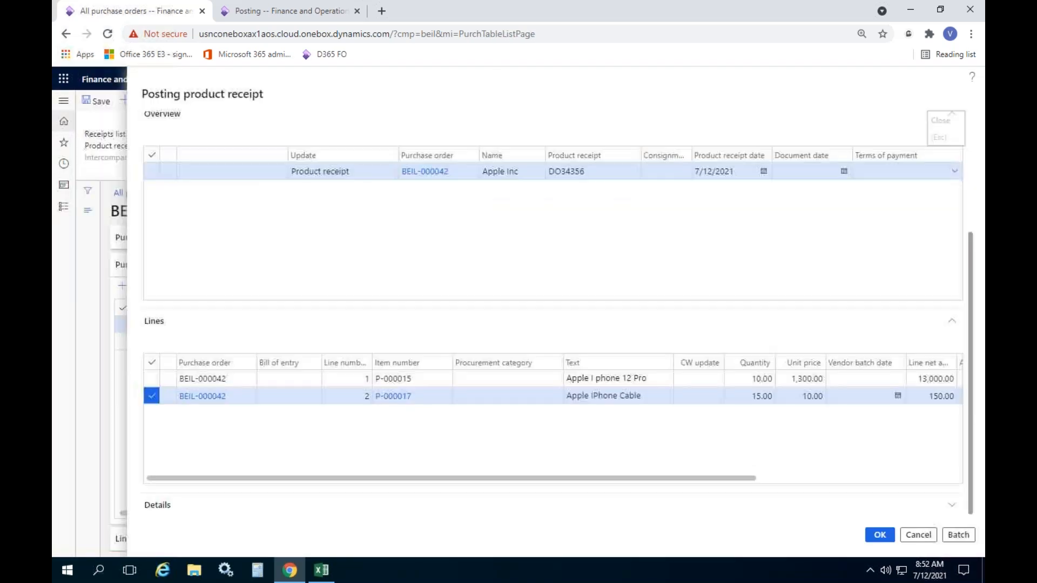
Step: Discard product receipt DO34356 without posting it and return to the purchase order lines
left_click(748, 388)
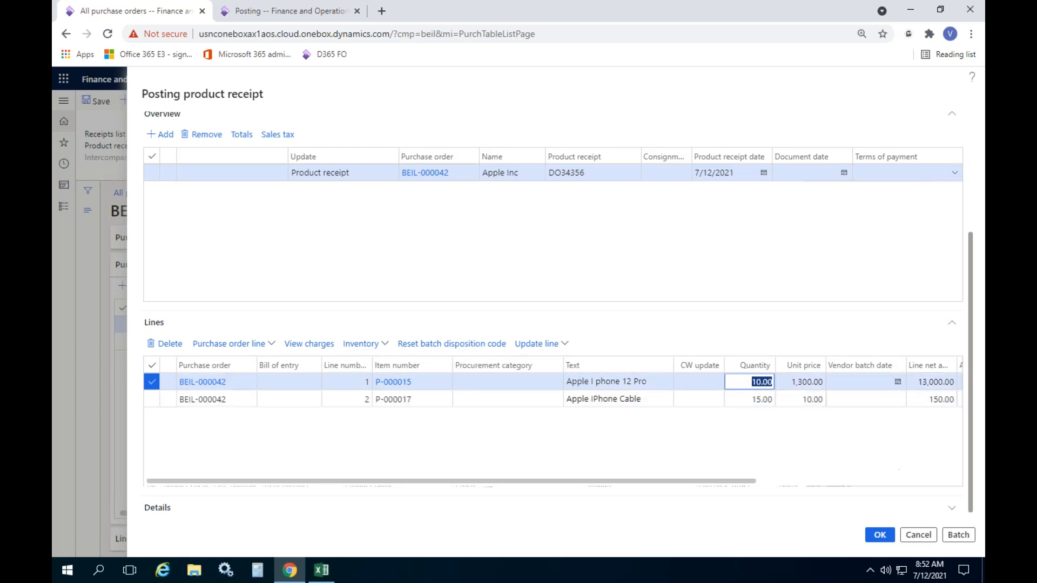
left_click(918, 533)
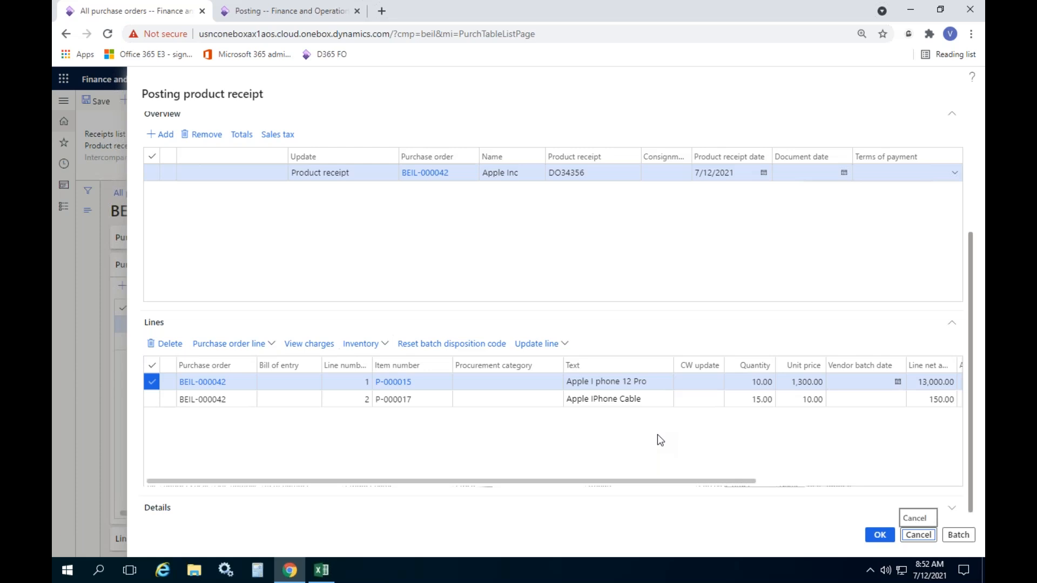
left_click(925, 538)
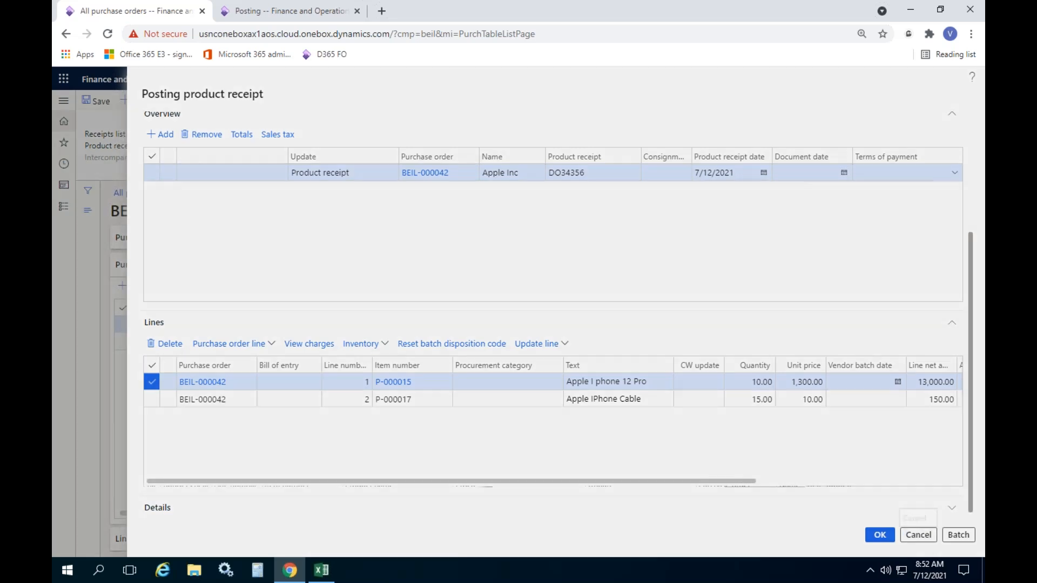
left_click(643, 302)
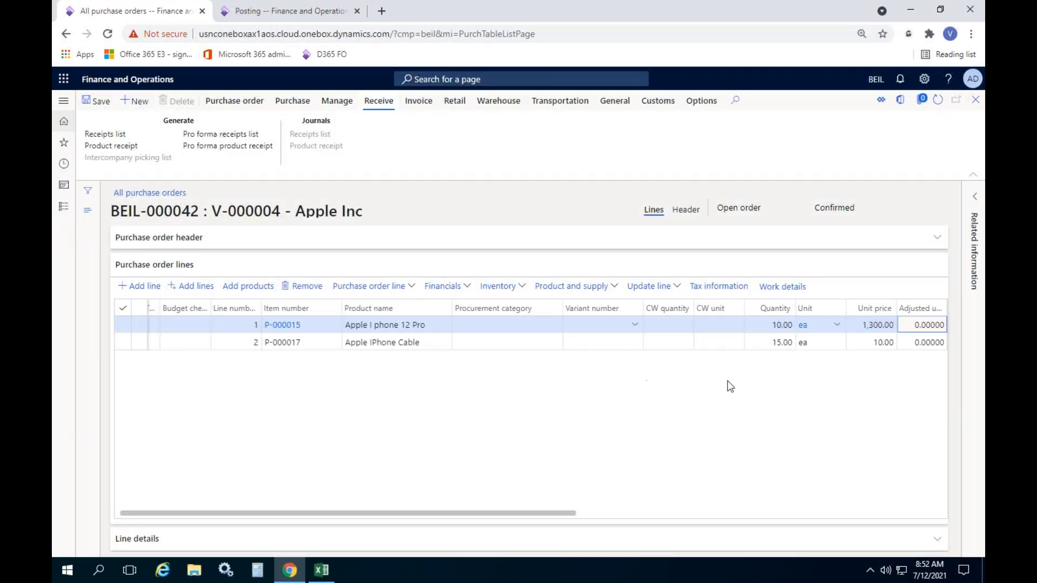
Step: Delete the Apple I phone 12 Pro line from the purchase order and confirm the deletion
left_click(770, 325)
left_click(302, 286)
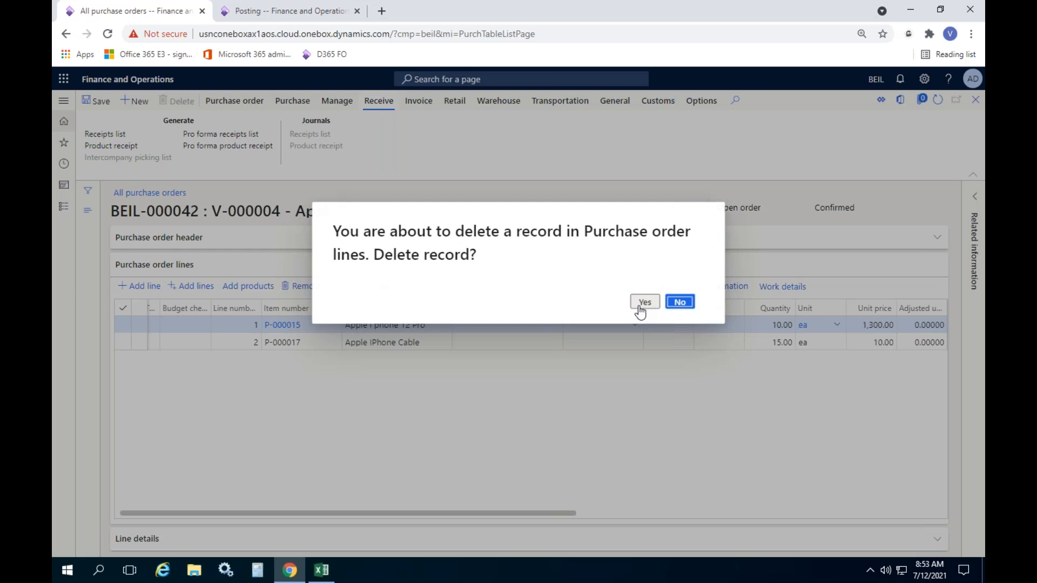
left_click(644, 303)
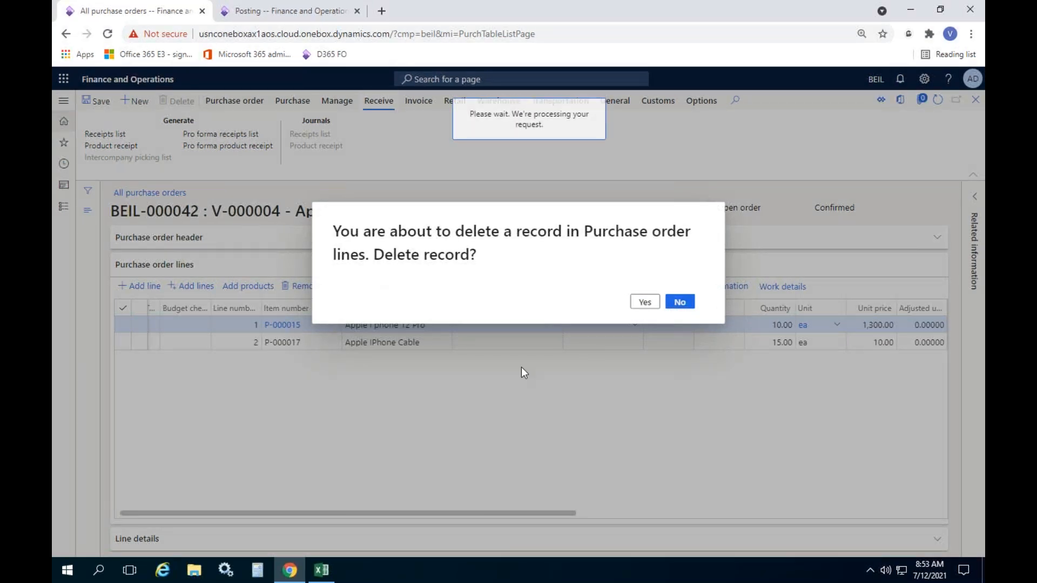
Step: Add a new order line for item P-000015 with quantity 10 and unit price 1,300, and save the order
key("Down")
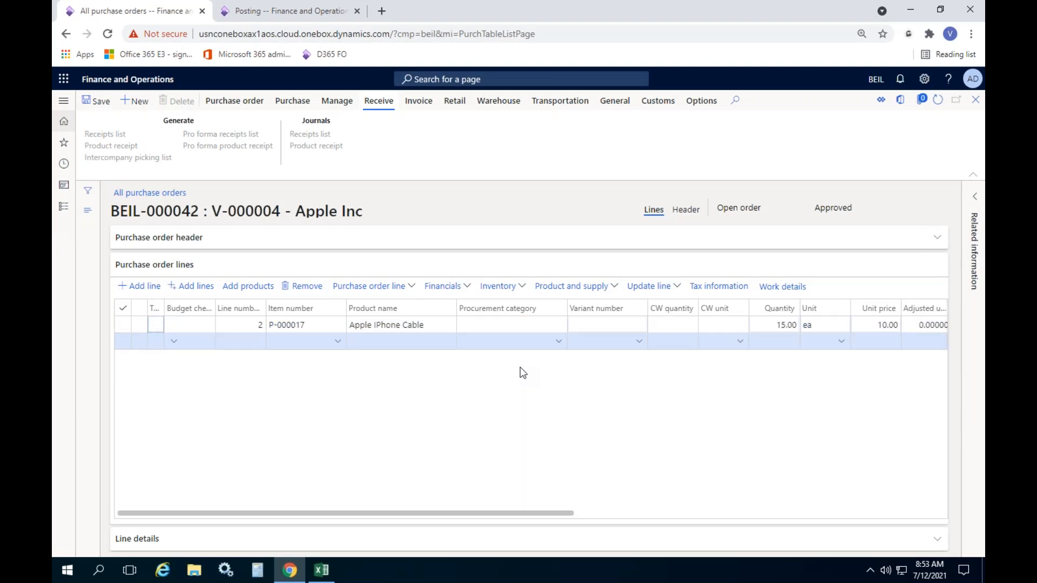
left_click(337, 342)
left_click(330, 393)
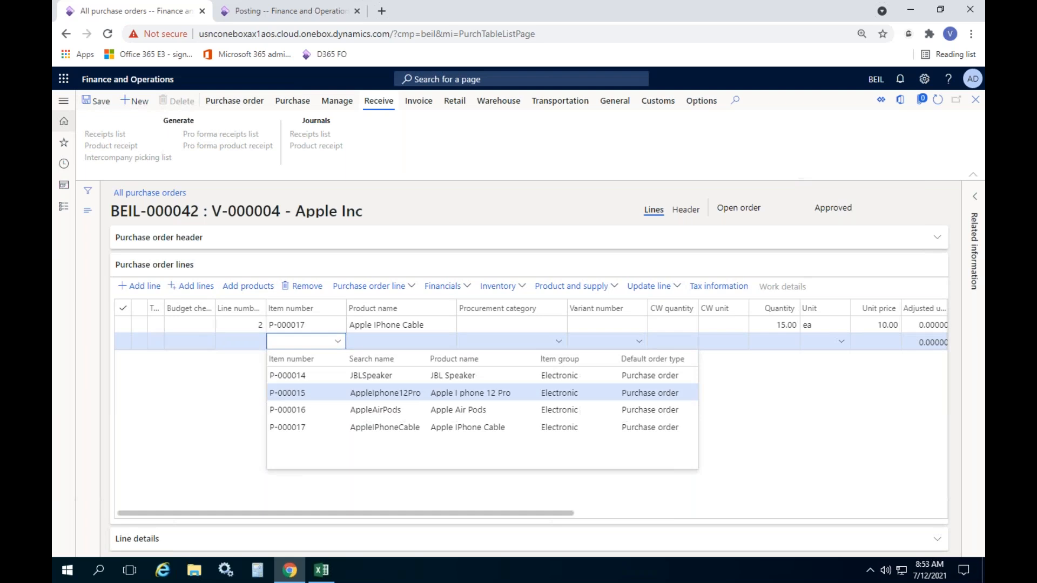
left_click(781, 338)
type("10")
key("Tab")
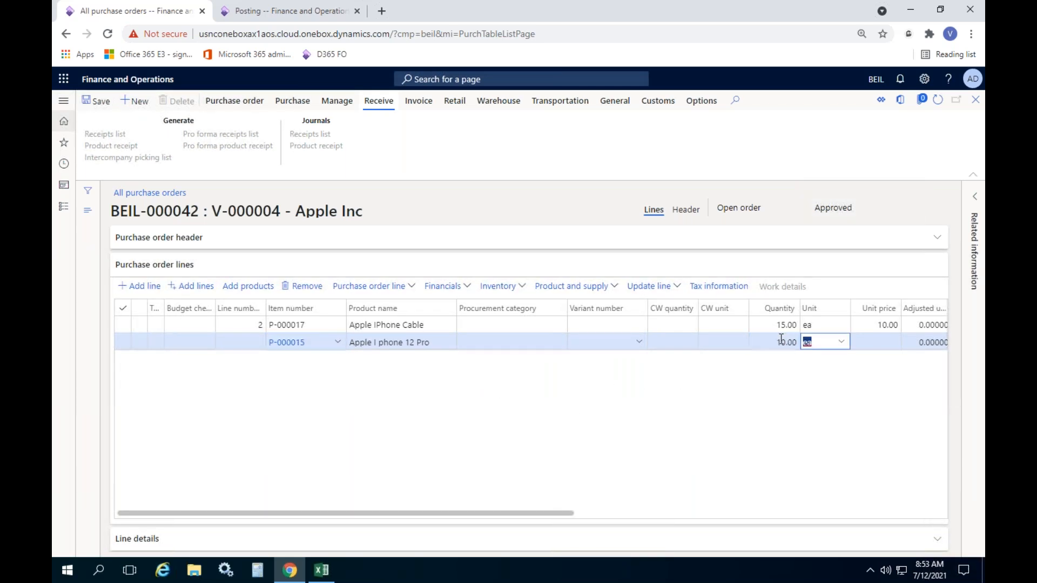
key("Tab")
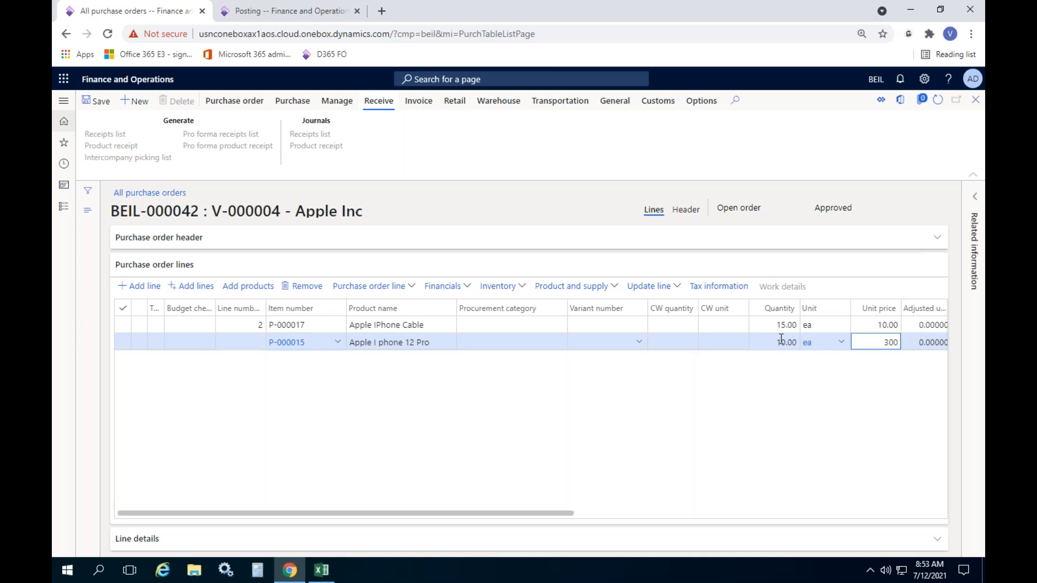
key("ctrl+s")
type("1")
key("ctrl+s")
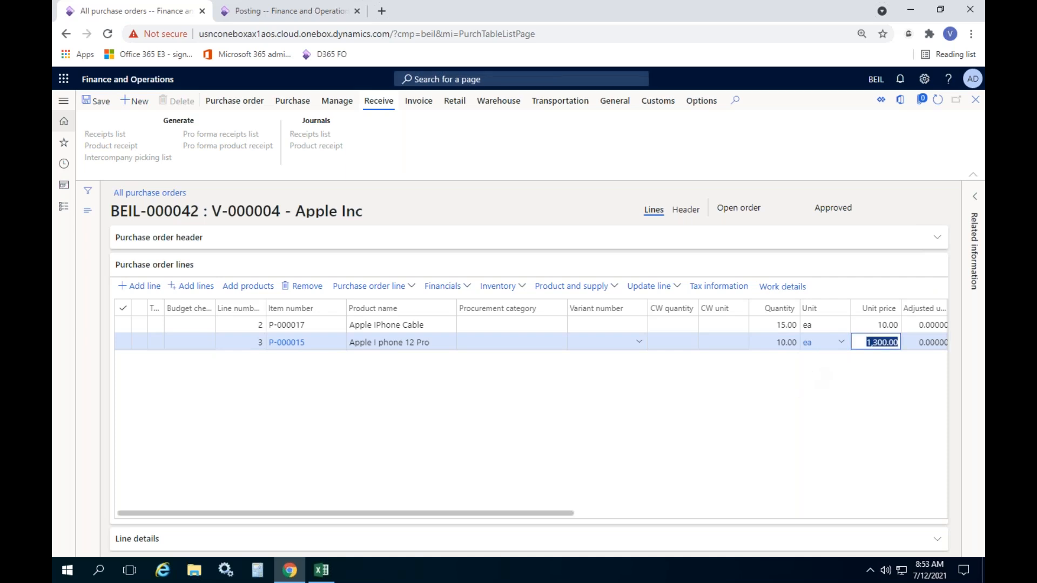
Step: Confirm the changed purchase order again and dismiss the completion message
left_click(292, 102)
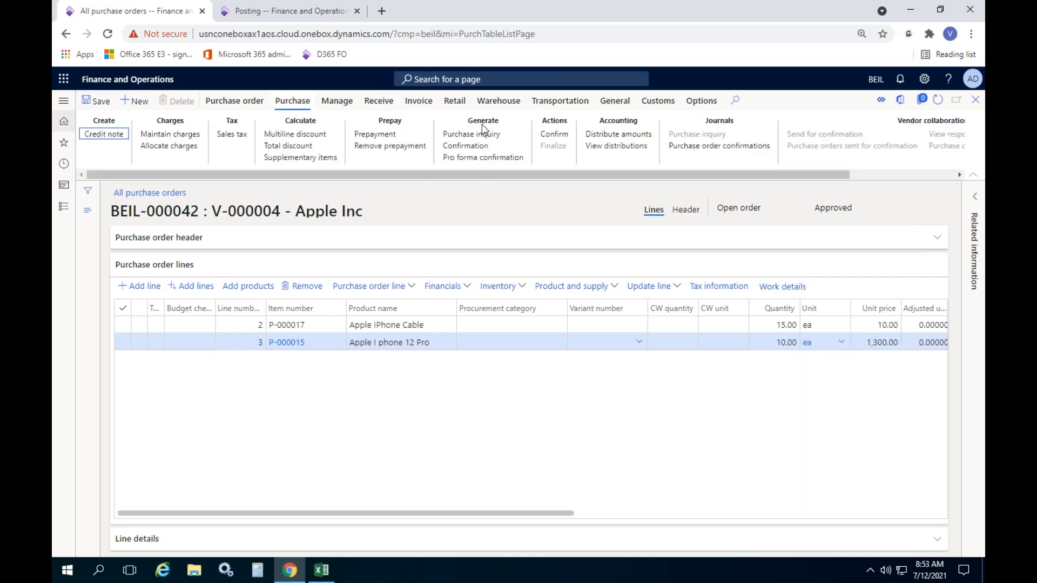
left_click(555, 135)
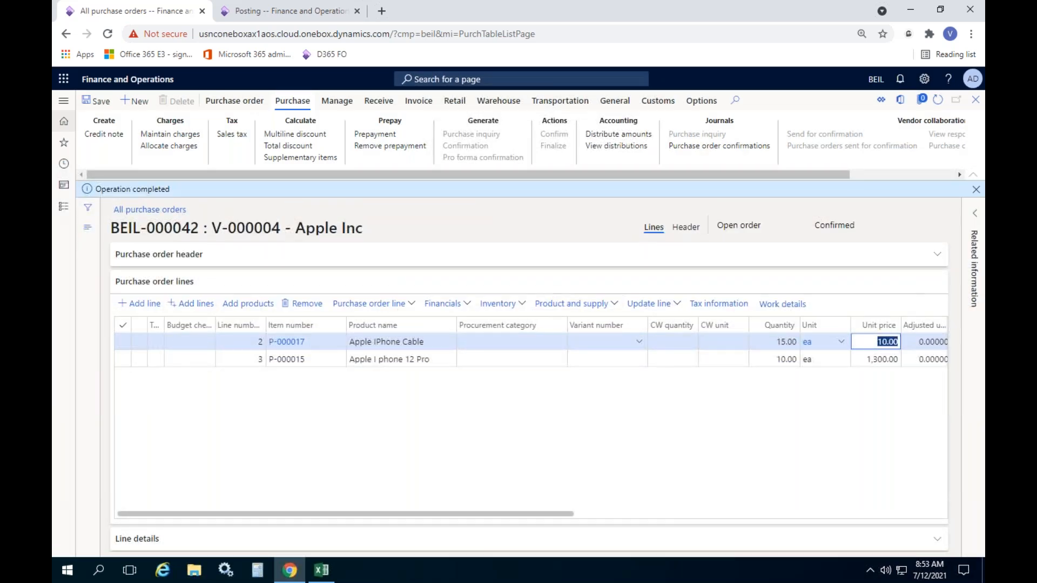
left_click(976, 189)
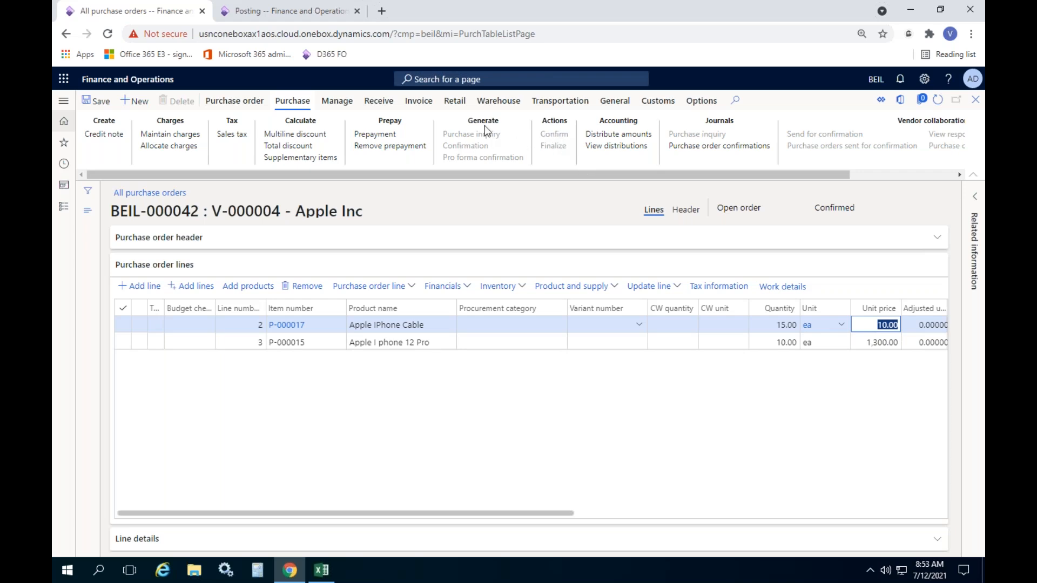
Step: Check the inventory transactions of the newly added Apple I phone 12 Pro line and return to the order
left_click(424, 341)
left_click(510, 285)
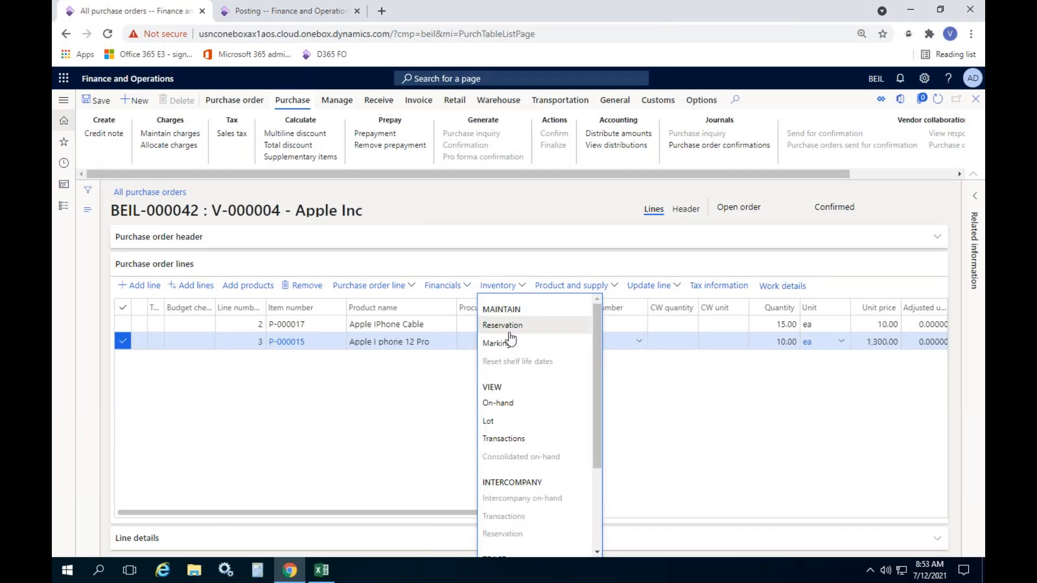
left_click(503, 438)
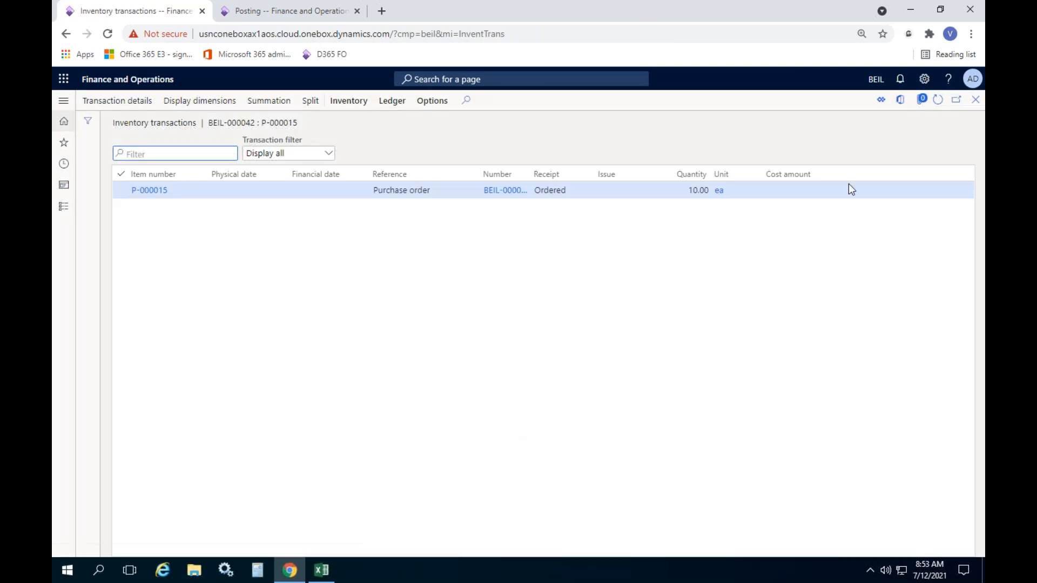
left_click(975, 100)
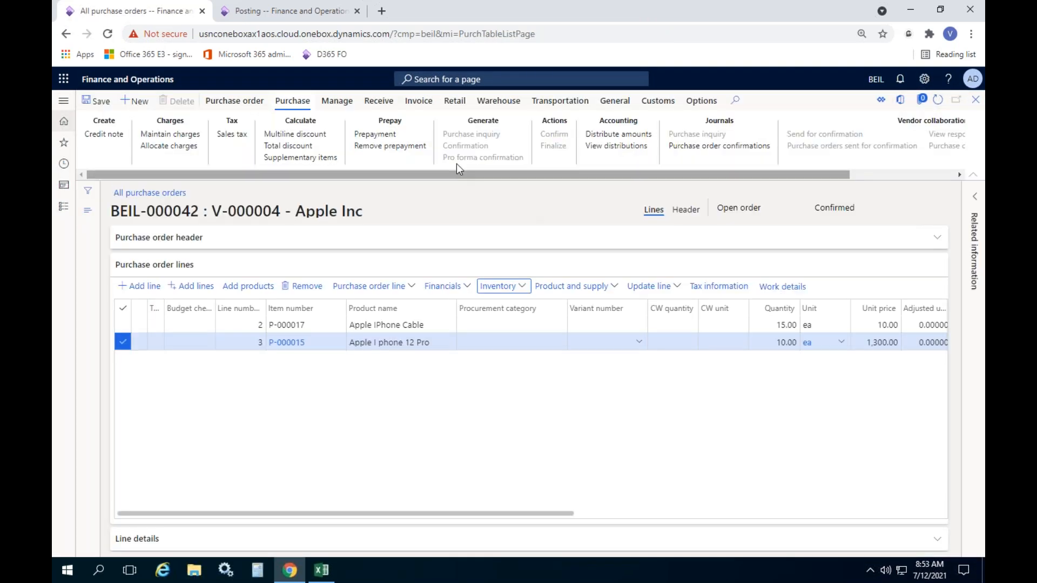
Step: Try to post the purchase order's product receipt with the receipt number DO4645 for both order lines
left_click(396, 100)
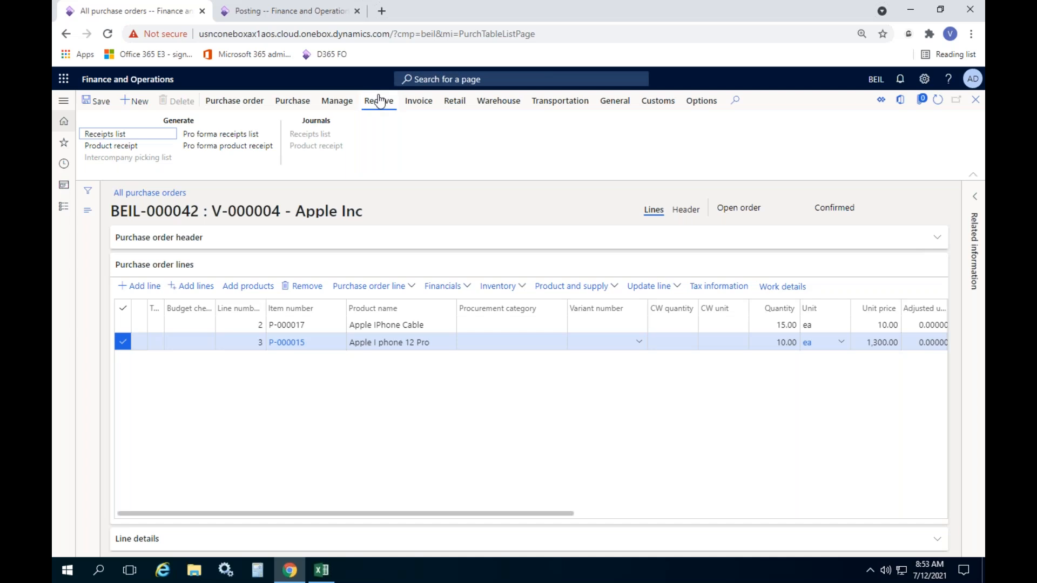
left_click(111, 145)
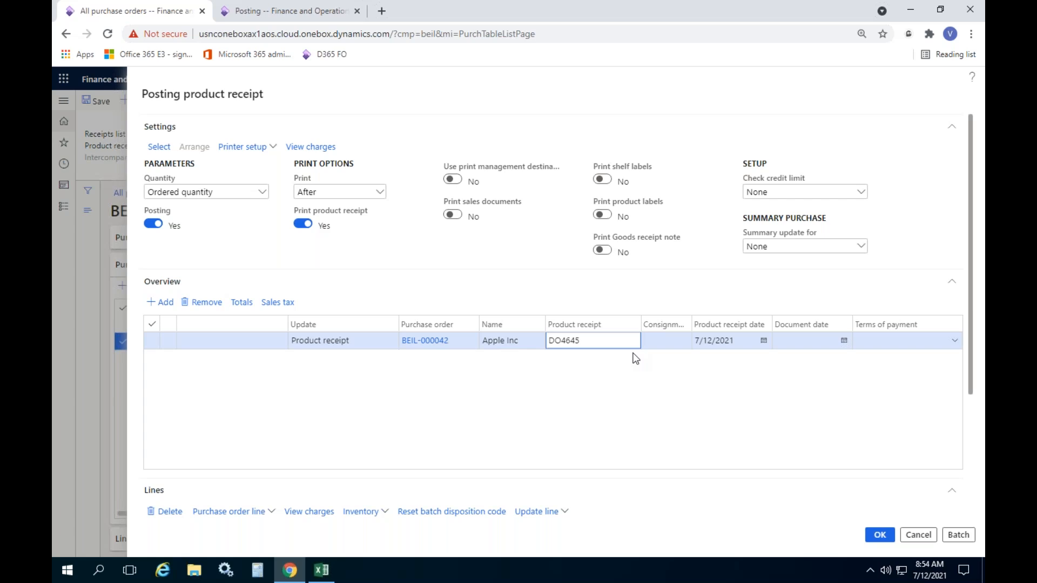
scroll(697, 346, "down", 5)
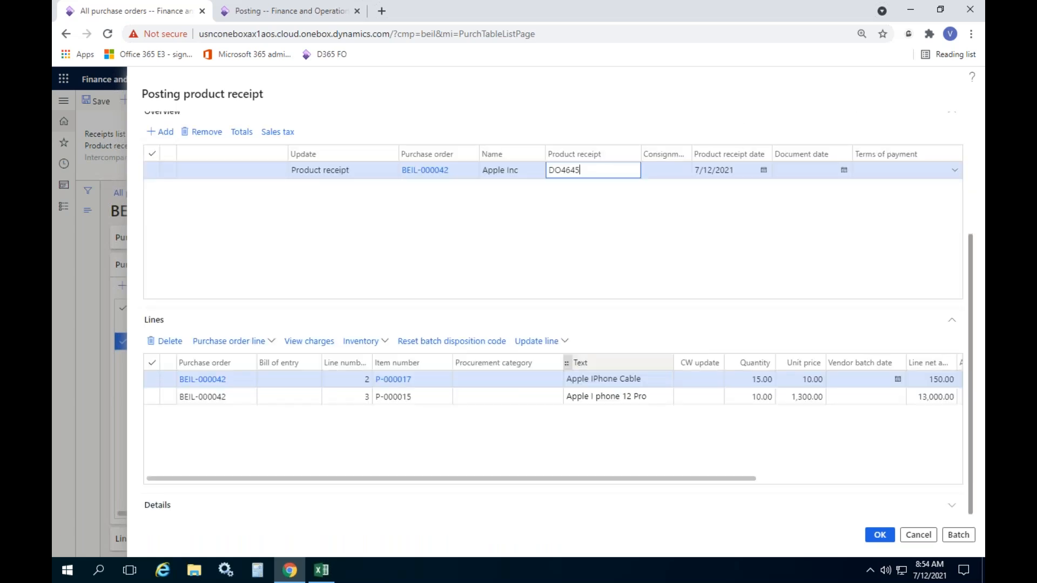
left_click(881, 534)
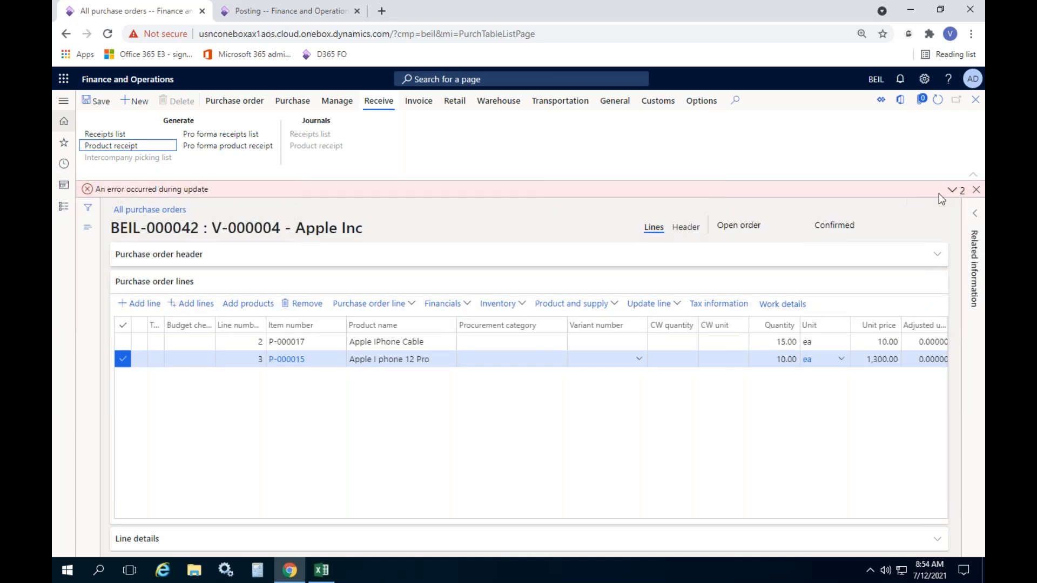
Step: Examine the message details of the product receipt posting and dismiss the messages
left_click(954, 190)
left_click(950, 207)
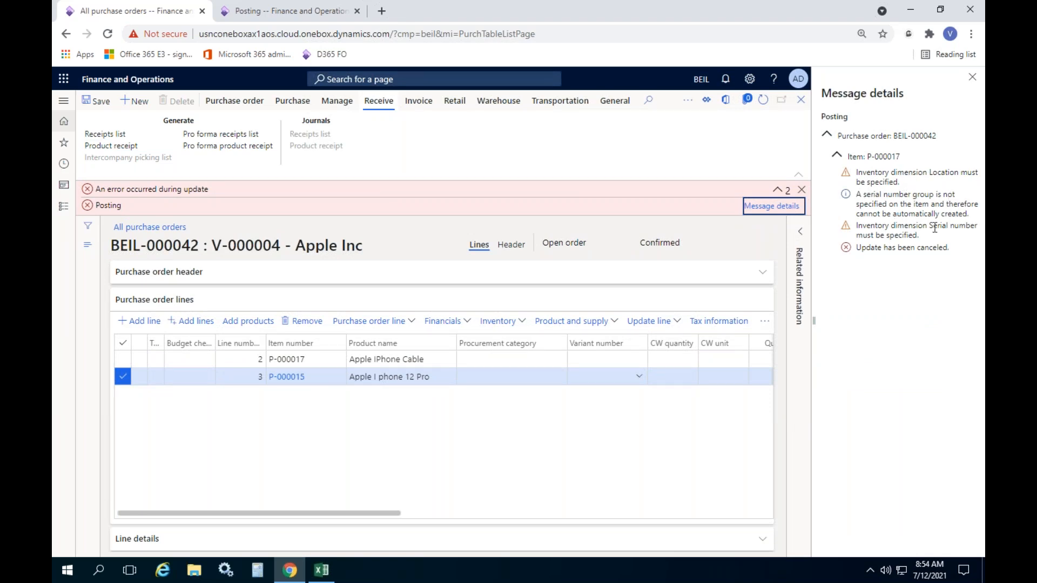
left_click(972, 76)
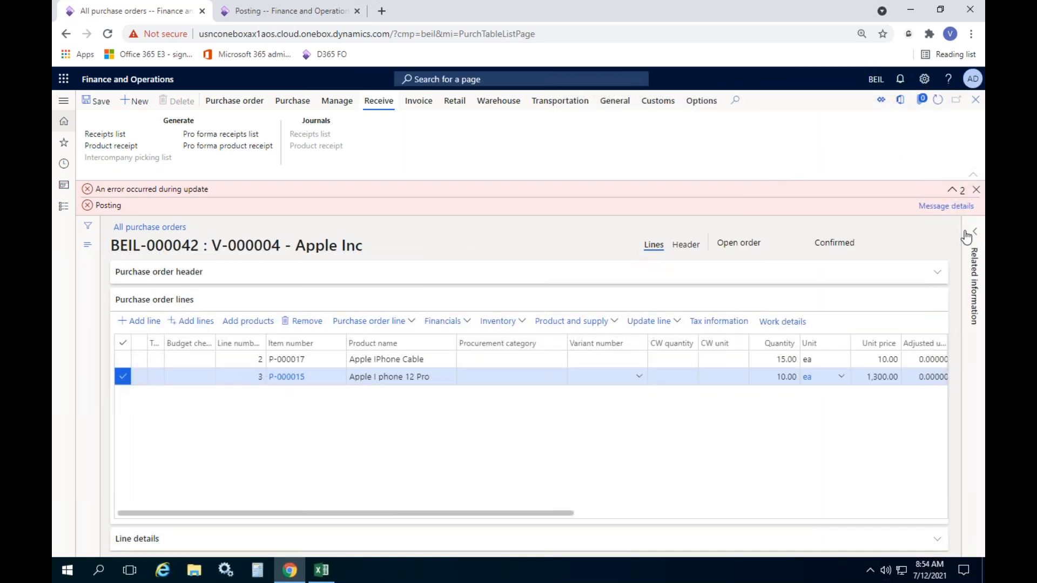
left_click(977, 189)
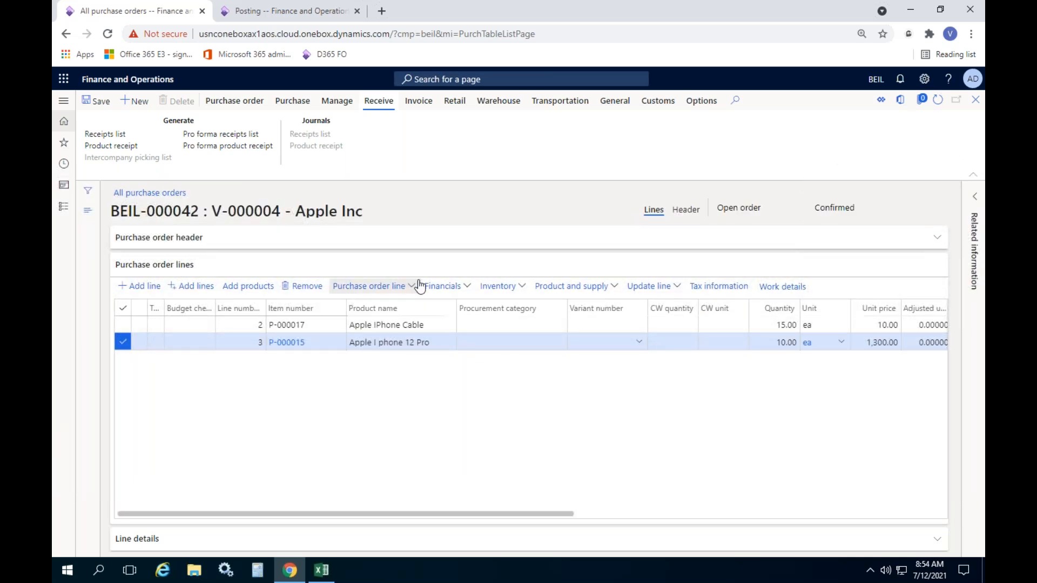
Step: Display the Site, Warehouse and Location dimensions on the purchase order lines and save this setup
left_click(372, 286)
scroll(412, 382, "down", 5)
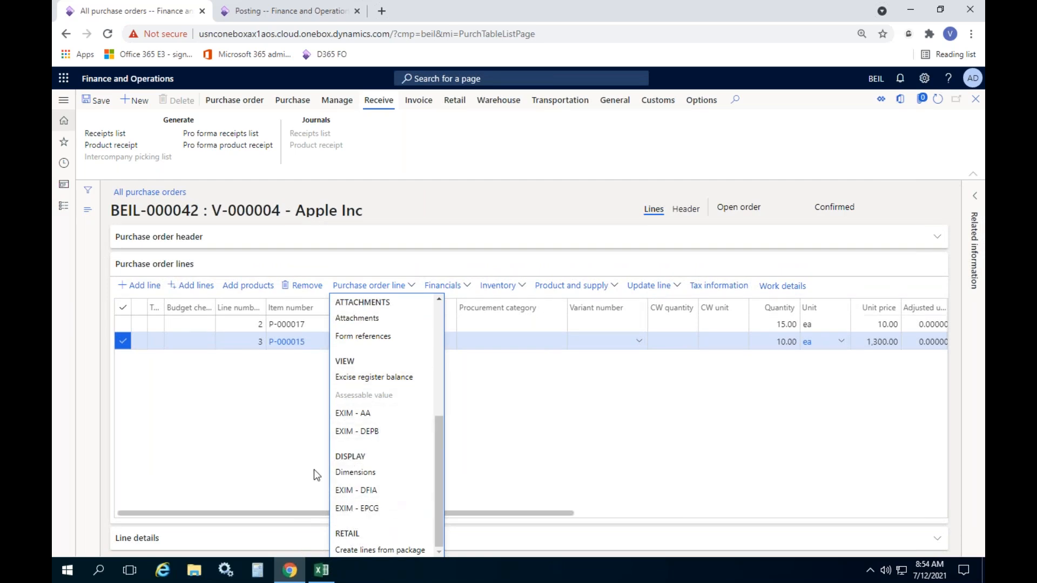
left_click(358, 476)
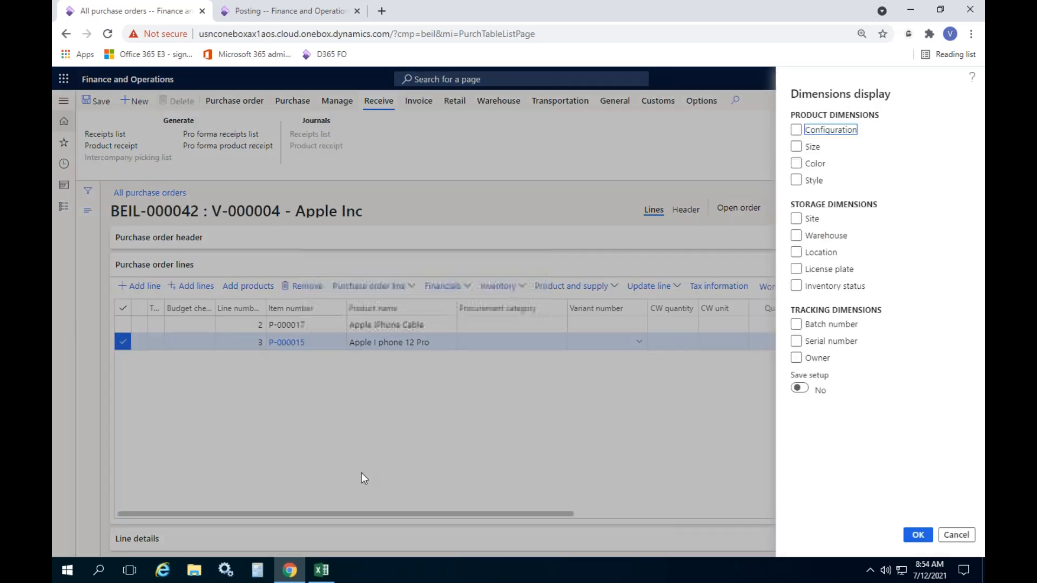
left_click(796, 220)
left_click(796, 236)
left_click(796, 252)
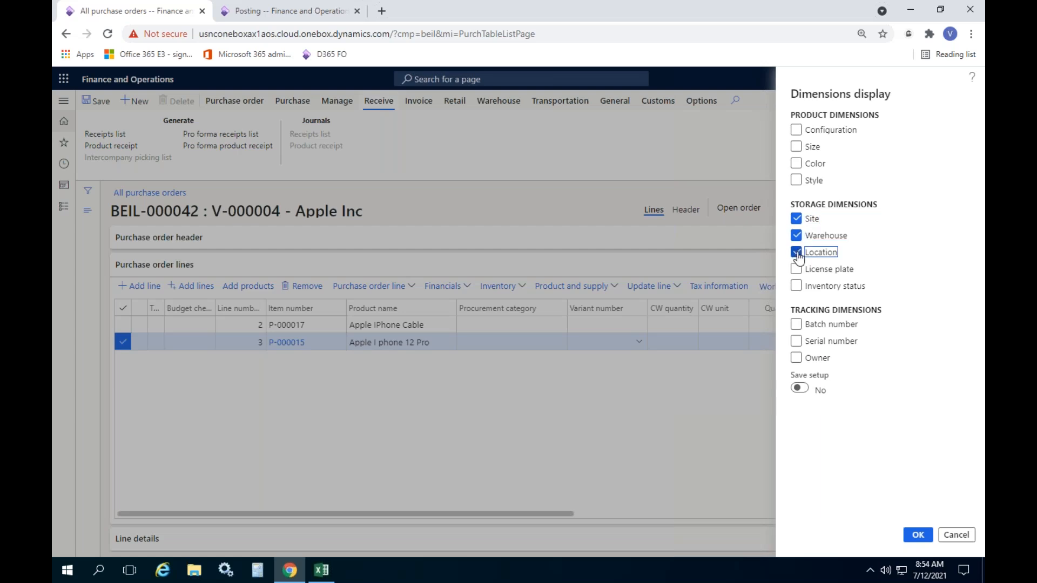
left_click(800, 389)
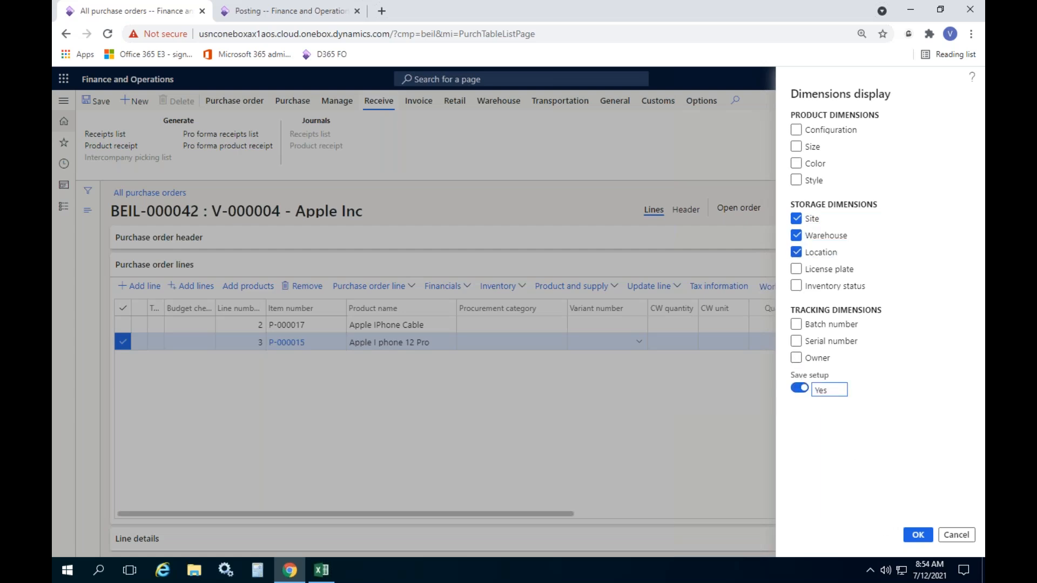
left_click(918, 535)
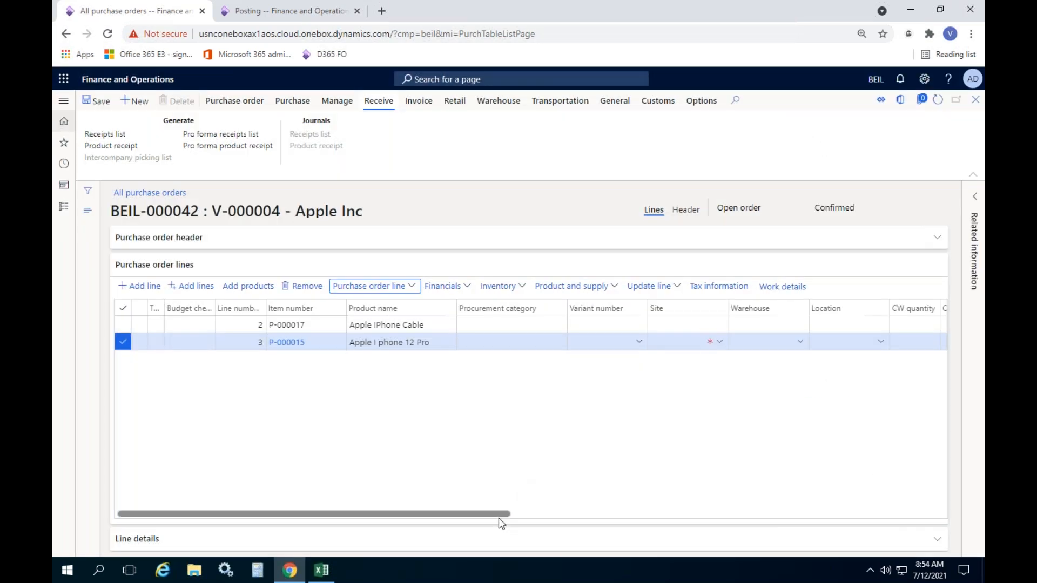
Step: Set the location to A1-L1 on both the Apple I phone 12 Pro and Apple IPhone Cable lines and save the order
left_click_drag(495, 513, 580, 517)
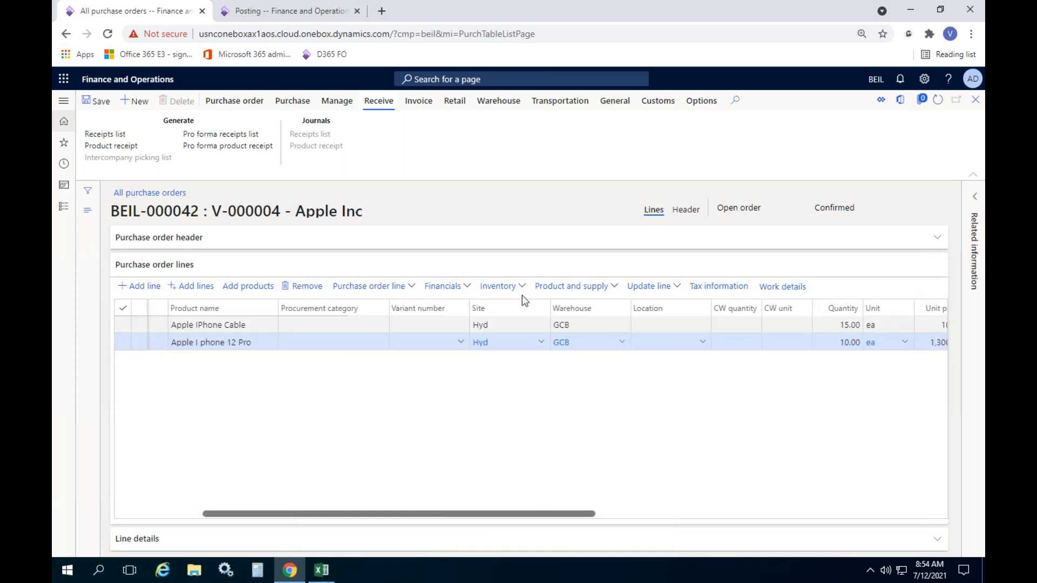
left_click(704, 344)
left_click(703, 344)
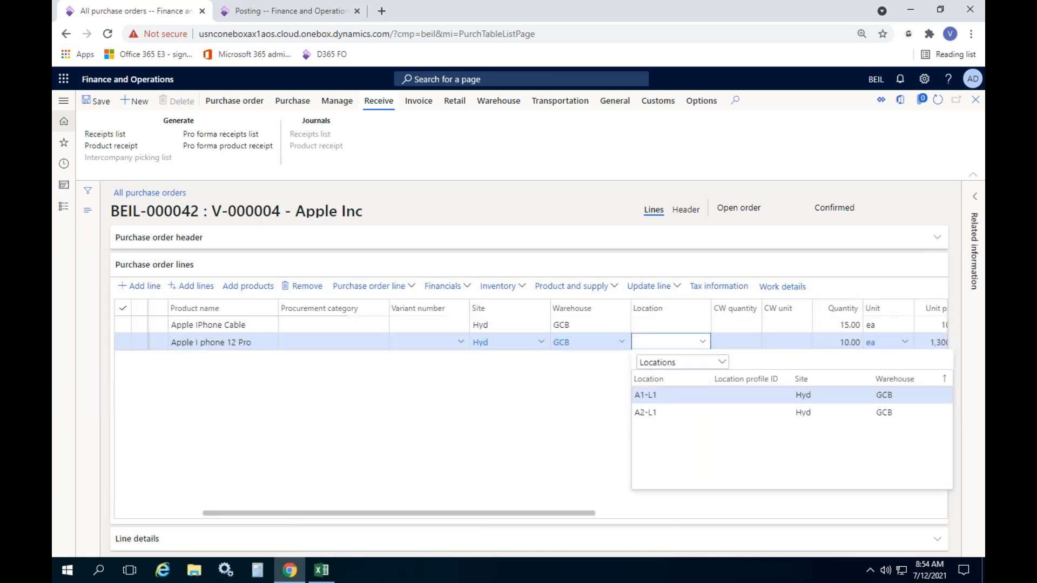
left_click(703, 341)
type("A1-L1")
left_click(689, 324)
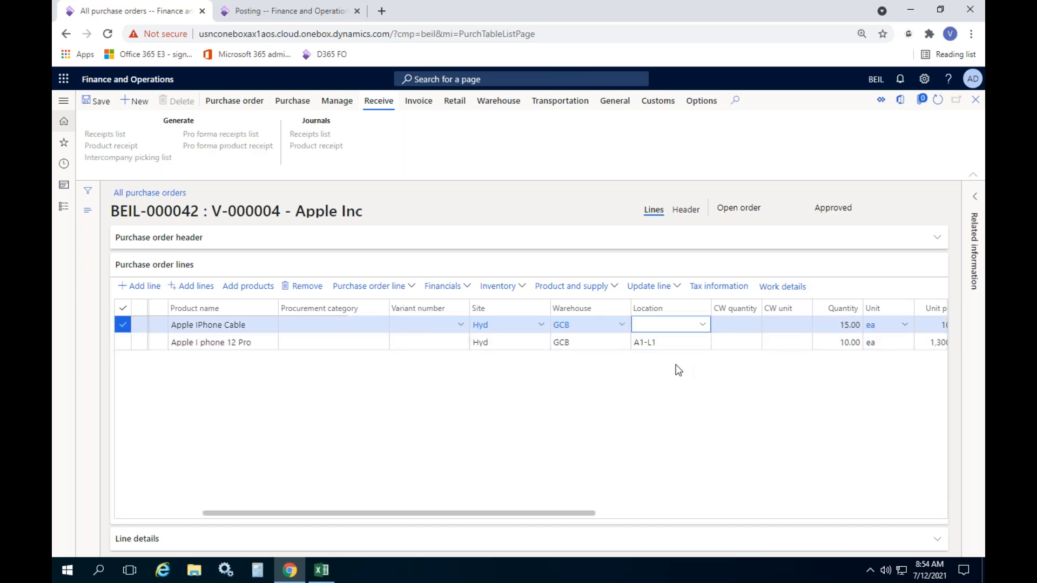
left_click(703, 326)
key("Return")
left_click(91, 103)
Step: Confirm the purchase order with the updated line locations and dismiss the completion message
left_click(311, 107)
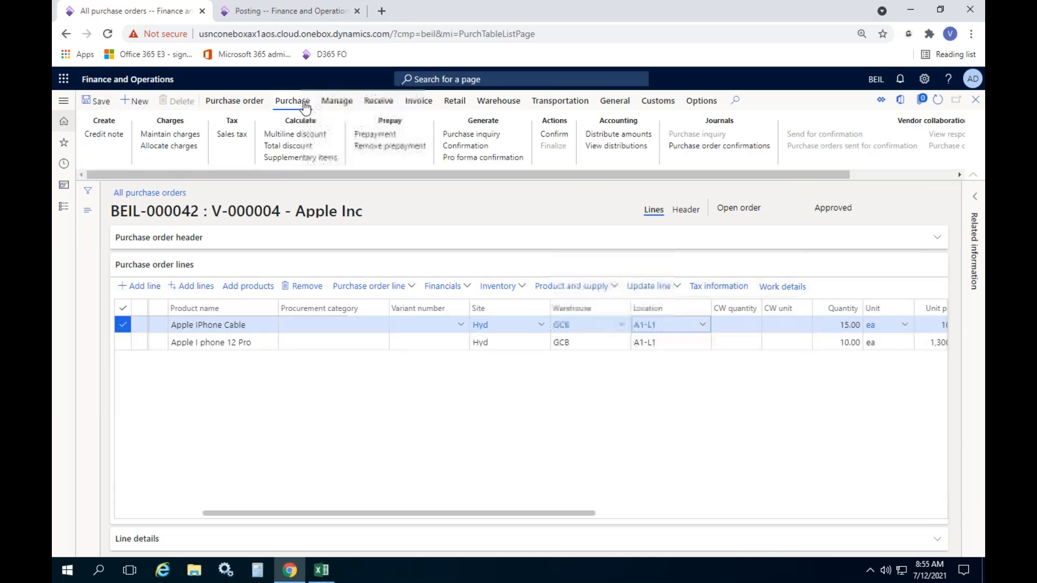
left_click(550, 136)
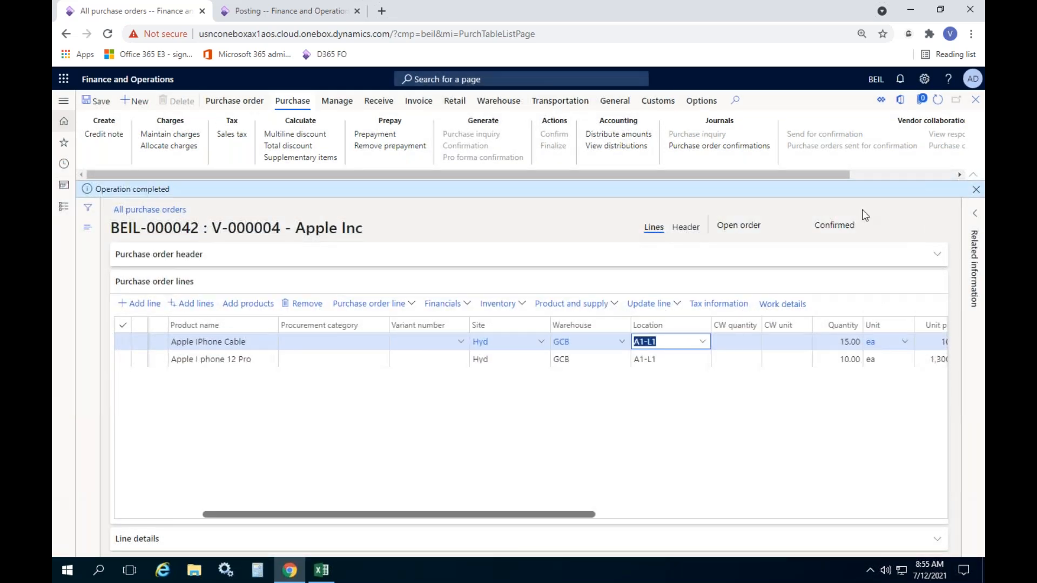
left_click(976, 189)
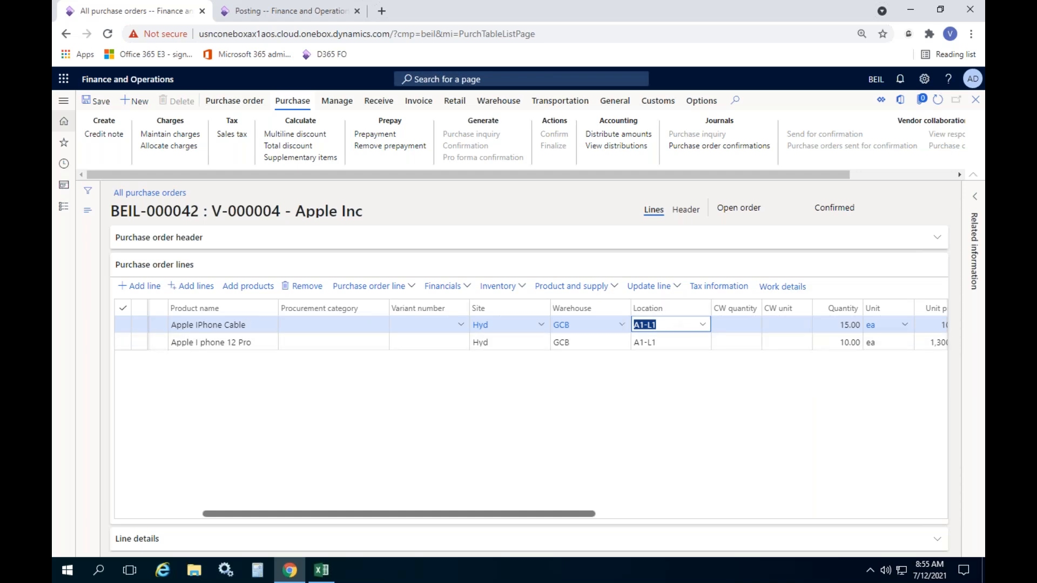
Step: Register the Apple IPhone Cable line's full quantity under serial number 2592752, confirm the registration and return to the order
left_click(652, 287)
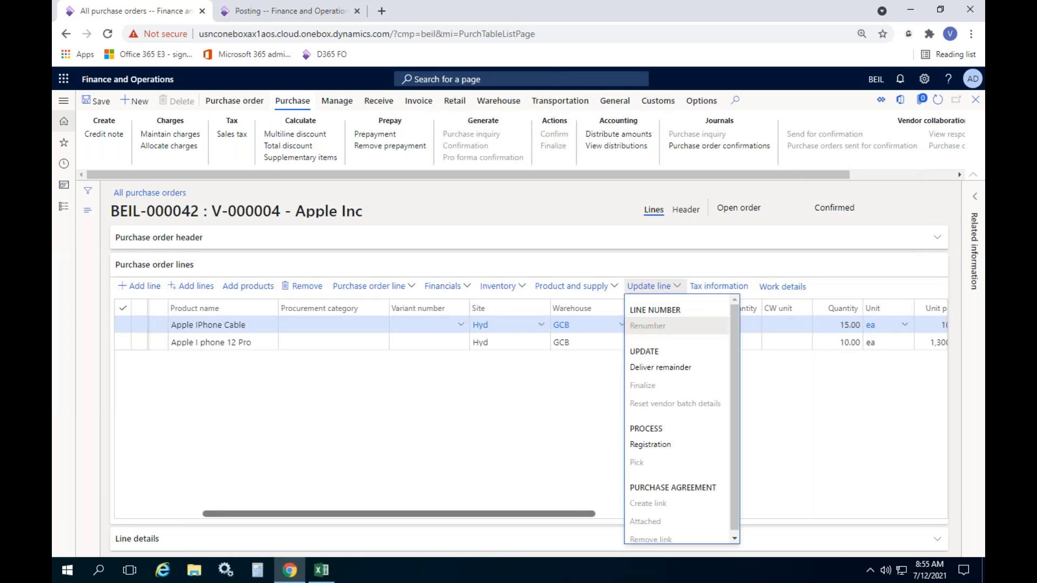
left_click(653, 444)
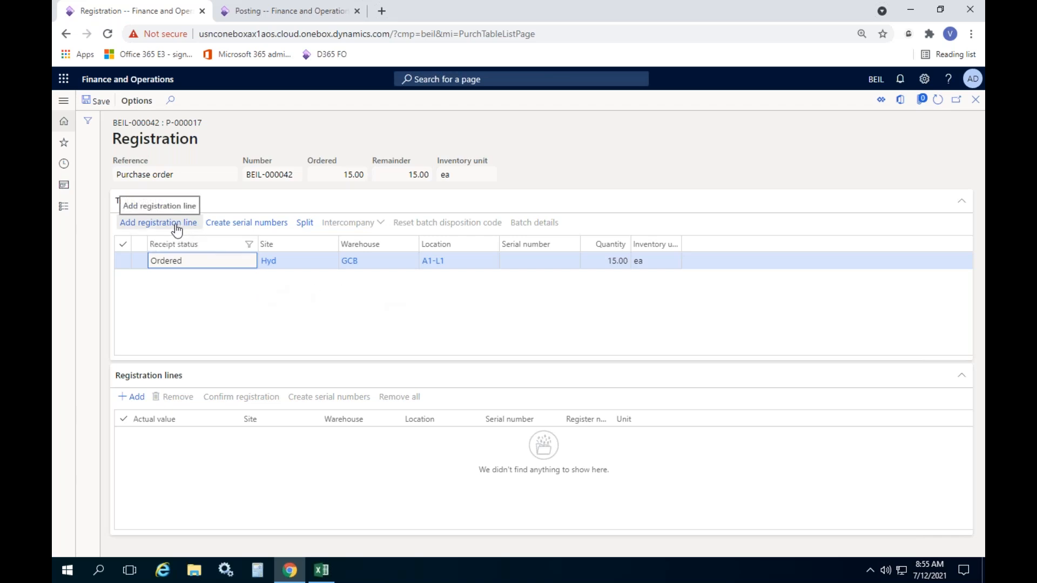
left_click_drag(112, 139, 188, 139)
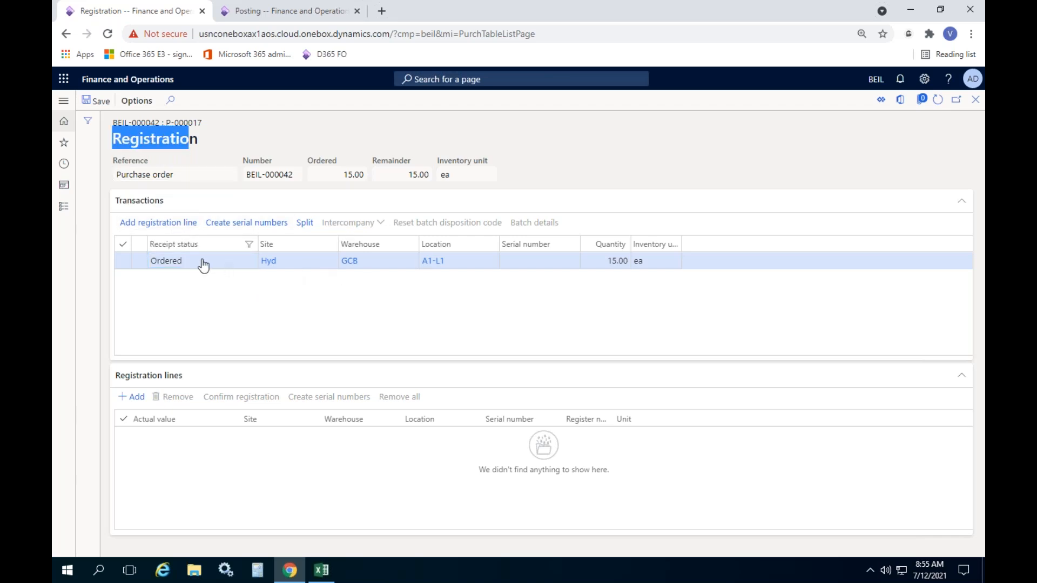
left_click(158, 223)
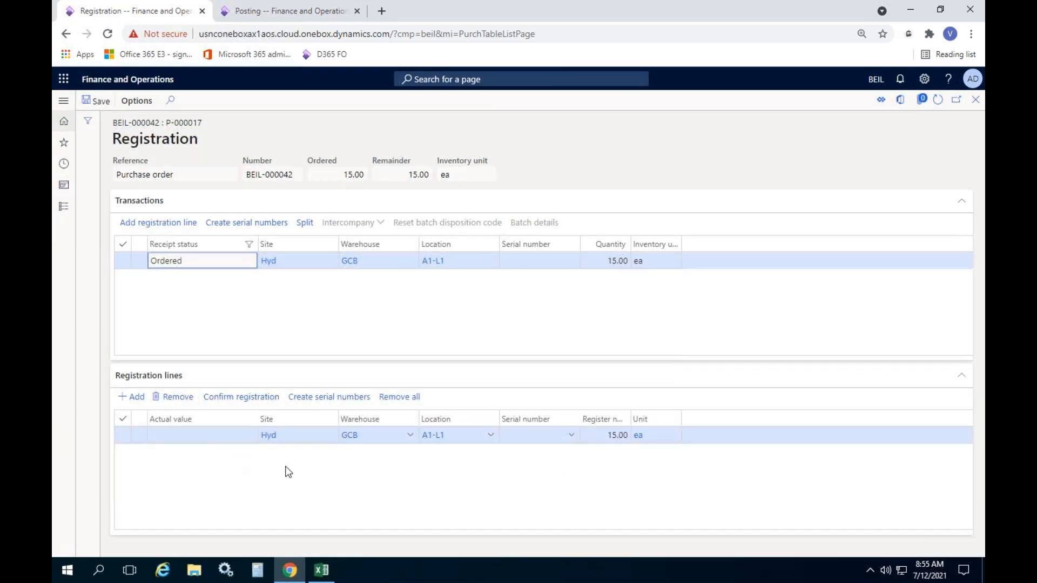
left_click(530, 440)
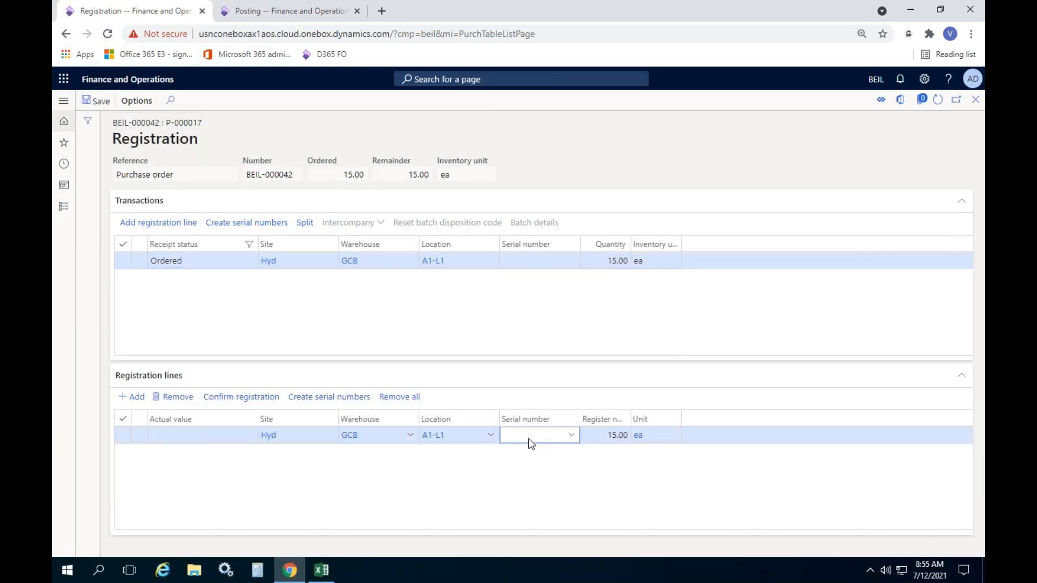
type("2592752")
left_click(247, 398)
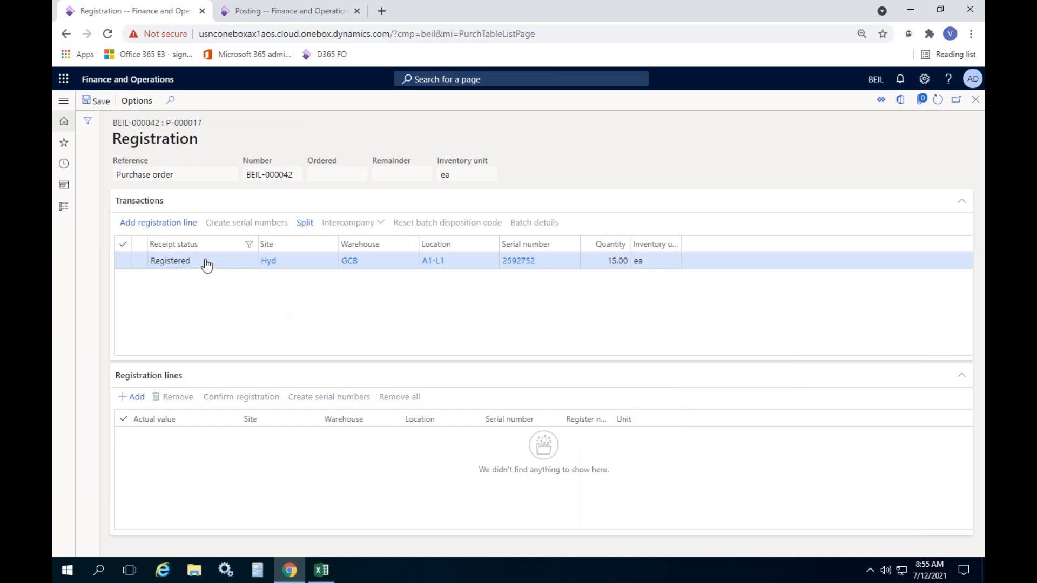
left_click(269, 301)
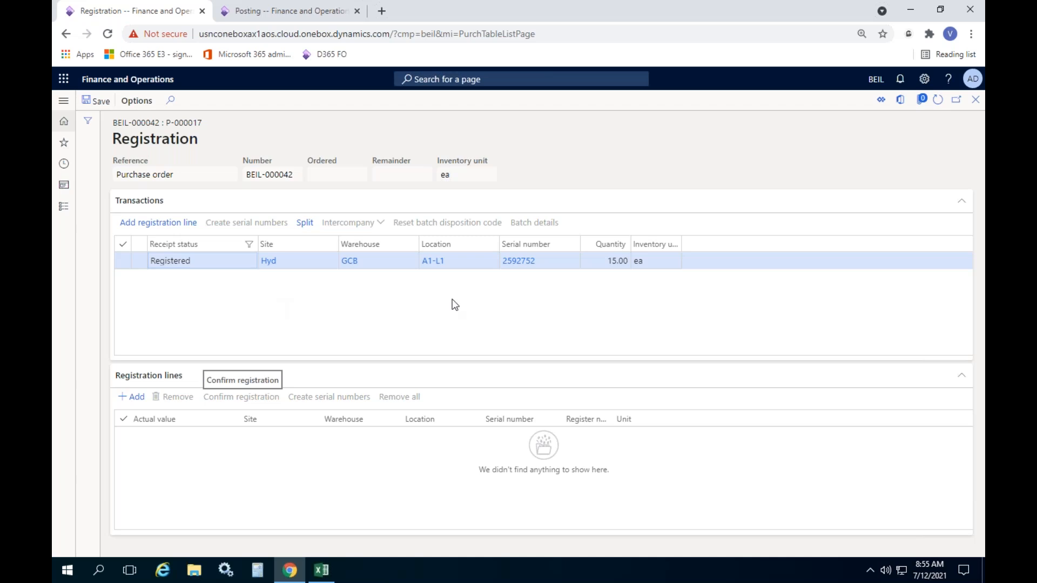
left_click(551, 263)
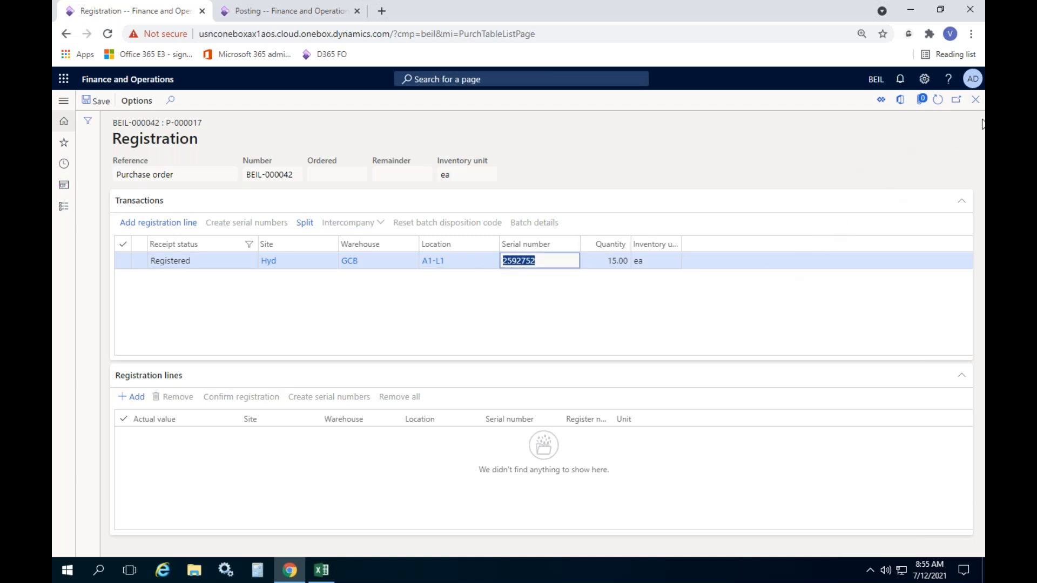
left_click(975, 99)
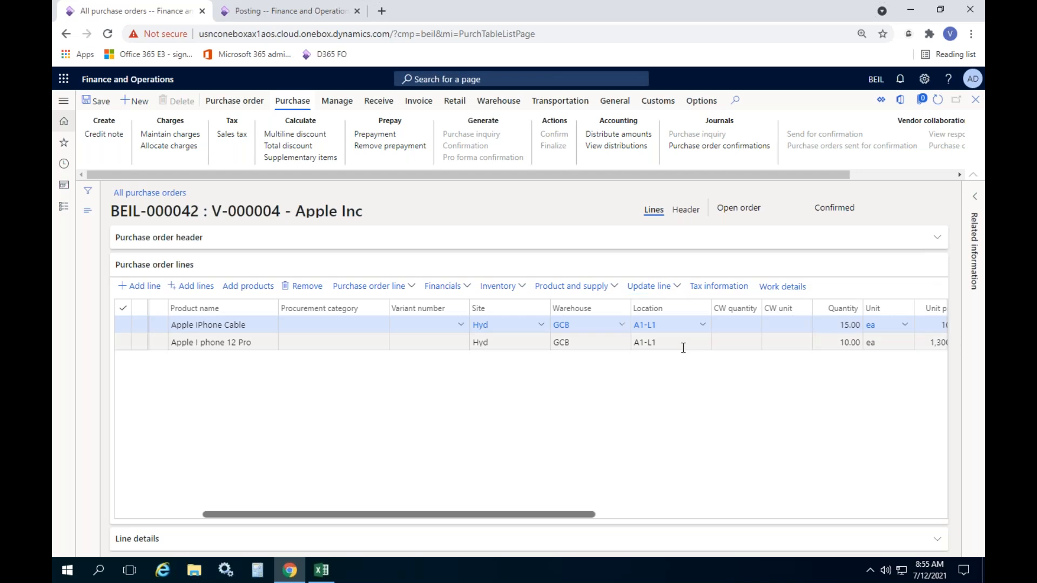
Step: Register the Apple I phone 12 Pro line's full quantity under serial number 346457547, confirm the registration and return to the order
left_click(685, 347)
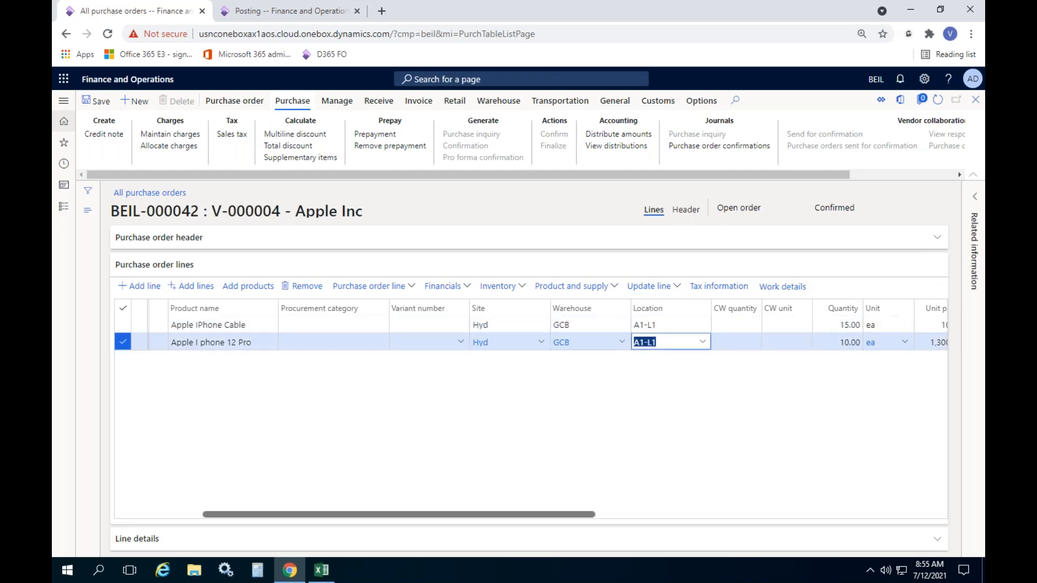
left_click(653, 286)
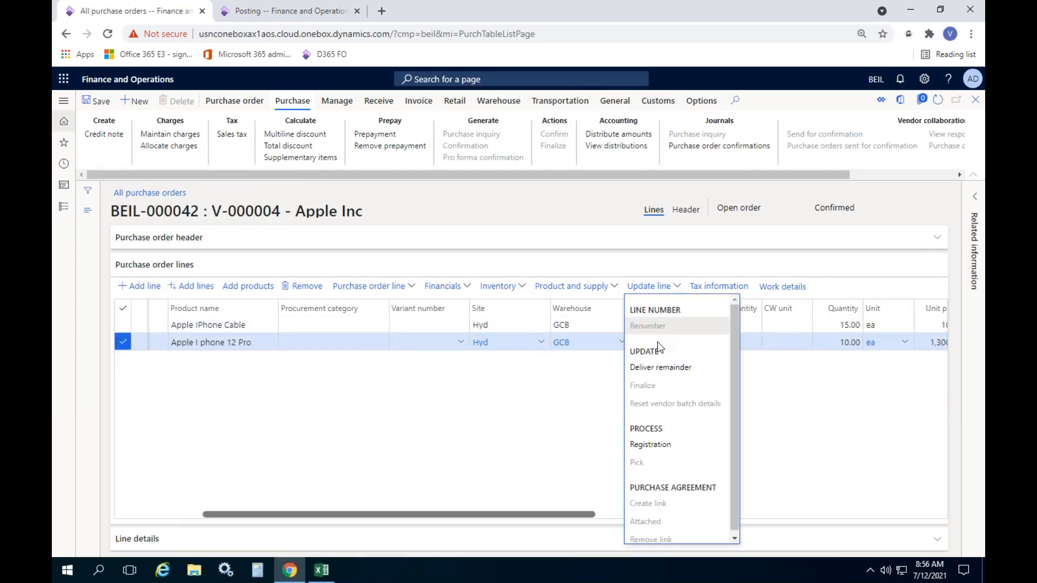
left_click(654, 444)
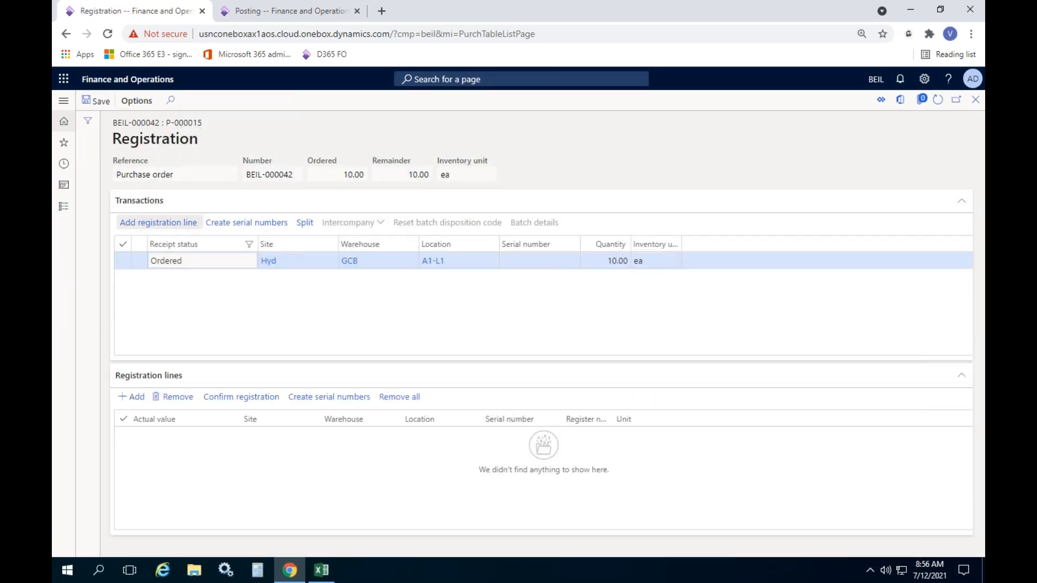
left_click(158, 223)
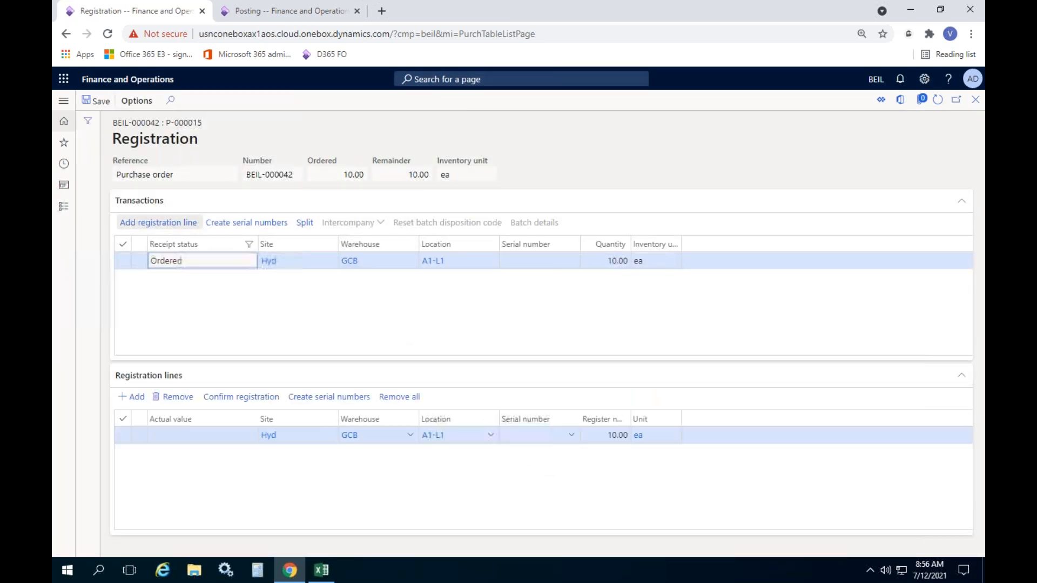
left_click(524, 437)
type("346457547")
left_click(240, 397)
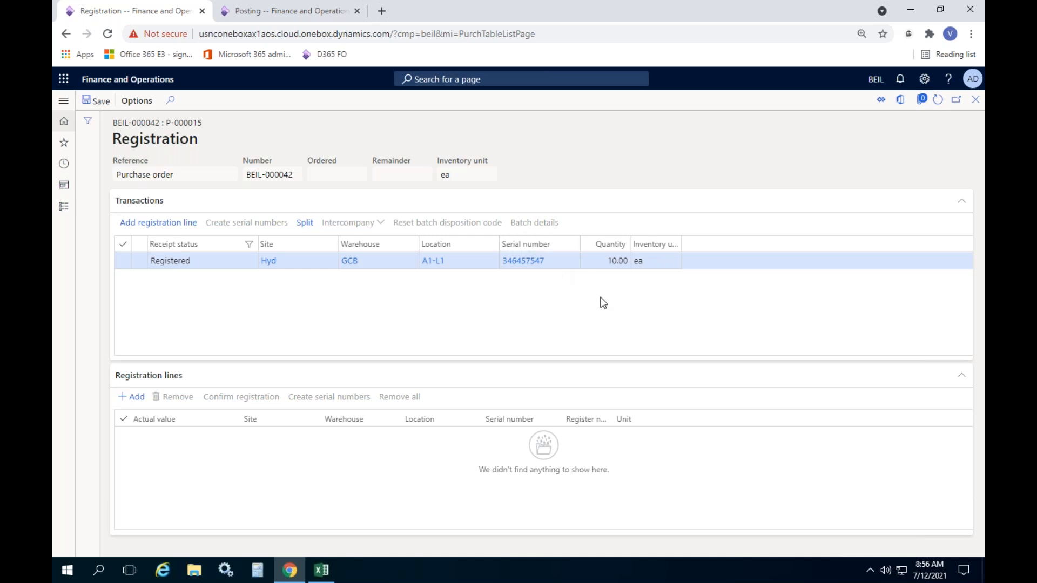
left_click(553, 263)
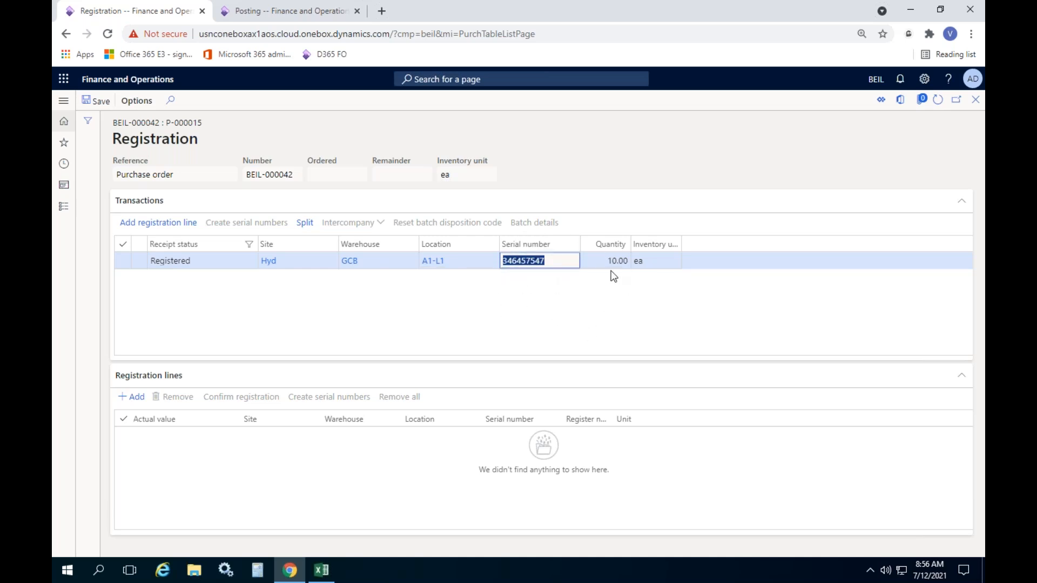
left_click(975, 99)
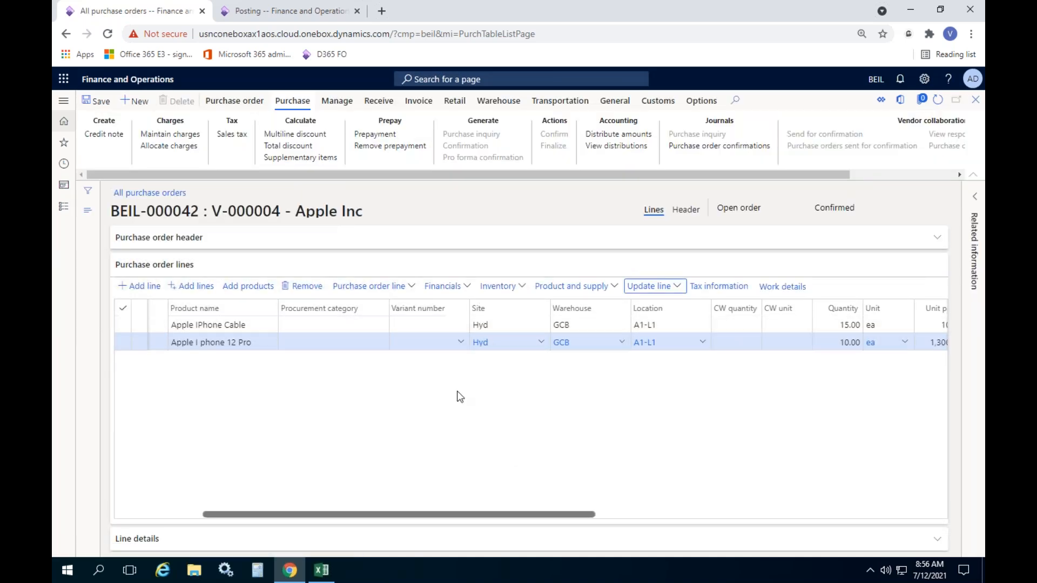
left_click_drag(359, 514, 235, 513)
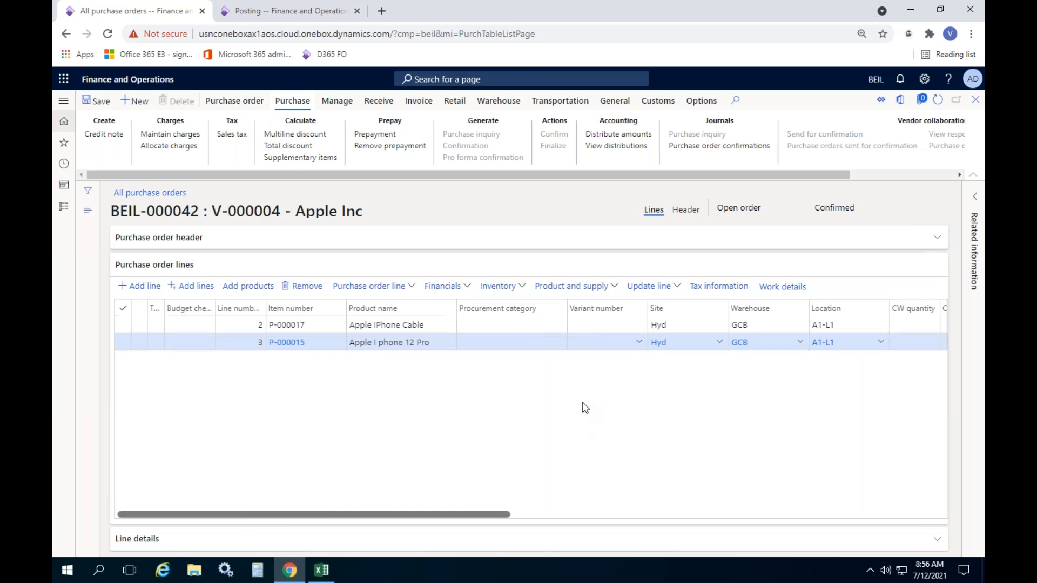
Step: Post the Apple Inc order's product receipt as DO346346 for the ordered quantities and close the receipt printout
left_click(386, 106)
left_click(112, 146)
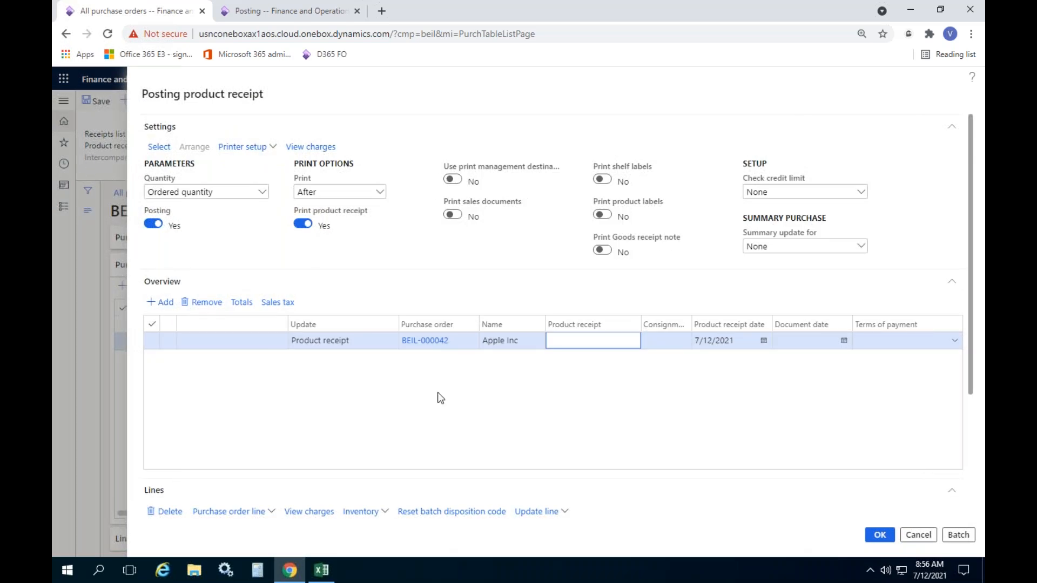
type("DO346346")
scroll(582, 420, "down", 3)
left_click(879, 535)
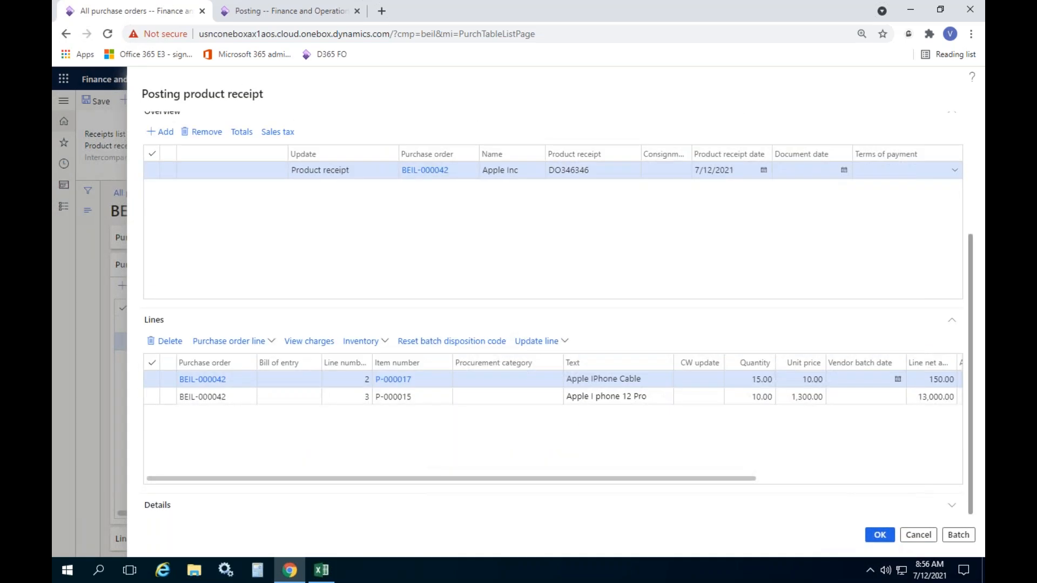
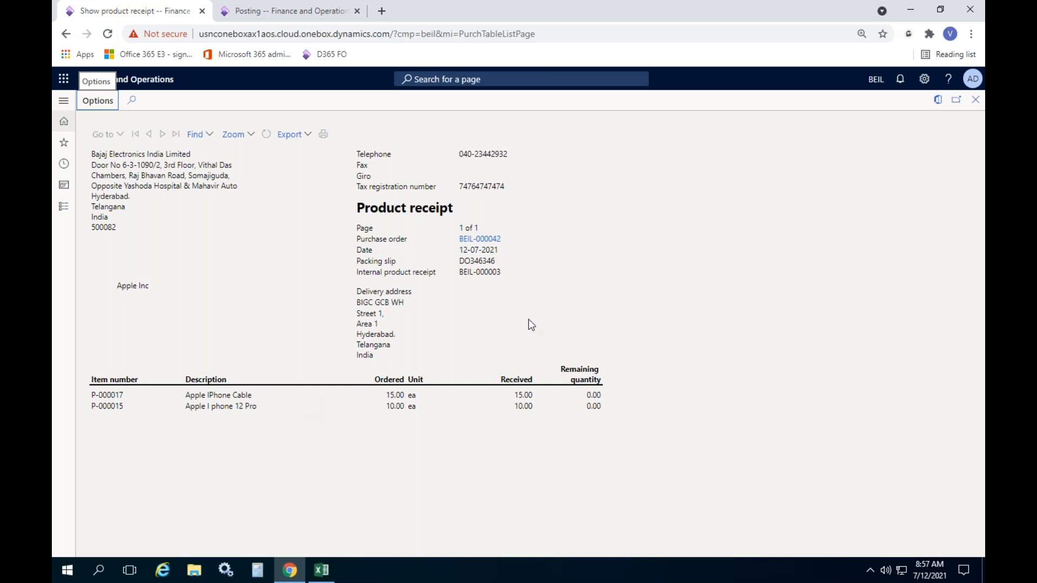
left_click(975, 100)
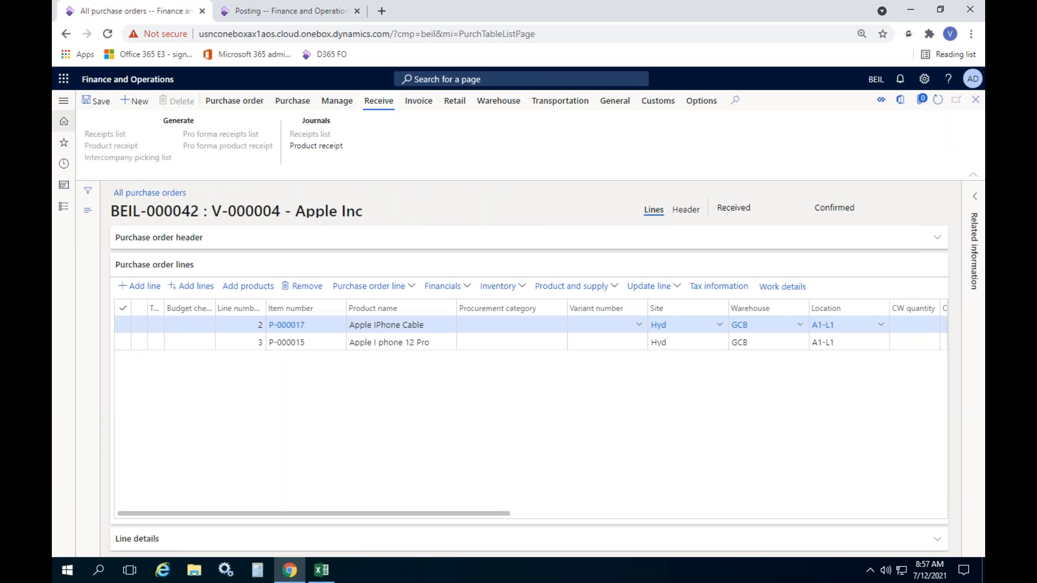
Step: Check the purchase order's status on the order form, return to the all purchase orders list and check it there
double_click(733, 207)
left_click(976, 100)
left_click(692, 458)
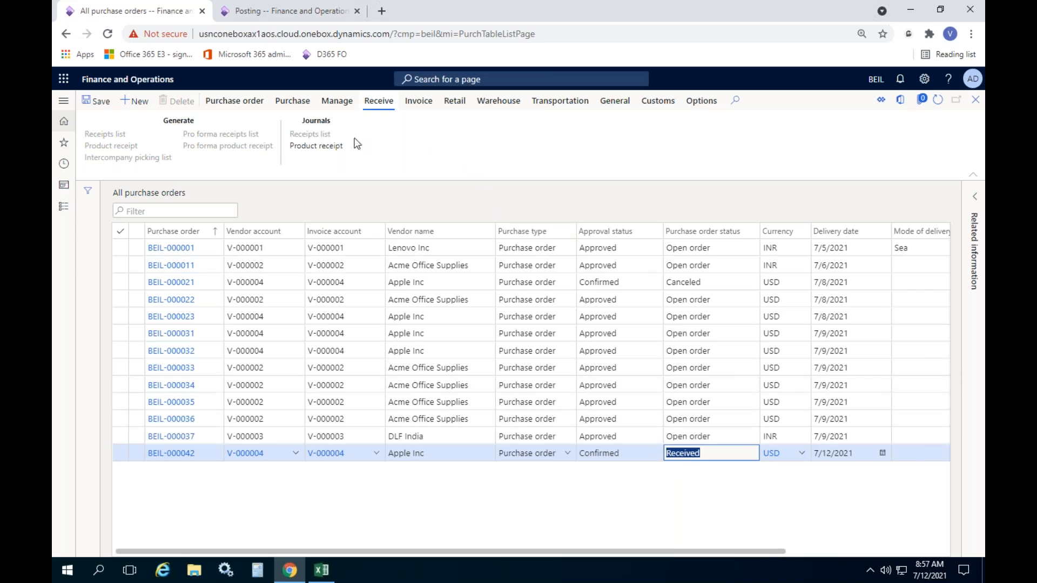
Step: View the order's product receipt journal lines and compare the ordered and received quantities of the Apple IPhone Cable
left_click_drag(301, 121, 326, 154)
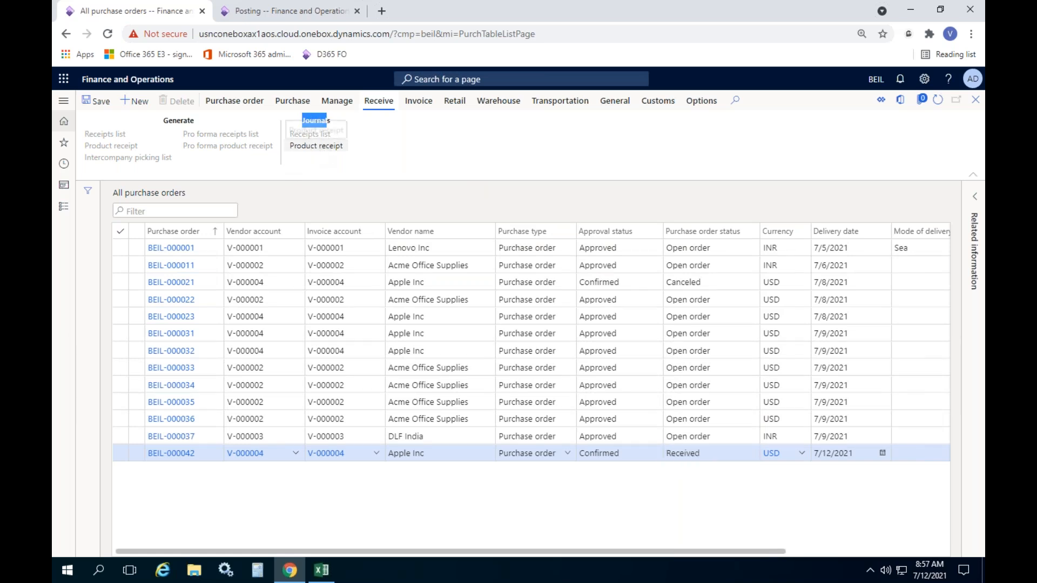
left_click(314, 148)
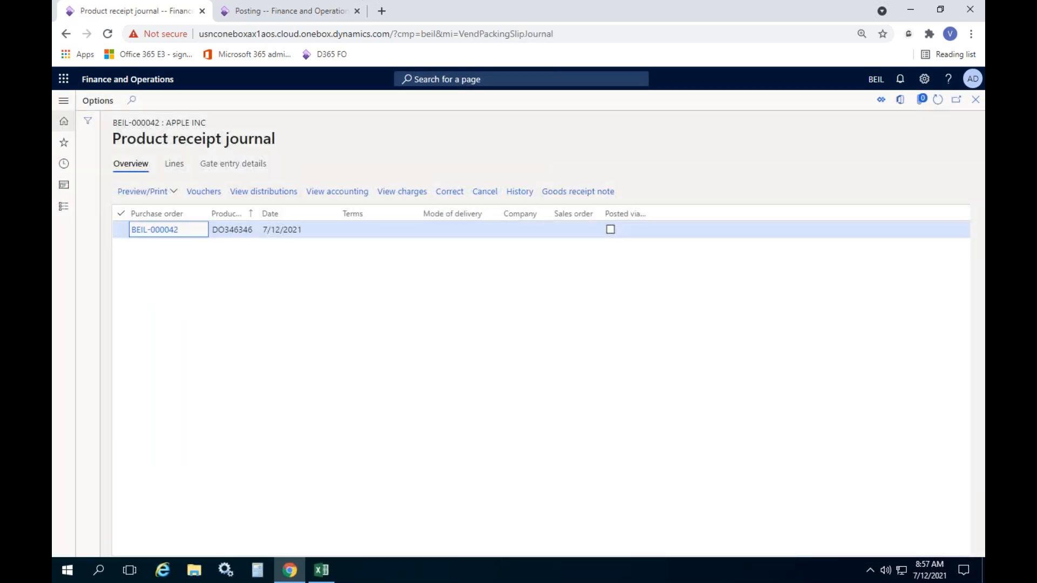
left_click(173, 165)
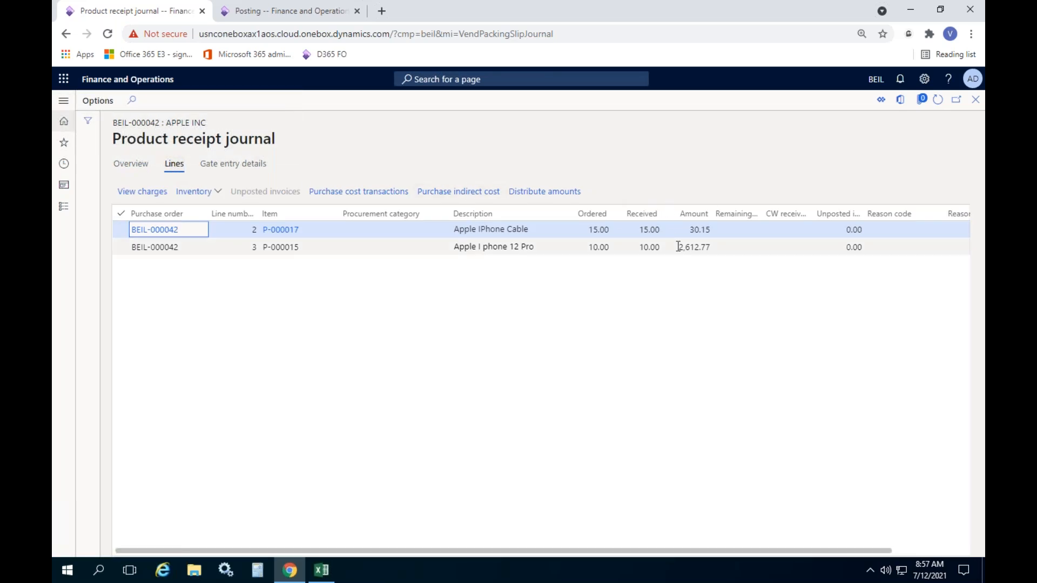
left_click(592, 230)
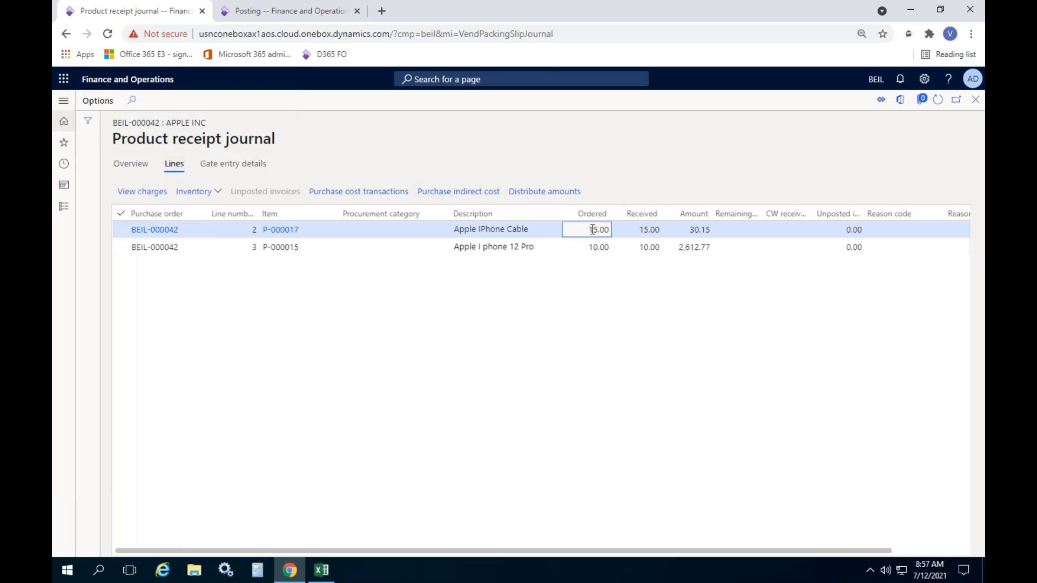
left_click(646, 224)
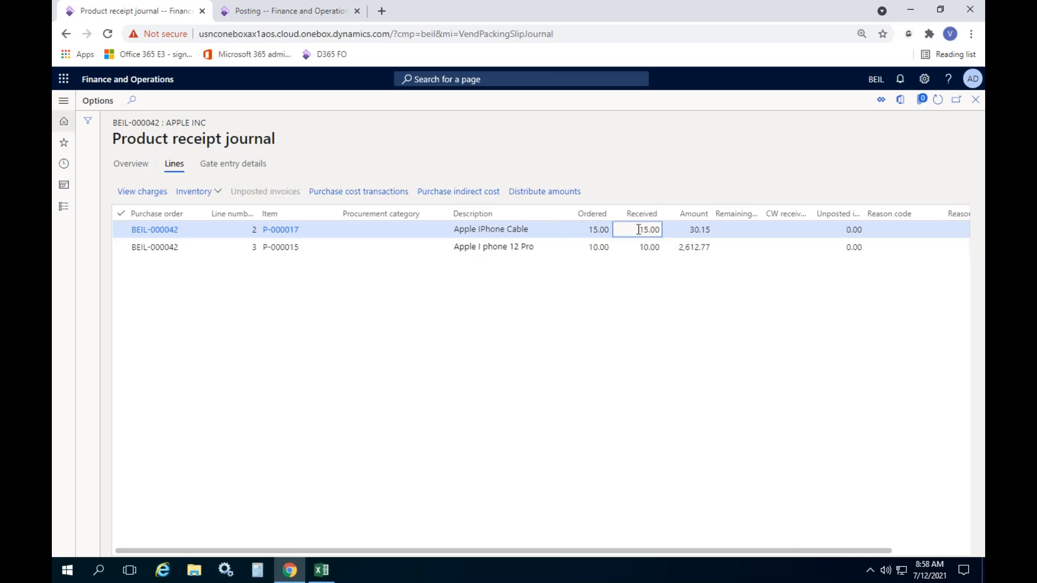
double_click(647, 230)
Step: Widen the Product receipt column in the journal overview and return to the all purchase orders list
left_click(134, 172)
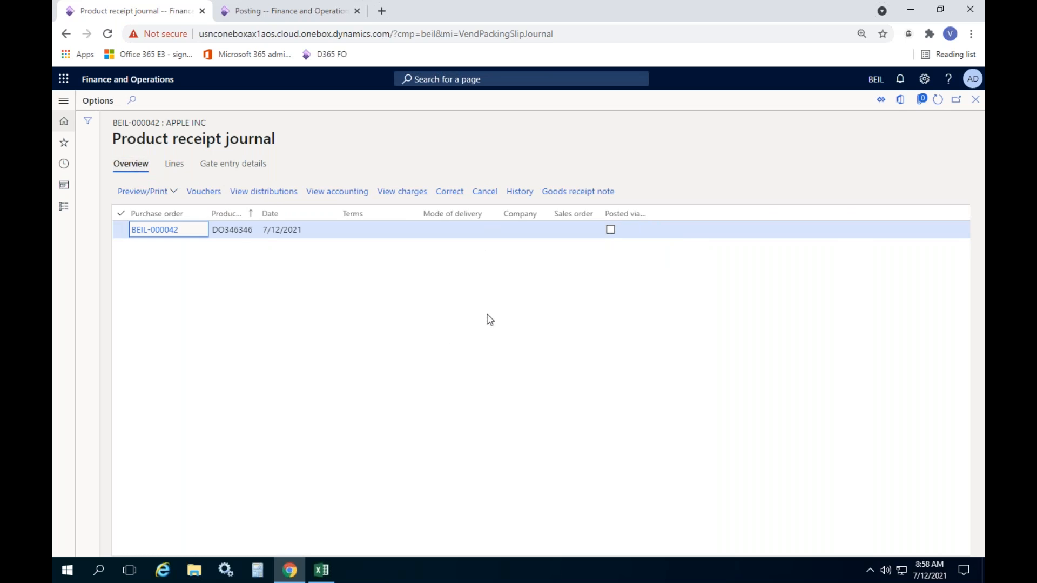
left_click_drag(259, 213, 306, 212)
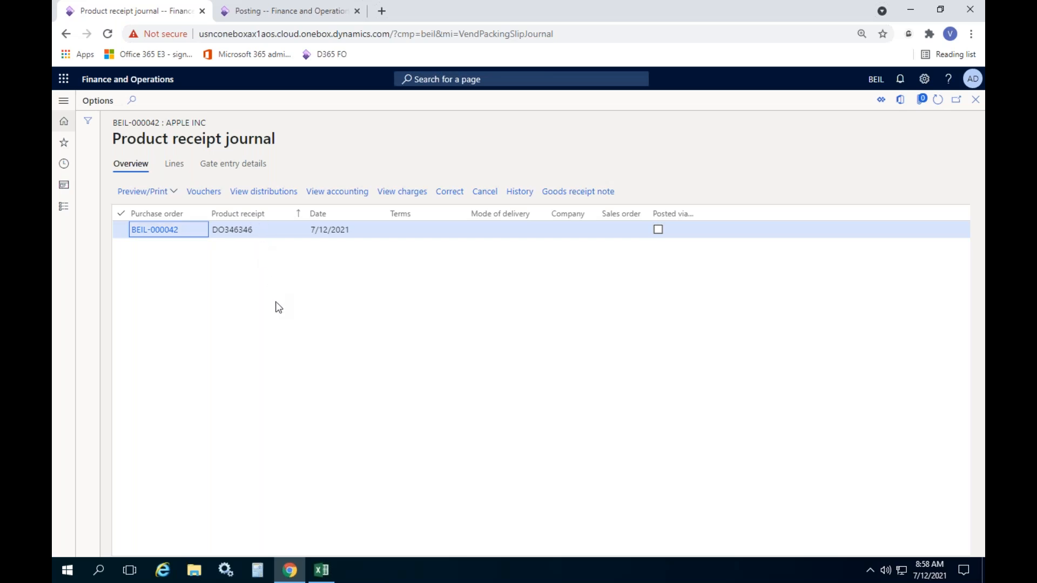
left_click(975, 99)
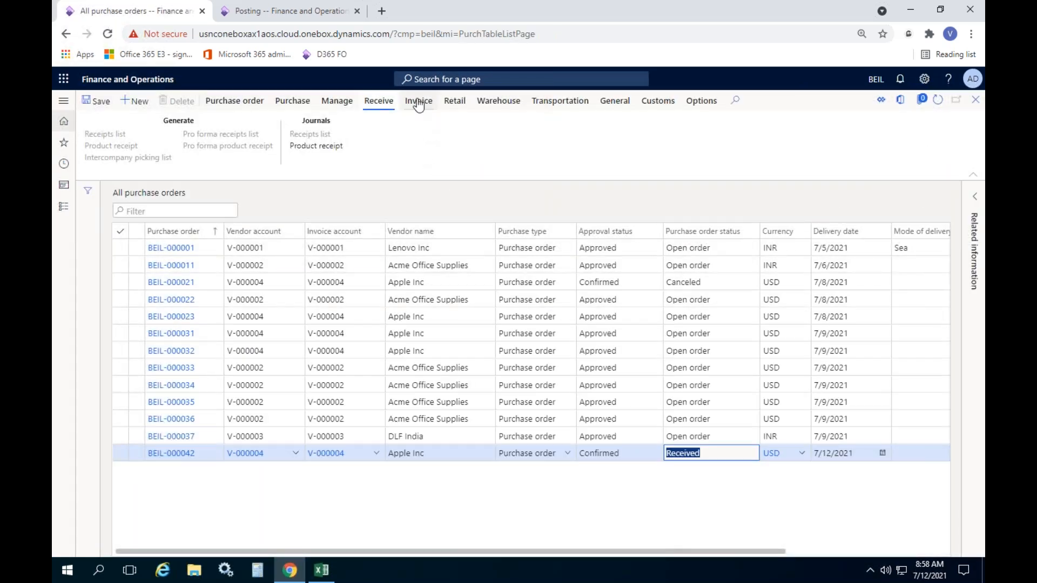
Step: Switch to the Excel workbook, review the P2P Flow sheet's purchase order and product receipt stages with their statuses, and return to Finance and Operations
left_click(321, 570)
left_click(324, 215)
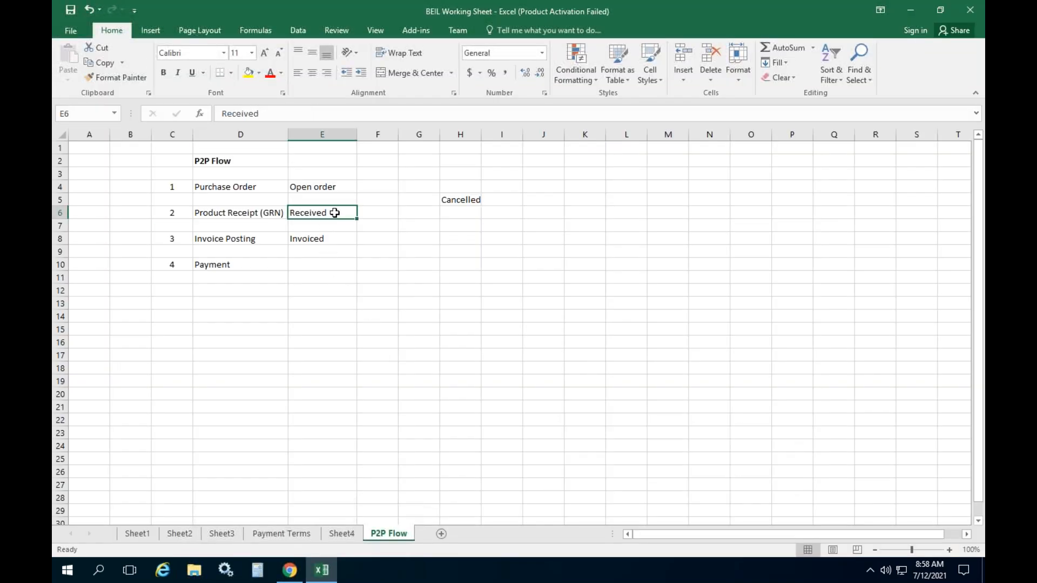
left_click(235, 211)
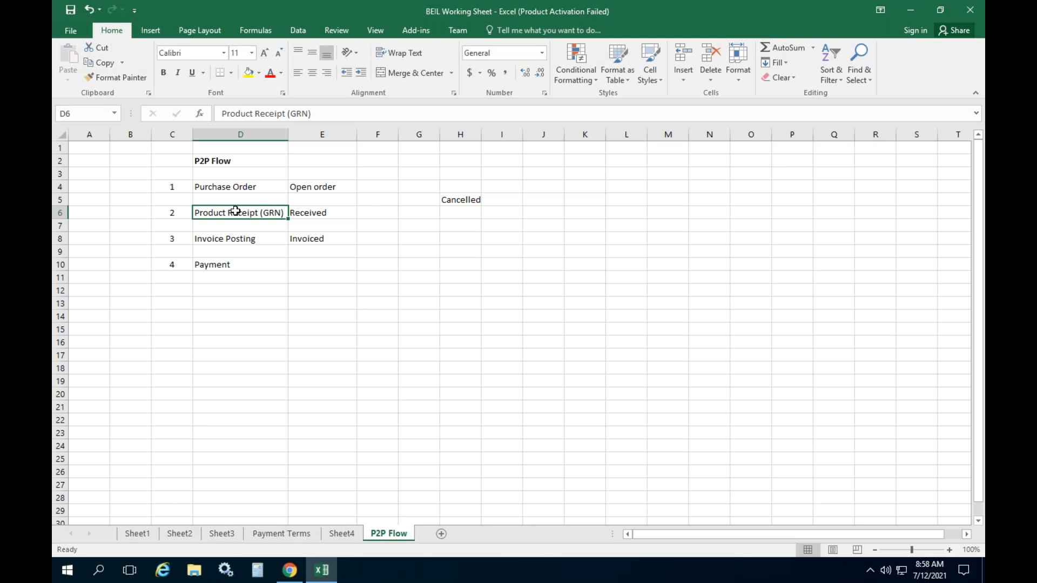
left_click(235, 187)
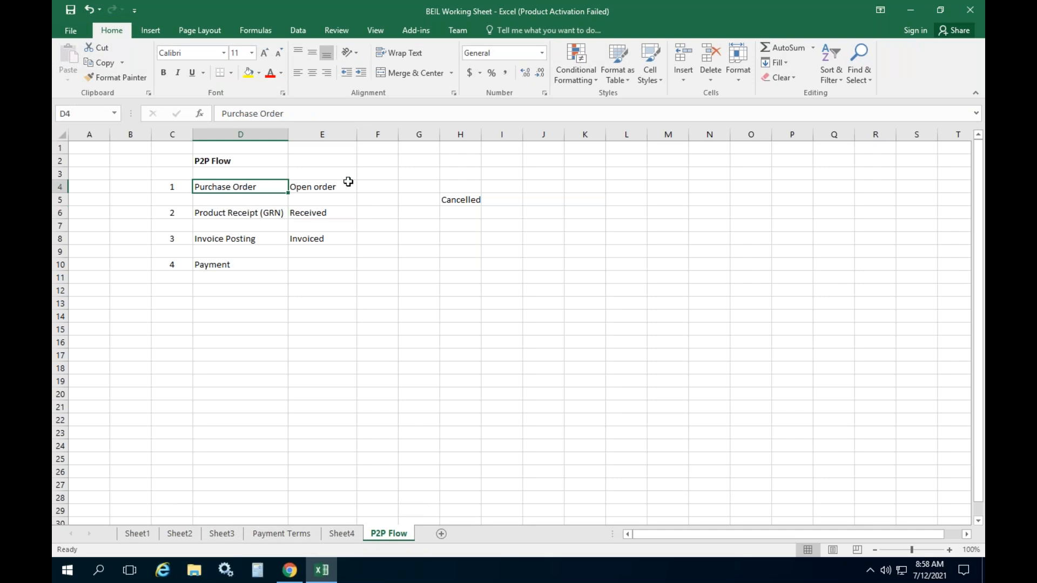
left_click(322, 183)
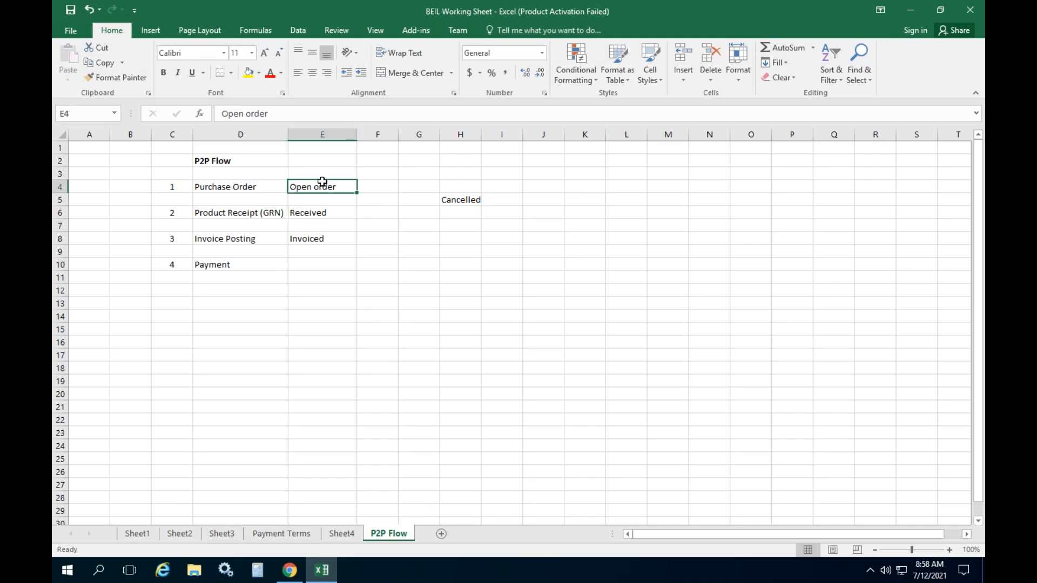
left_click(232, 211)
left_click(291, 569)
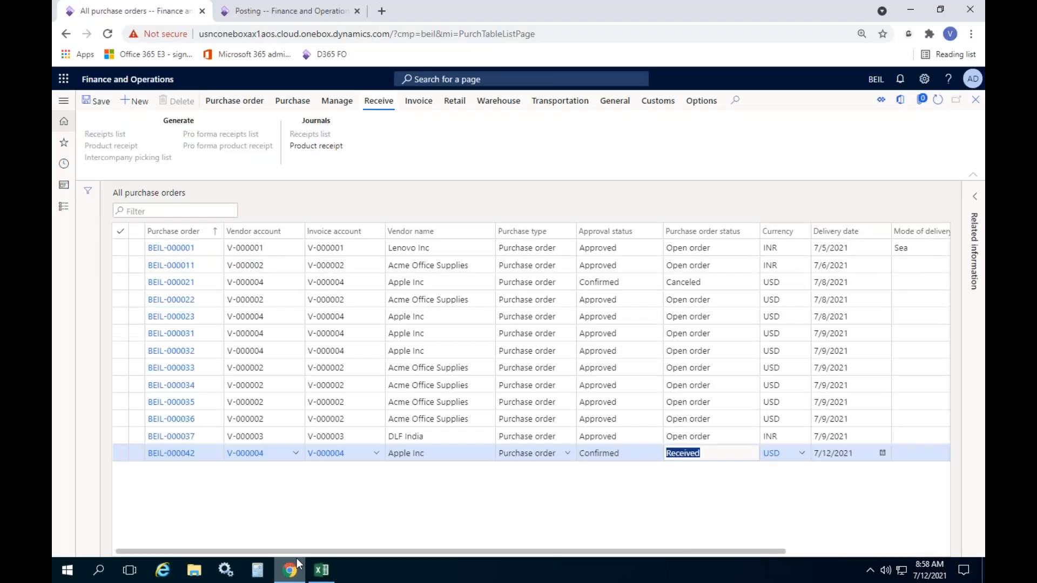
Step: Look up the voucher transactions of product receipt DO346346 from its journal and return to the all purchase orders list
left_click(420, 105)
left_click(384, 108)
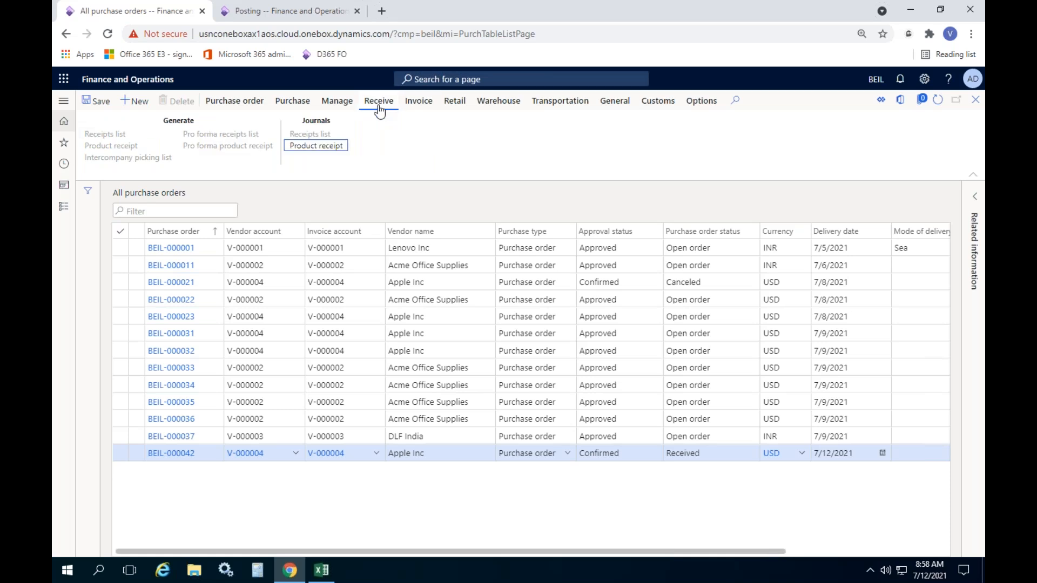
left_click(316, 146)
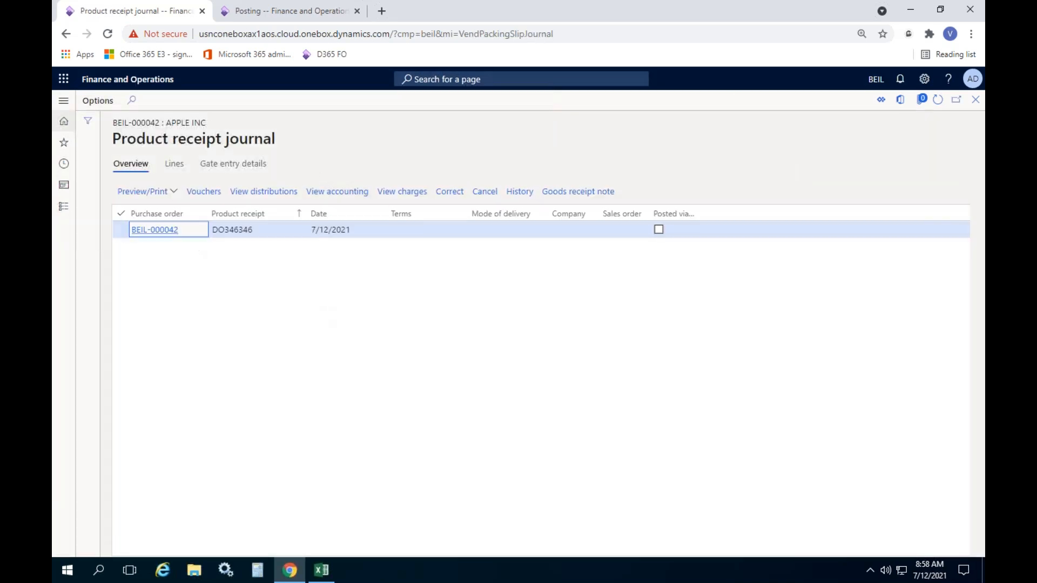
left_click(201, 192)
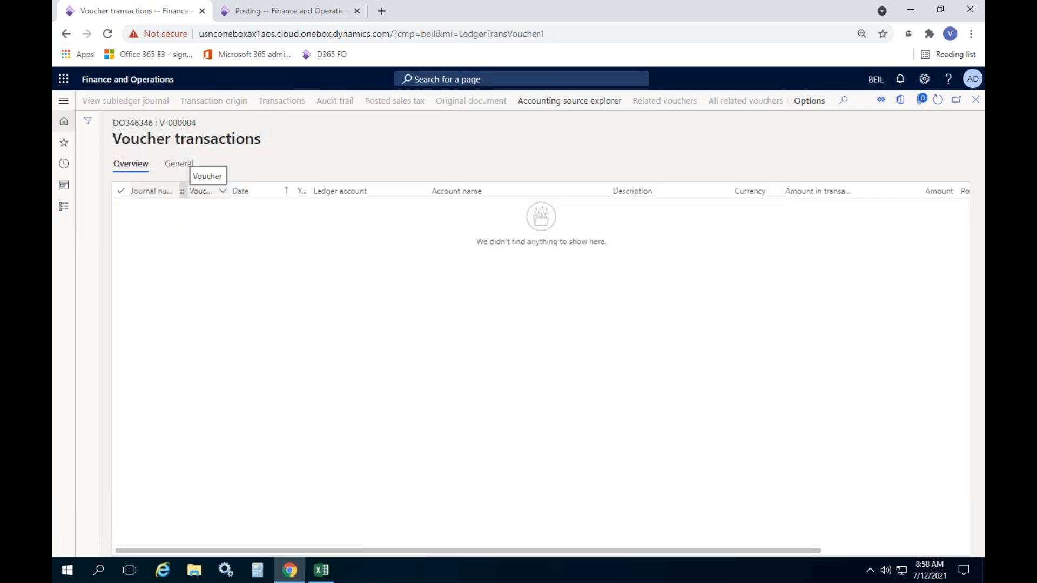
left_click(977, 104)
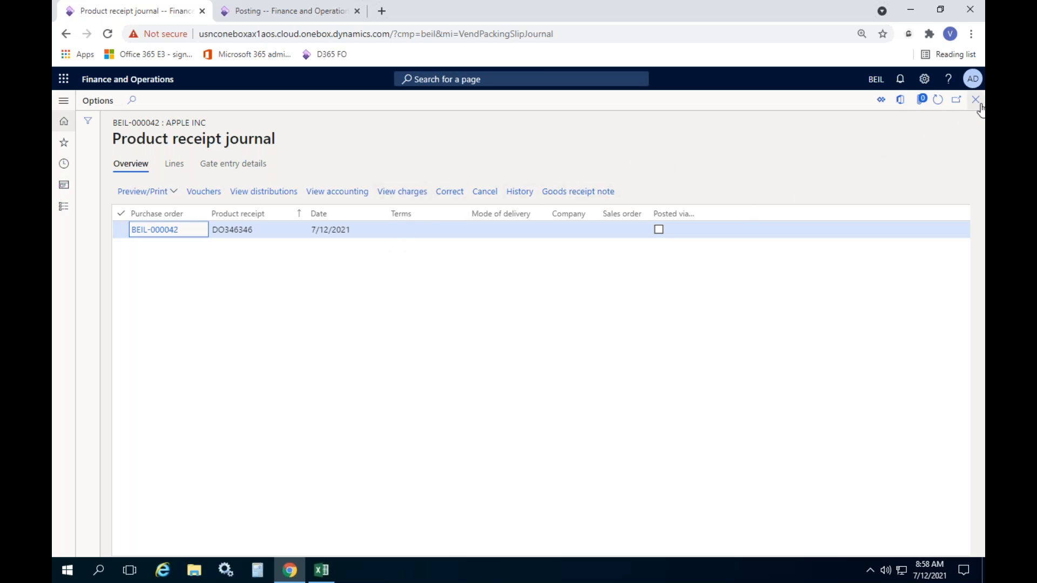
left_click(976, 104)
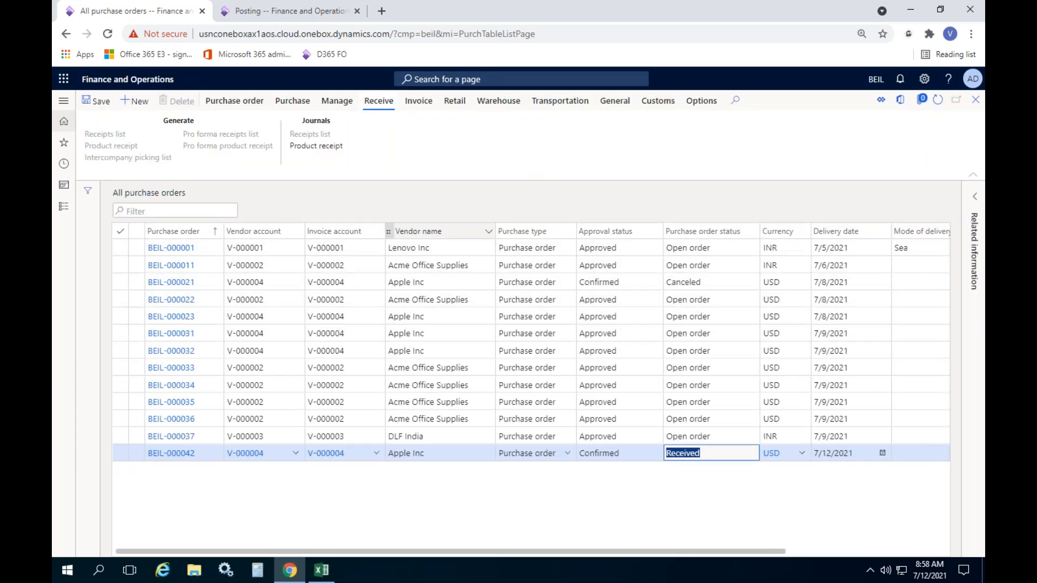
Step: Generate the vendor invoice for the received Apple Inc order and set its invoice number to INV23643
left_click(420, 102)
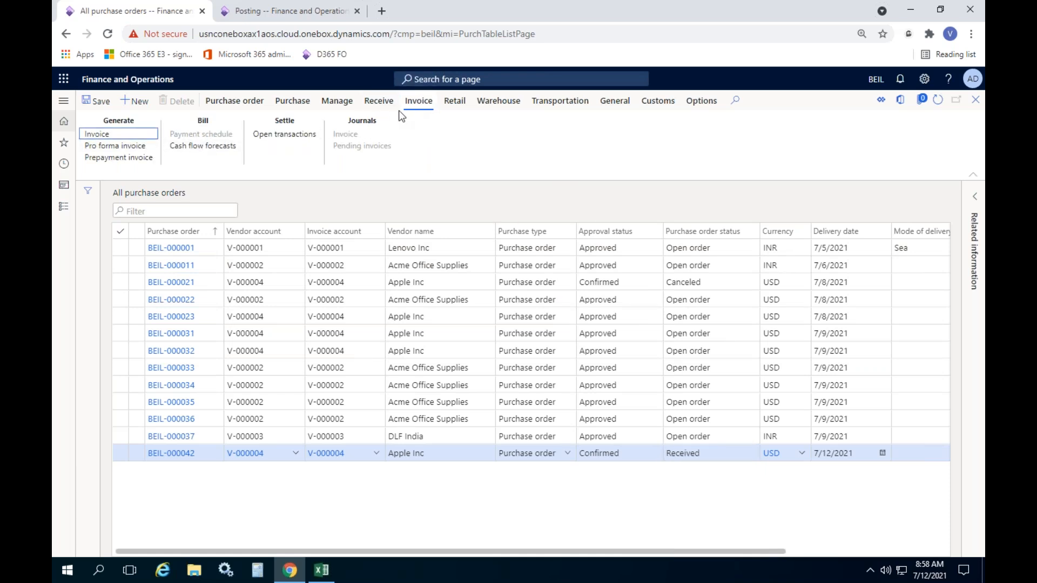
left_click(421, 108)
left_click(96, 135)
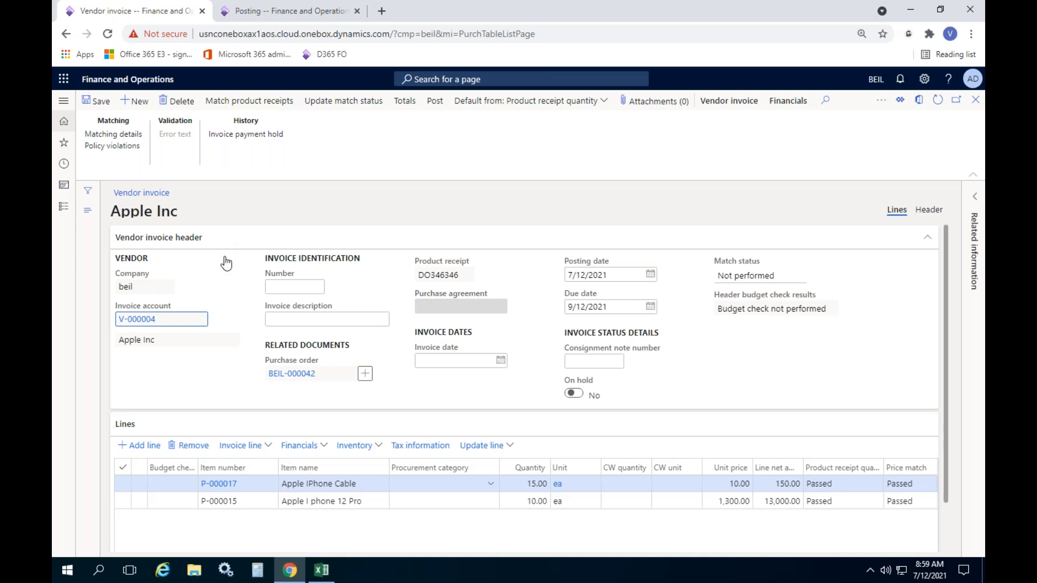
left_click(289, 286)
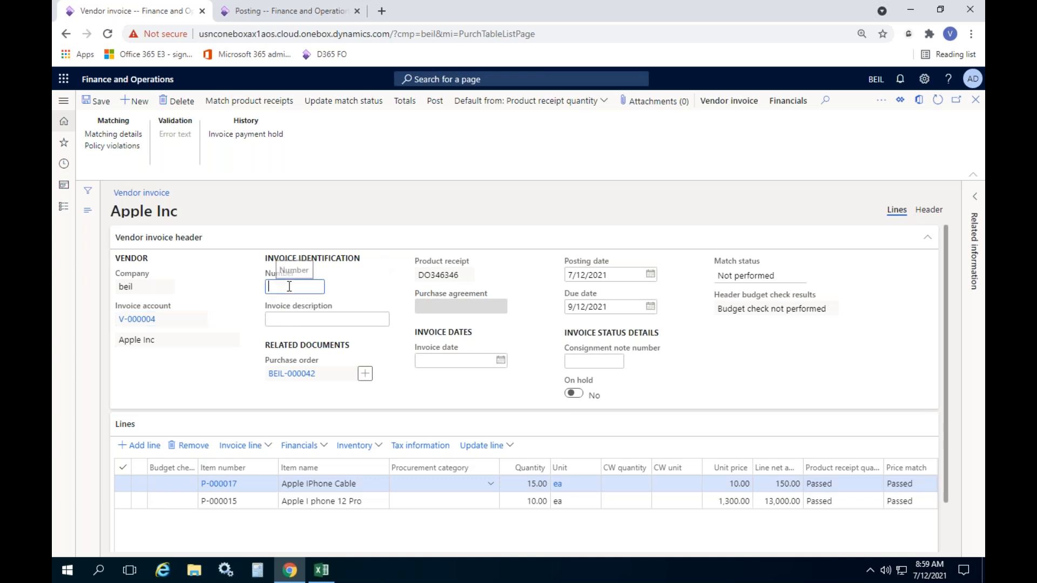
type("INV23643")
key("shift+Left")
key("shift+Left")
left_click_drag(285, 290, 255, 292)
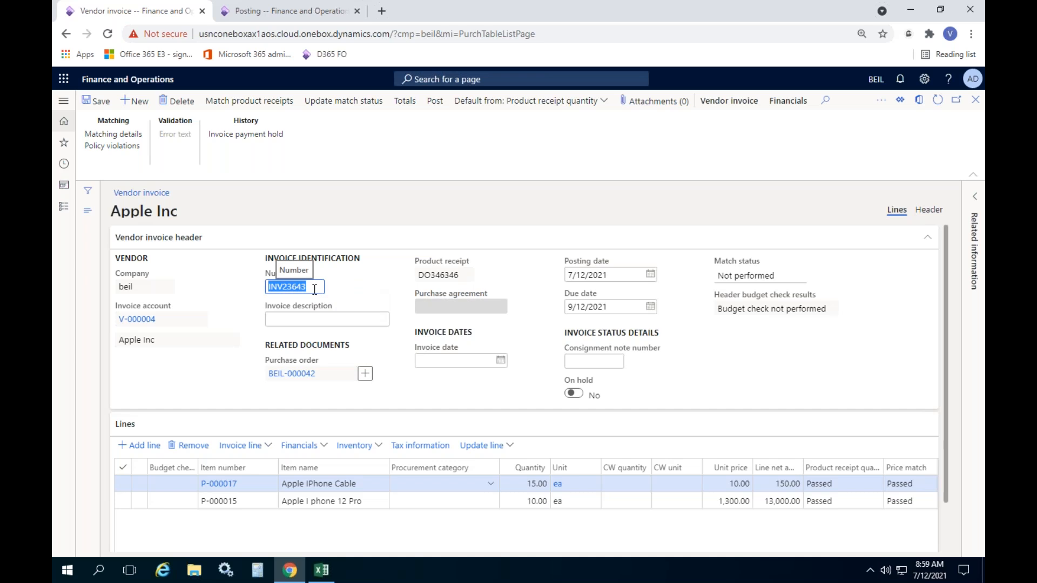
left_click_drag(314, 289, 261, 293)
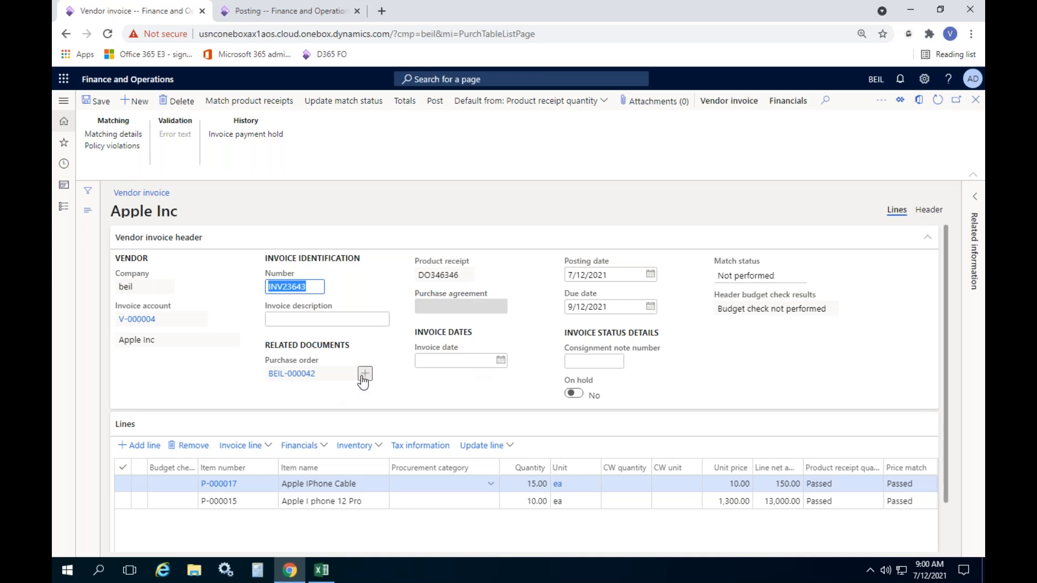
Step: Set the invoice description to "Received Apple items at WH and invoicing", correcting the misspelled last word
left_click(337, 313)
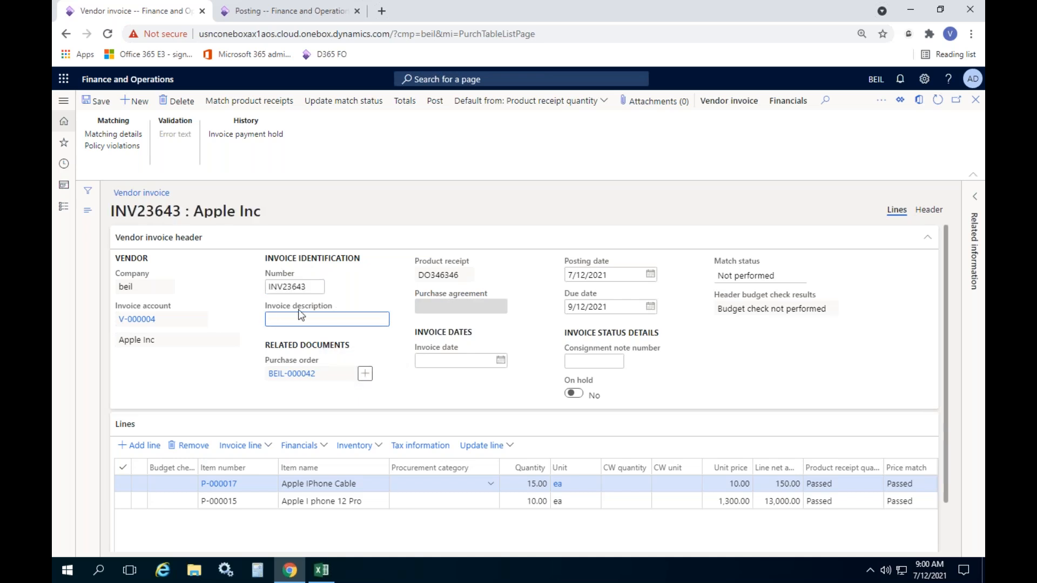
type("Reco")
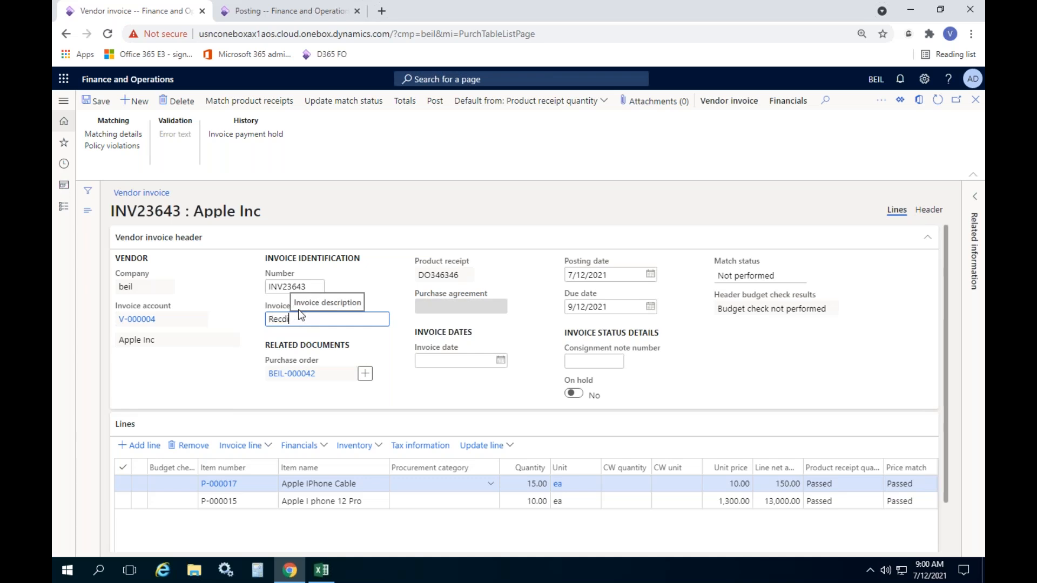
type("ived Apple items at wa")
key("BackSpace")
type("WH and ivnoice")
key("BackSpace")
type("ing")
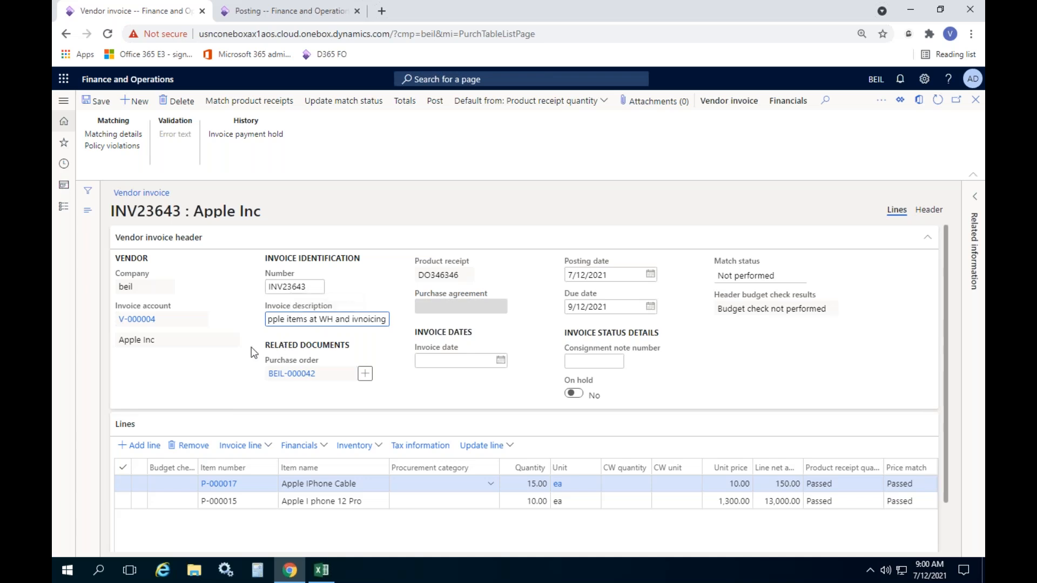
right_click(375, 319)
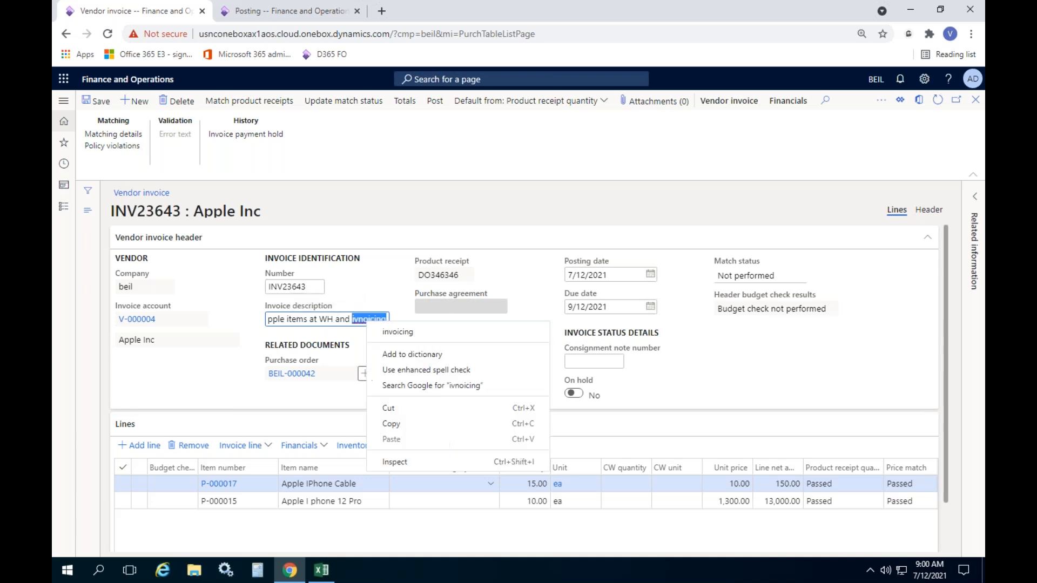
left_click(397, 331)
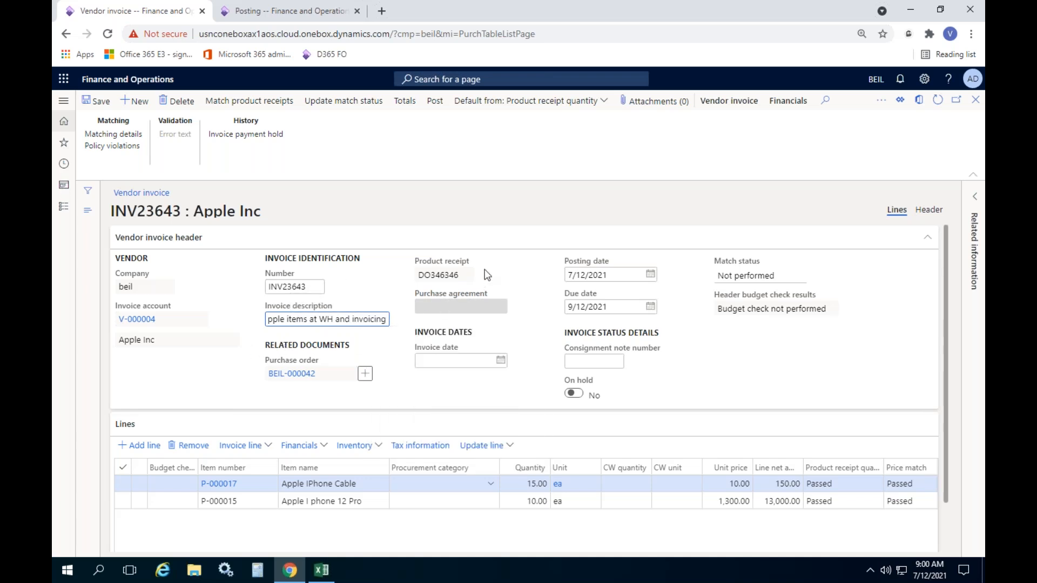
Step: Set the vendor invoice's invoice date to 7/11/2021
left_click(413, 275)
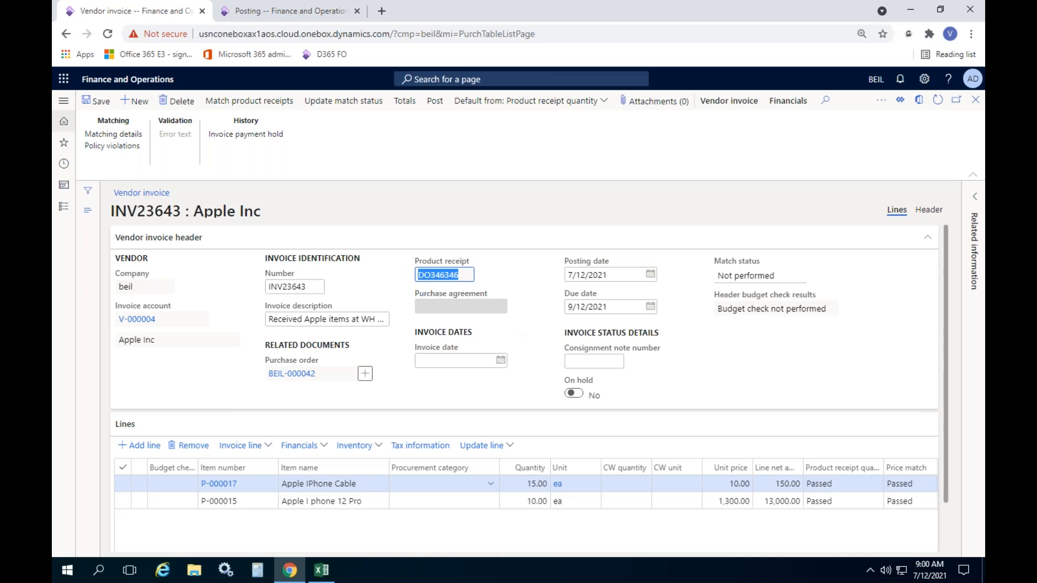
left_click(500, 362)
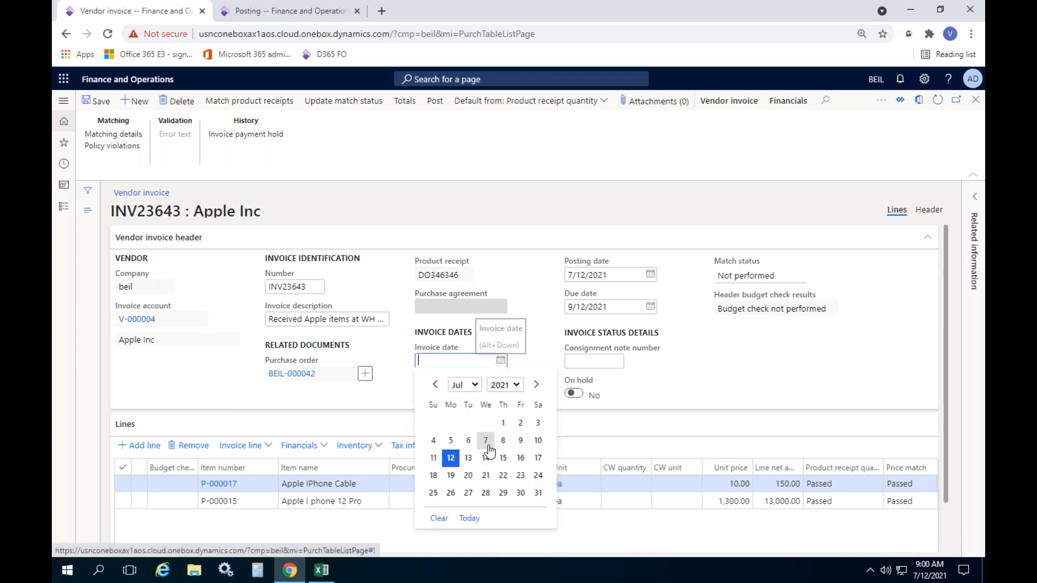
left_click(433, 458)
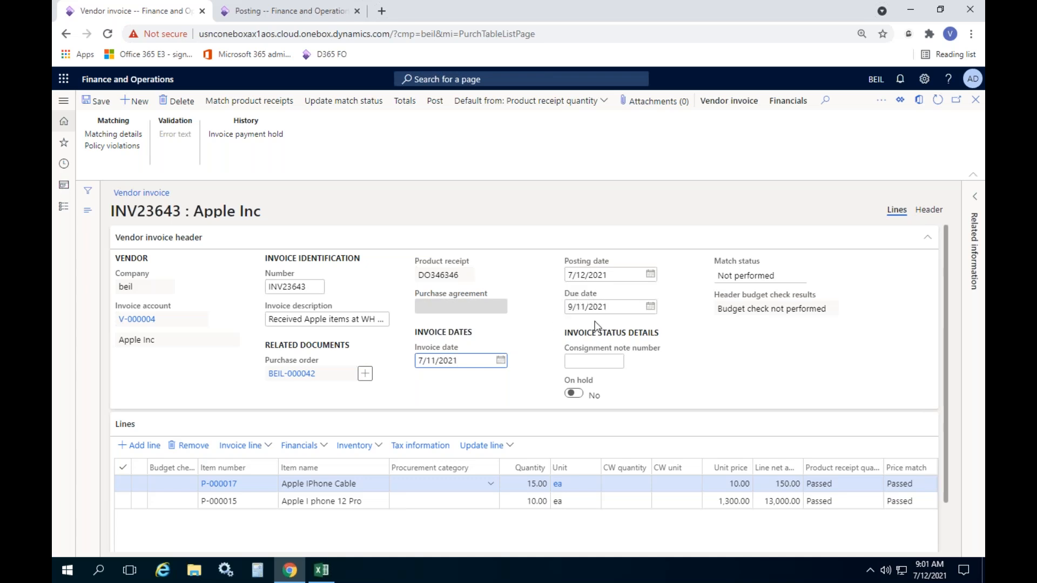
Step: Try 7/1/2021 as the invoice date and set it back to 7/11/2021
left_click(500, 360)
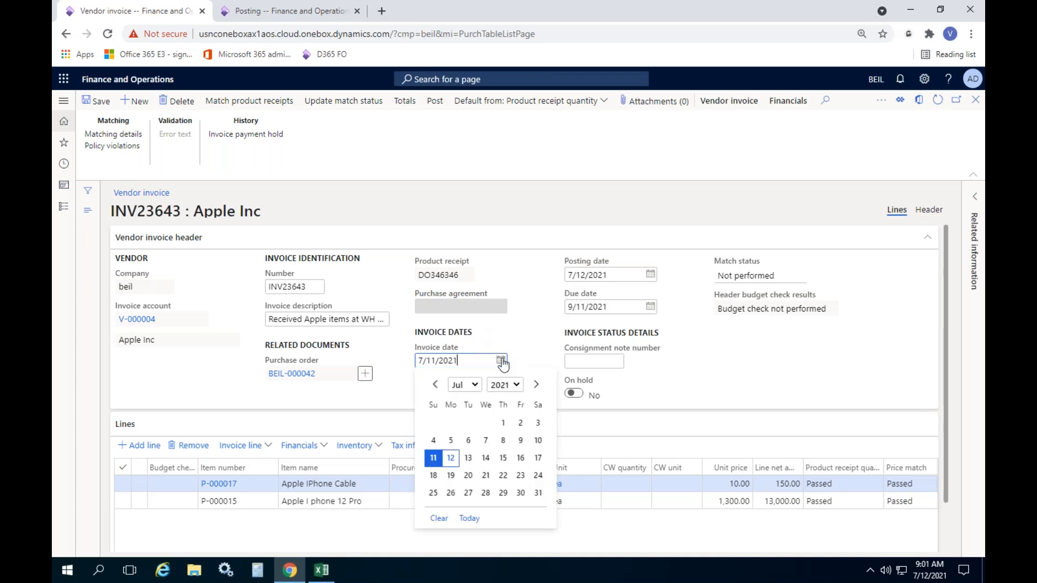
left_click(505, 424)
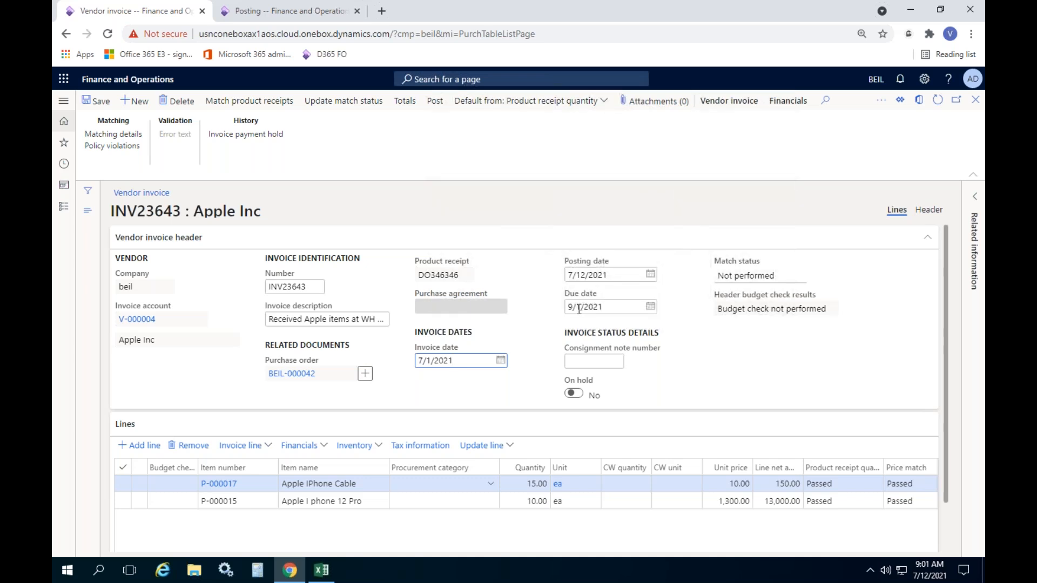
left_click(501, 361)
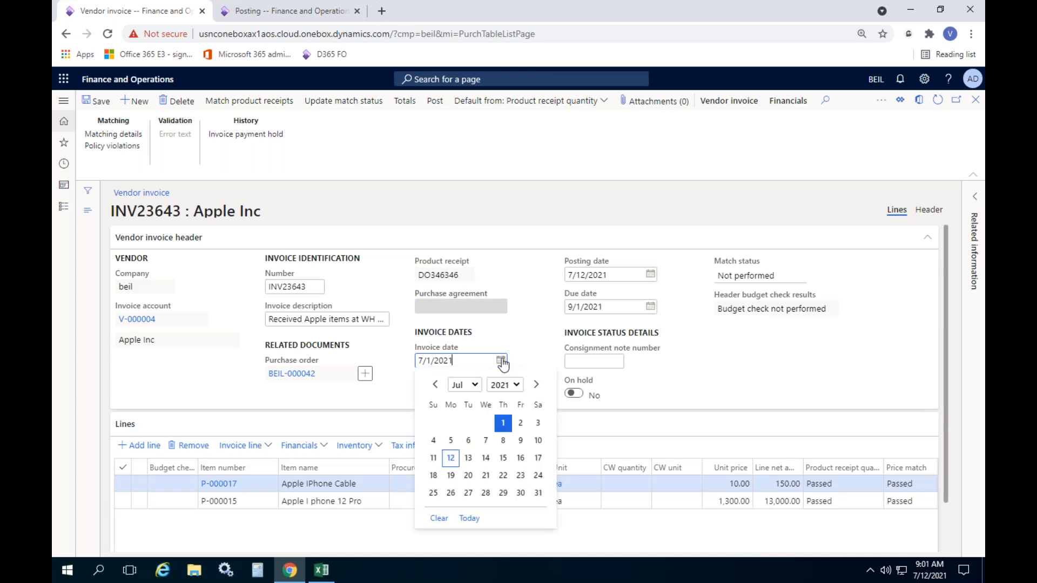
left_click(435, 459)
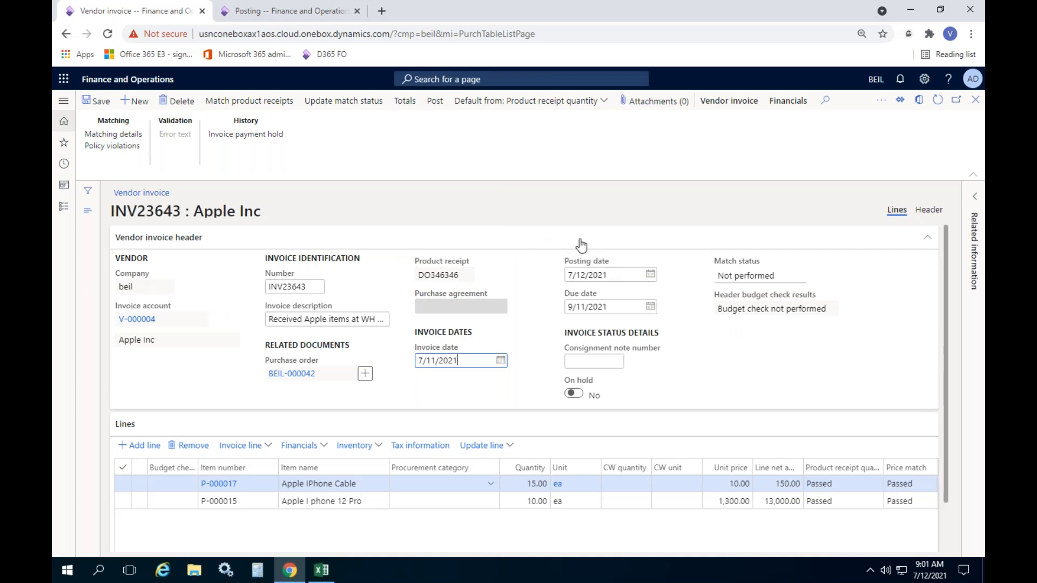
Step: Compare the posting date, invoice date and due date in the vendor invoice header
left_click_drag(611, 261, 574, 261)
left_click_drag(458, 348, 417, 347)
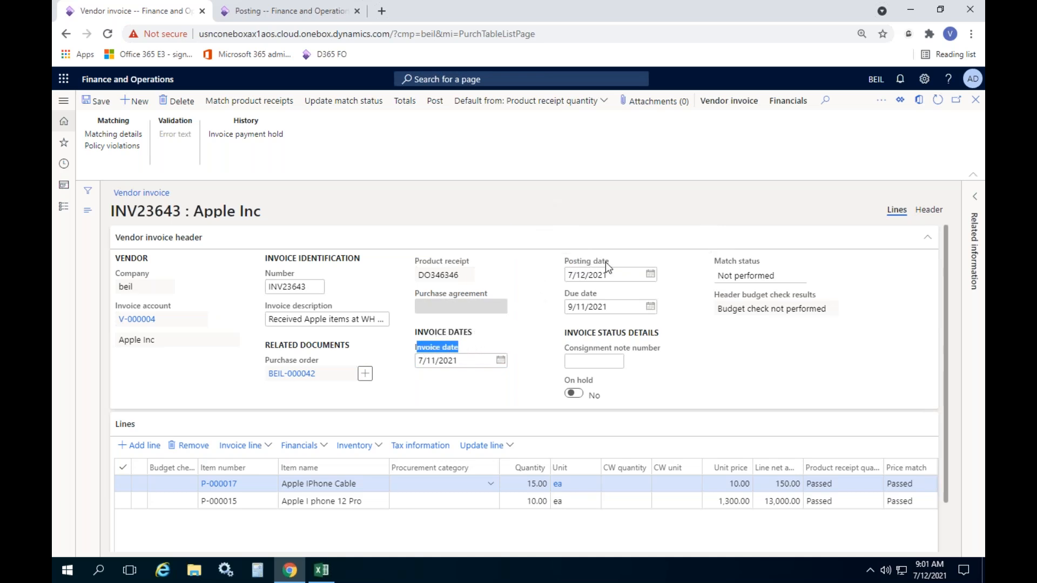
left_click_drag(617, 291, 567, 302)
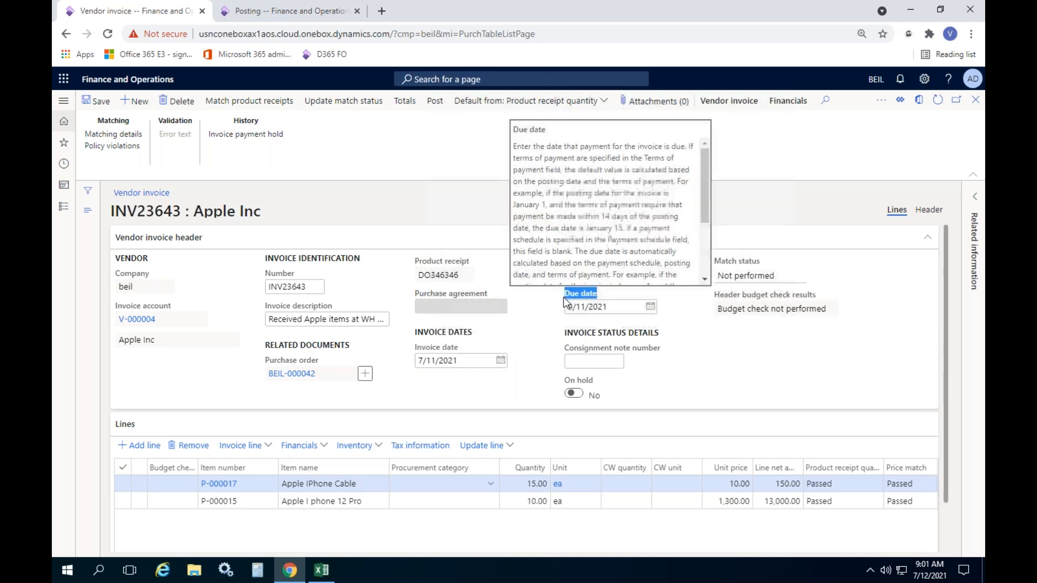
left_click_drag(462, 348, 417, 349)
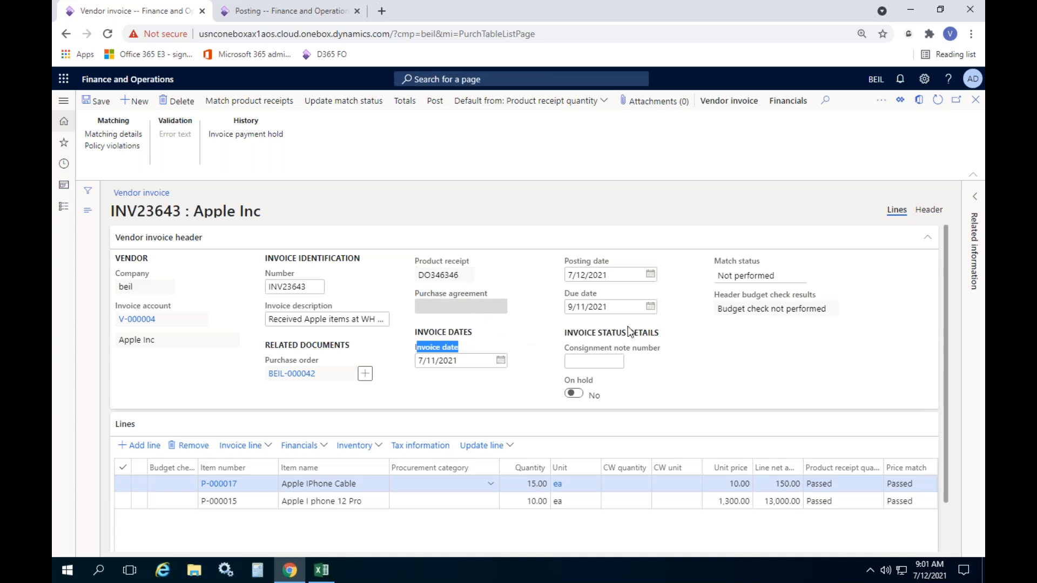
left_click(635, 309)
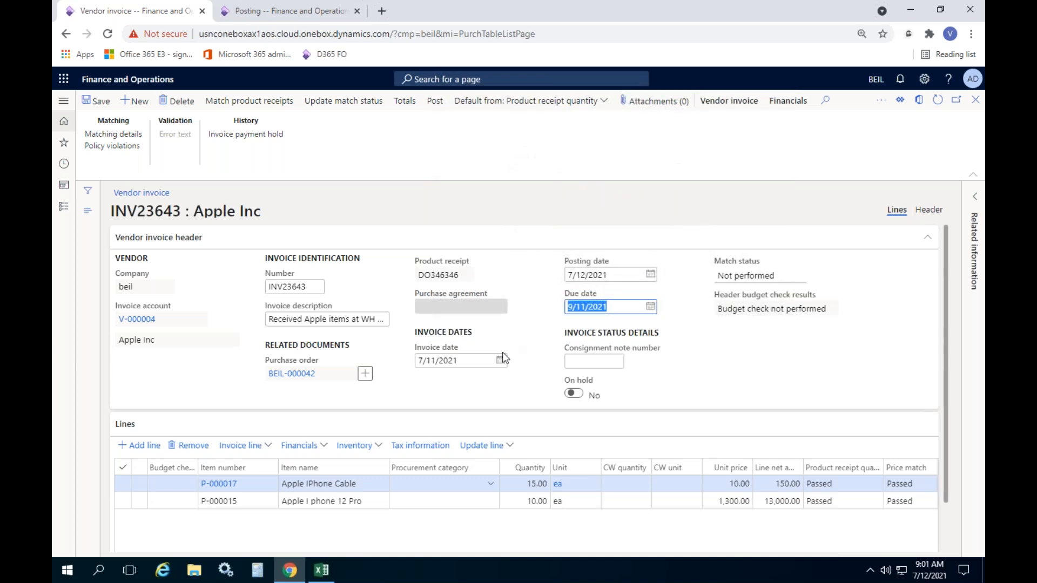
left_click(531, 344)
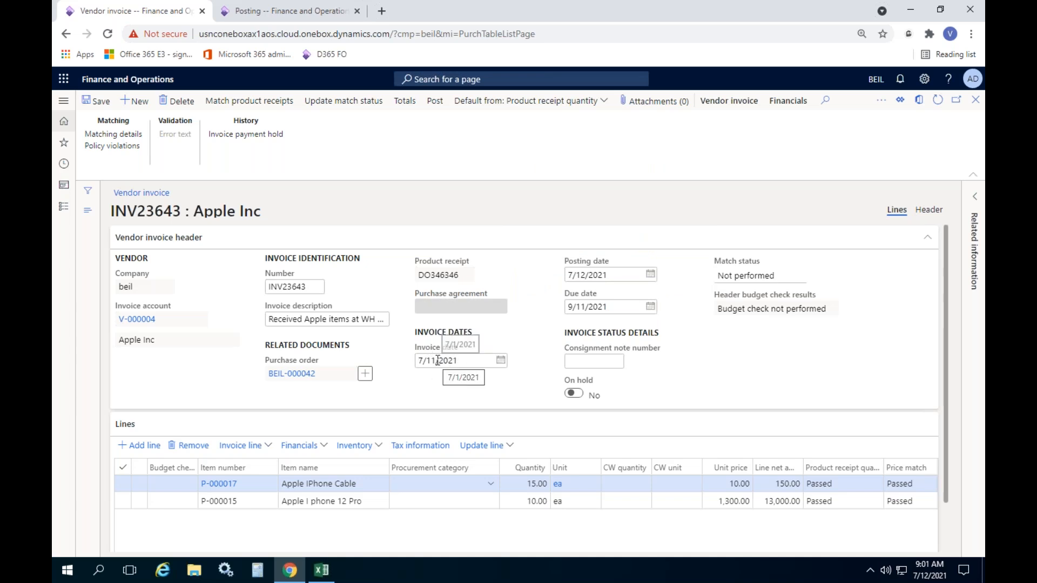
left_click_drag(614, 259, 556, 262)
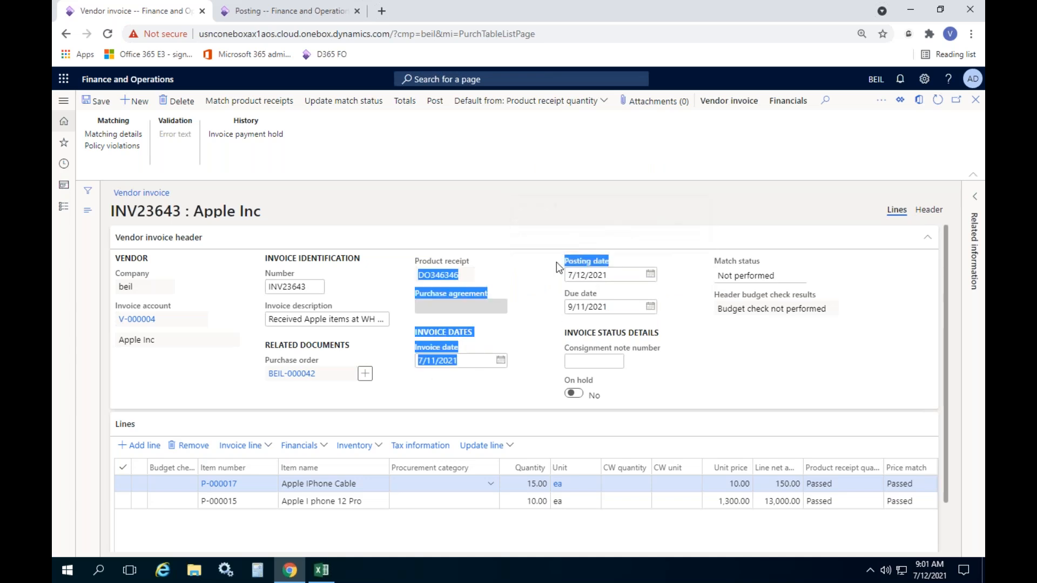
Step: Open the invoice totals, check the invoice amount and close the totals
left_click(535, 277)
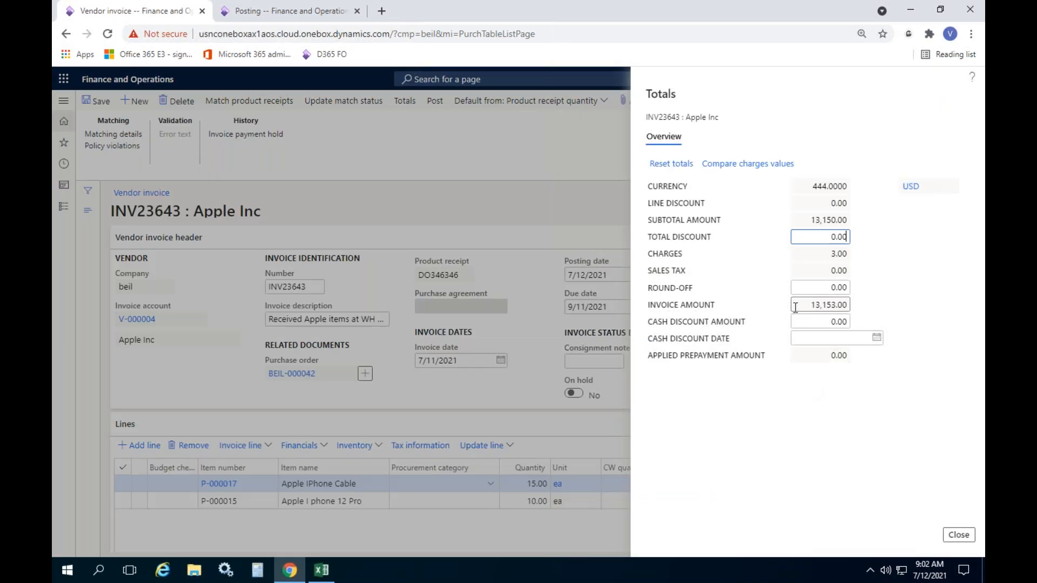
left_click(795, 306)
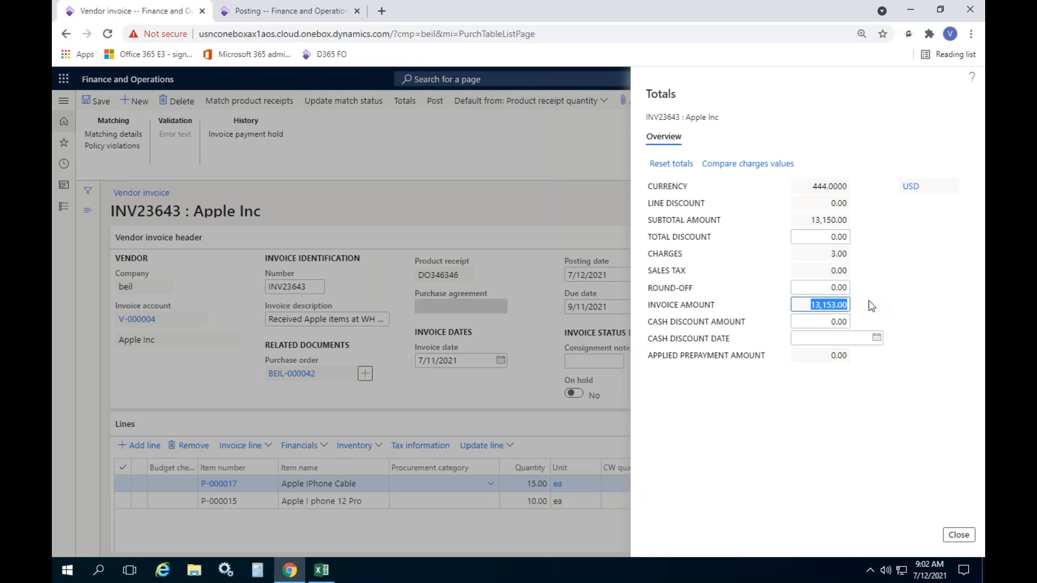
left_click(972, 536)
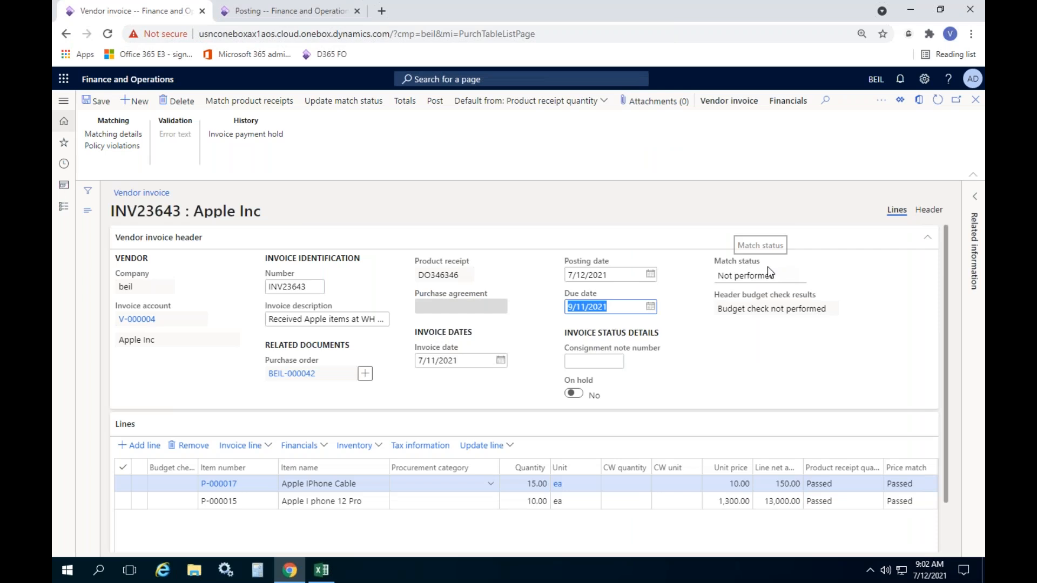
Step: Update the vendor invoice's match status and check the match status and header budget check results
left_click_drag(796, 309, 701, 309)
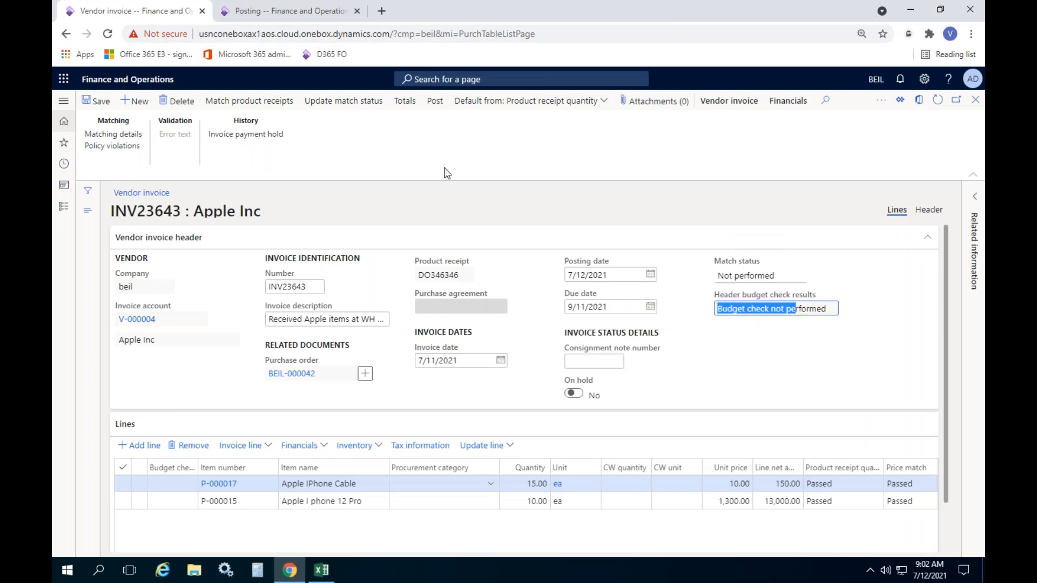
left_click(343, 100)
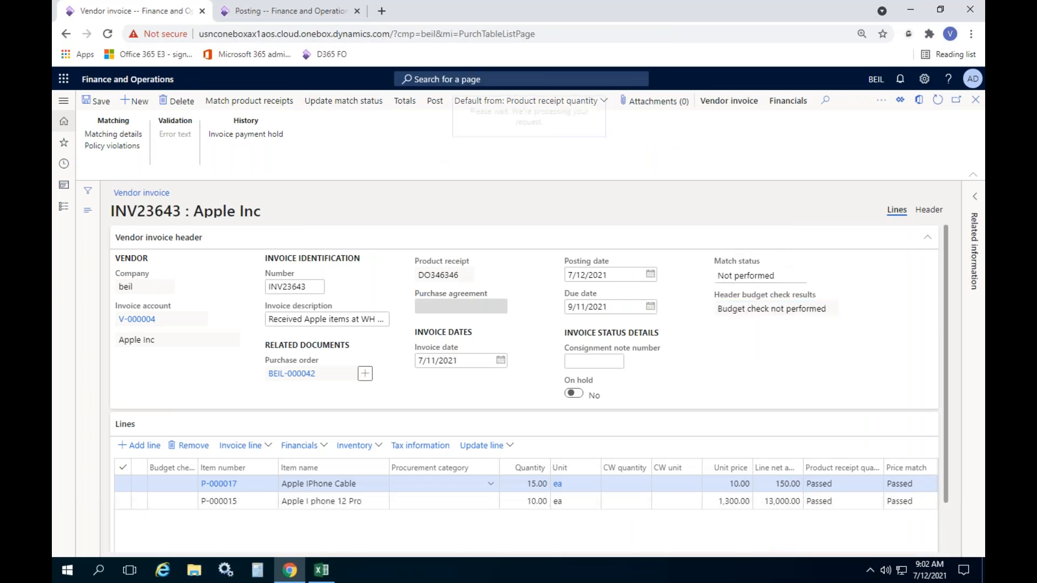
left_click(783, 275)
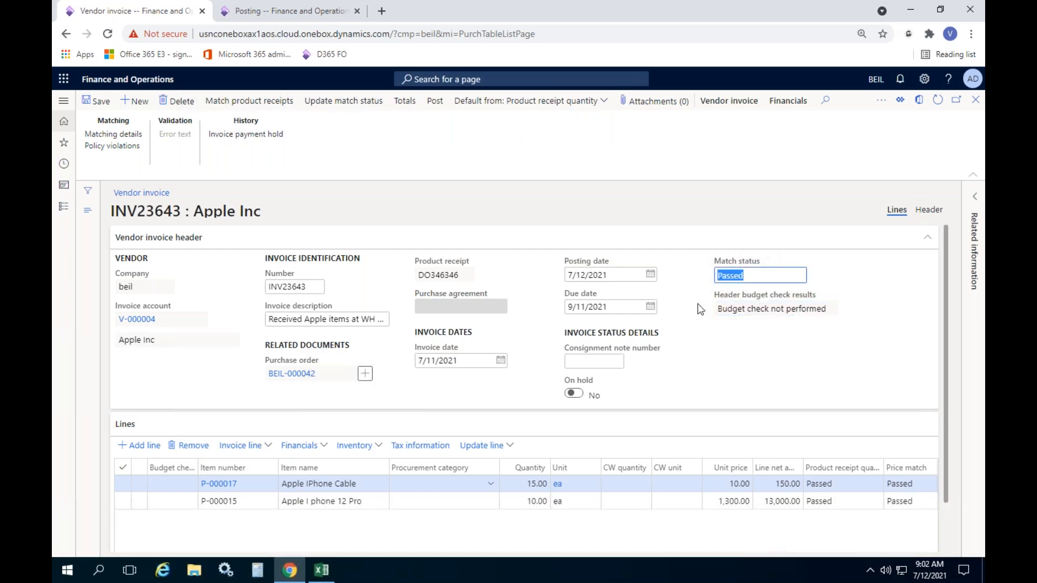
left_click(724, 361)
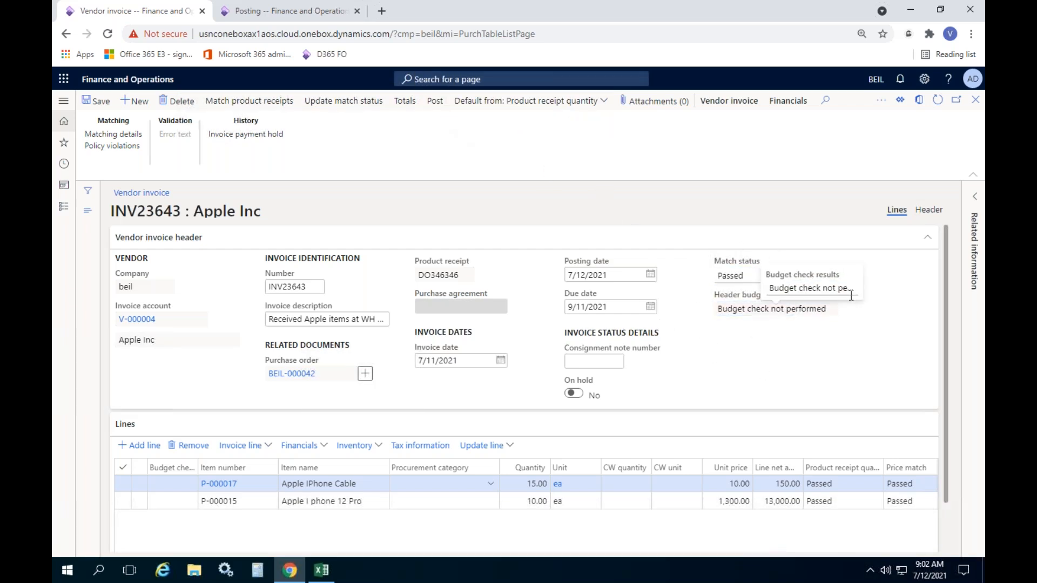
left_click(762, 273)
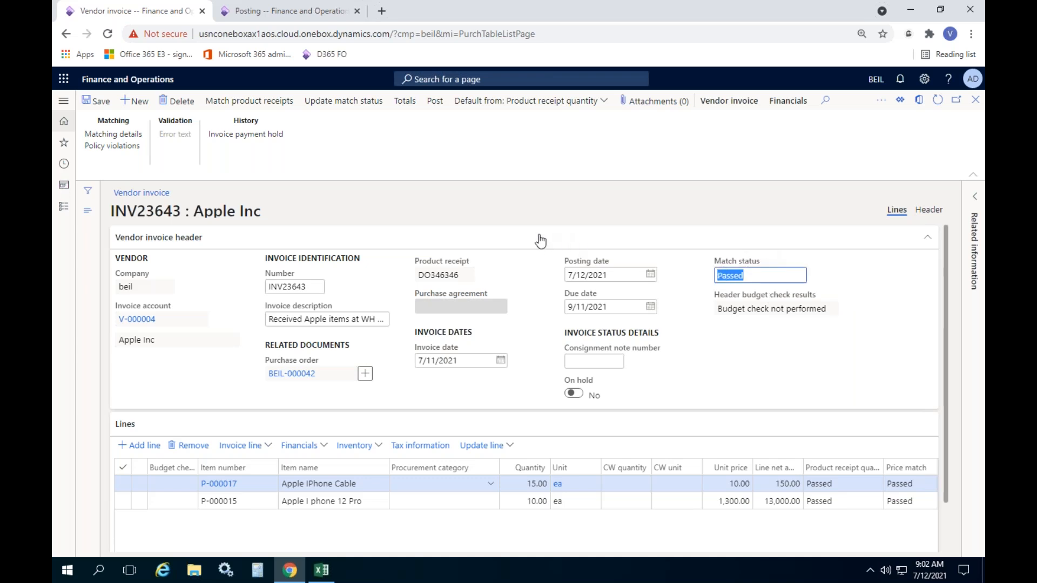
left_click(521, 301)
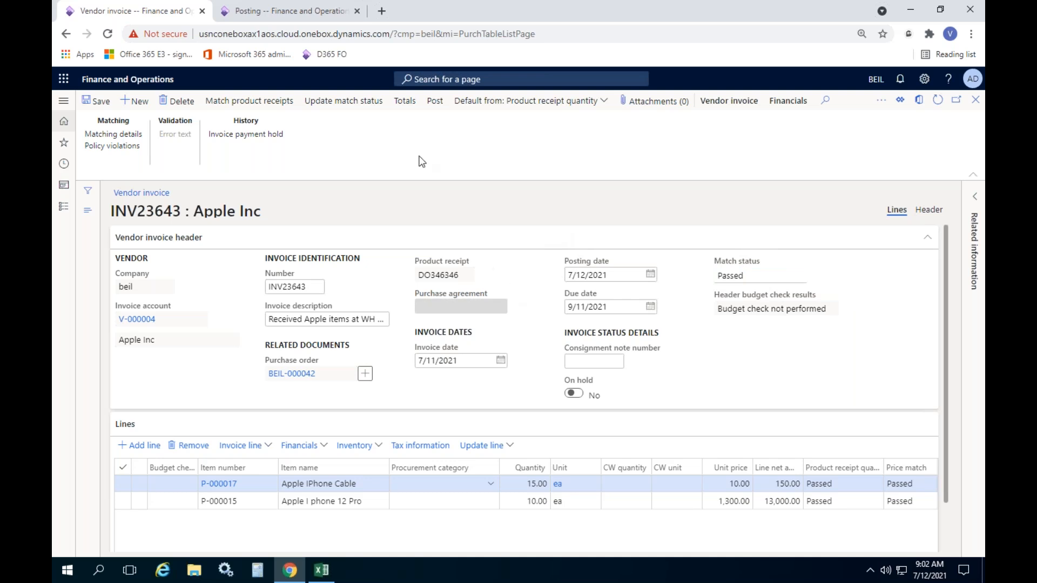
Step: Try to post vendor invoice INV23643, read the posting message details and dismiss the notifications
left_click(435, 100)
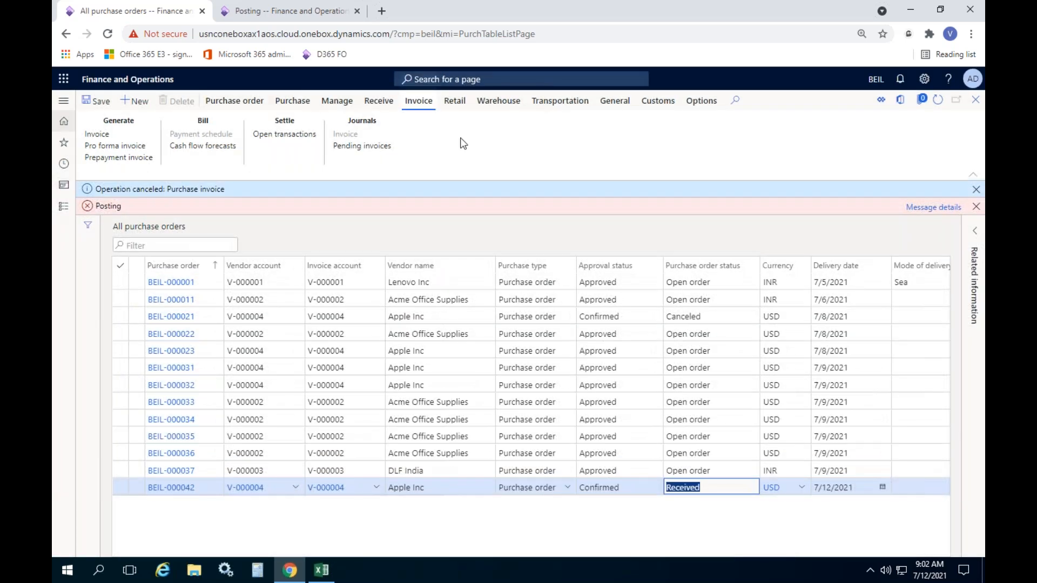
left_click(945, 208)
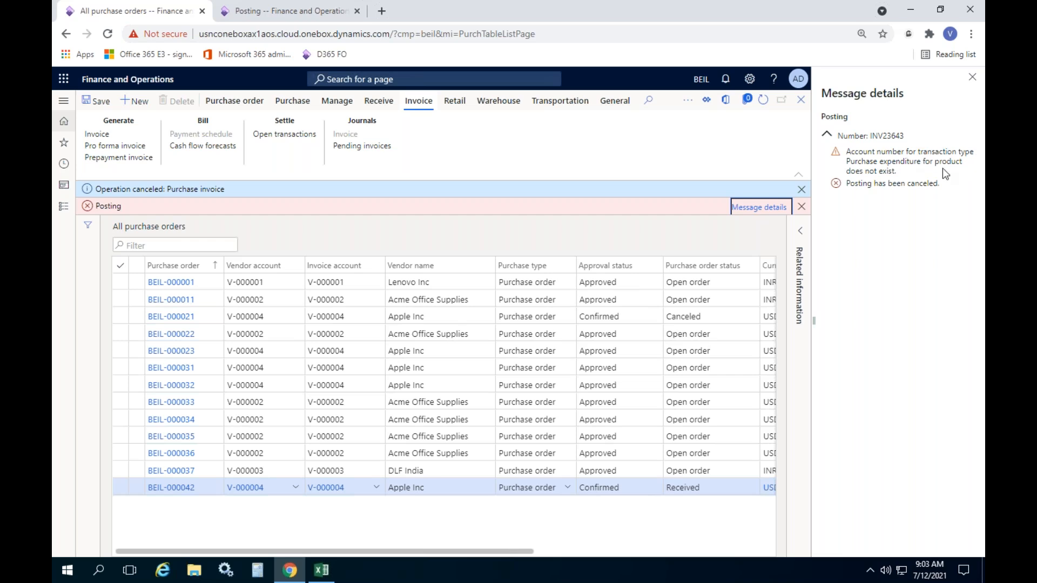
left_click(972, 77)
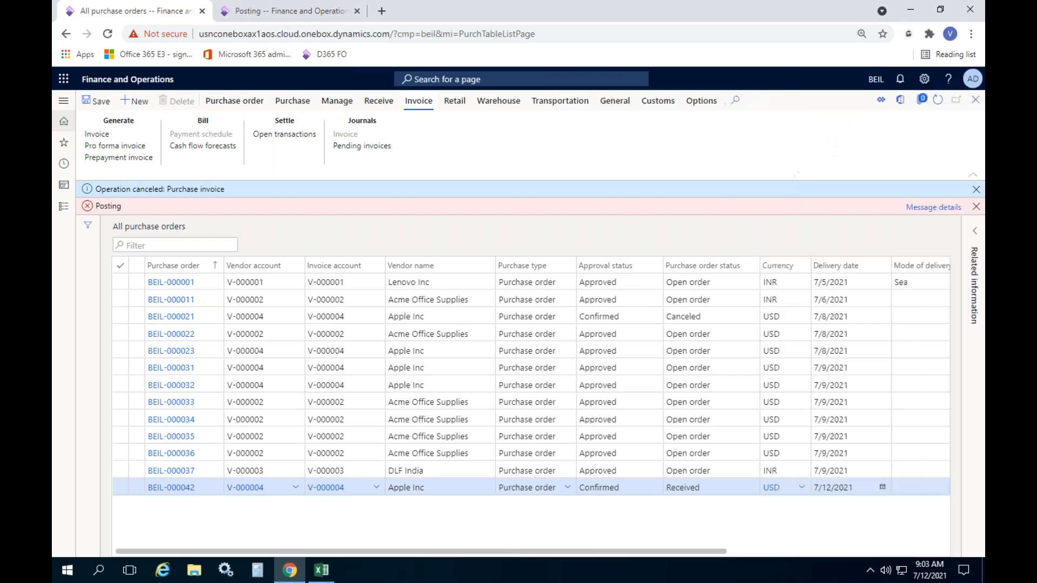
left_click(975, 189)
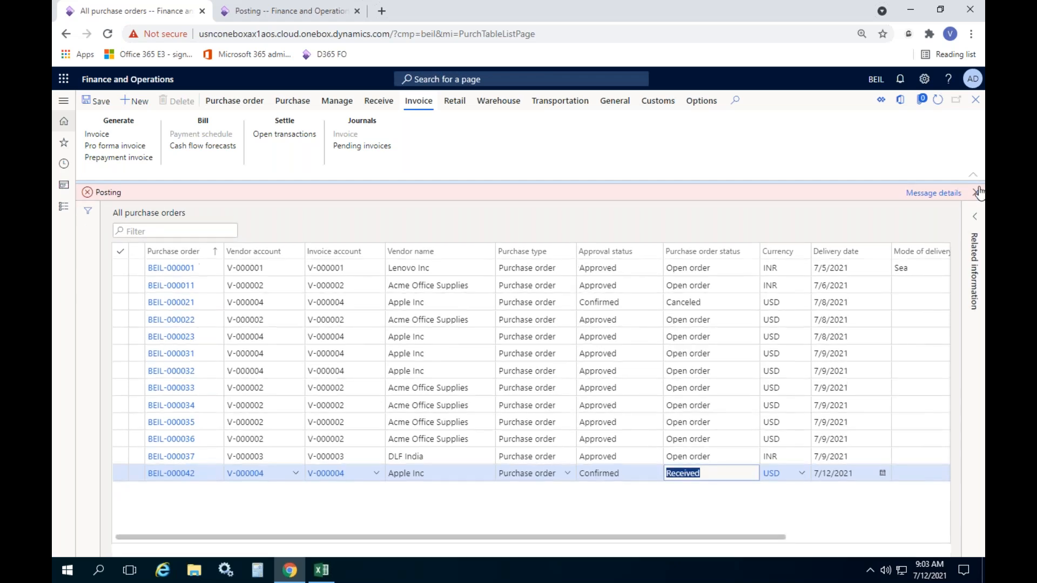
left_click(977, 190)
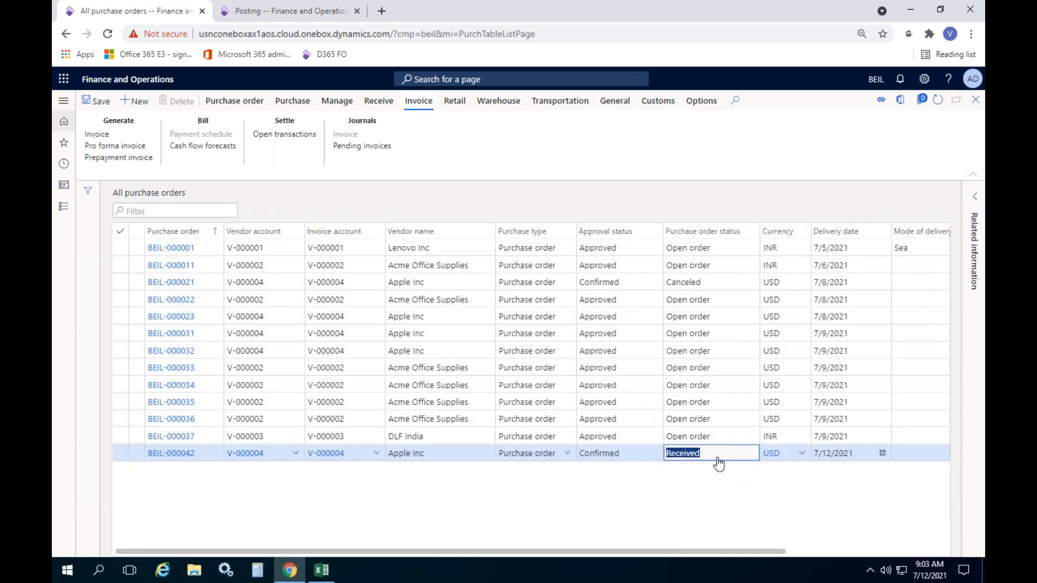
Step: Switch to the Excel workbook, review the P2P Flow sheet's invoice posting and payment stages, and return to Finance and Operations
left_click(692, 483)
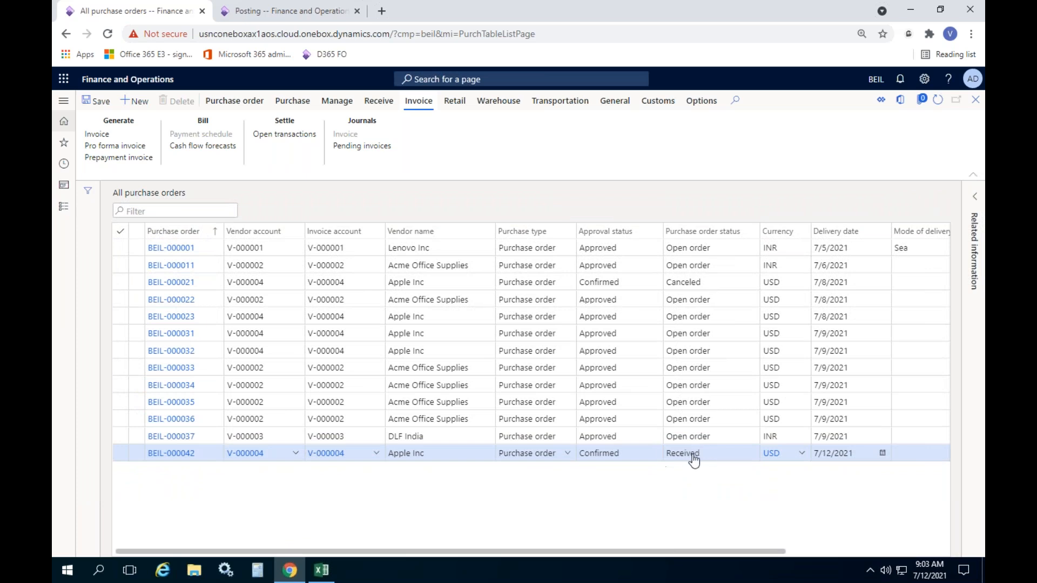
left_click(321, 570)
left_click_drag(365, 241, 375, 190)
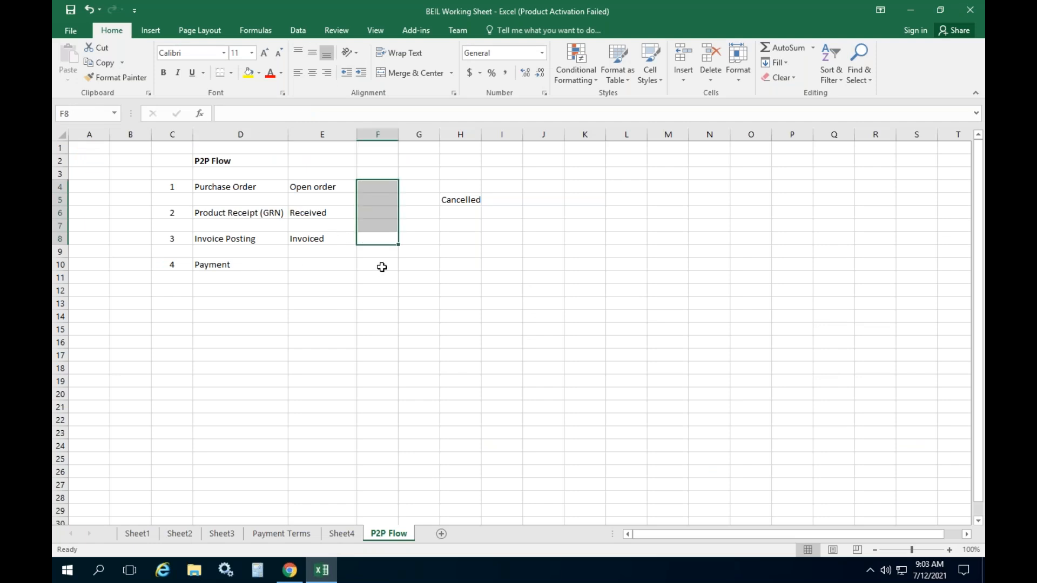
left_click(322, 264)
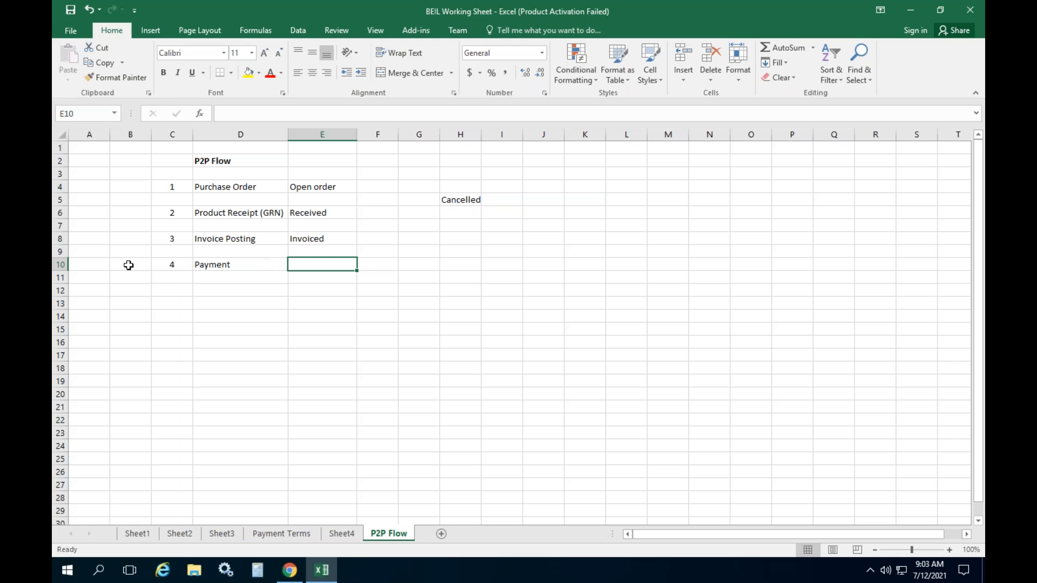
left_click(60, 264)
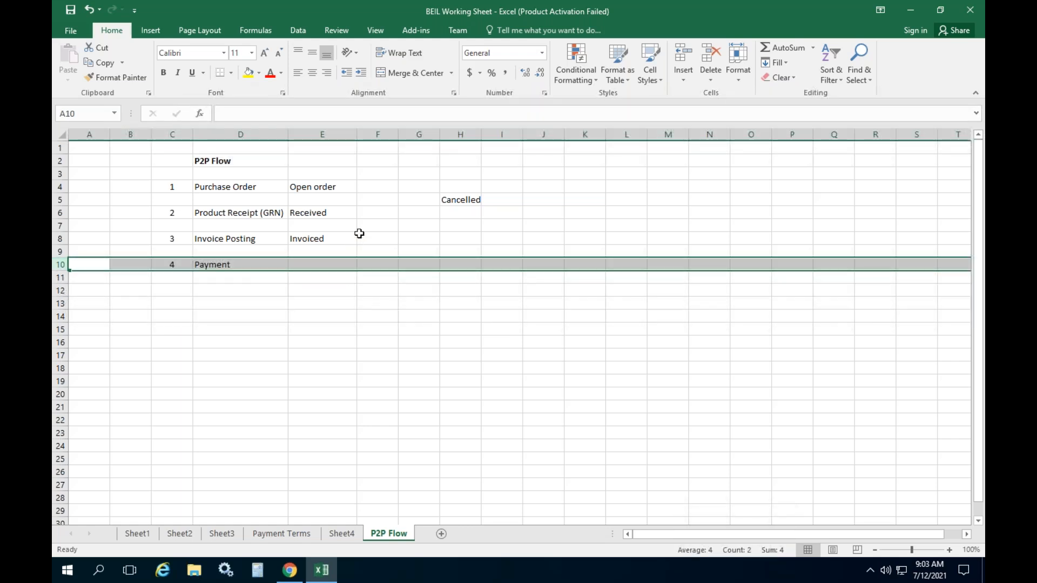
left_click(387, 242)
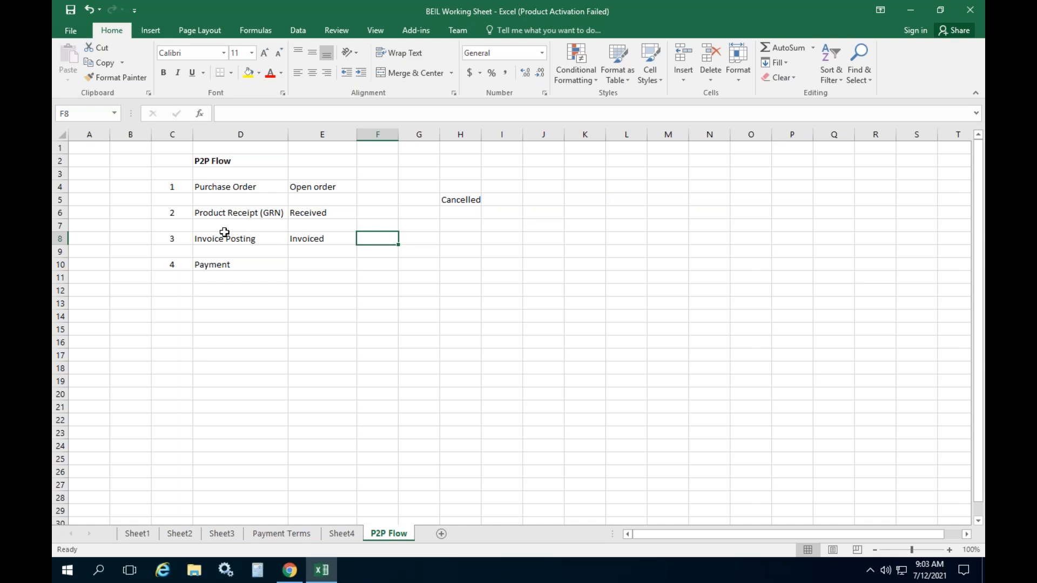
left_click_drag(237, 232, 310, 234)
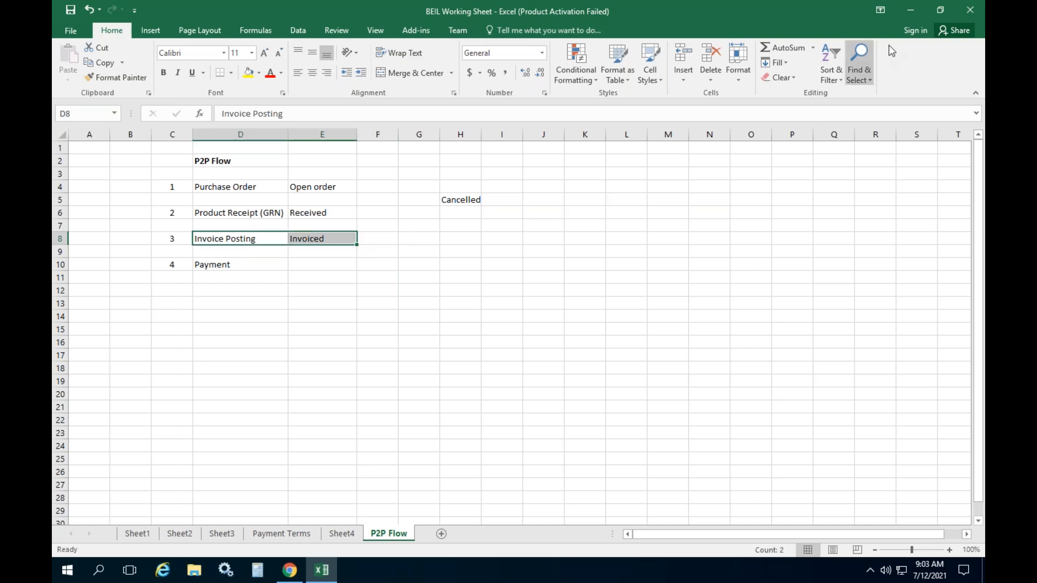
left_click(406, 291)
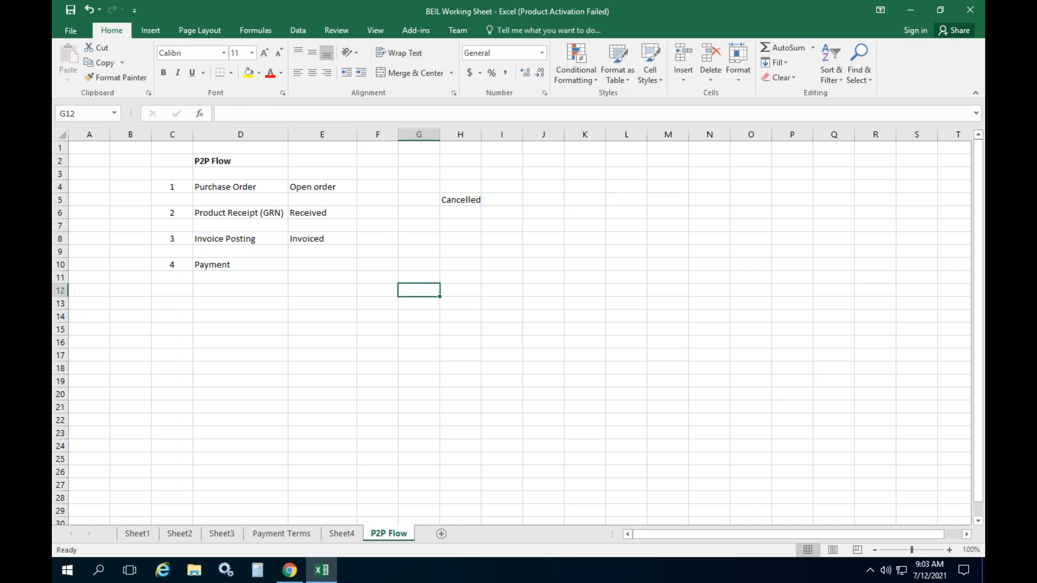
left_click(912, 9)
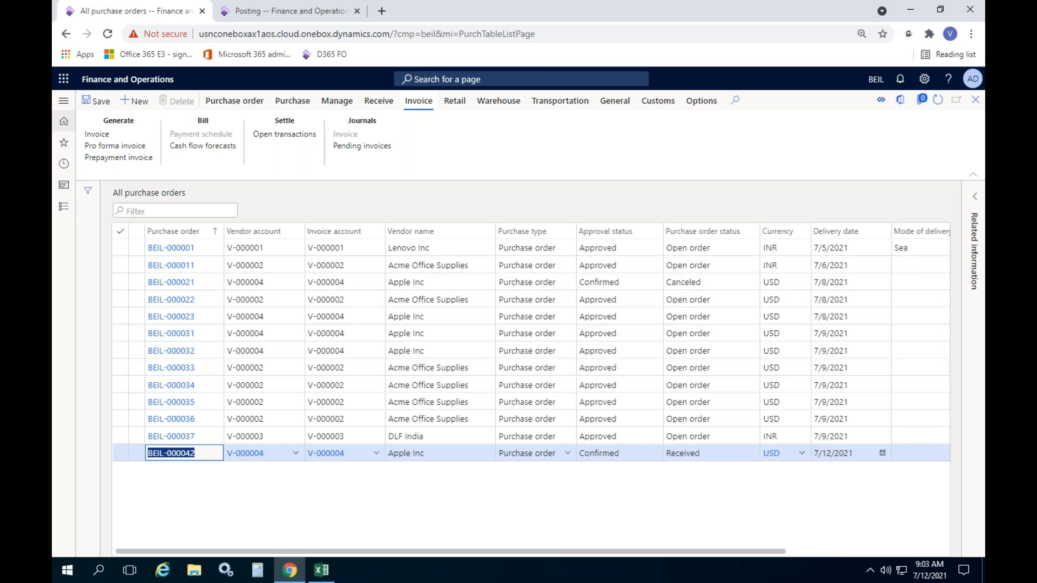
left_click(833, 497)
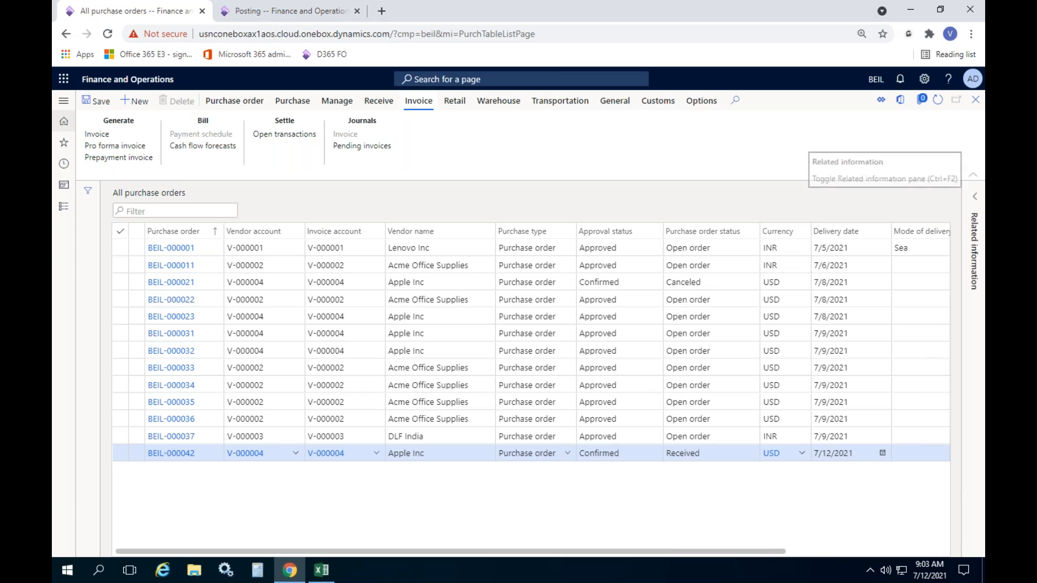